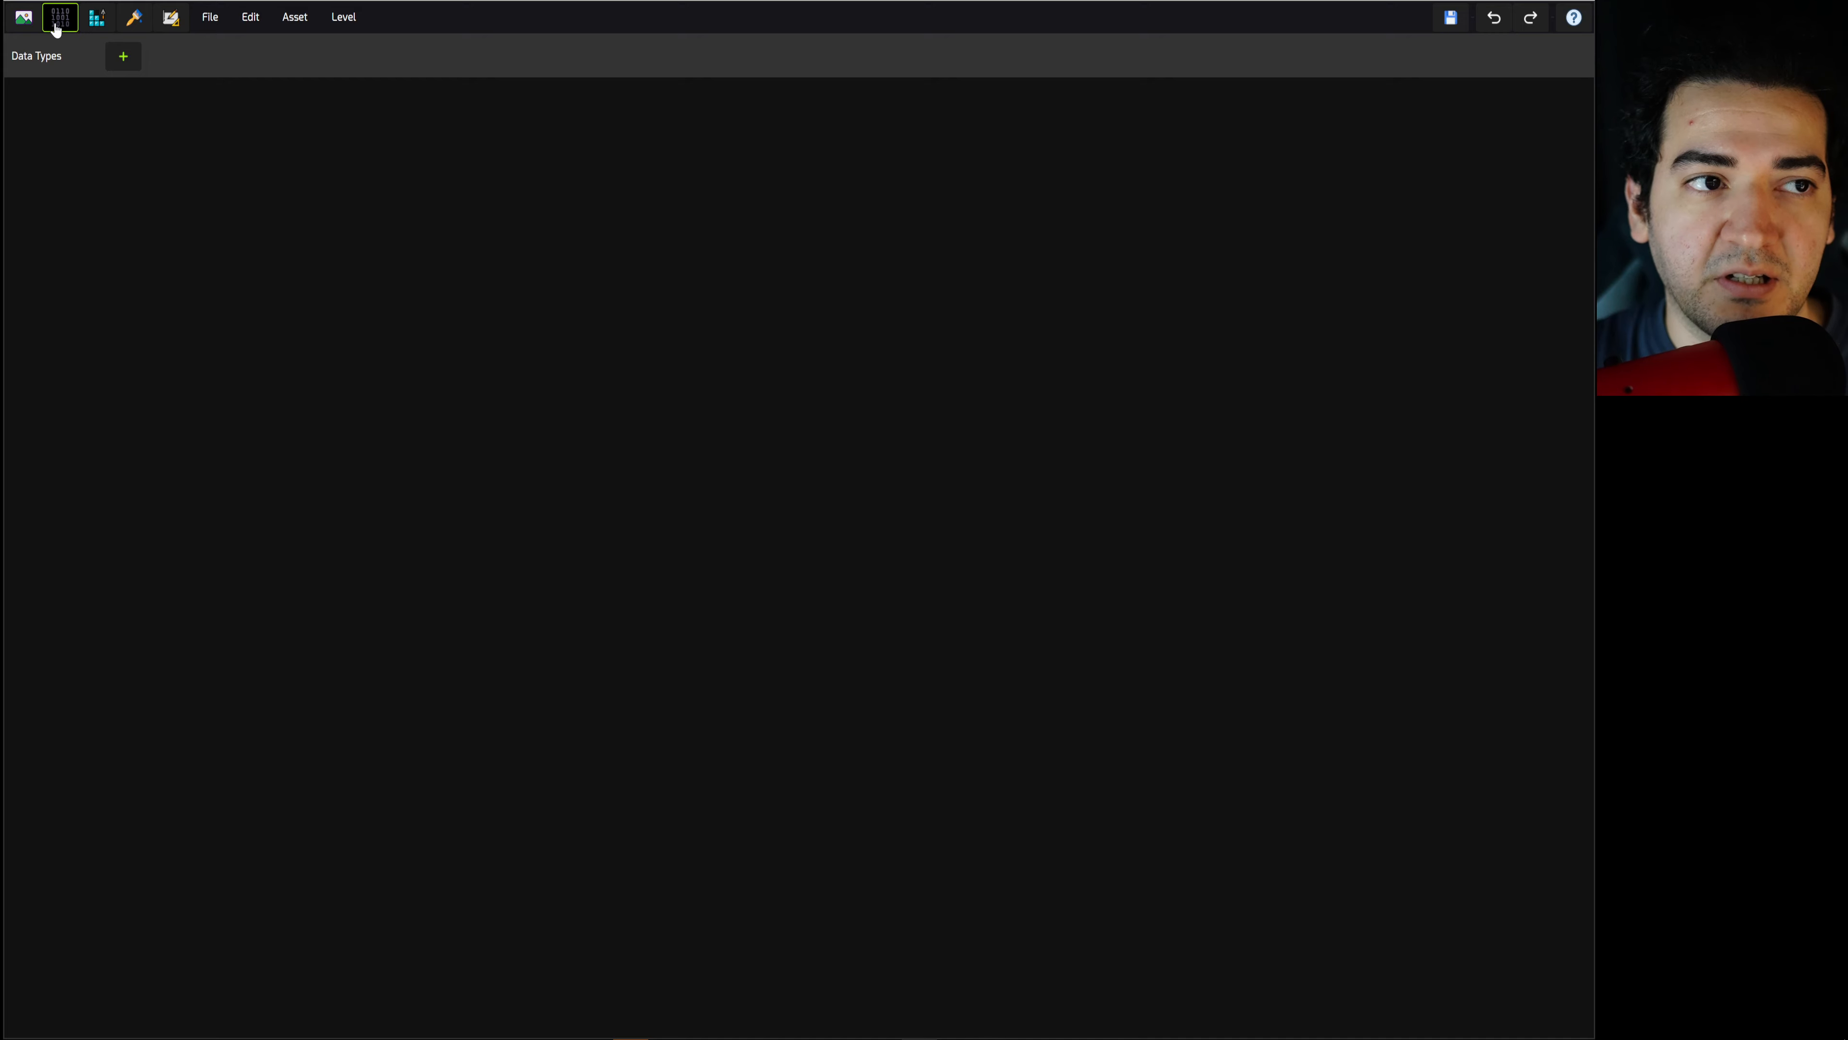
Look at the tile definitions and the rule brushes, and open the level editor
{"action": "left_click", "coordinate": [98, 21]}
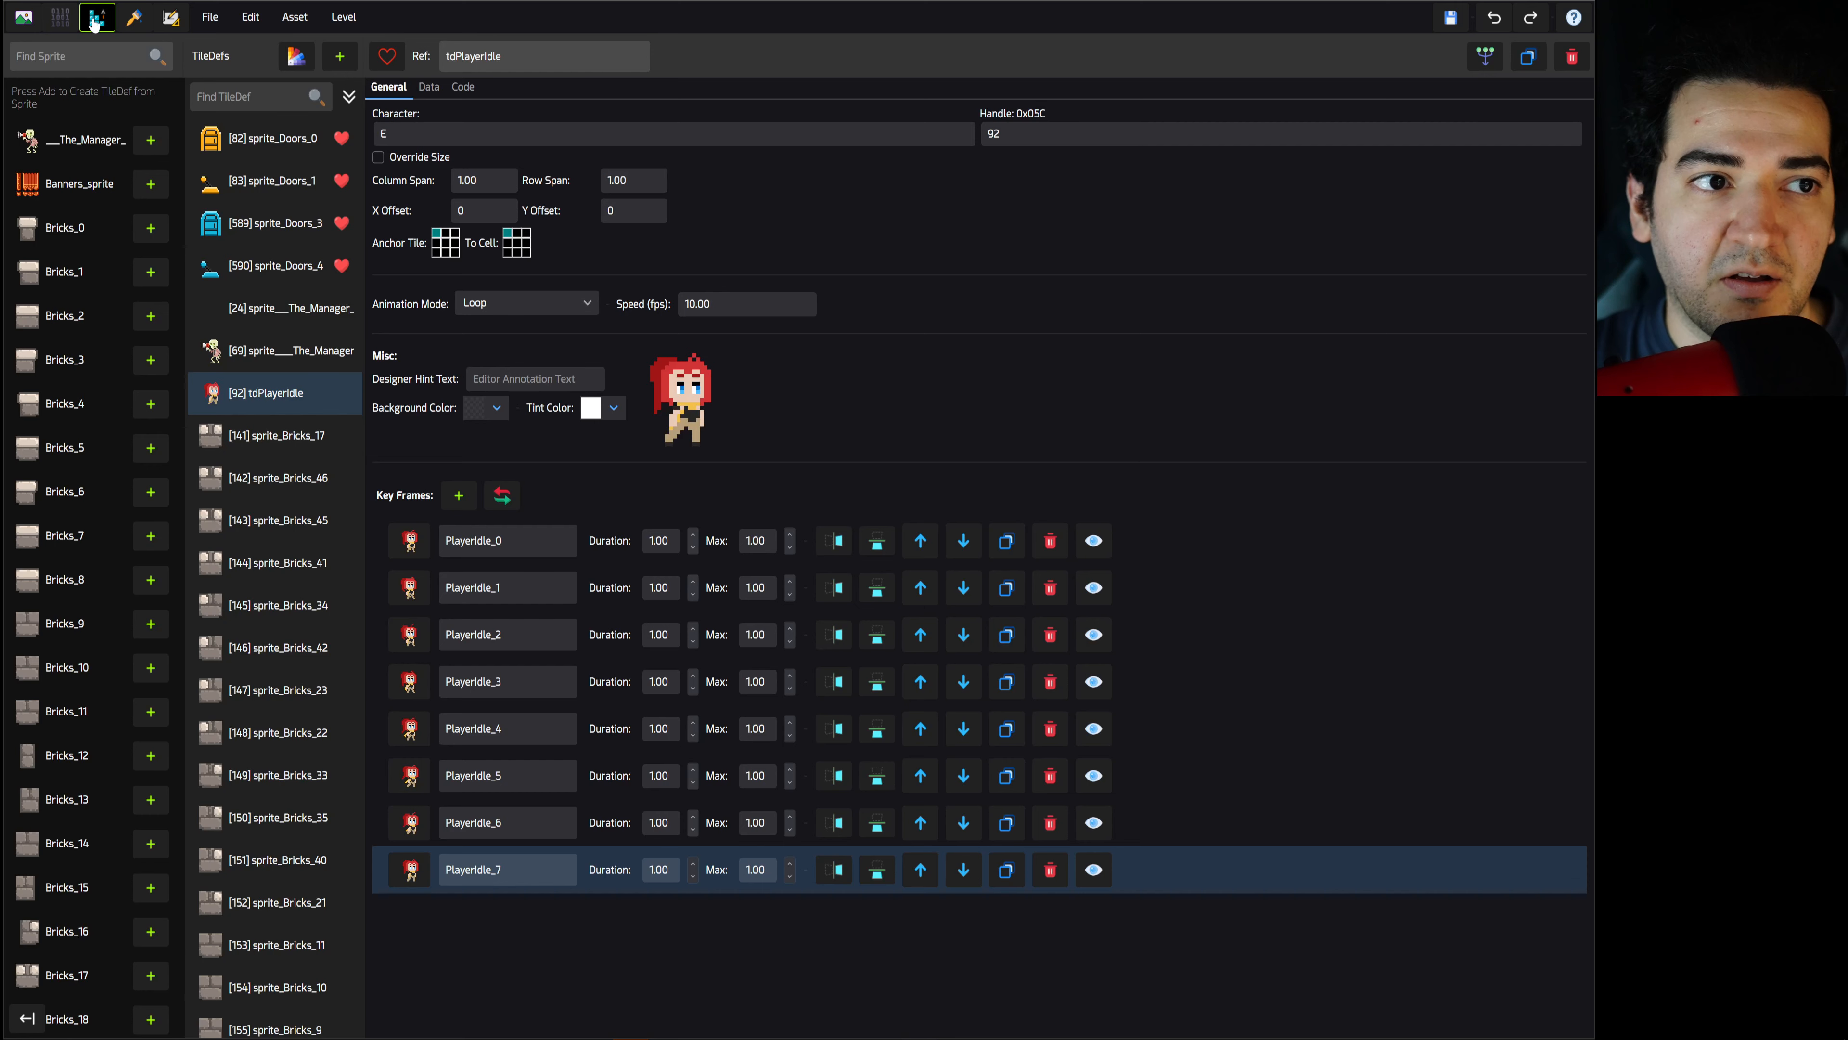
{"action": "left_click", "coordinate": [134, 17]}
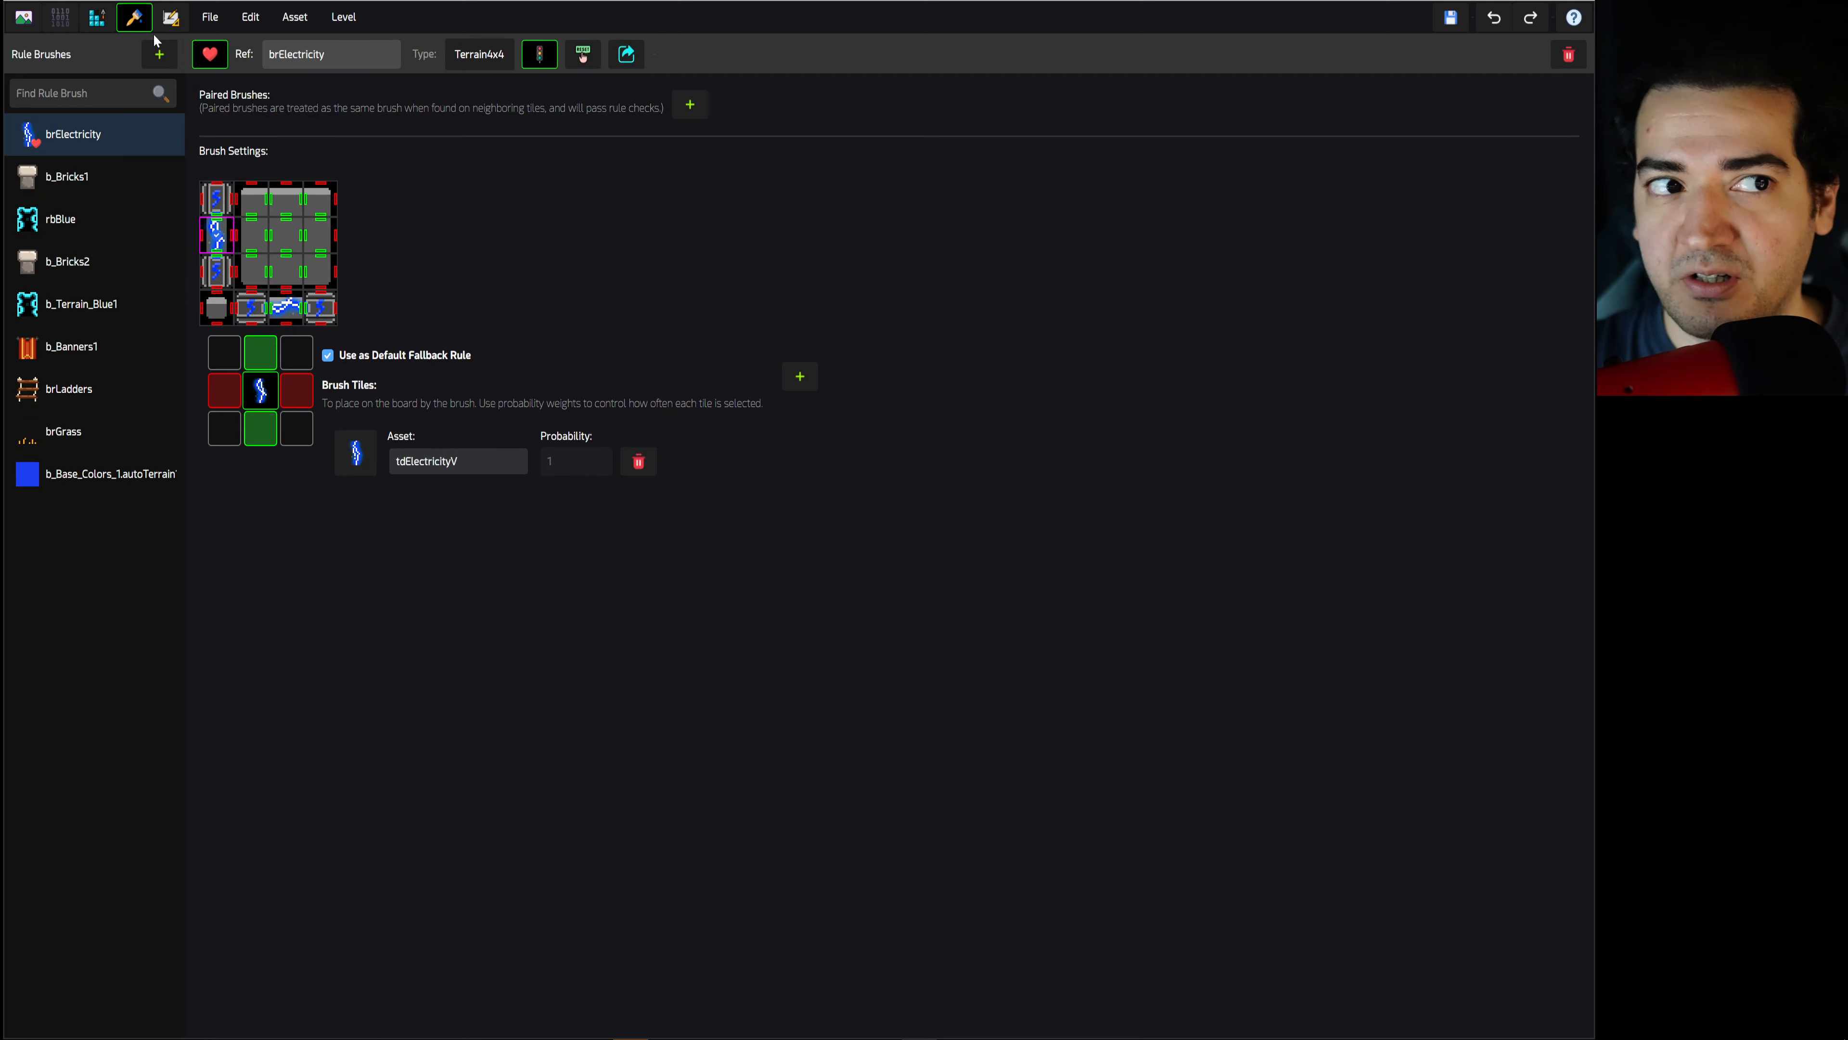
{"action": "left_click", "coordinate": [172, 18]}
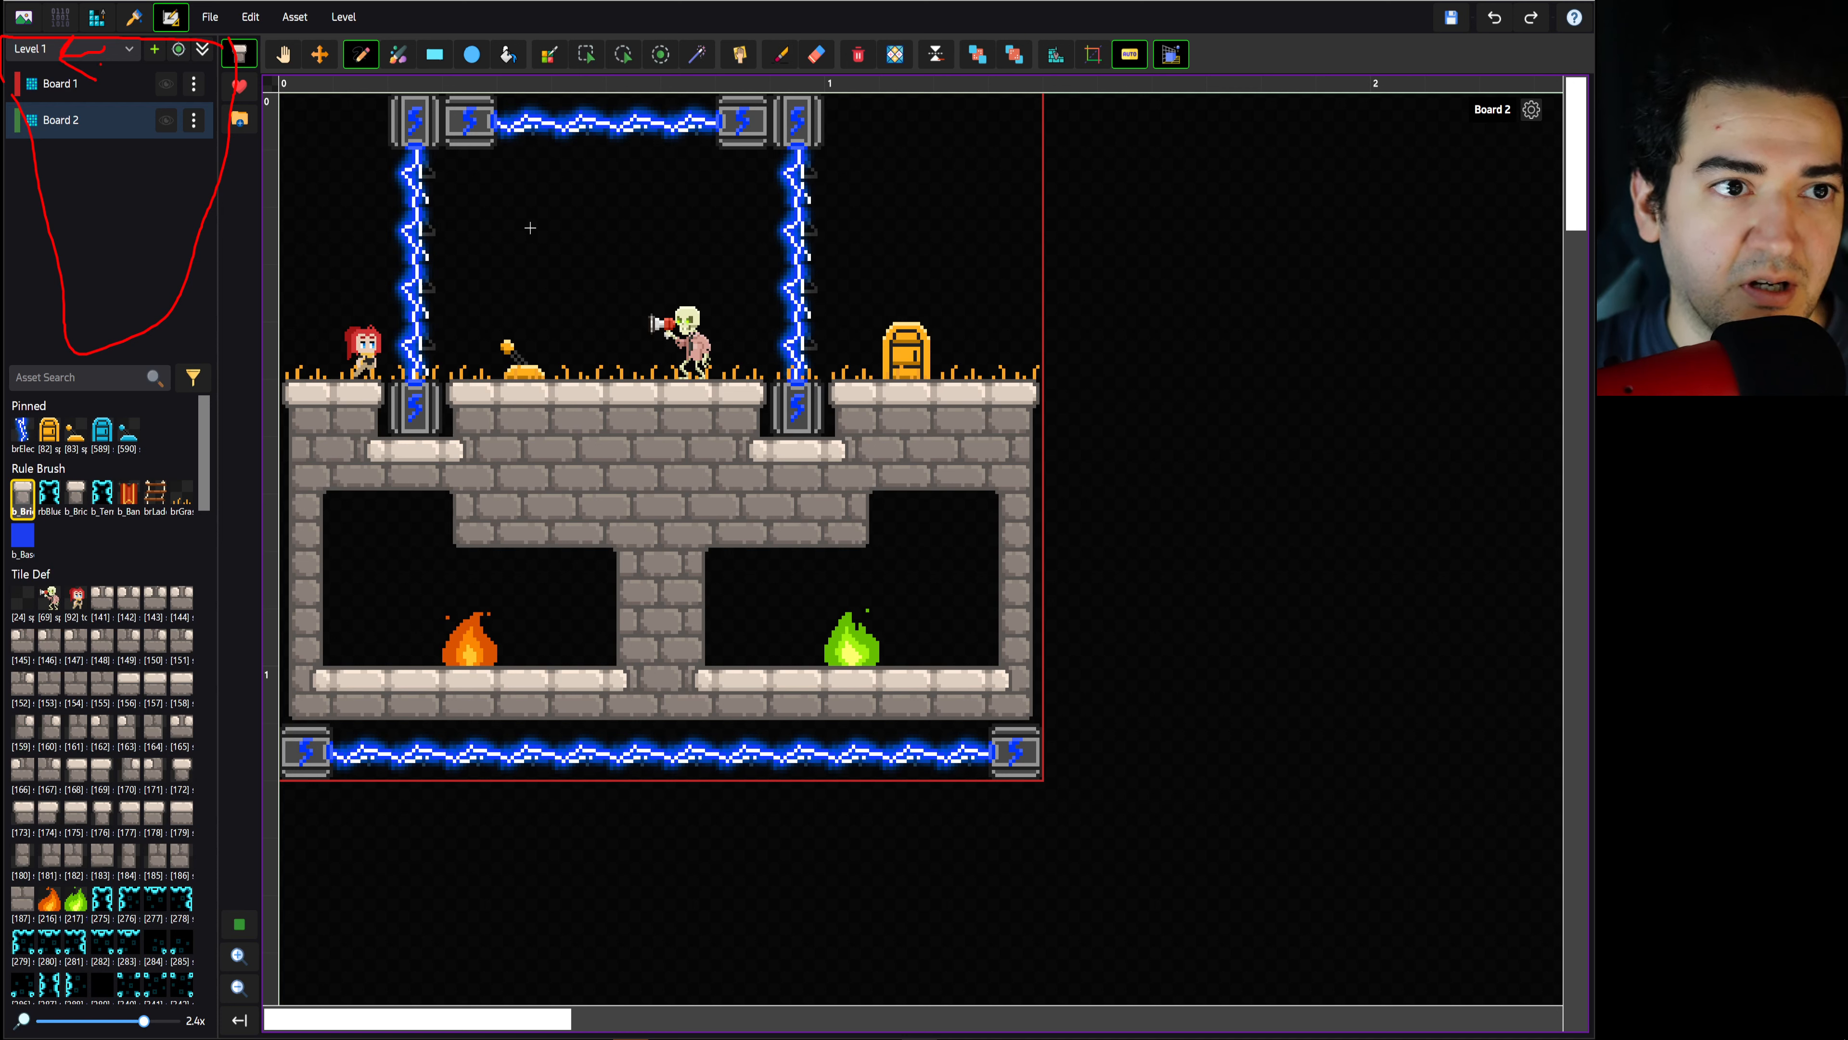
View Level 2 and return to Level 1
{"action": "left_click", "coordinate": [107, 53]}
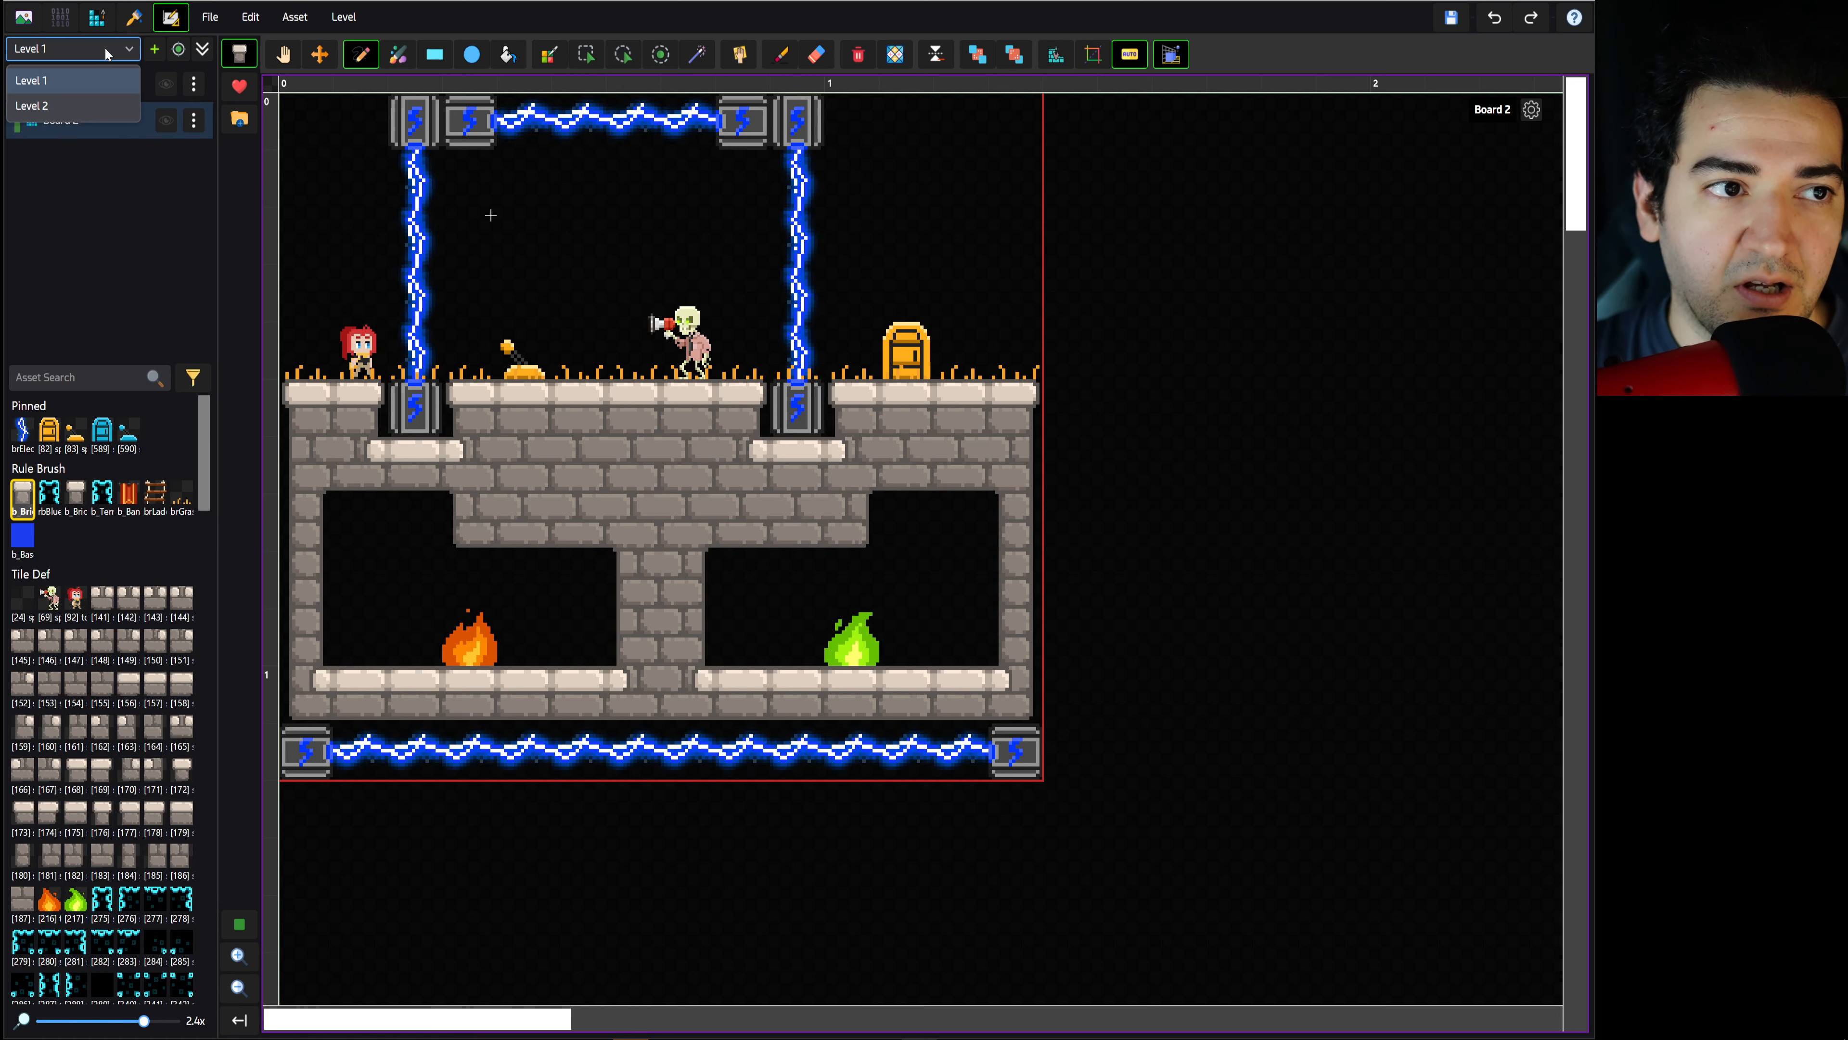
{"action": "left_click", "coordinate": [59, 98]}
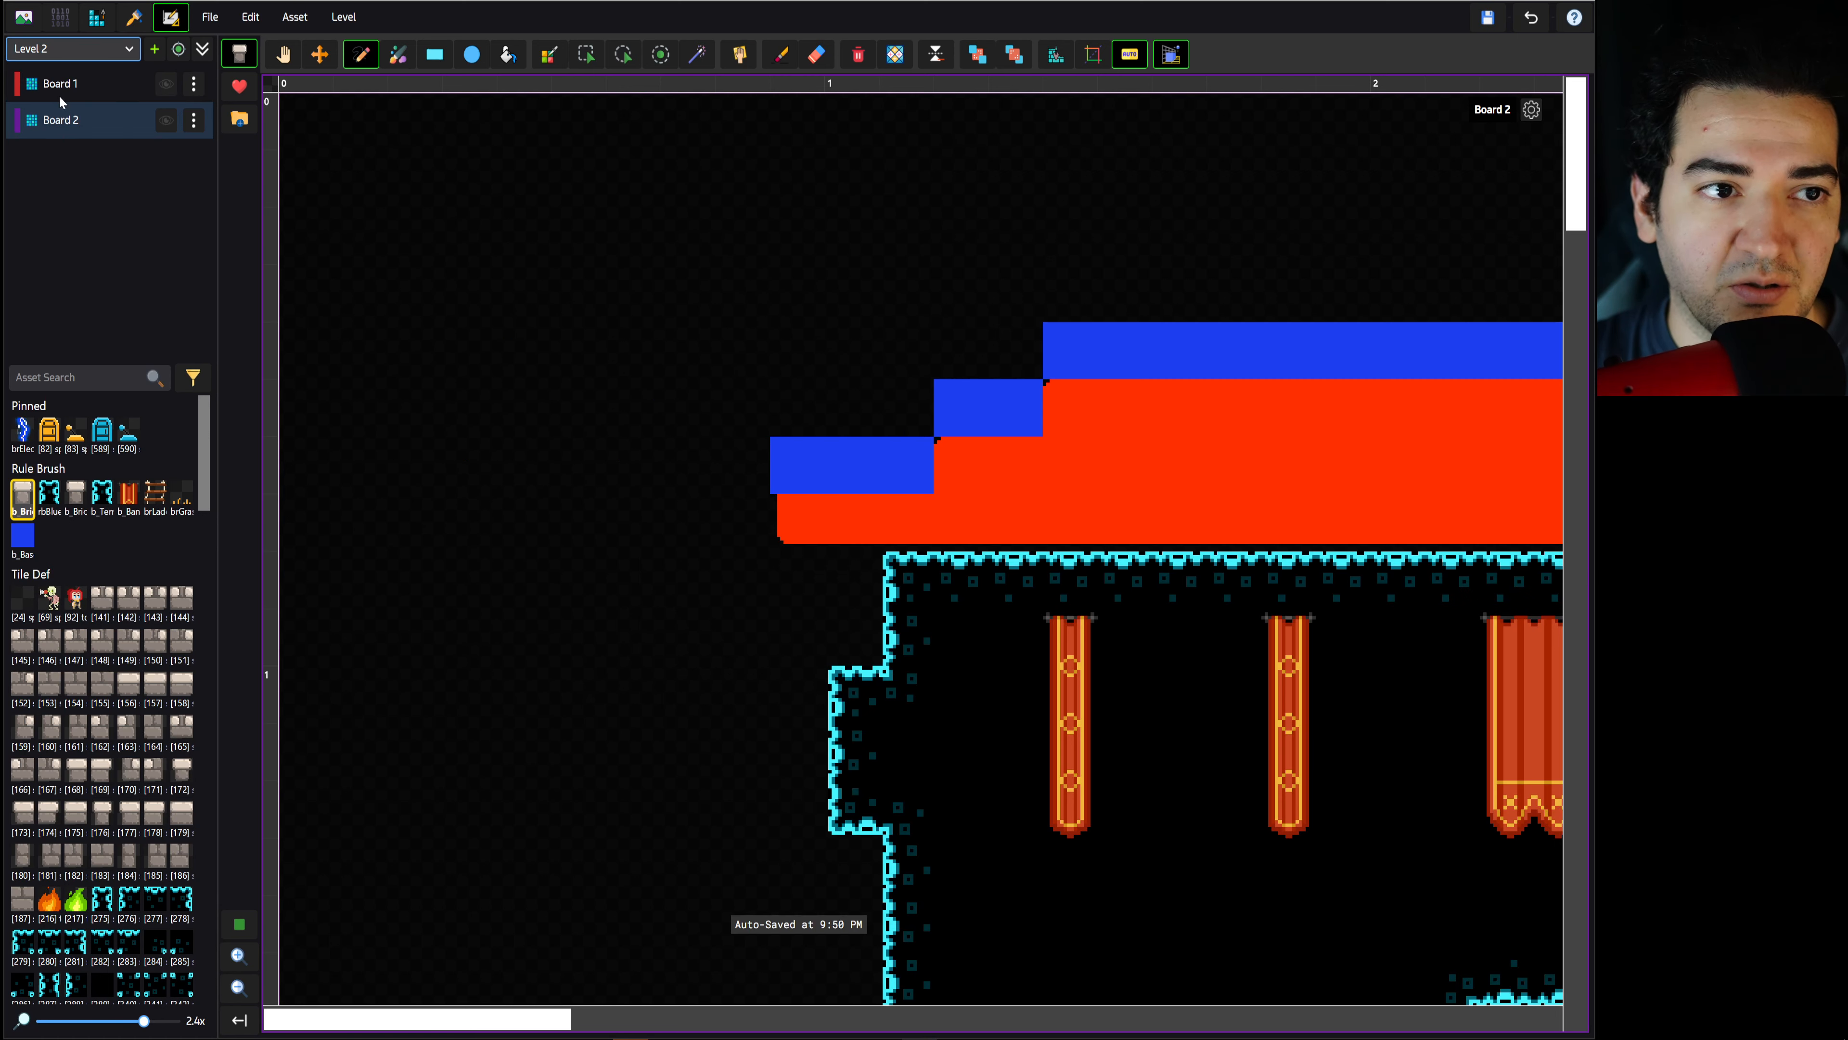
{"action": "left_click", "coordinate": [82, 50]}
{"action": "left_click", "coordinate": [58, 73]}
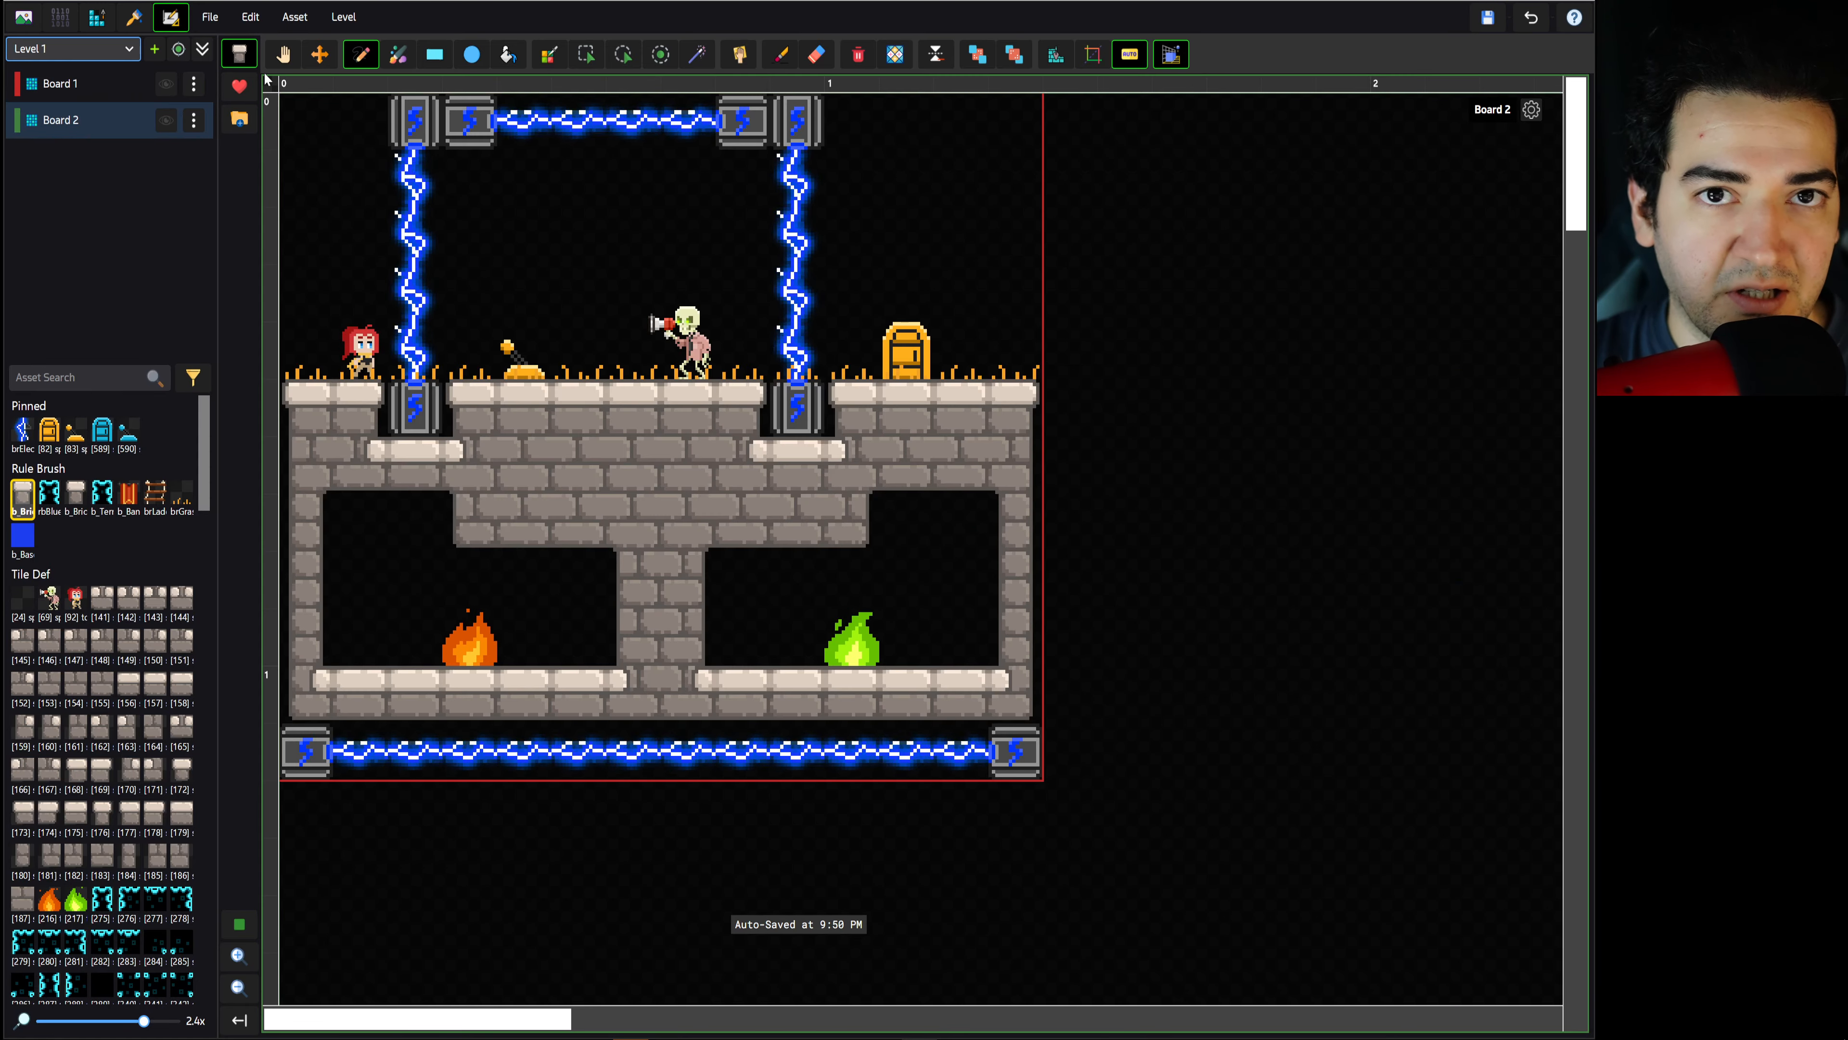
Add a new board to Level 1 and delete it again
{"action": "left_click", "coordinate": [154, 51]}
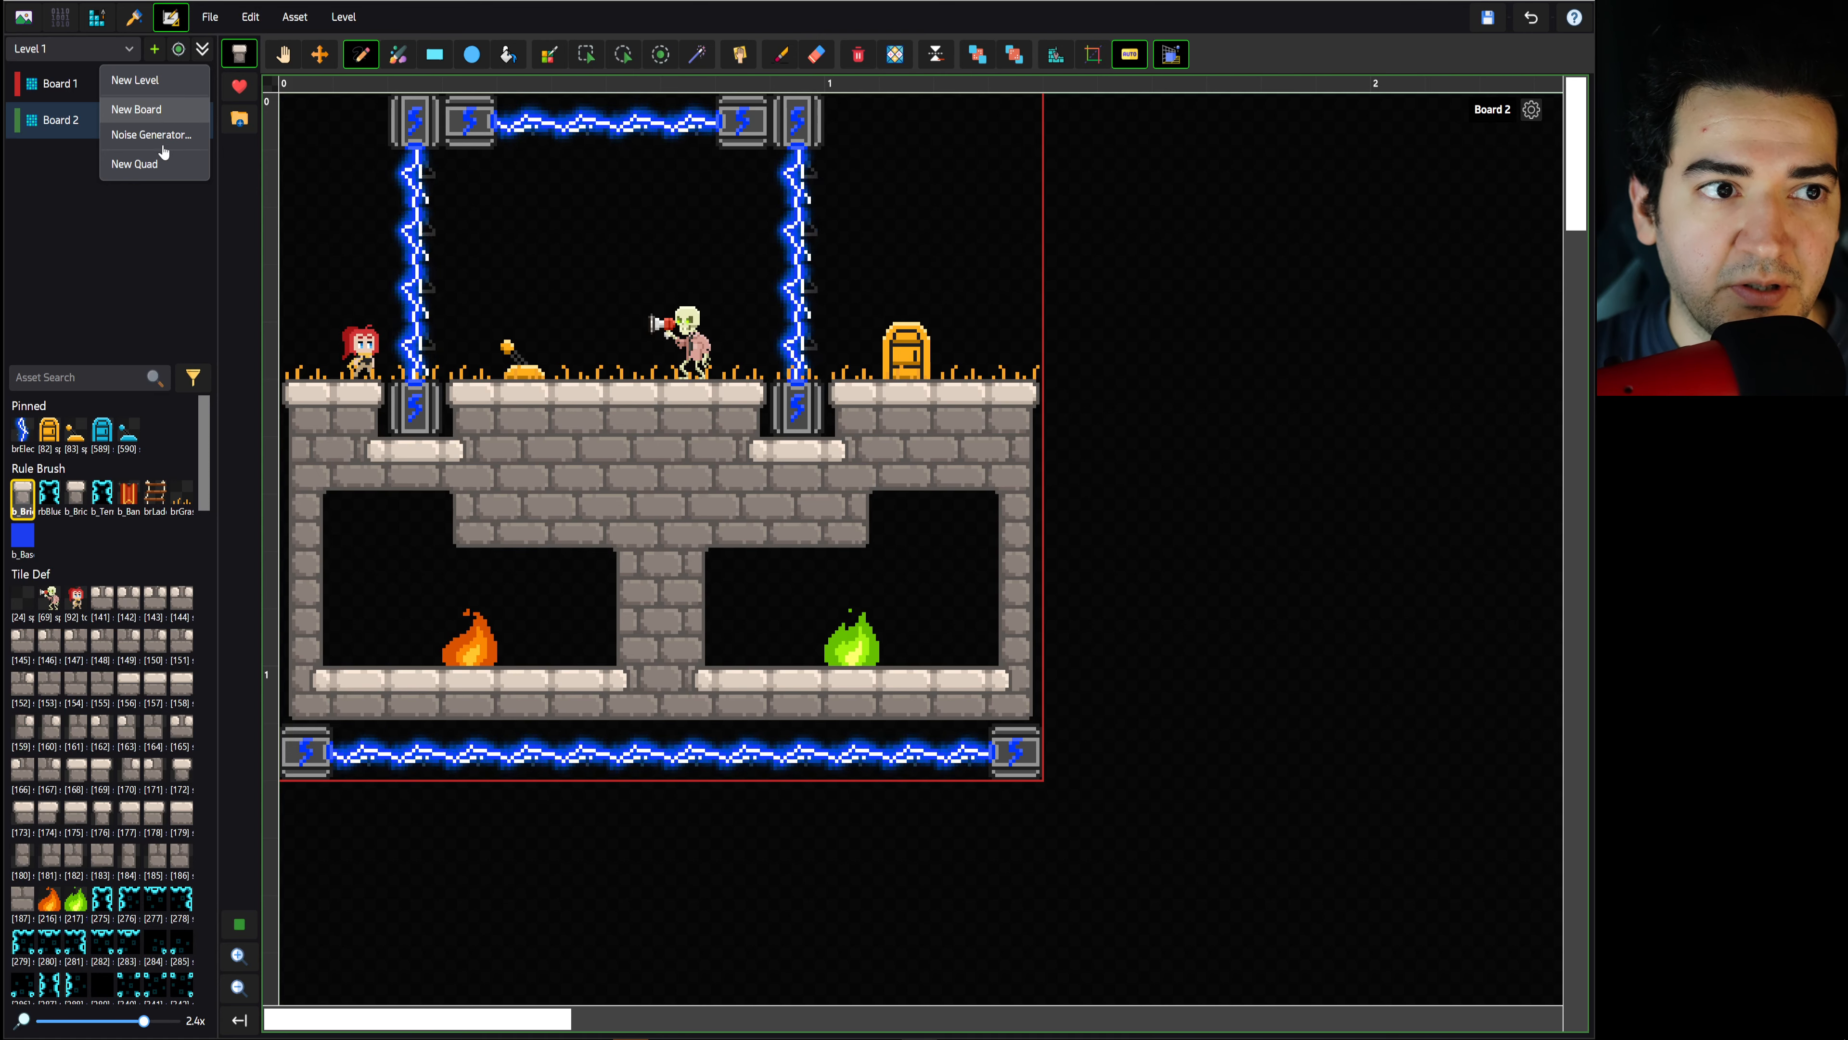
{"action": "left_click", "coordinate": [143, 110]}
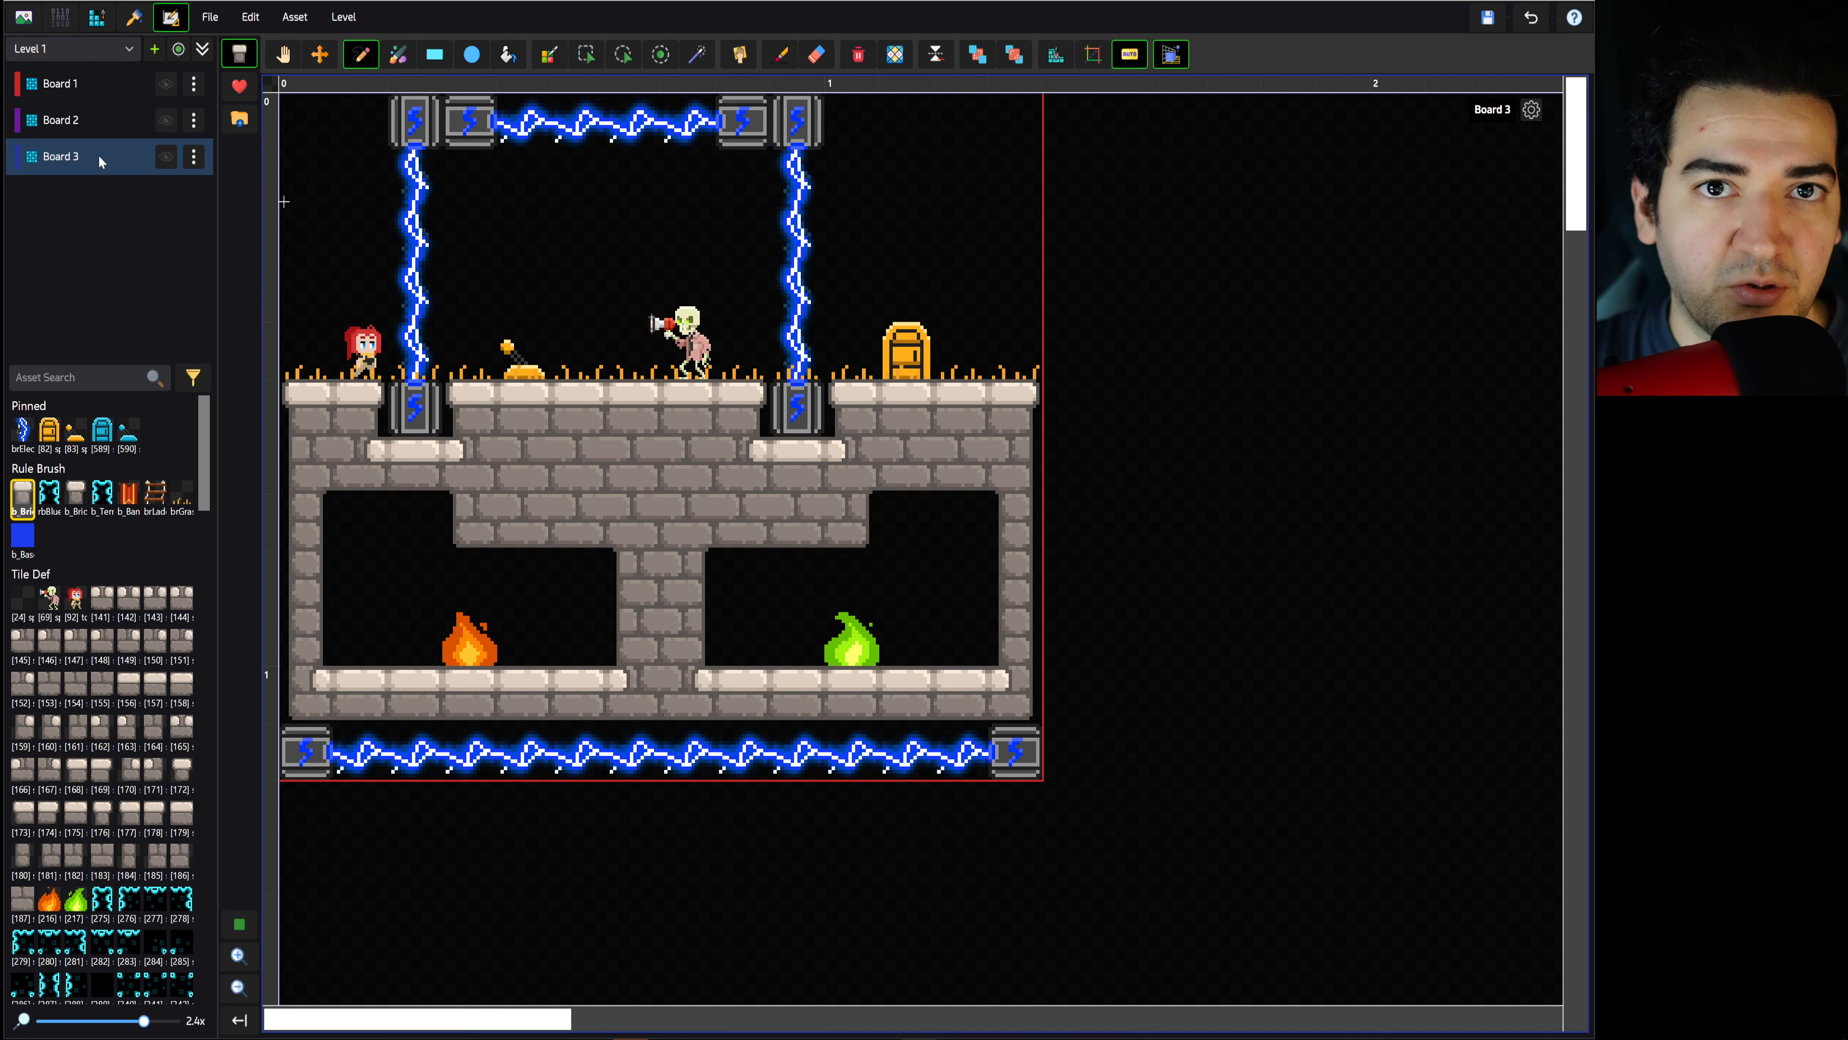
{"action": "left_click", "coordinate": [194, 157]}
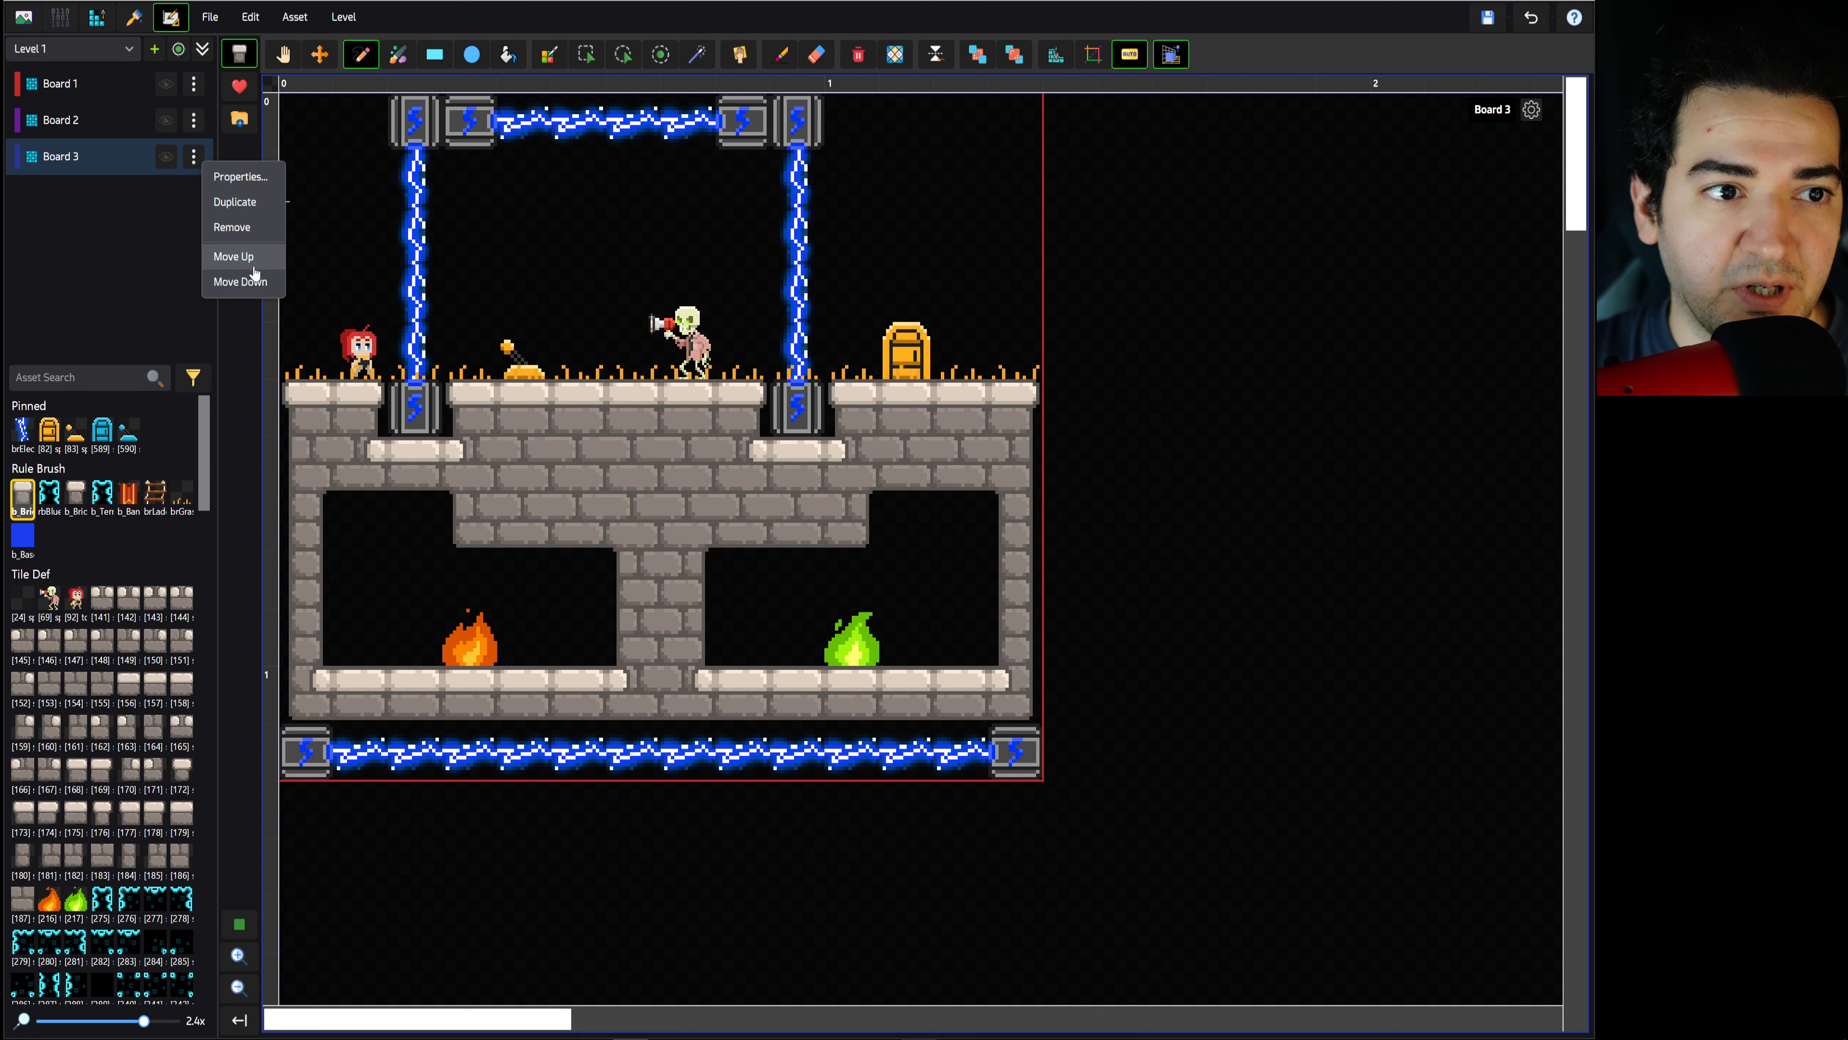
{"action": "left_click", "coordinate": [244, 226]}
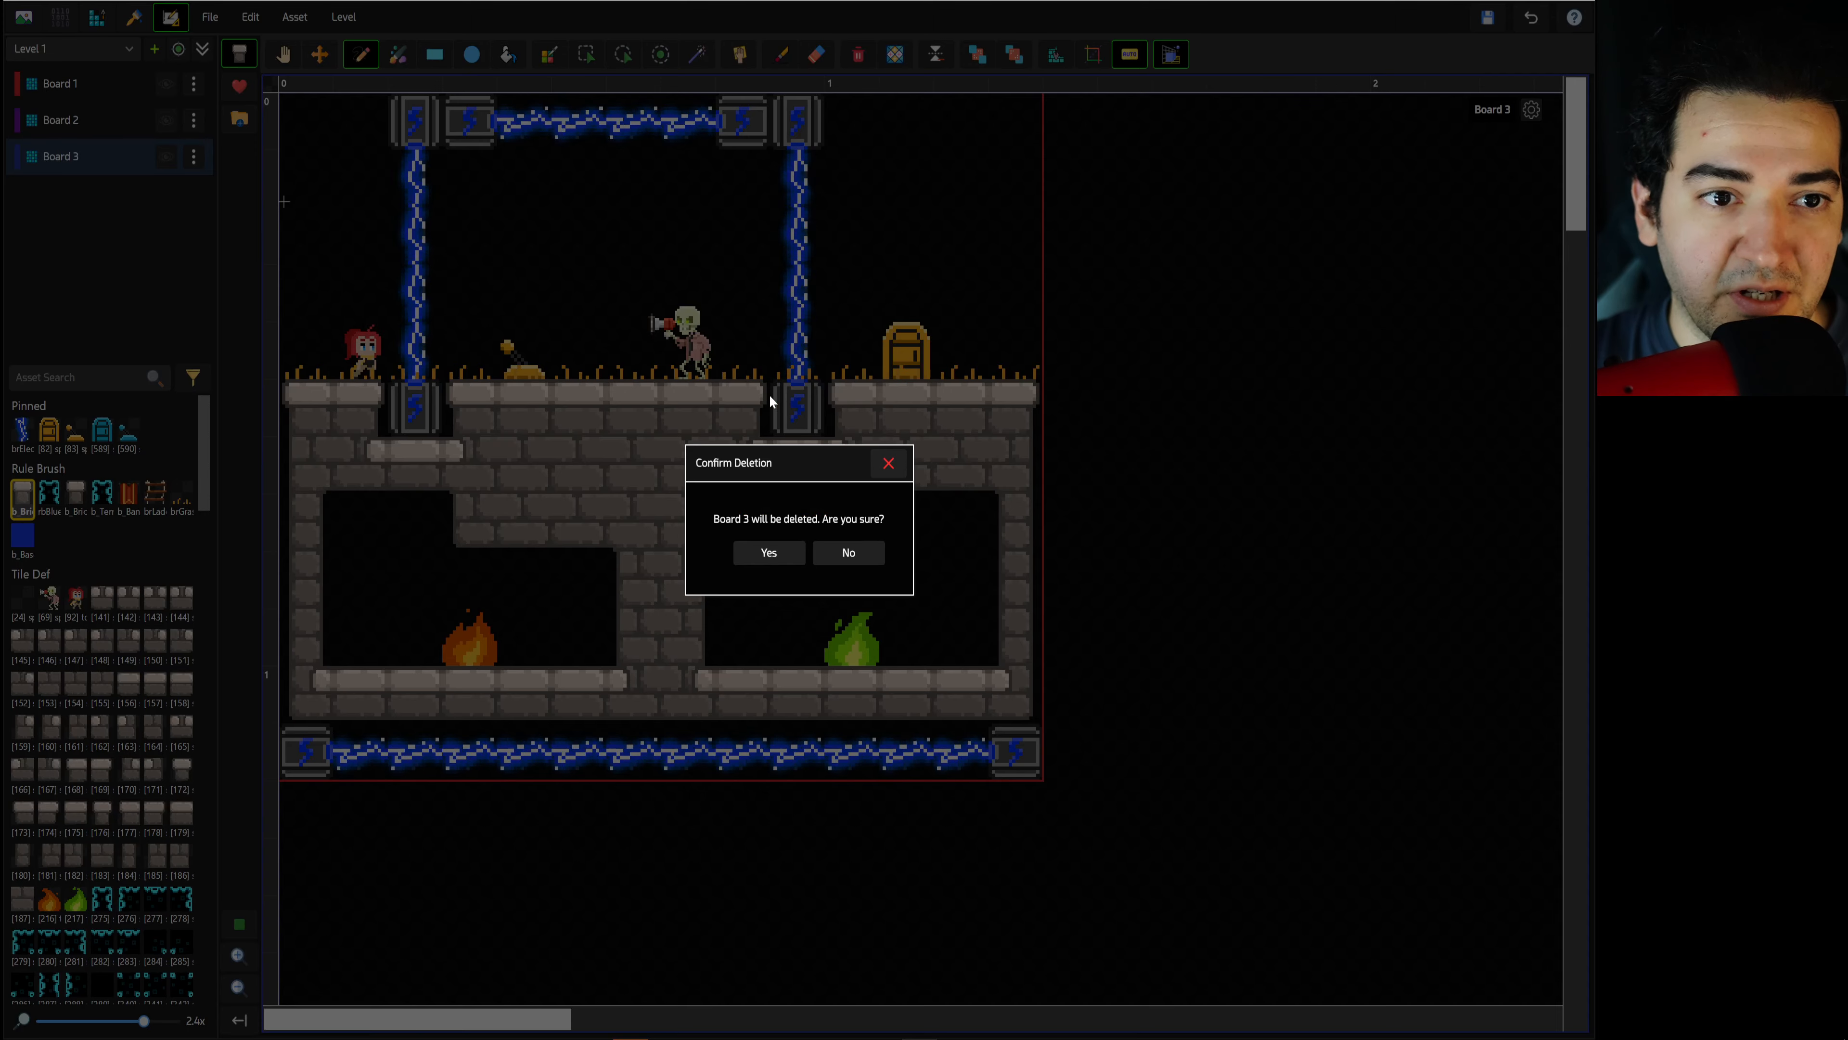
{"action": "left_click", "coordinate": [769, 553]}
With Board 2 selected, hide Board 1 and show it again
{"action": "left_click", "coordinate": [109, 128]}
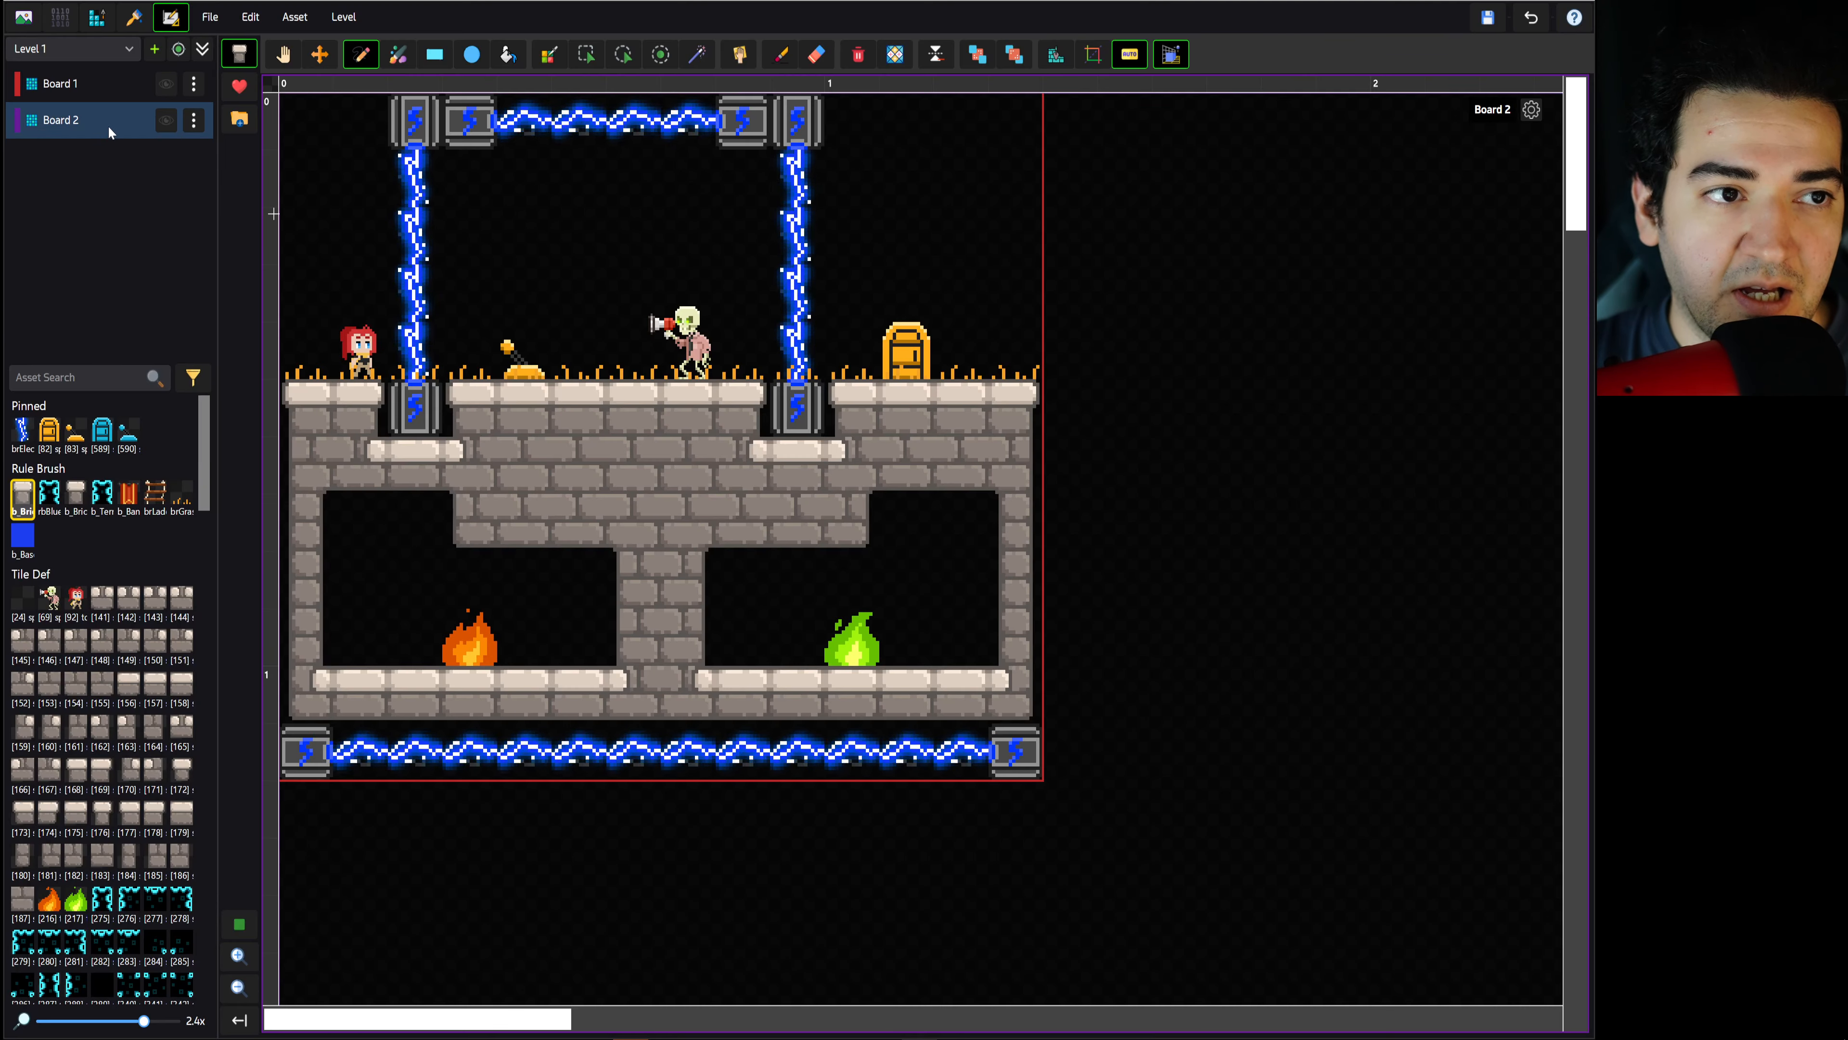
{"action": "left_click", "coordinate": [167, 85]}
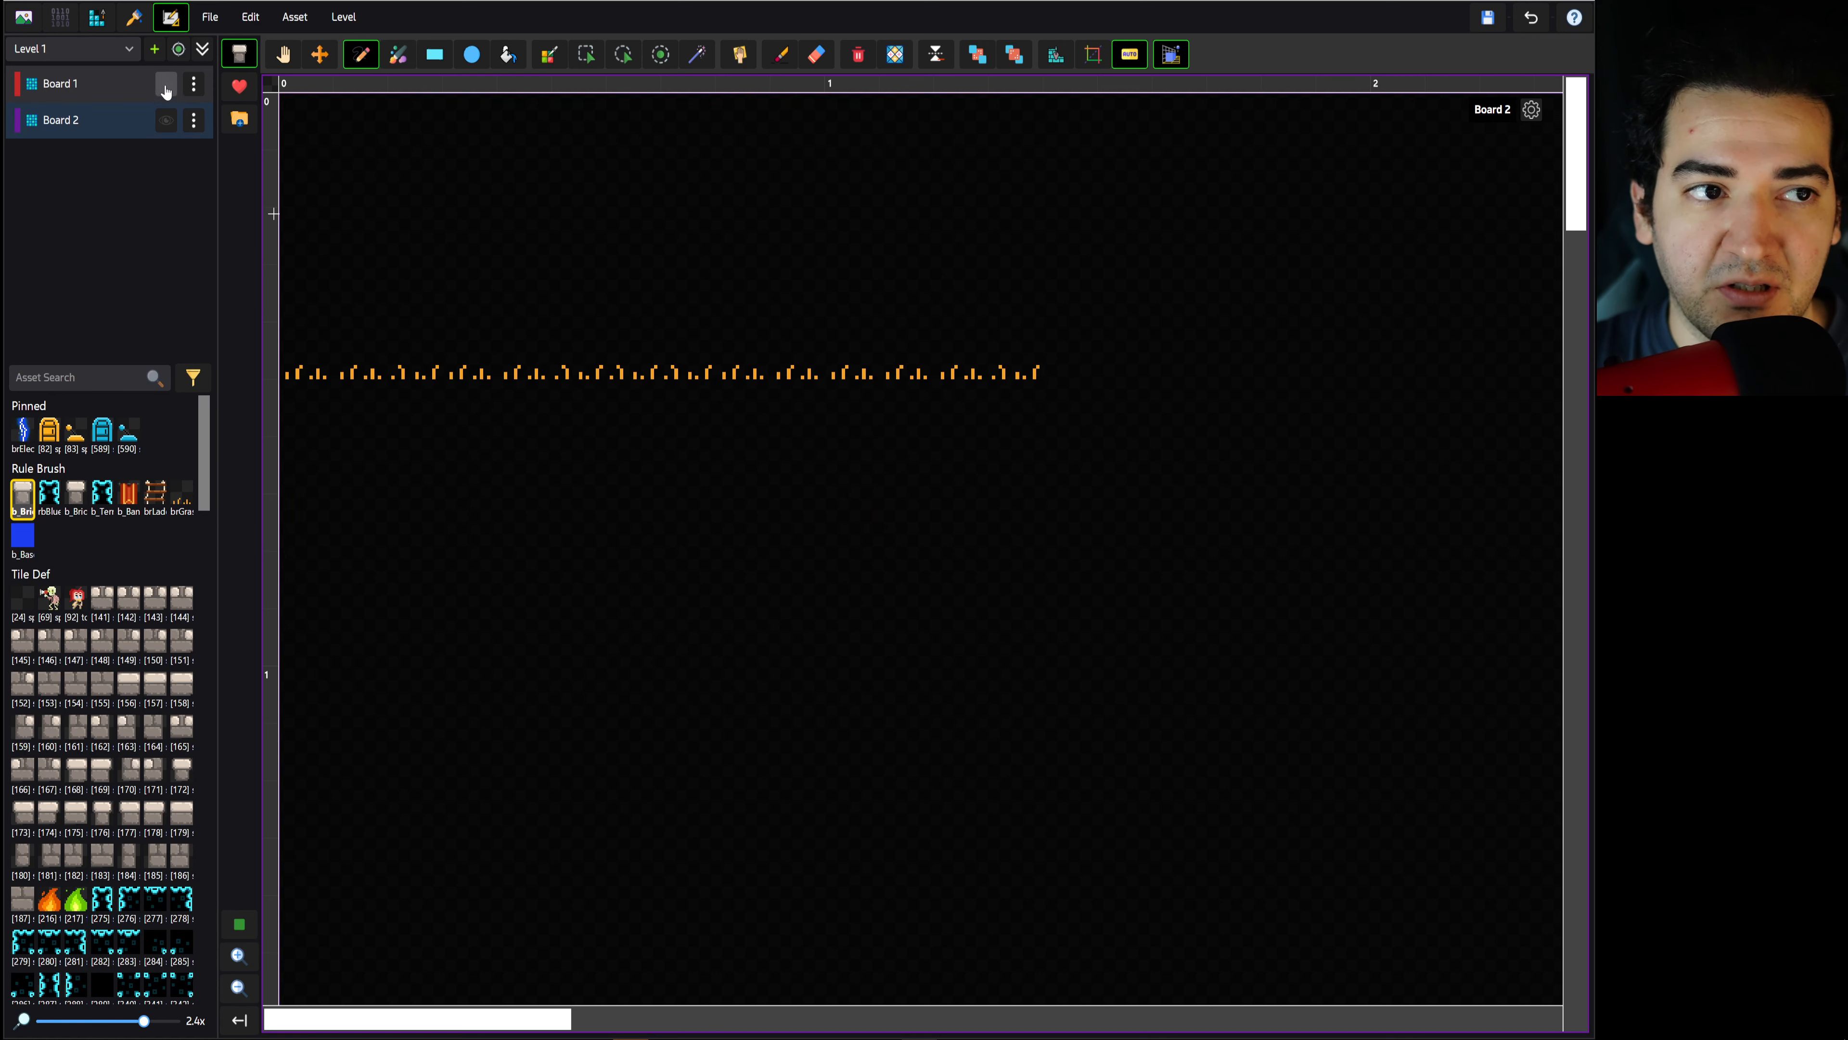
{"action": "left_click", "coordinate": [167, 85]}
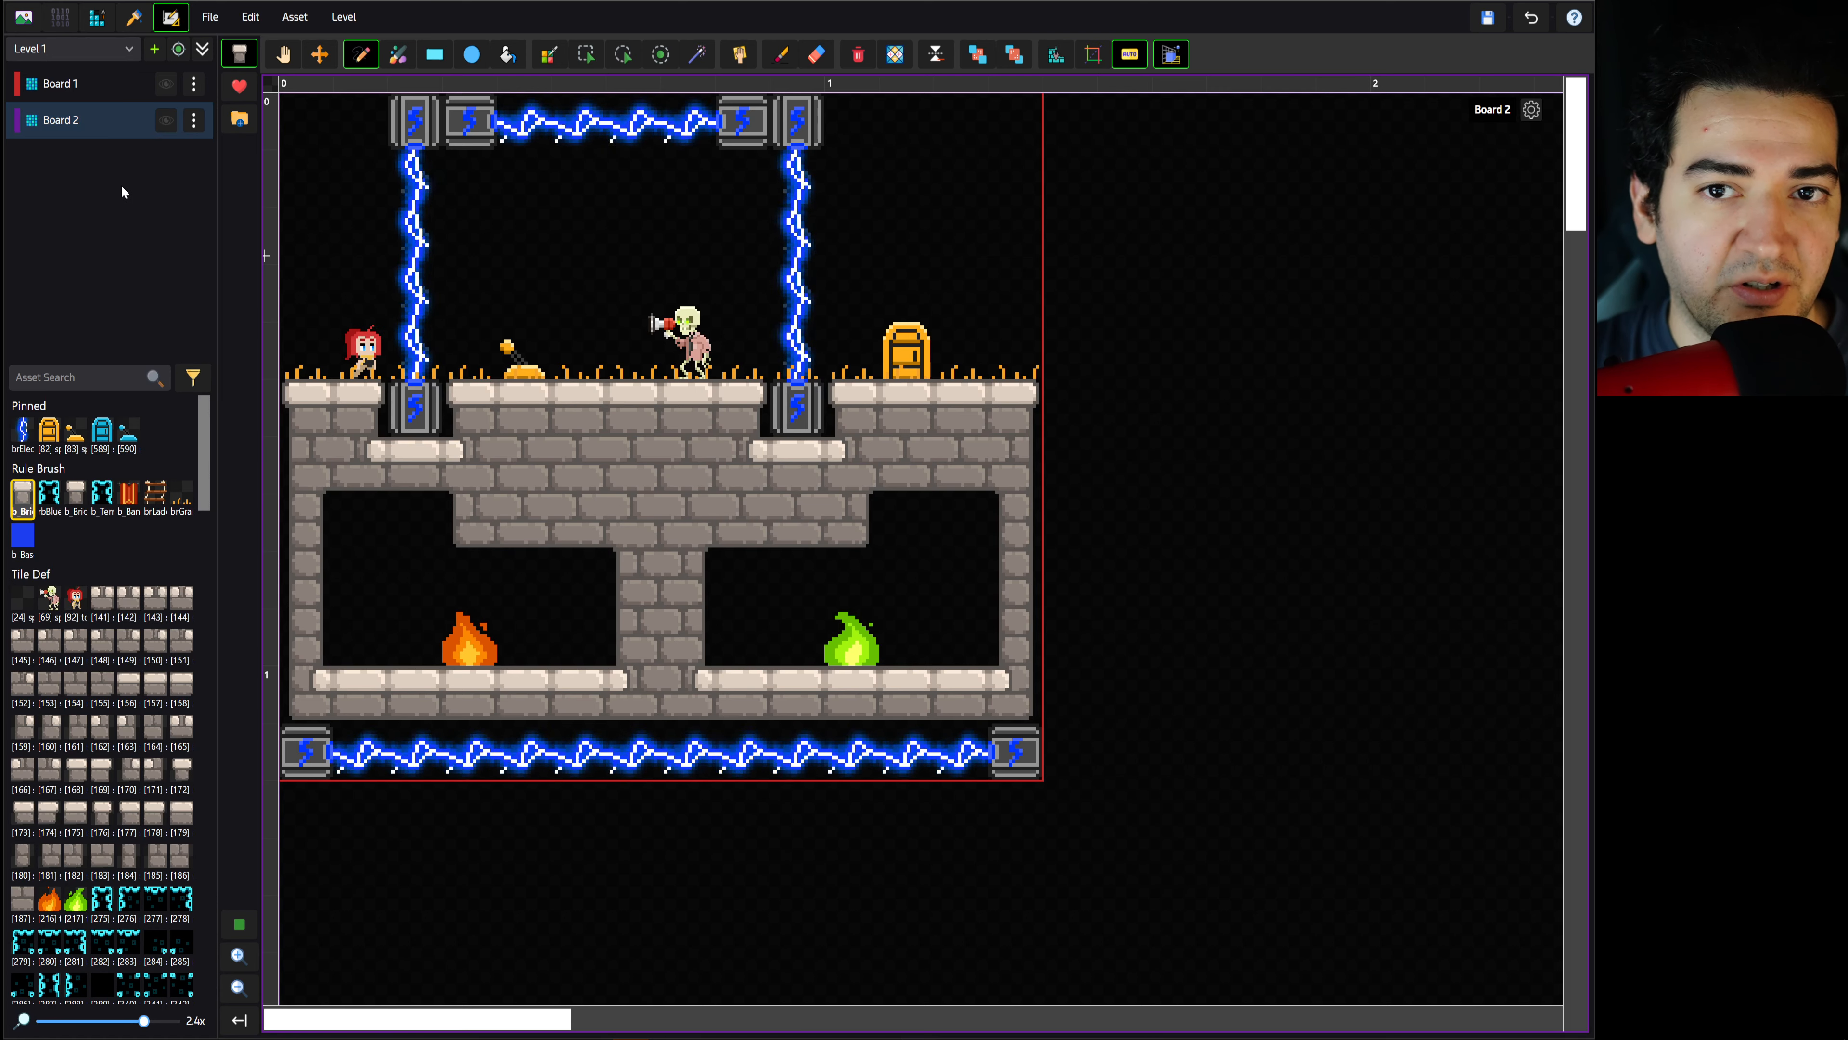
Swap Board 2 with Board 1 in the level's board order and swap them back
{"action": "left_click", "coordinate": [194, 121]}
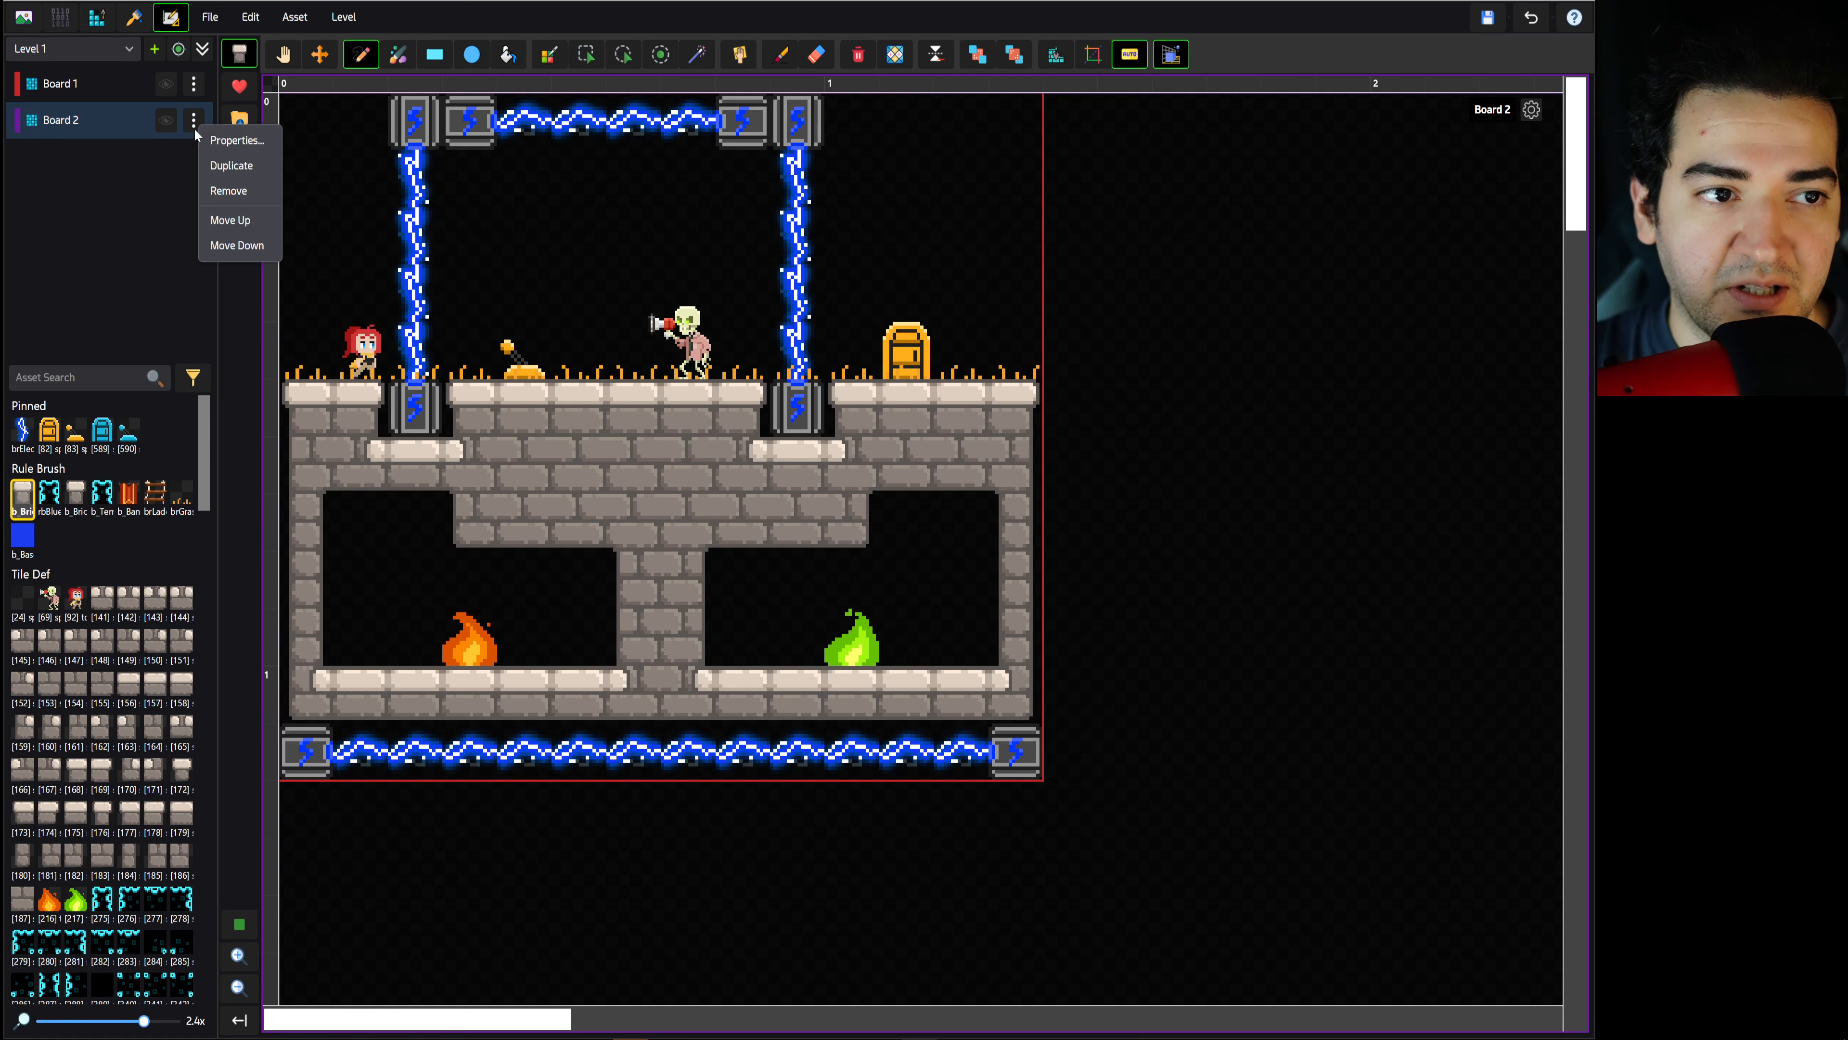
{"action": "left_click", "coordinate": [237, 245]}
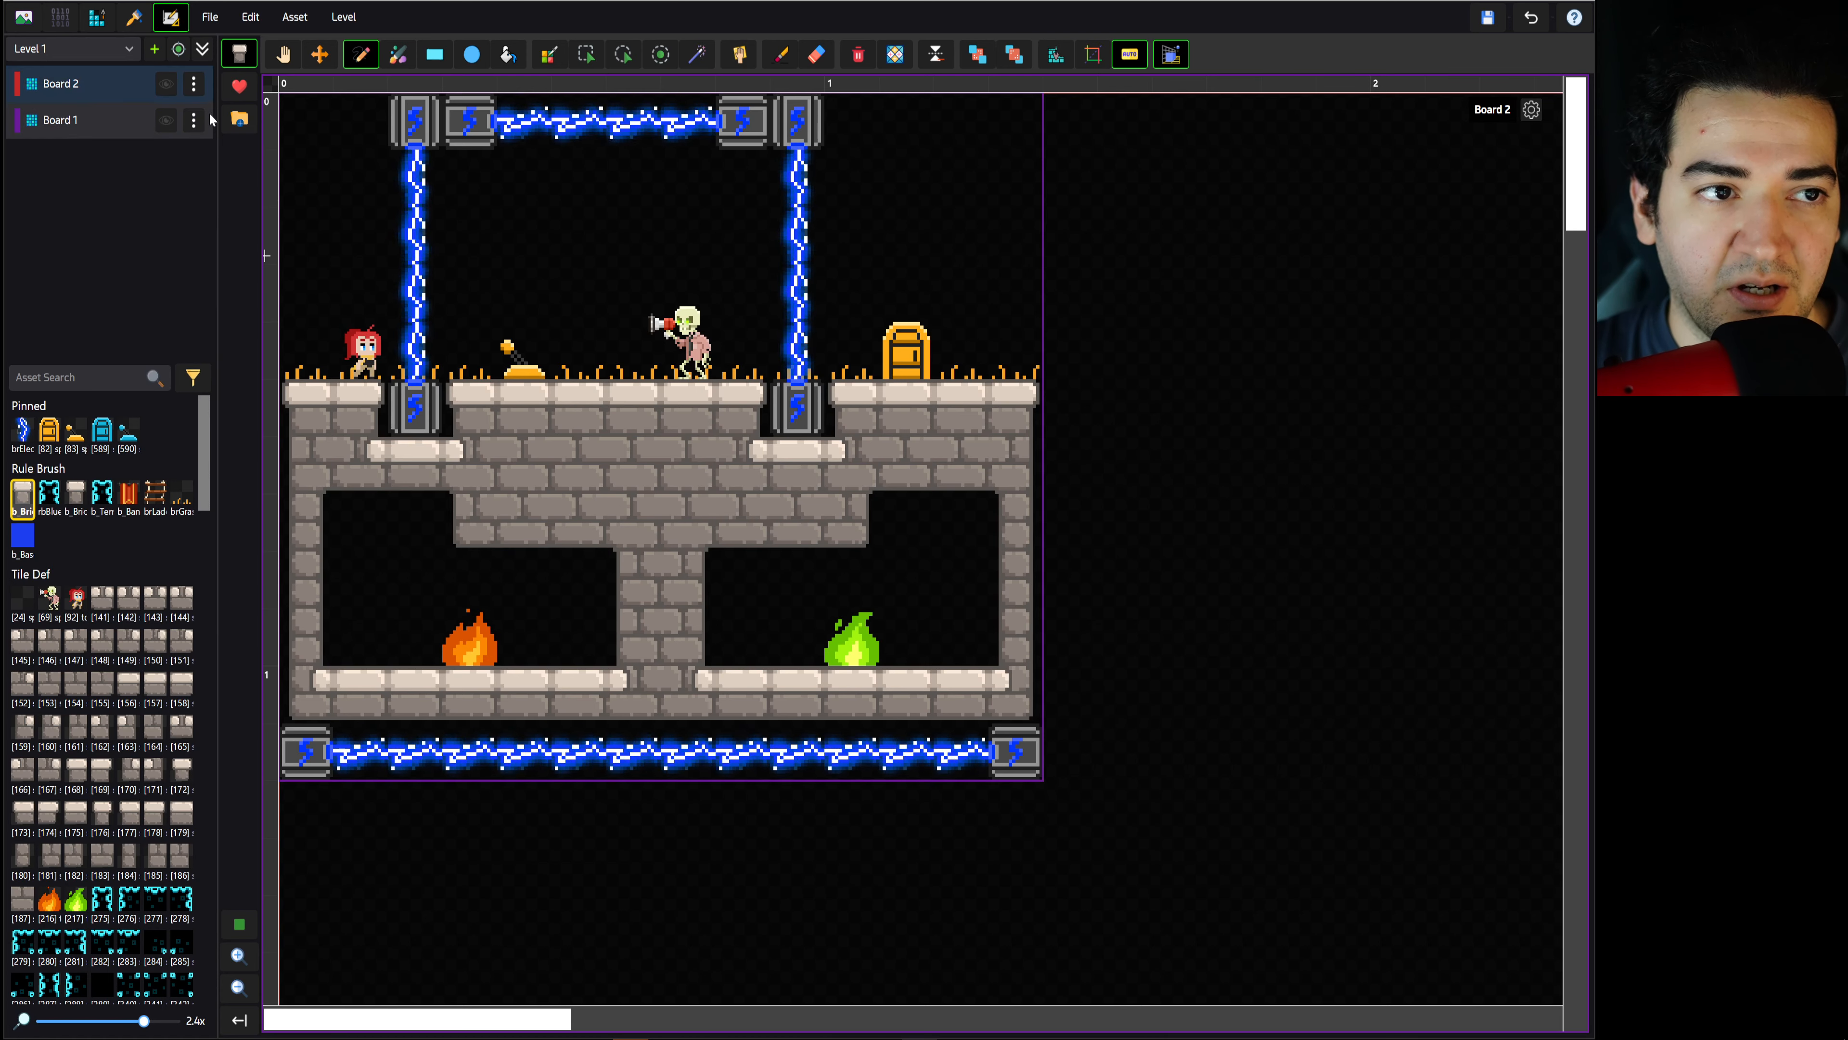
{"action": "left_click", "coordinate": [193, 84]}
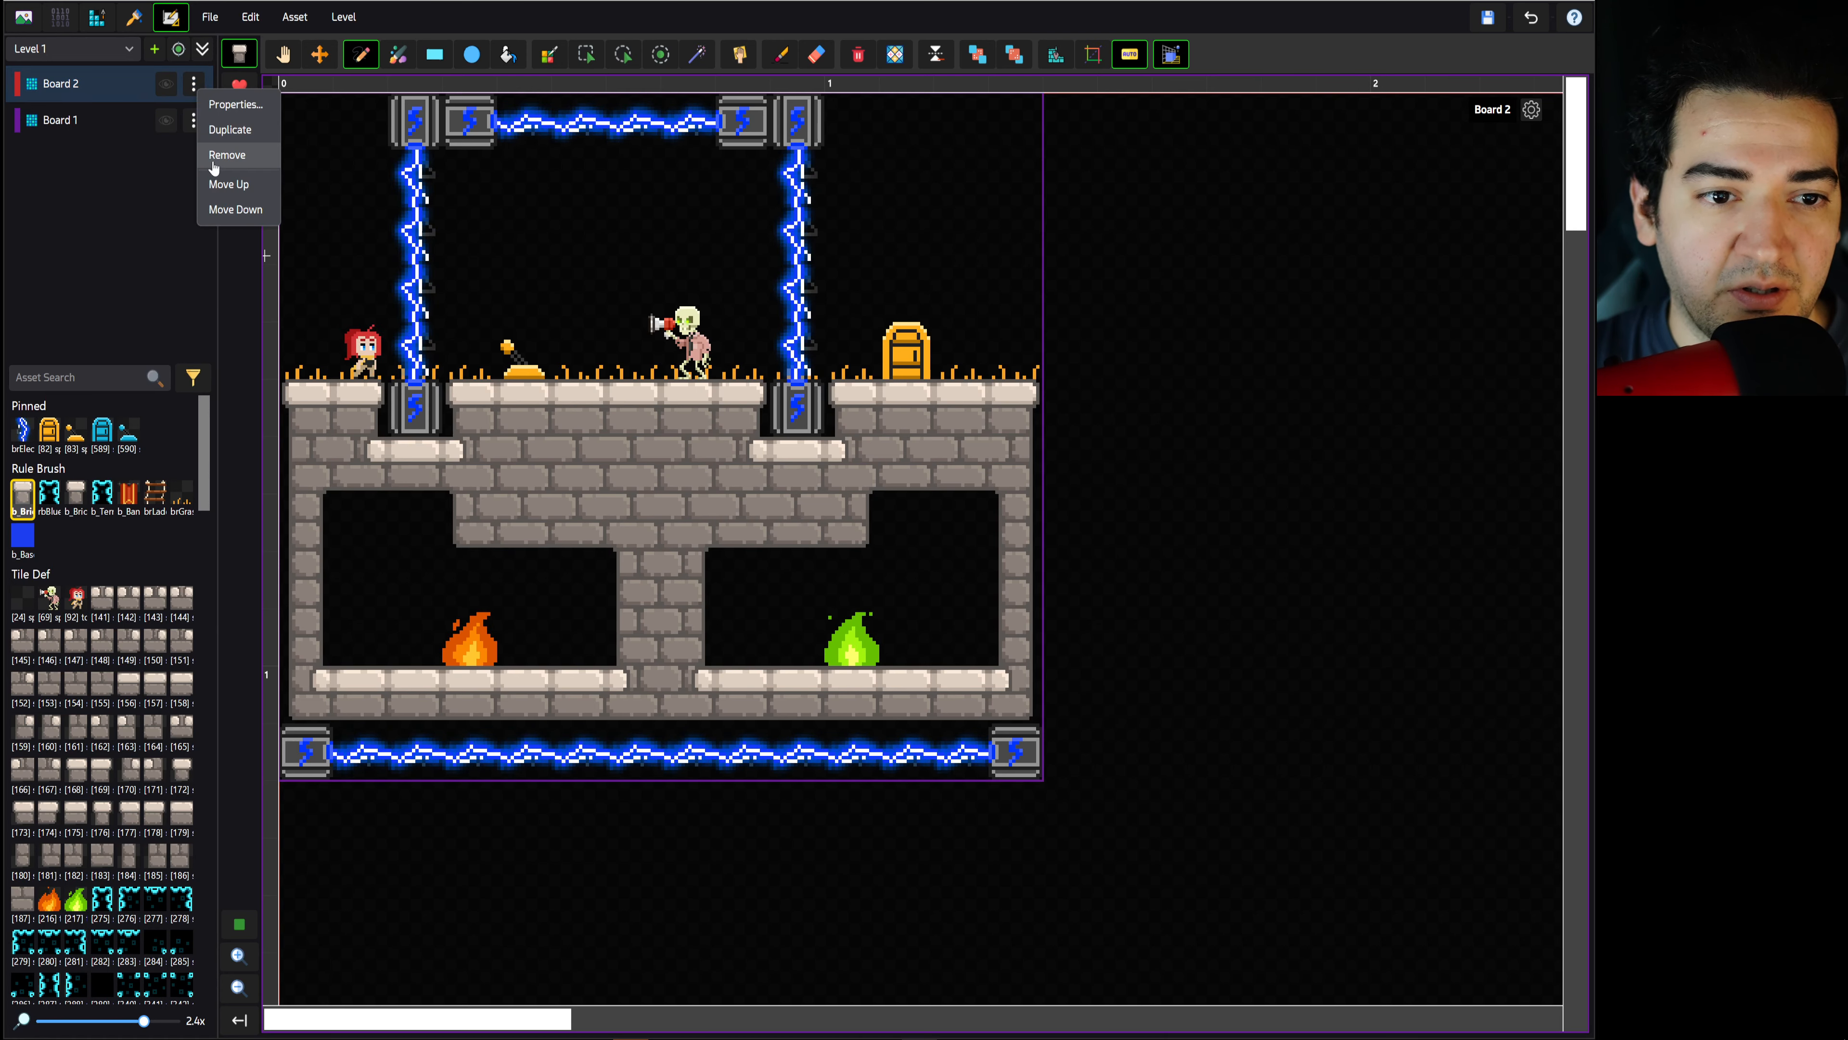
{"action": "left_click", "coordinate": [226, 210]}
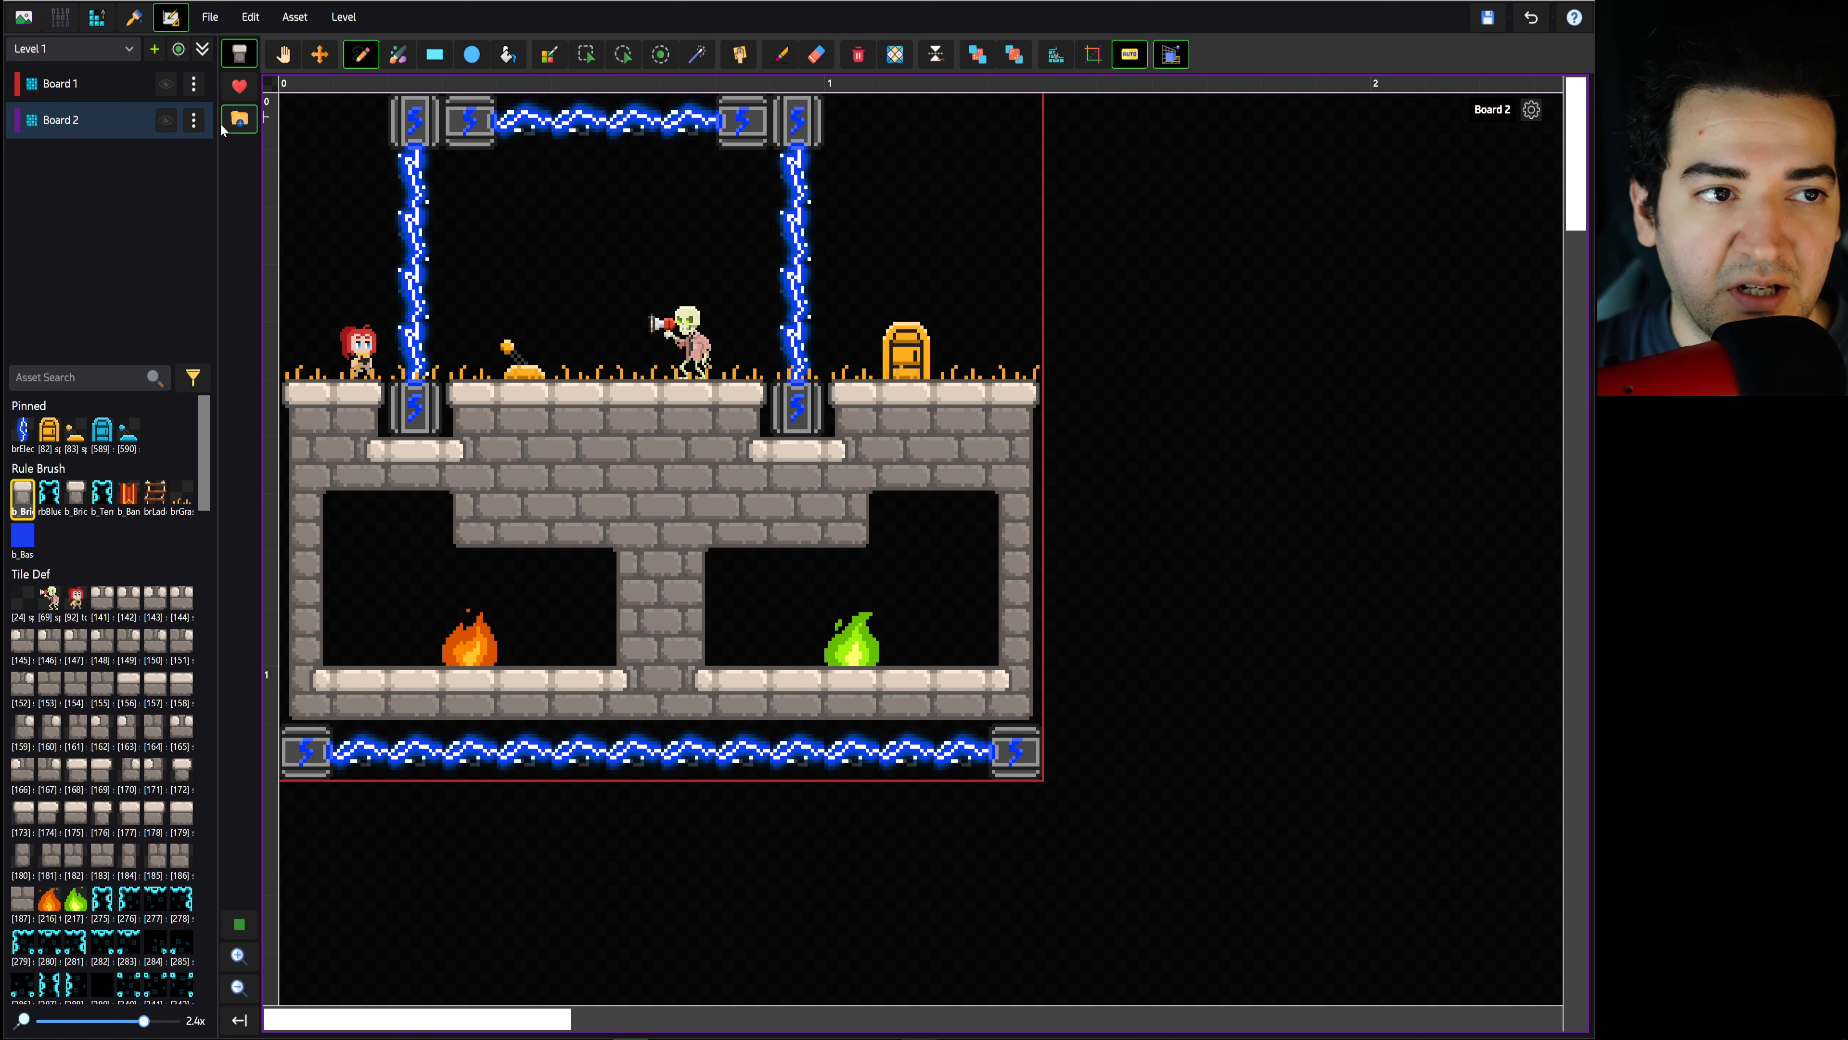
Move Board 2 ahead of Board 1 once more, and reorder it directly in the list back after Board 1
{"action": "left_click", "coordinate": [193, 120]}
{"action": "left_click", "coordinate": [240, 181]}
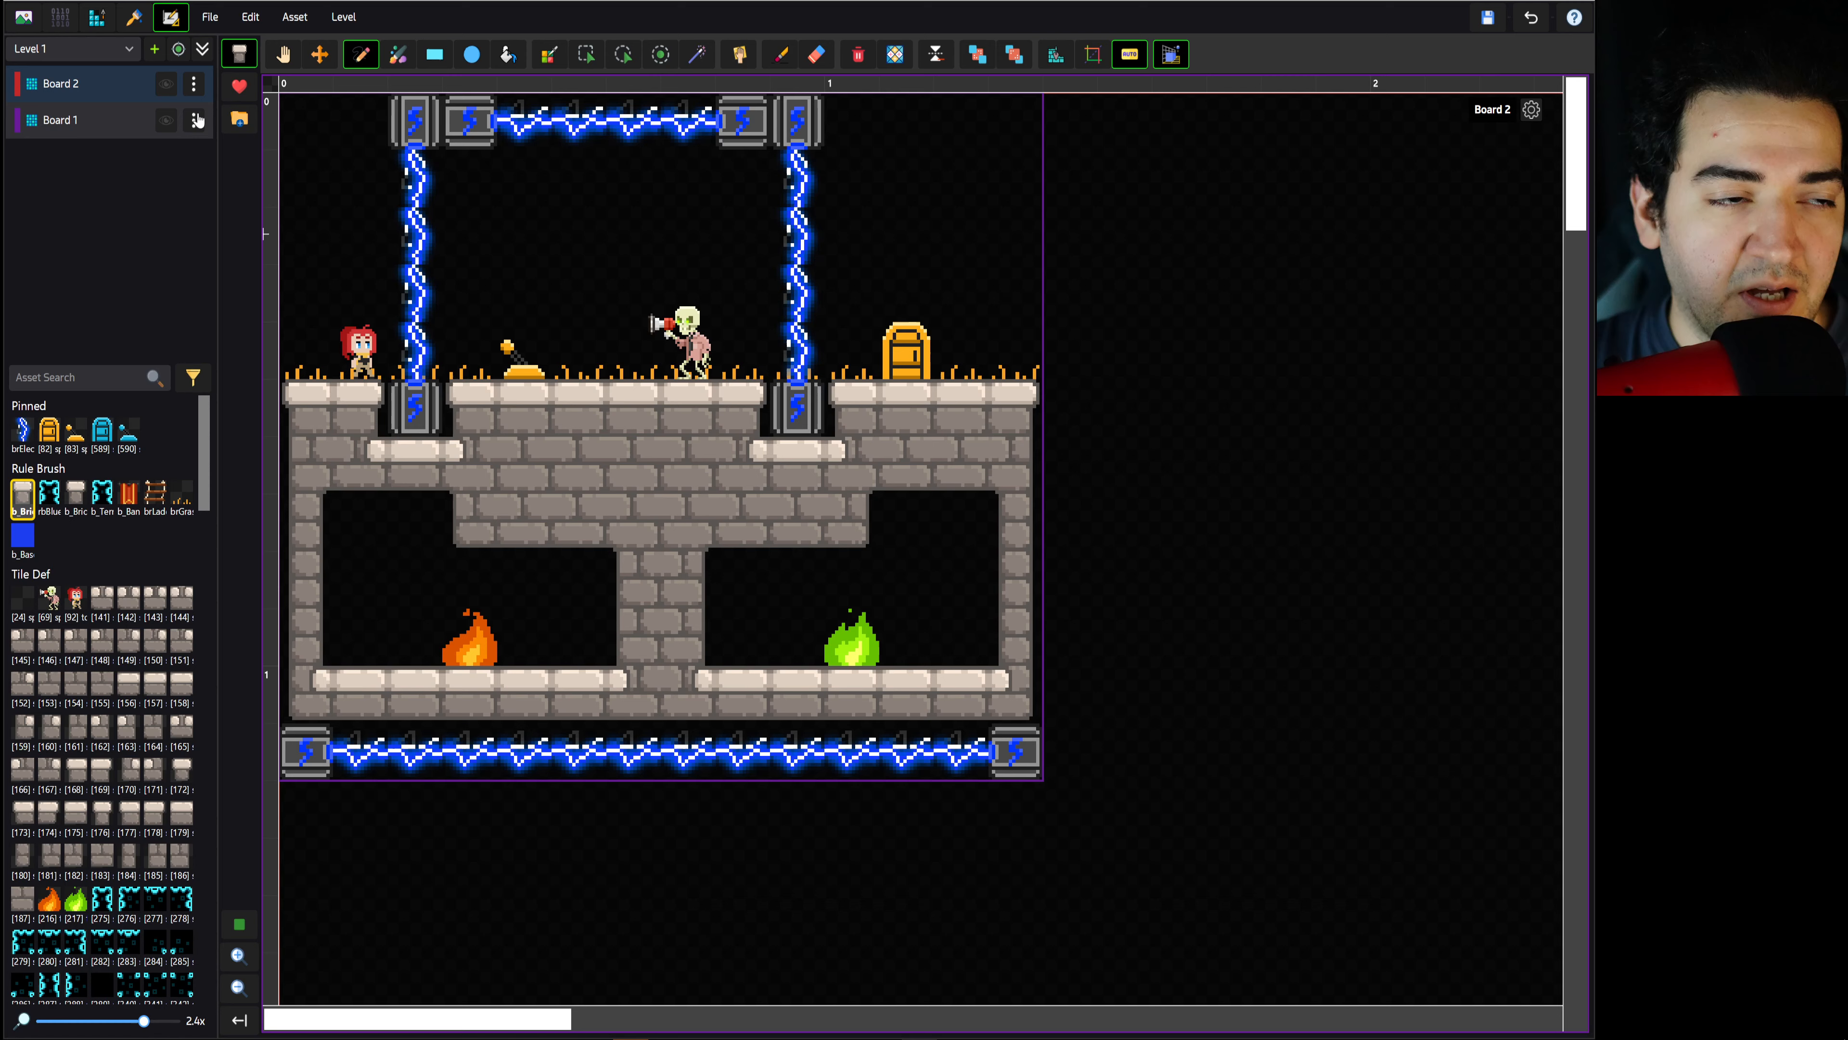
{"action": "mouse_move", "coordinate": [36, 84]}
{"action": "left_mouse_down"}
{"action": "mouse_move", "coordinate": [43, 132]}
{"action": "mouse_move", "coordinate": [38, 116]}
{"action": "left_mouse_up"}
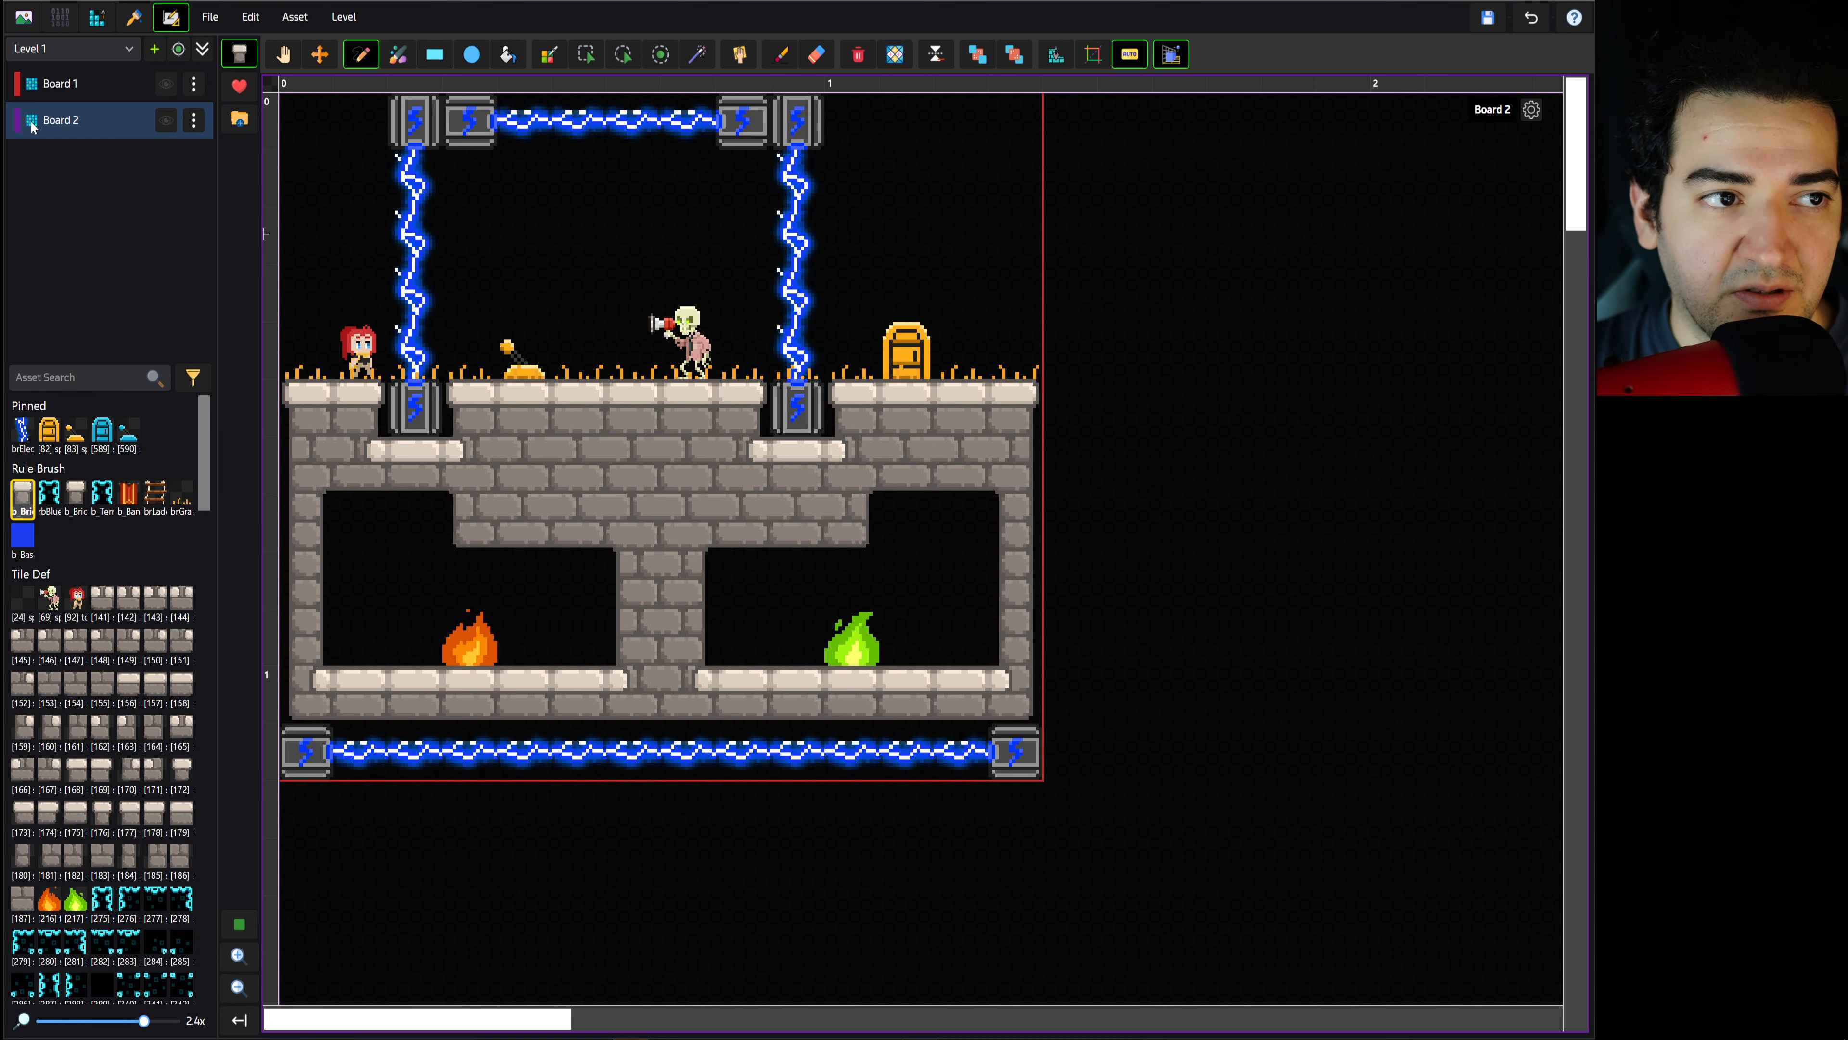
Turn on focus mode and alternate between Board 1 and Board 2 to view each one on its own
{"action": "left_click", "coordinate": [62, 89]}
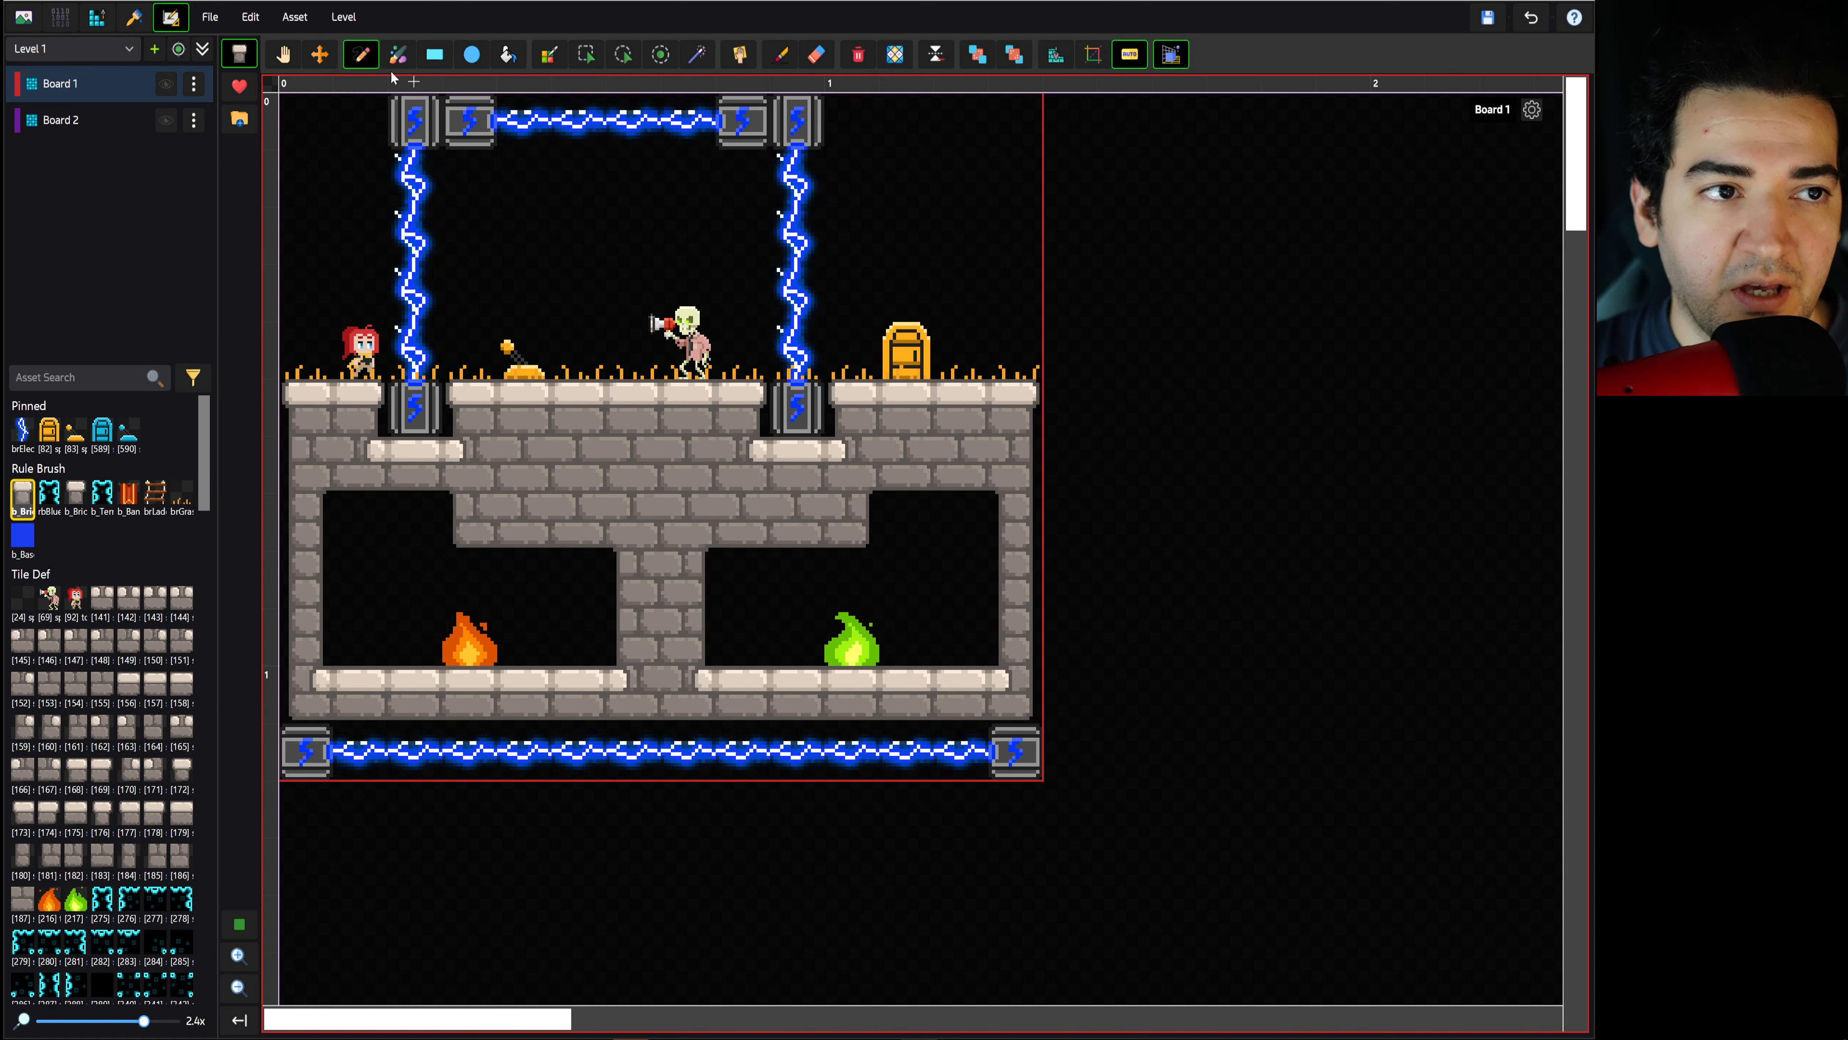
{"action": "left_click", "coordinate": [204, 51]}
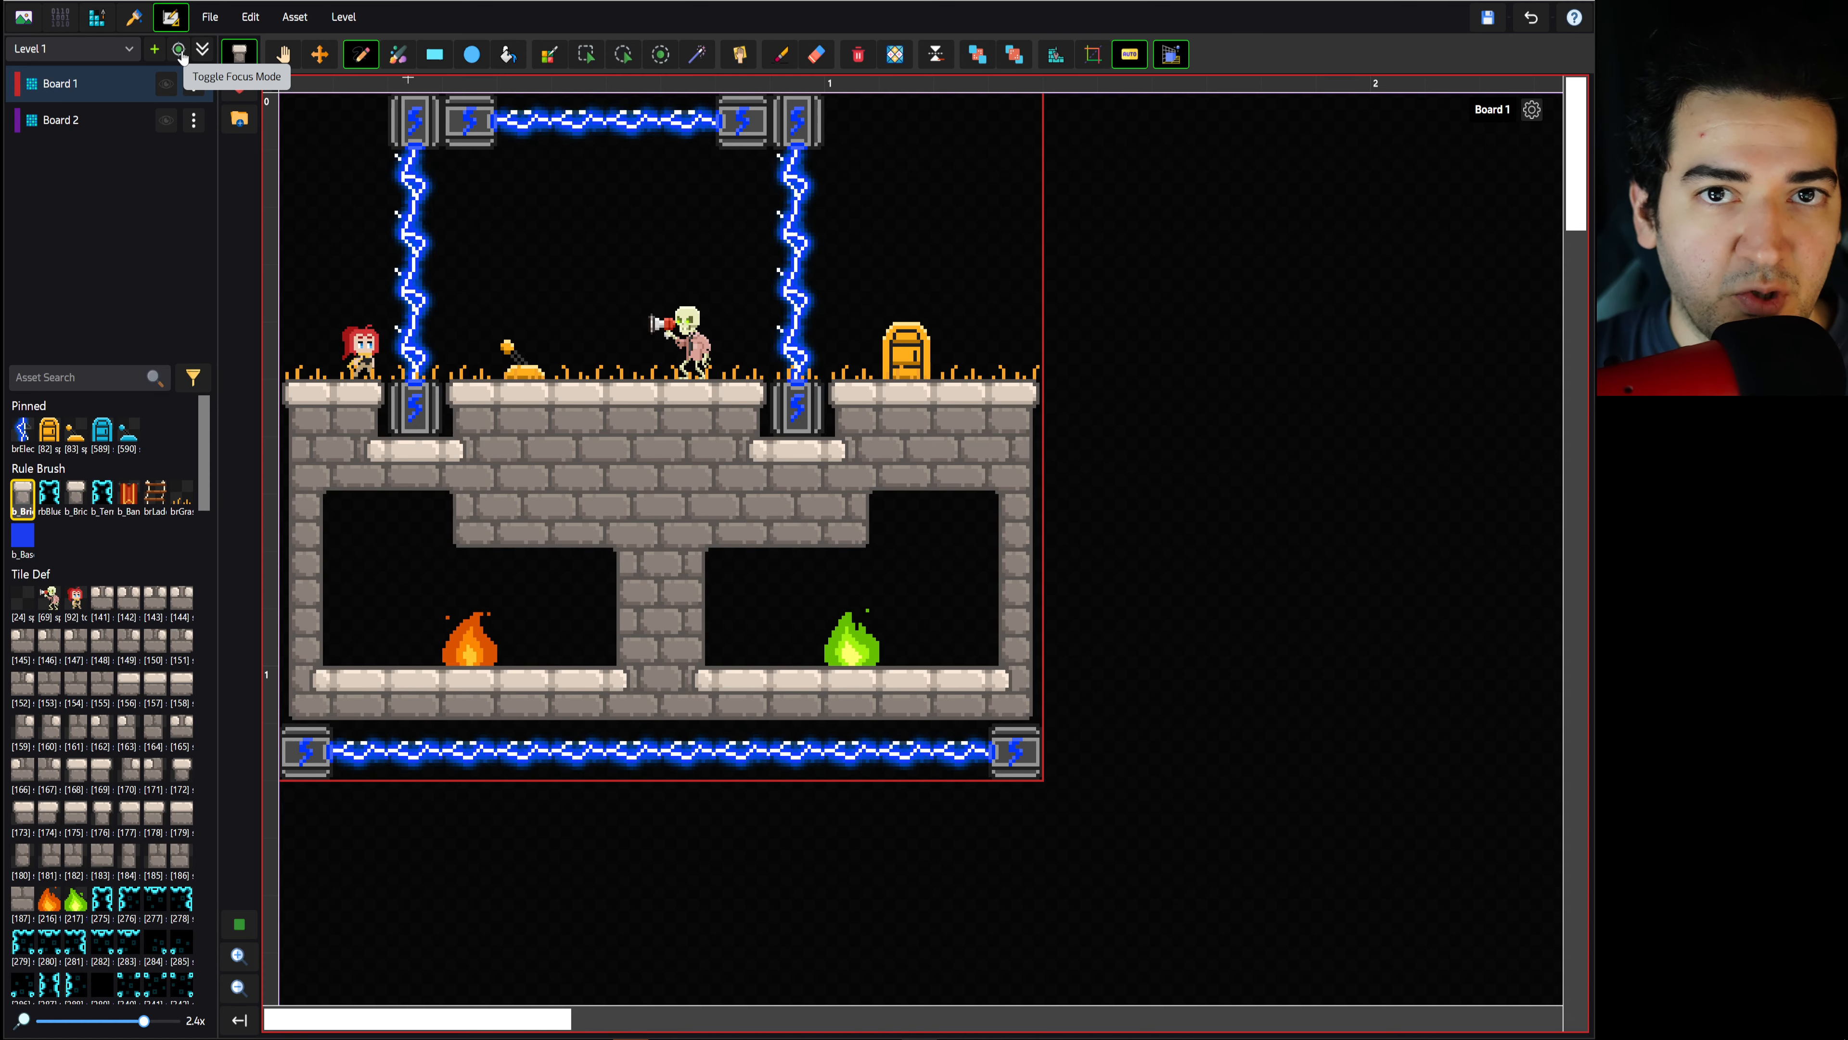
{"action": "left_click", "coordinate": [179, 51]}
{"action": "left_click", "coordinate": [107, 119]}
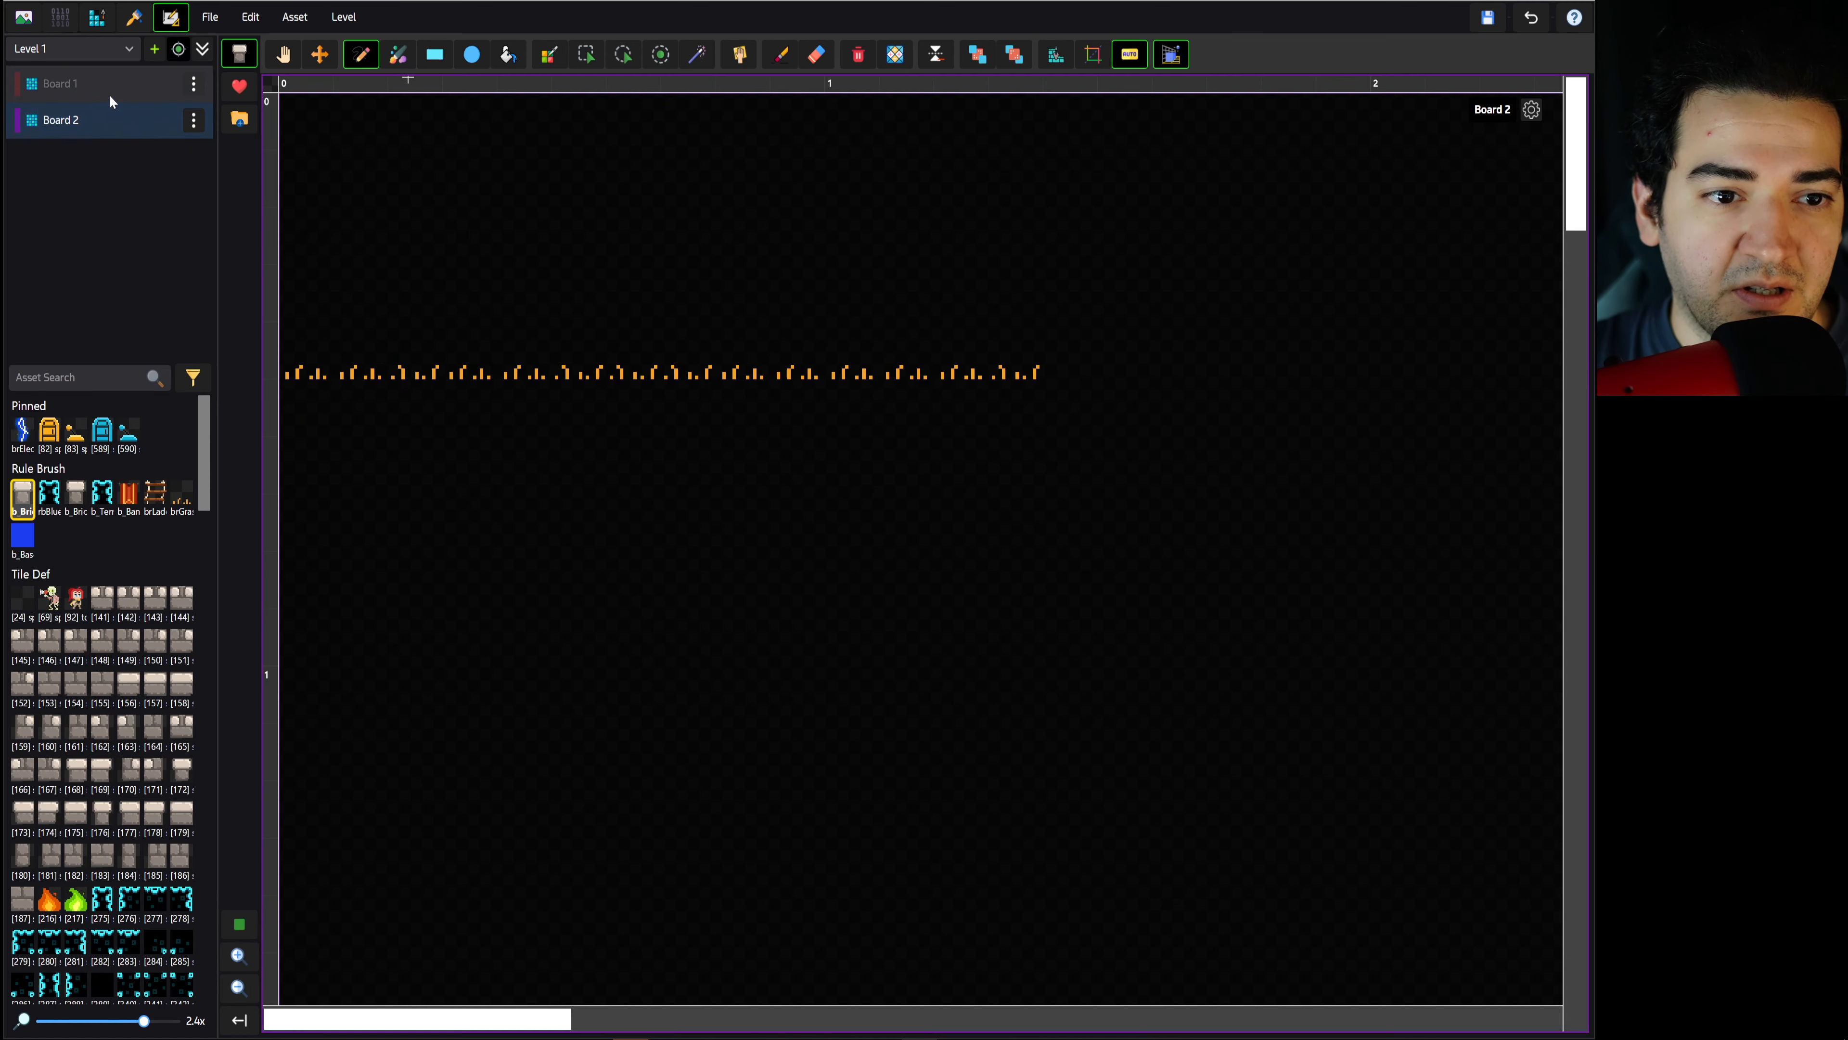
{"action": "left_click", "coordinate": [109, 93]}
{"action": "left_click", "coordinate": [106, 119]}
{"action": "left_click", "coordinate": [109, 88]}
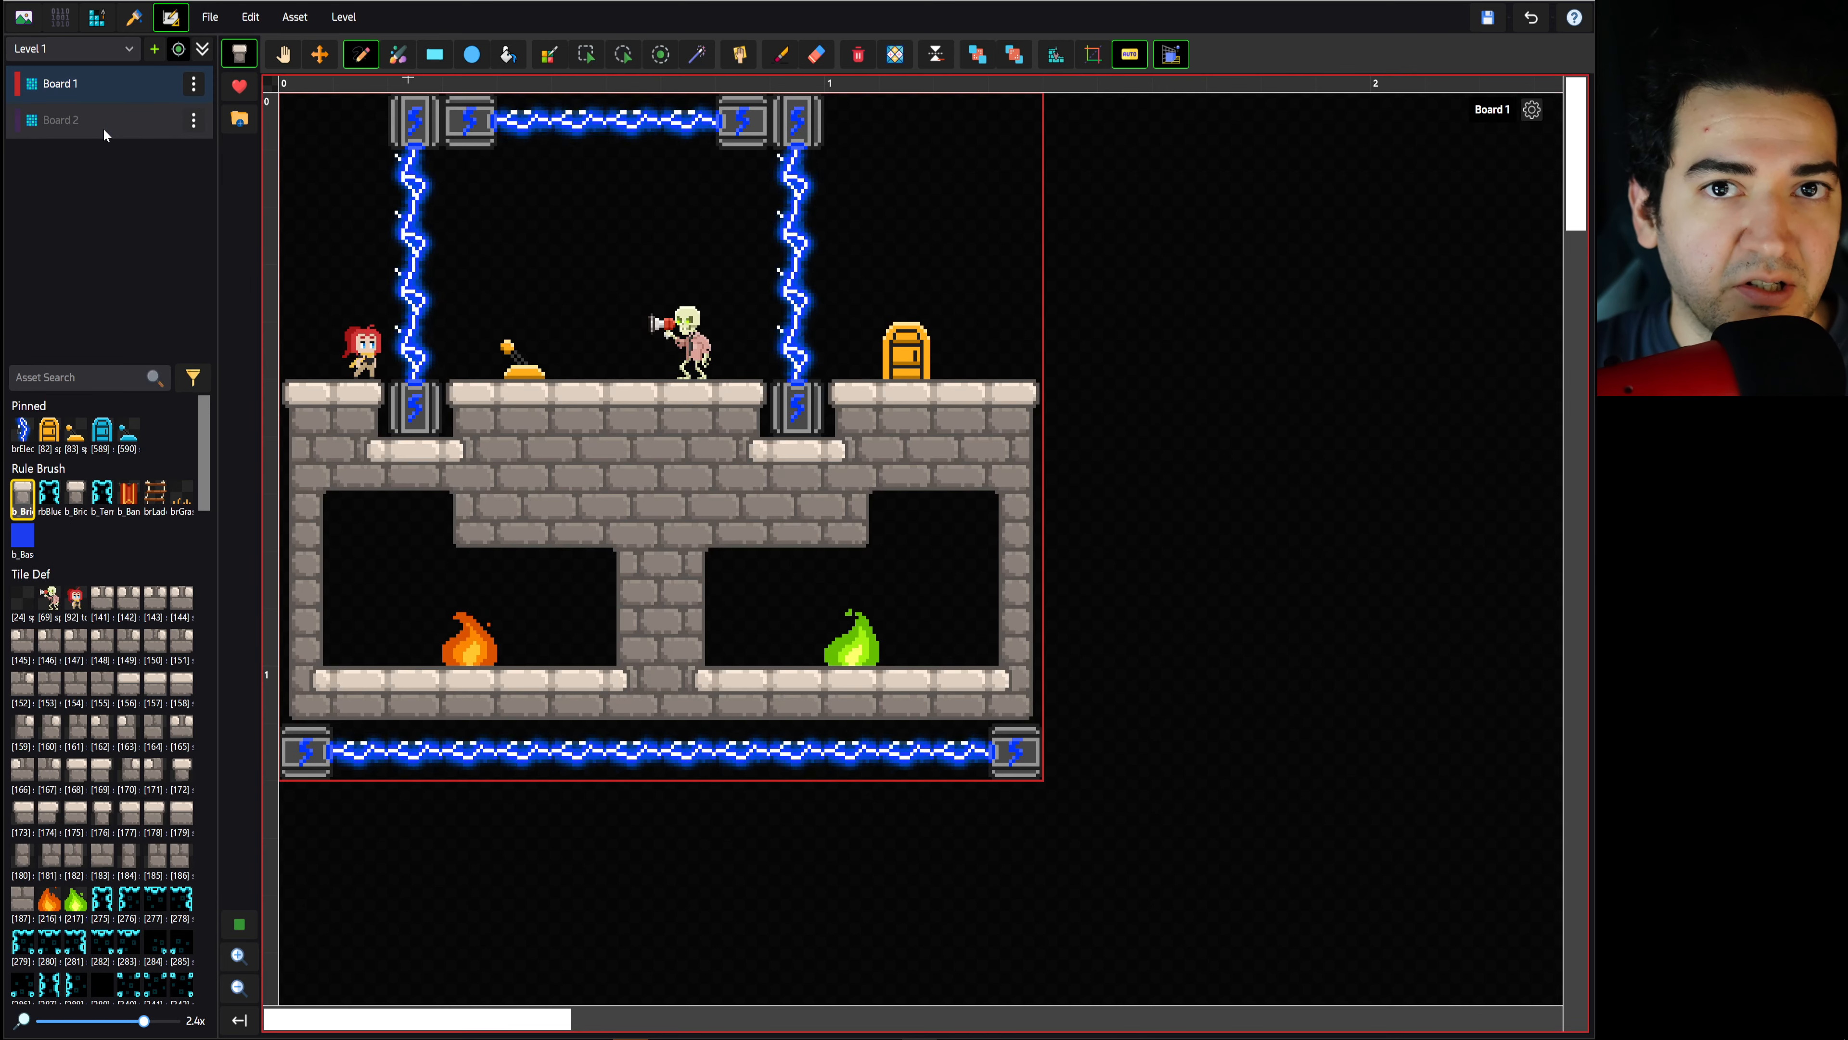
{"action": "left_click", "coordinate": [104, 130]}
{"action": "left_click", "coordinate": [106, 102]}
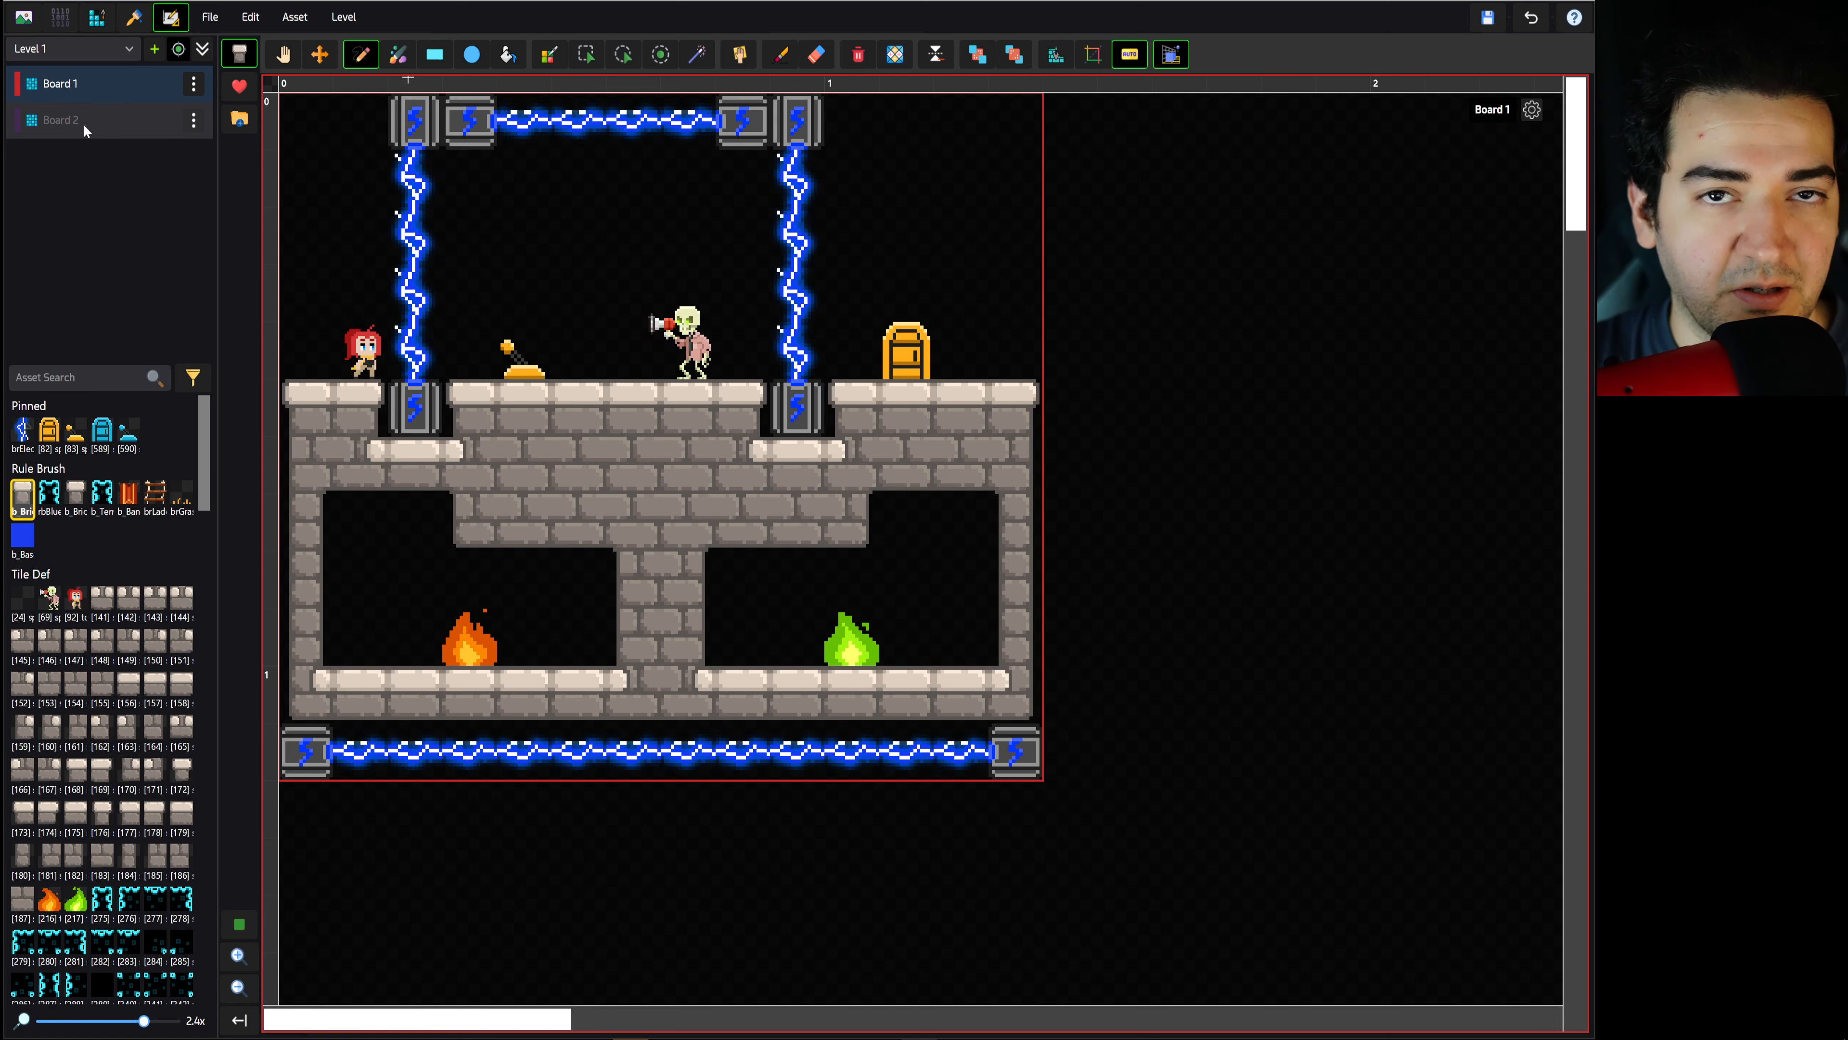
{"action": "left_click", "coordinate": [81, 126]}
{"action": "left_click", "coordinate": [86, 94]}
{"action": "left_click", "coordinate": [86, 117]}
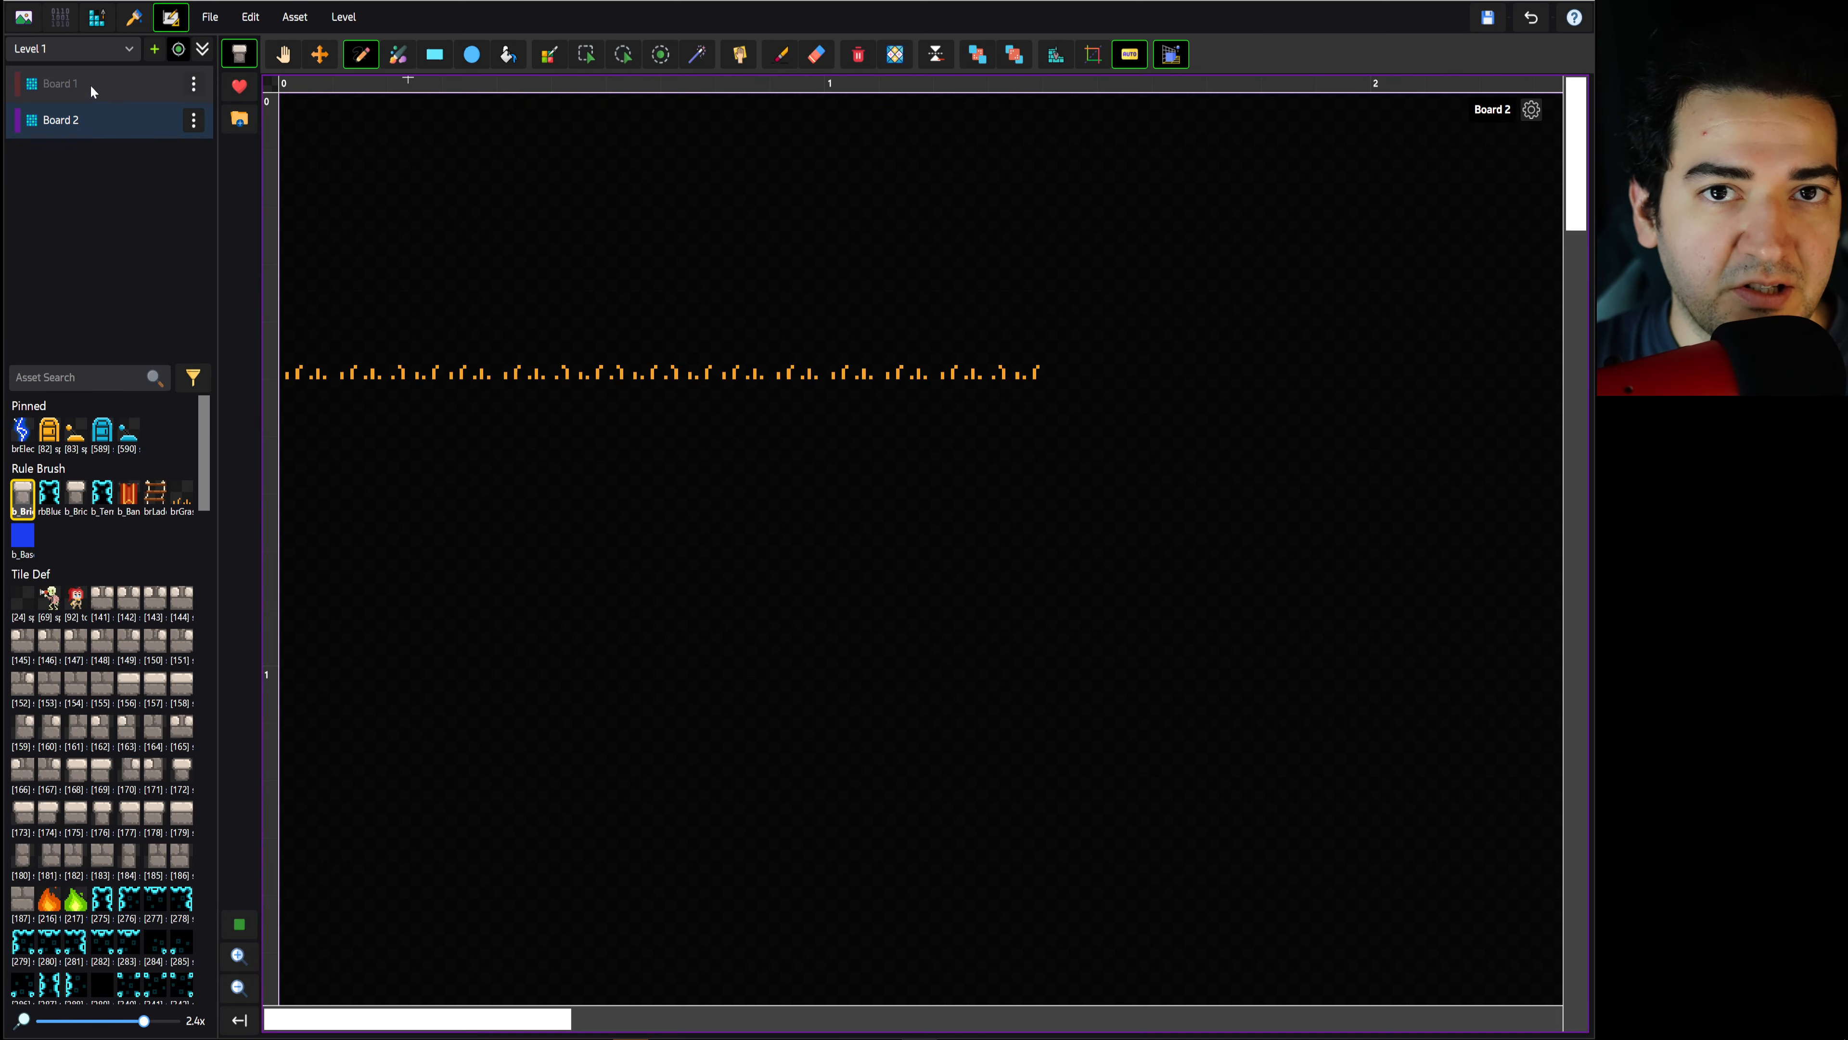
{"action": "left_click", "coordinate": [89, 84]}
{"action": "left_click", "coordinate": [88, 111]}
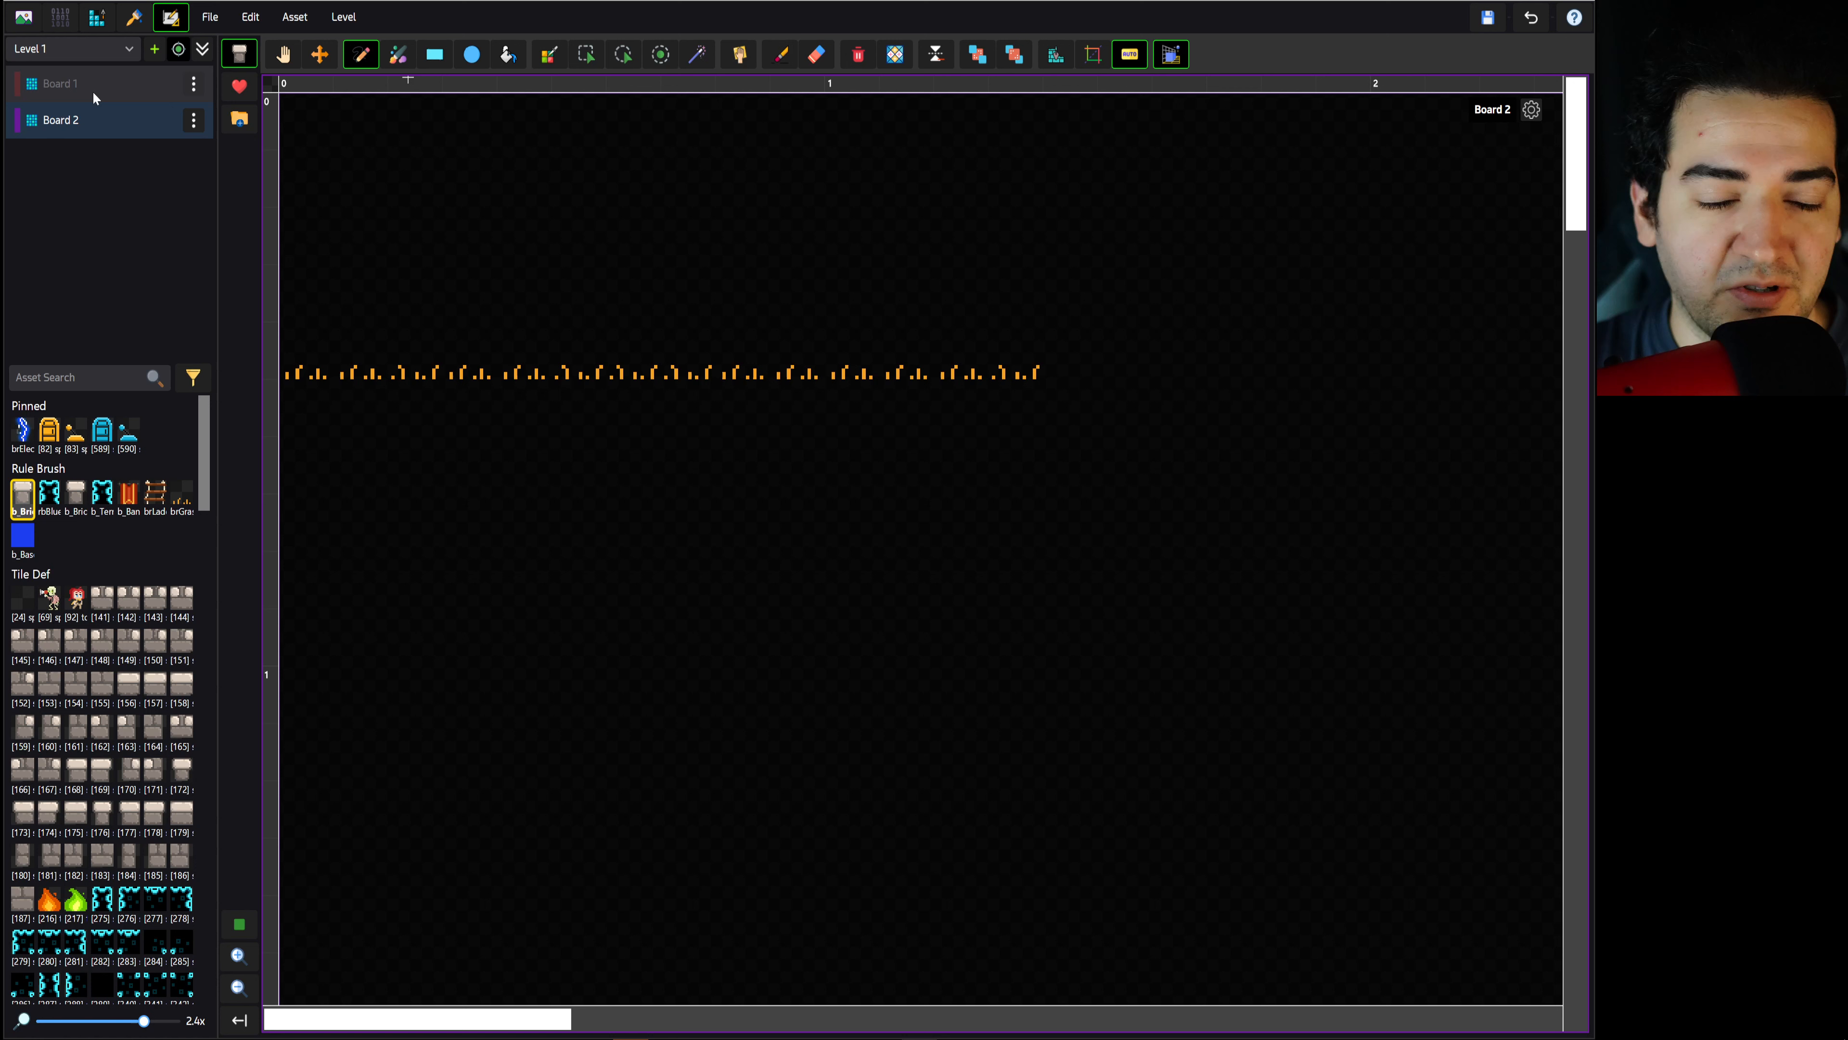
Set the focus mode to Onion and alternate between Board 2 and Board 1 to compare how each displays
{"action": "left_click", "coordinate": [203, 54]}
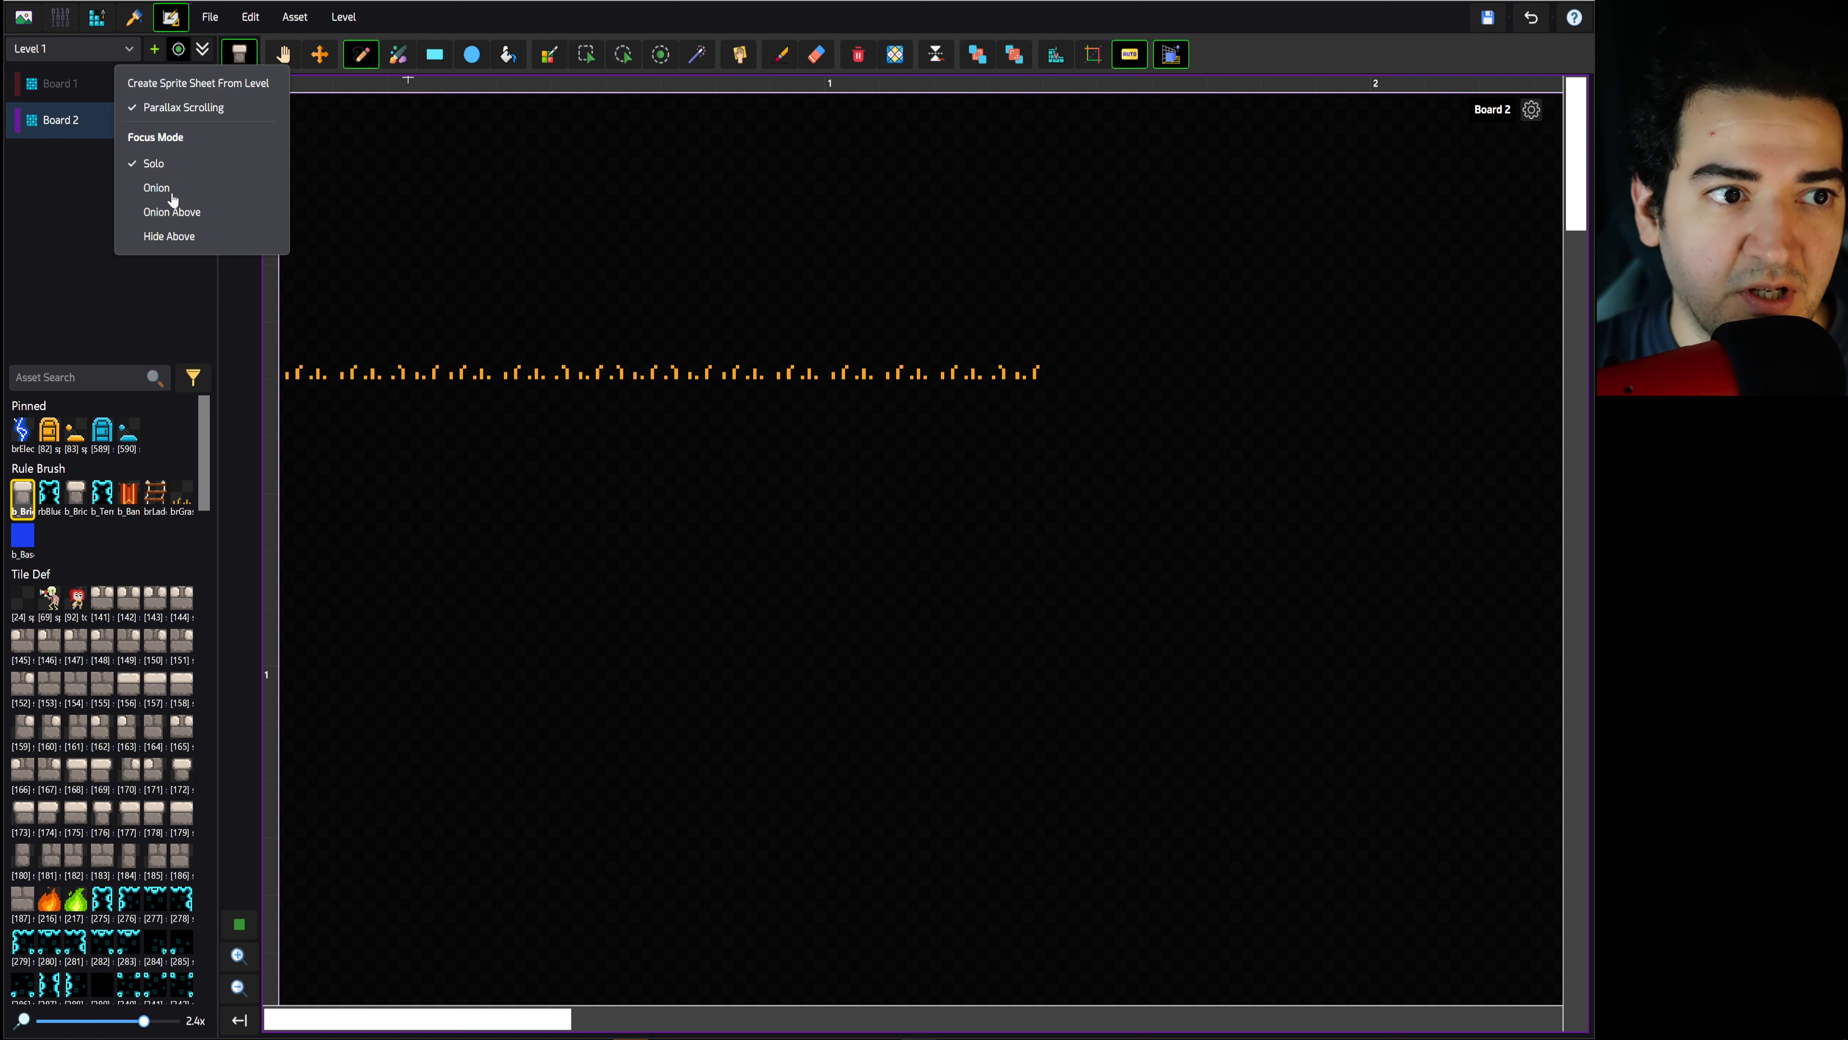
{"action": "left_click", "coordinate": [157, 189]}
{"action": "left_click", "coordinate": [59, 119]}
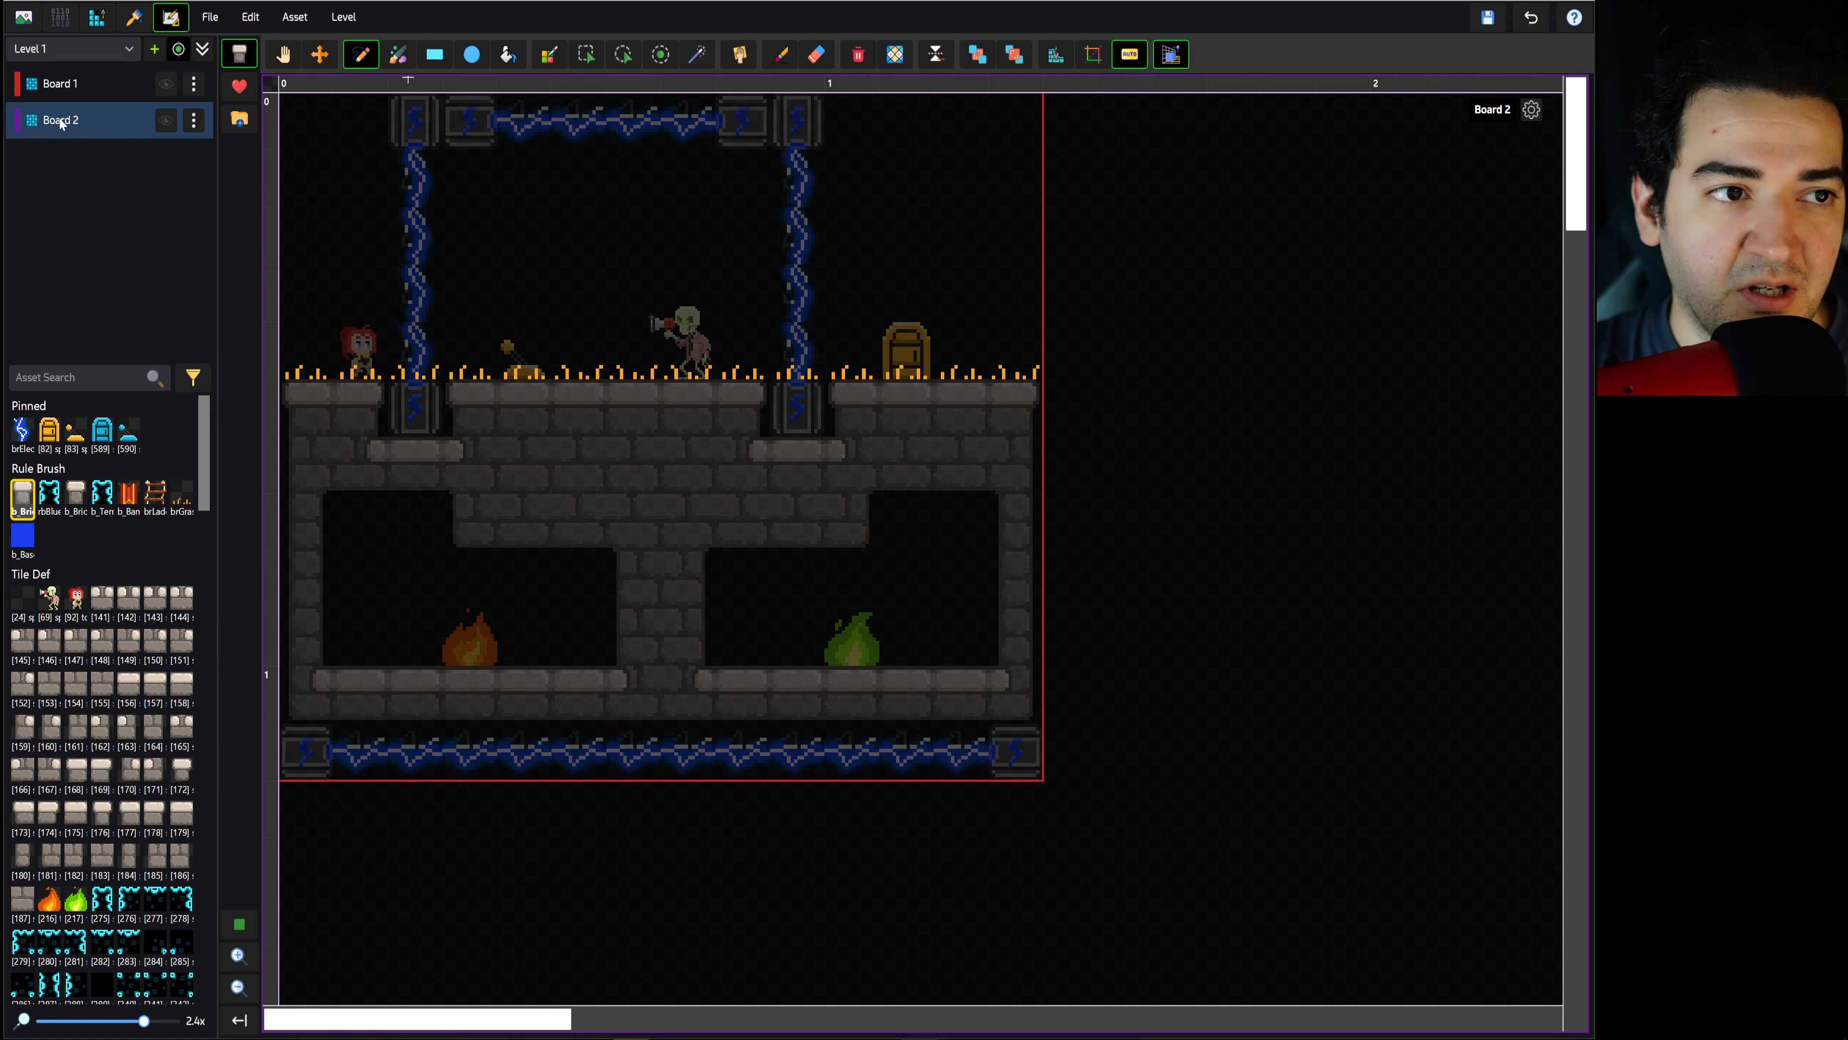
{"action": "left_click", "coordinate": [74, 84]}
{"action": "left_click", "coordinate": [71, 120]}
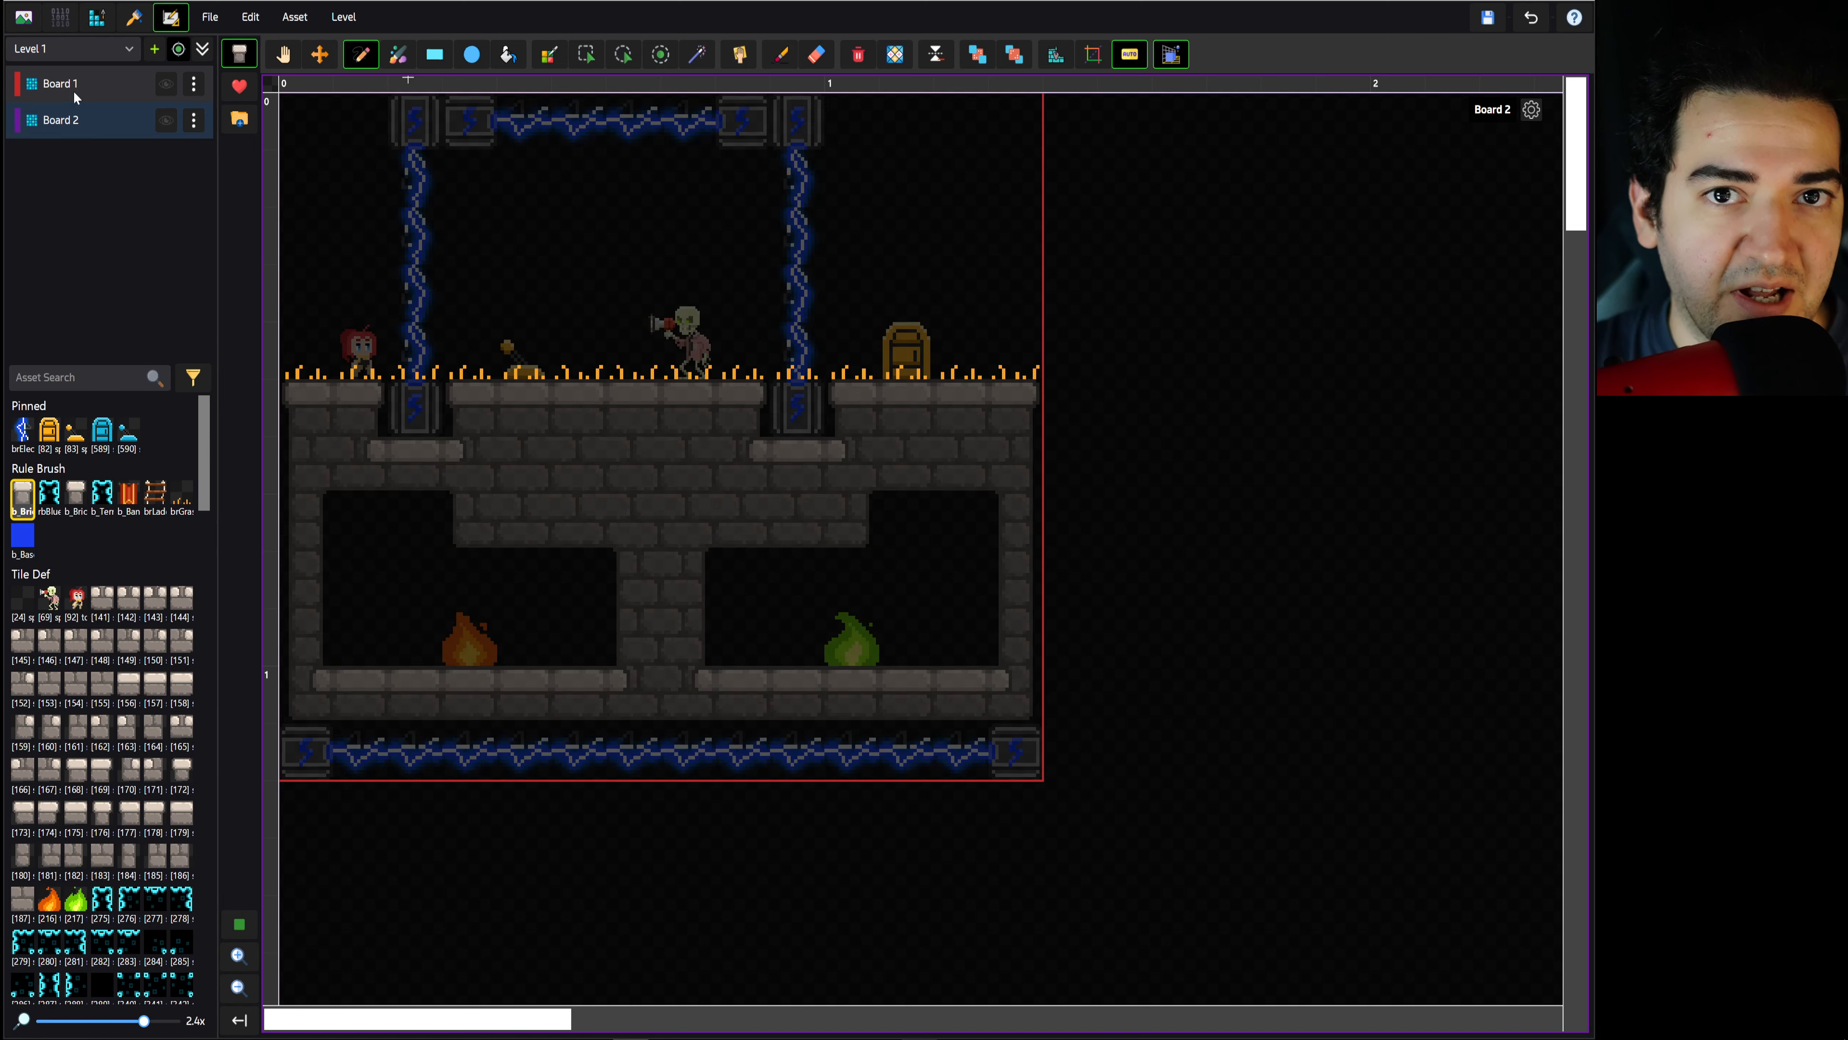
{"action": "left_click", "coordinate": [71, 93]}
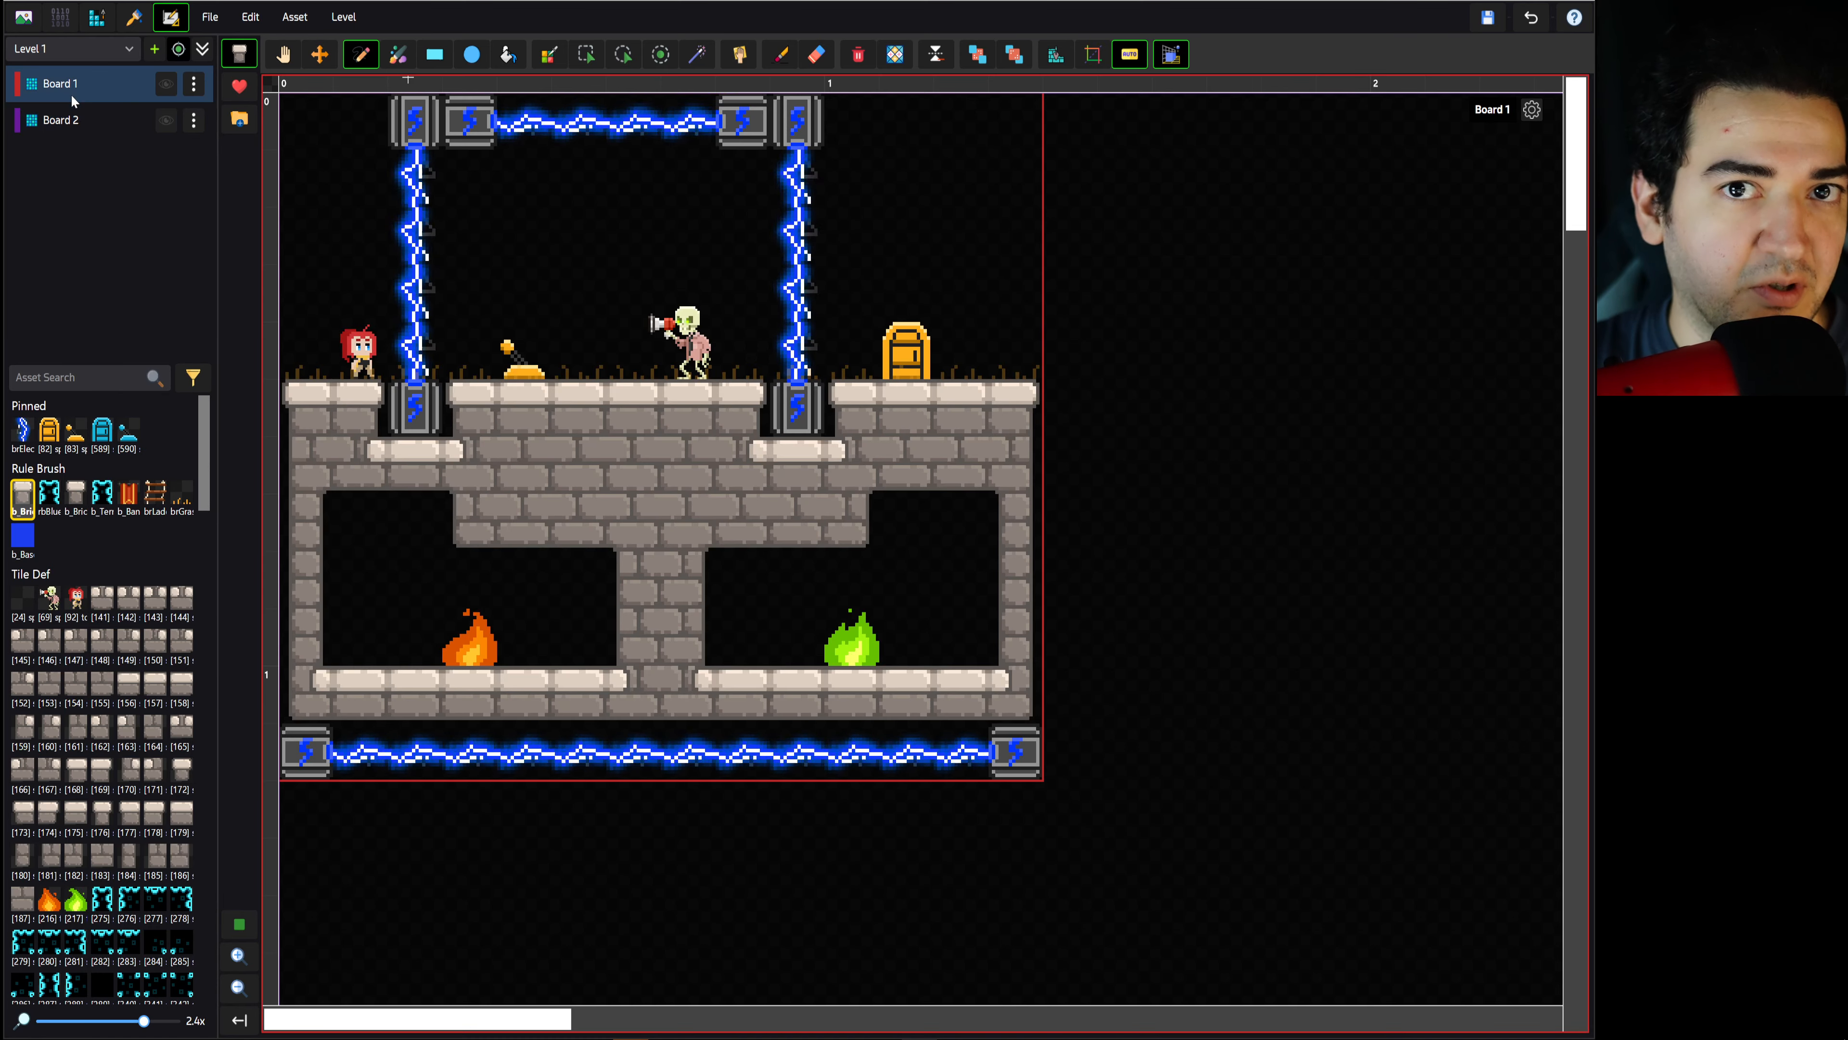
{"action": "left_click", "coordinate": [64, 117]}
{"action": "left_click", "coordinate": [68, 98]}
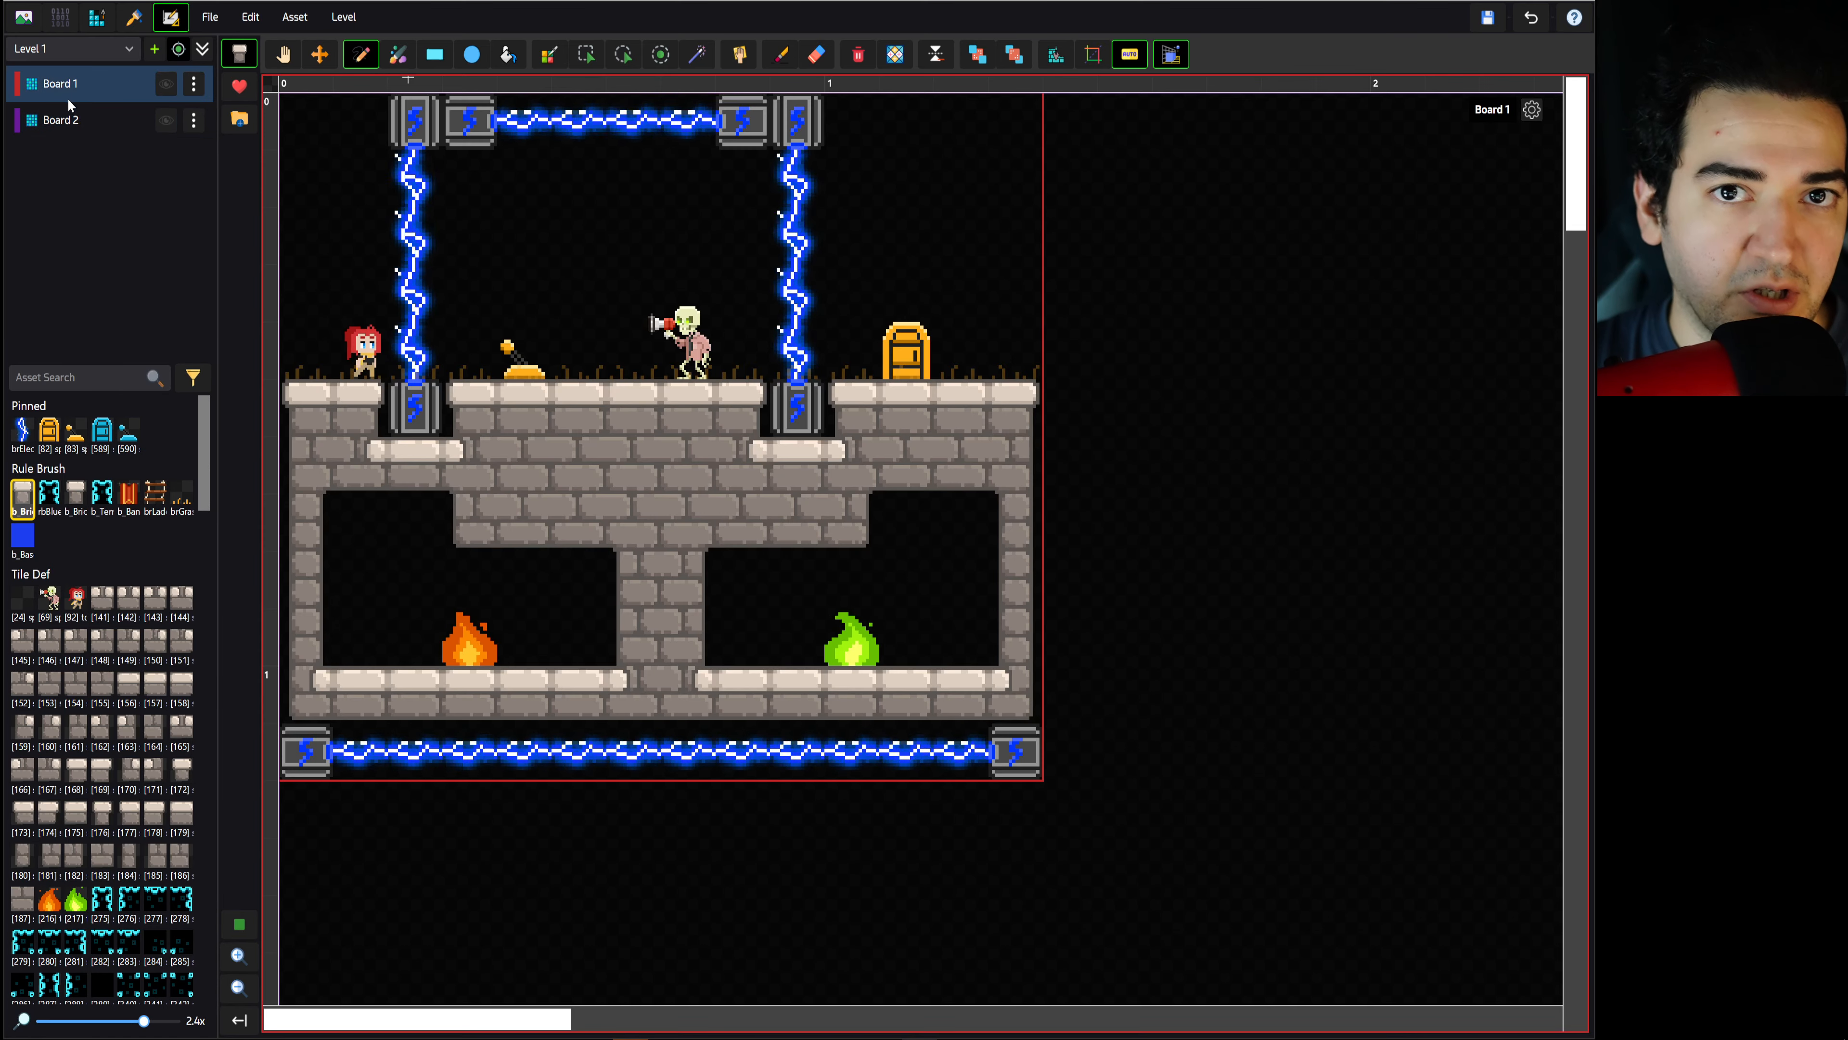
Set the focus mode to Onion Above, switch it to Hide Above, and select Board 2
{"action": "left_click", "coordinate": [202, 49]}
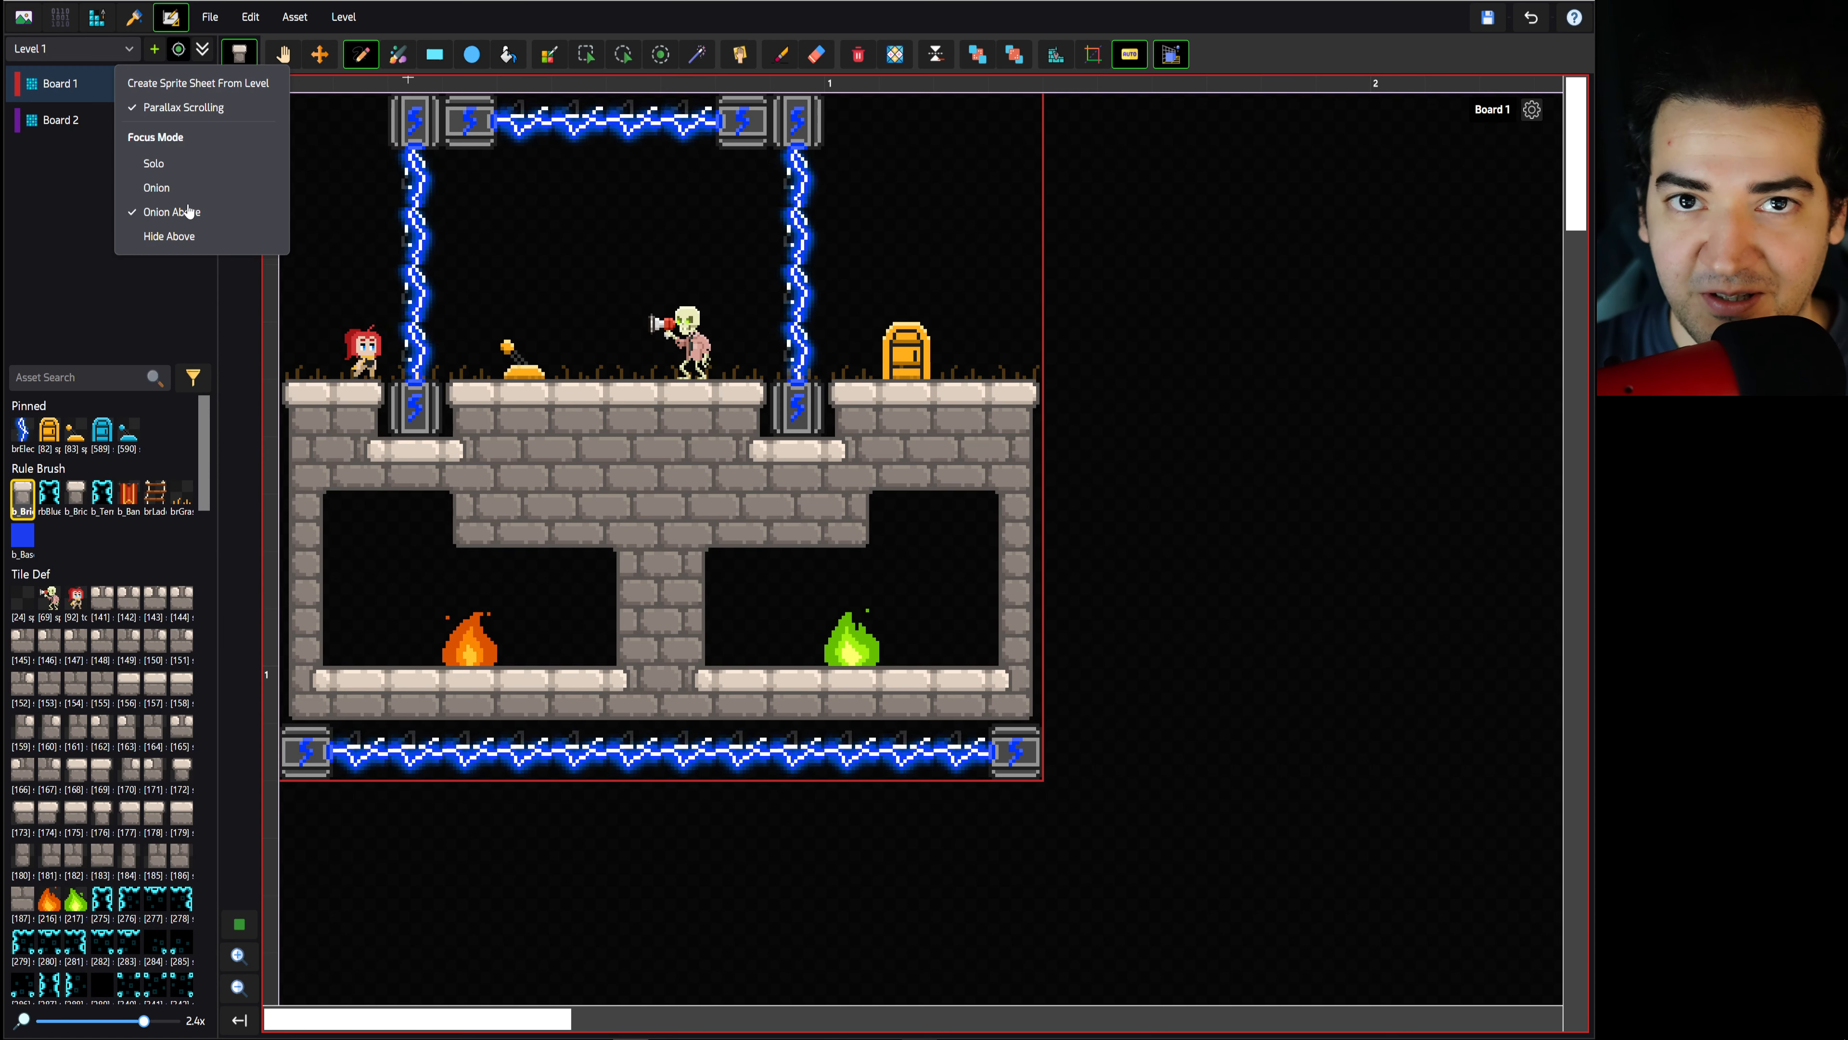
{"action": "left_click", "coordinate": [175, 240]}
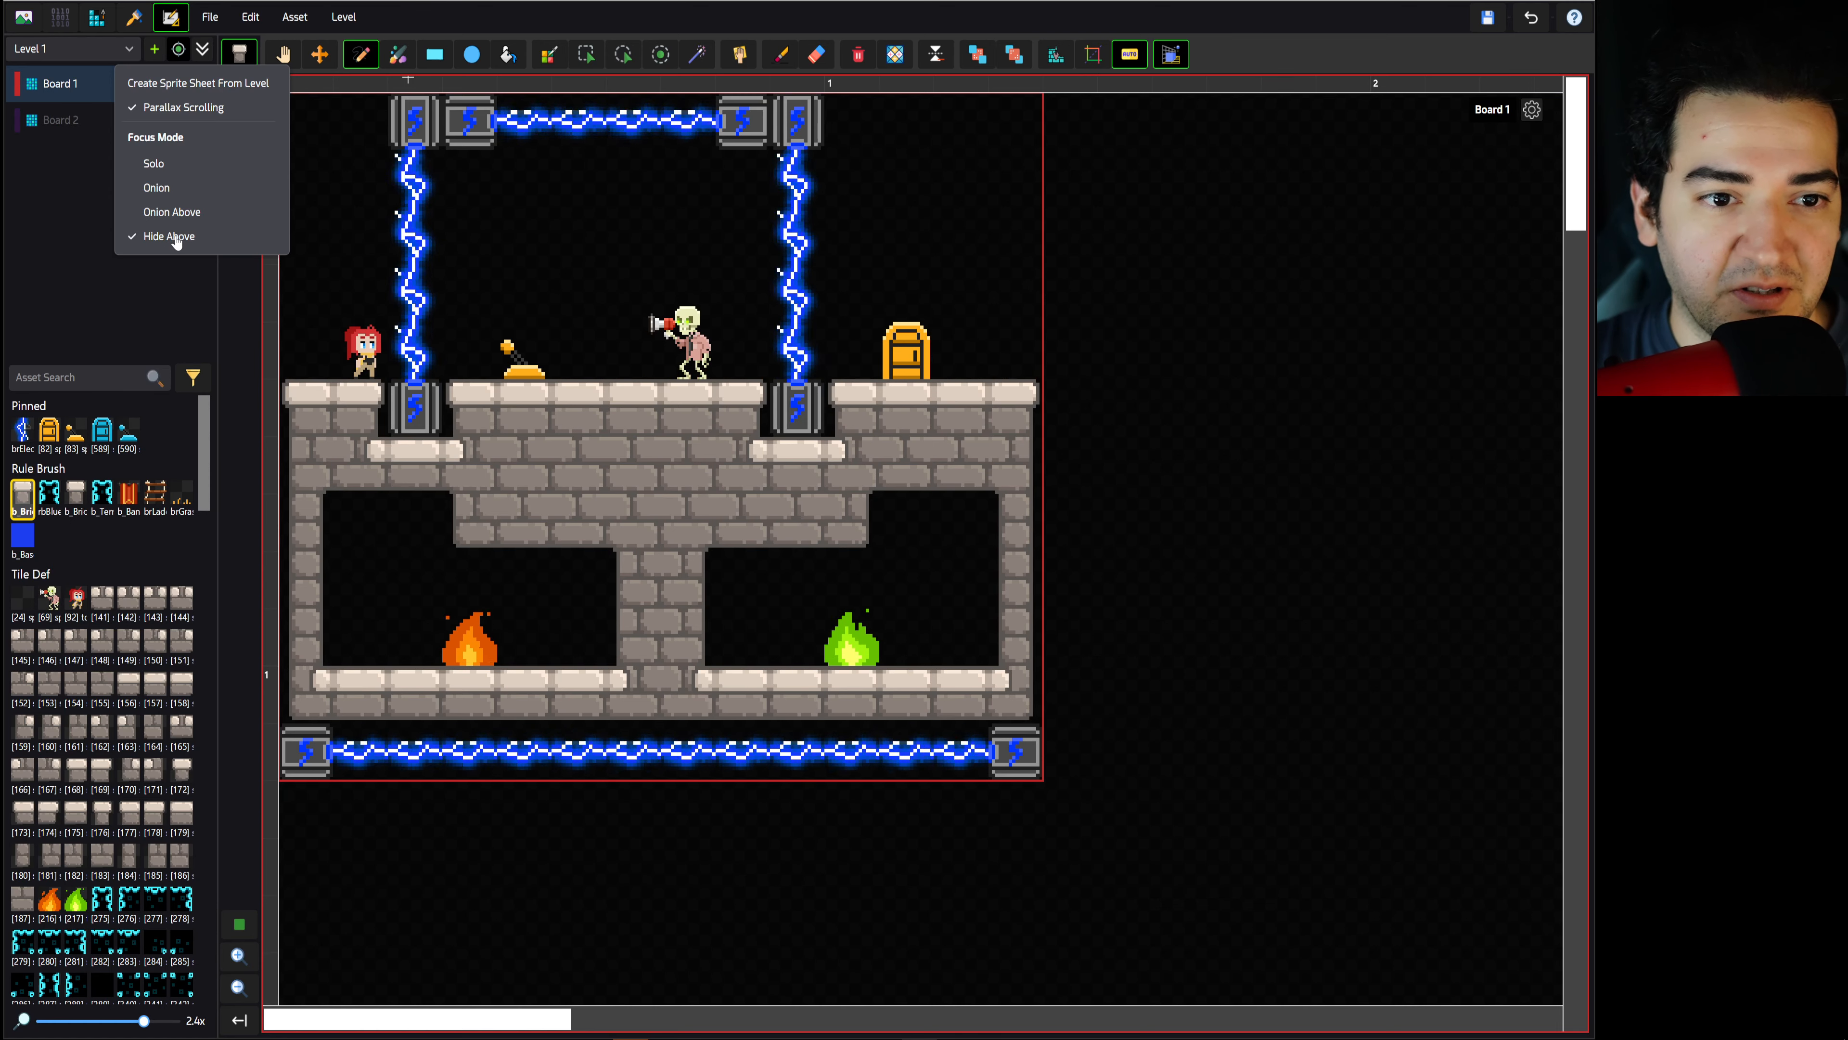
{"action": "left_click", "coordinate": [83, 120]}
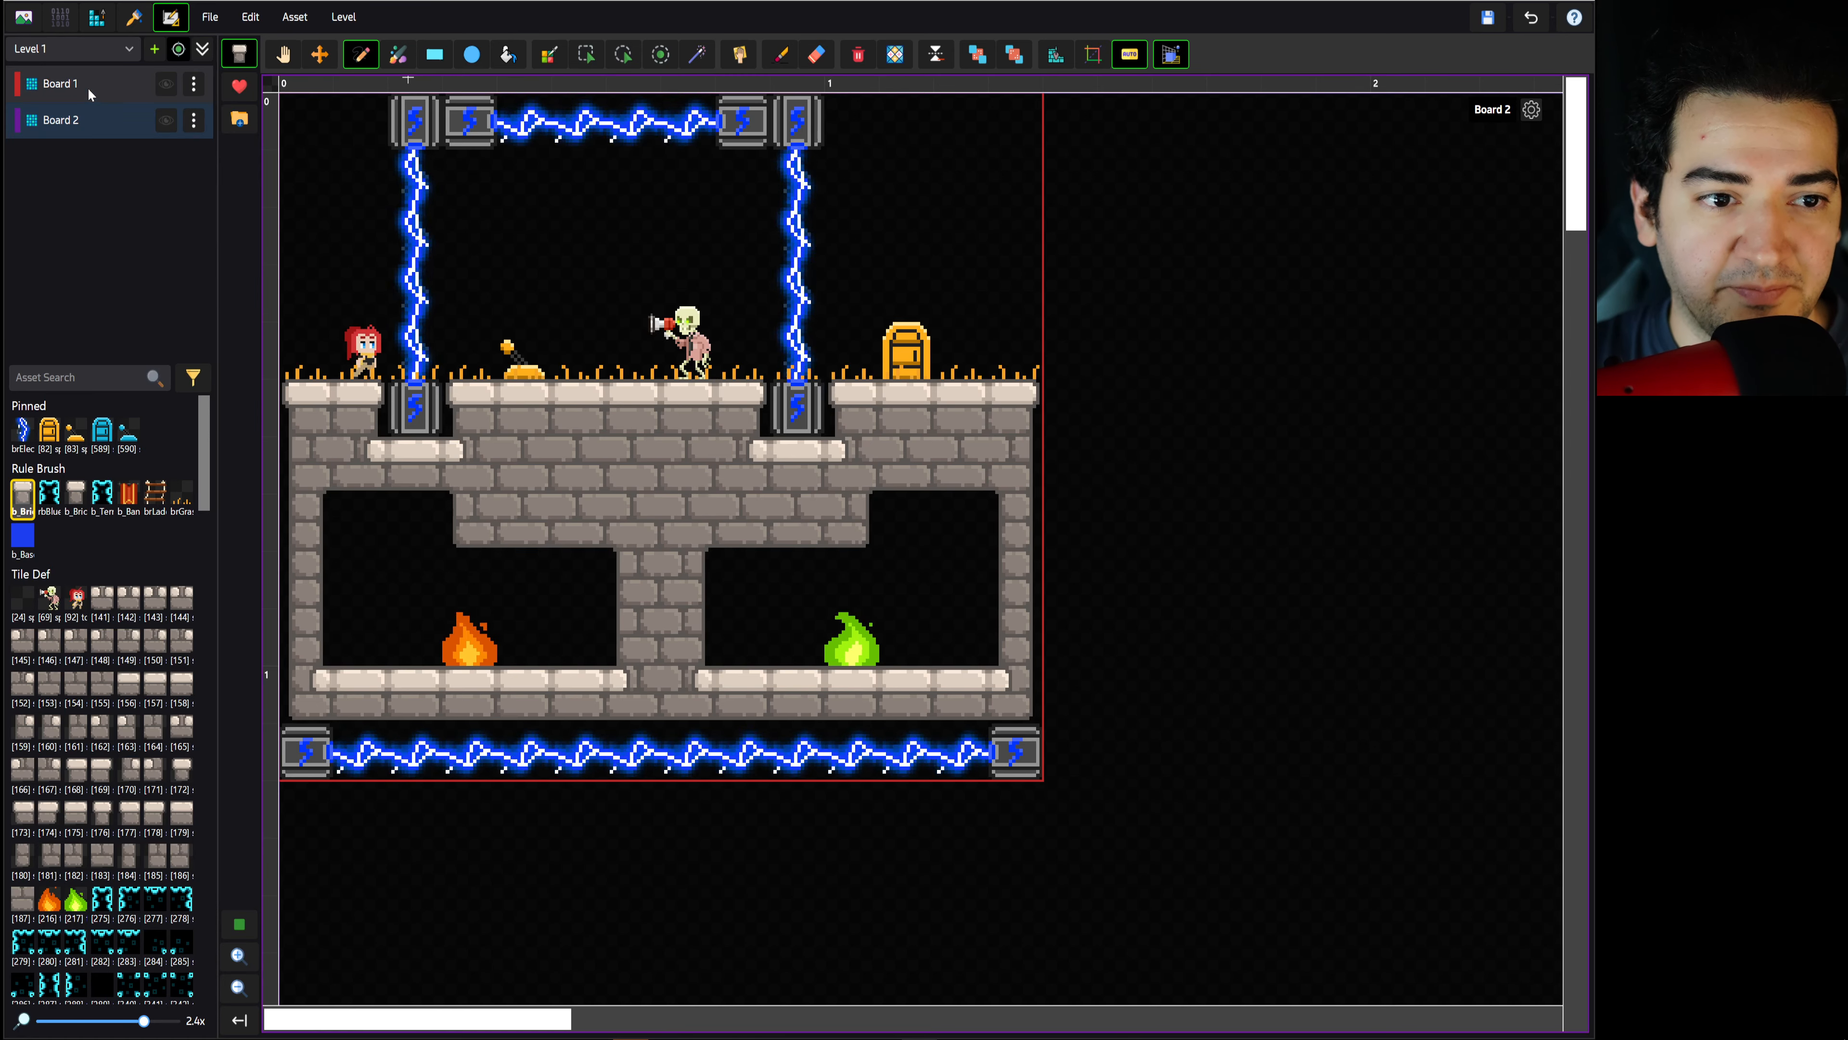
{"action": "left_click", "coordinate": [203, 51]}
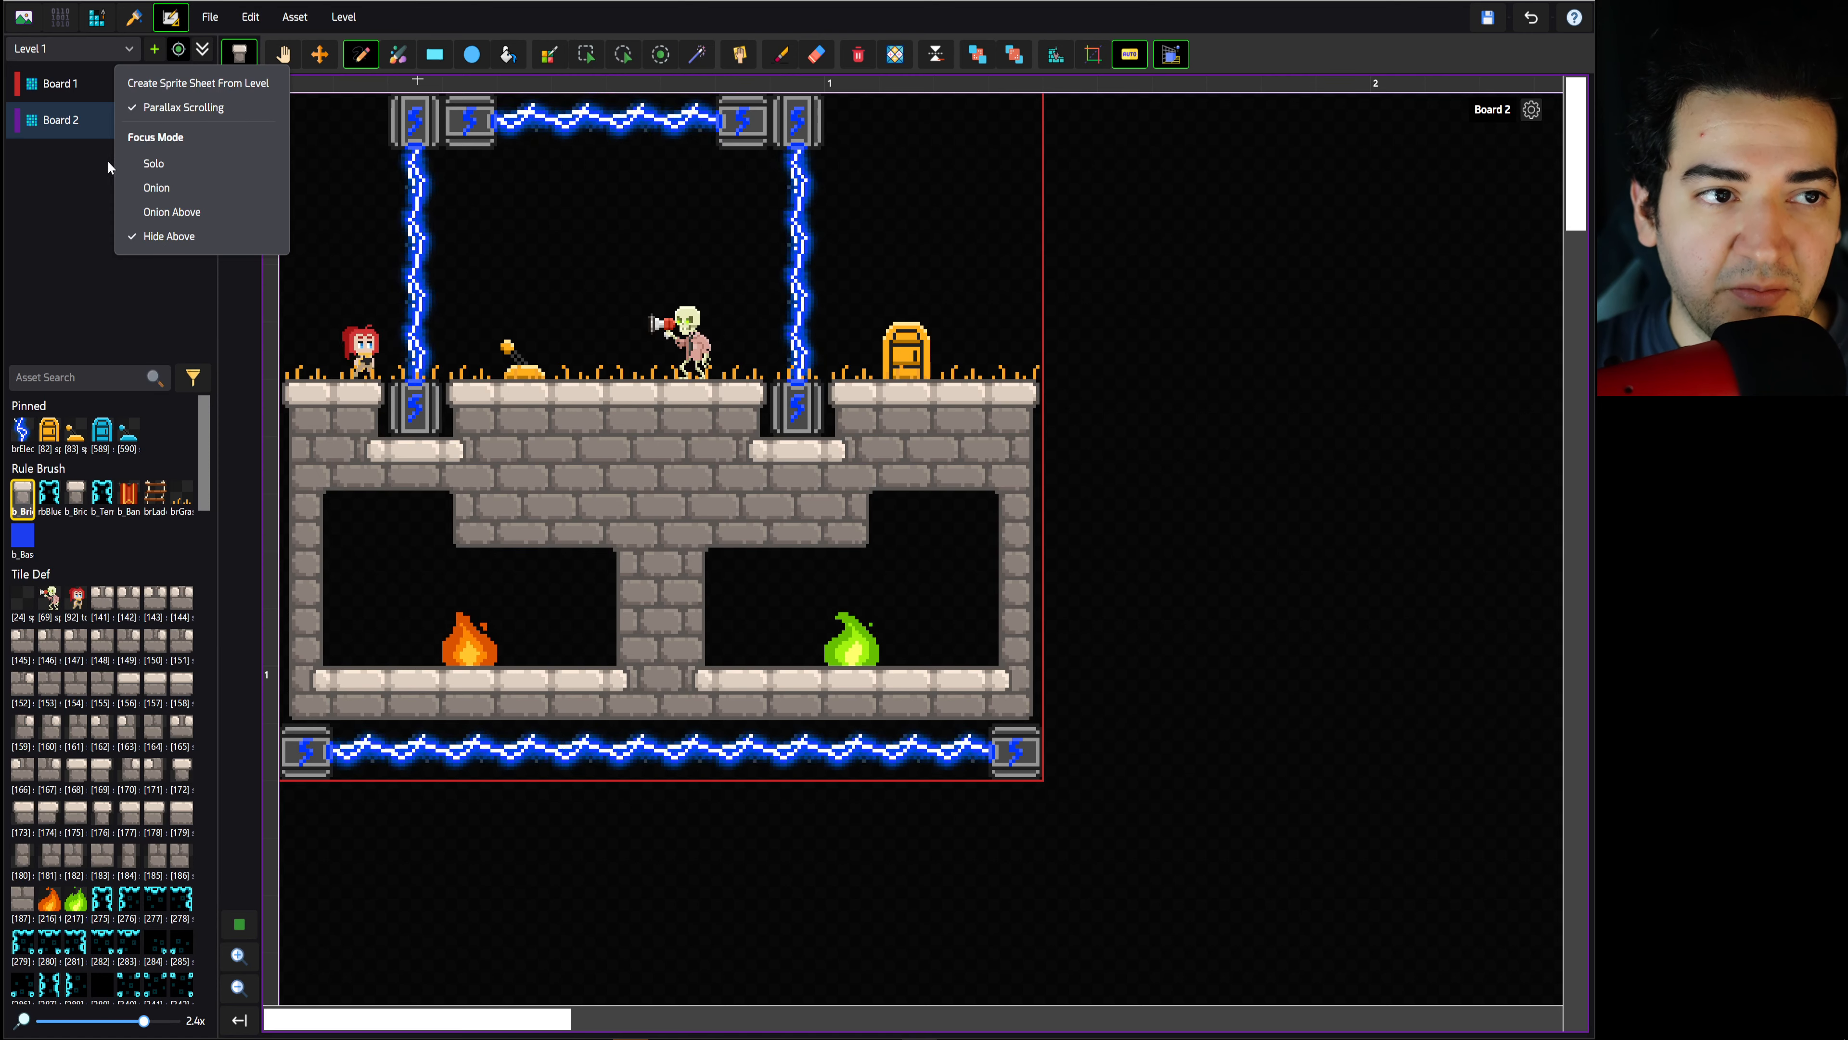
{"action": "left_click", "coordinate": [84, 182]}
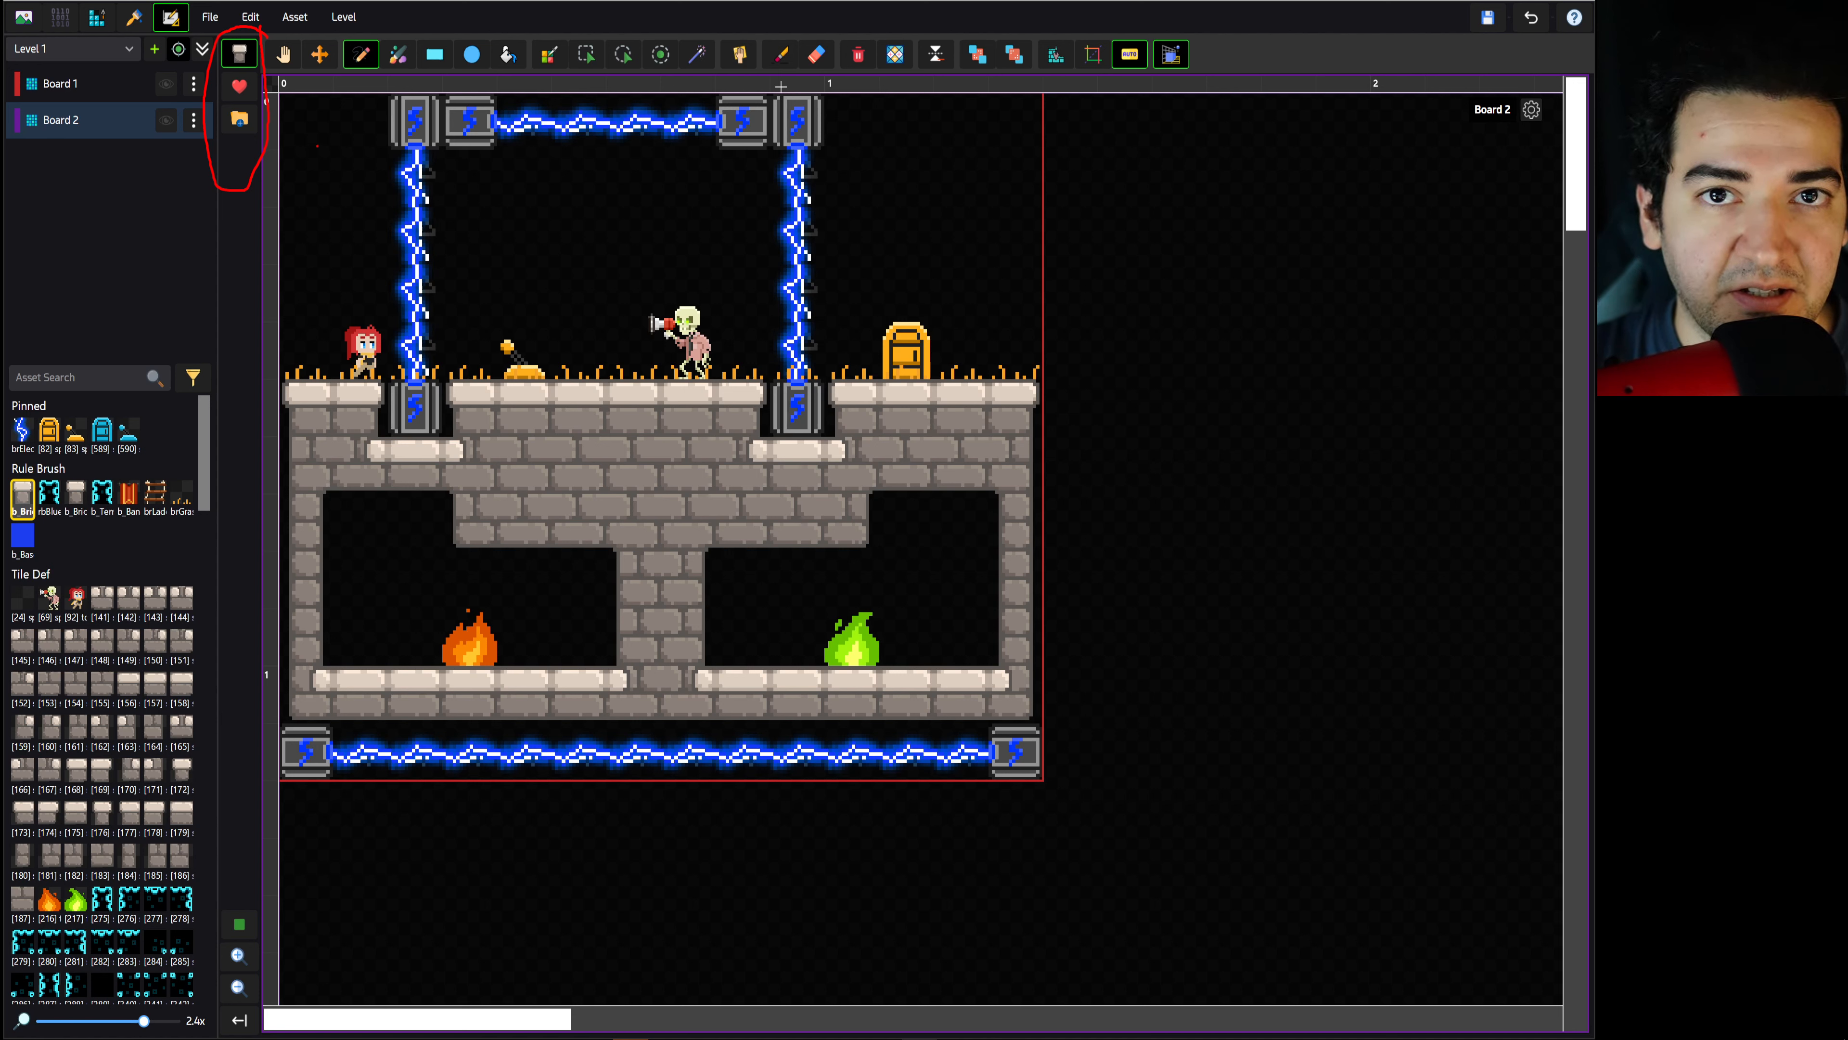
{"action": "key", "text": "Escape"}
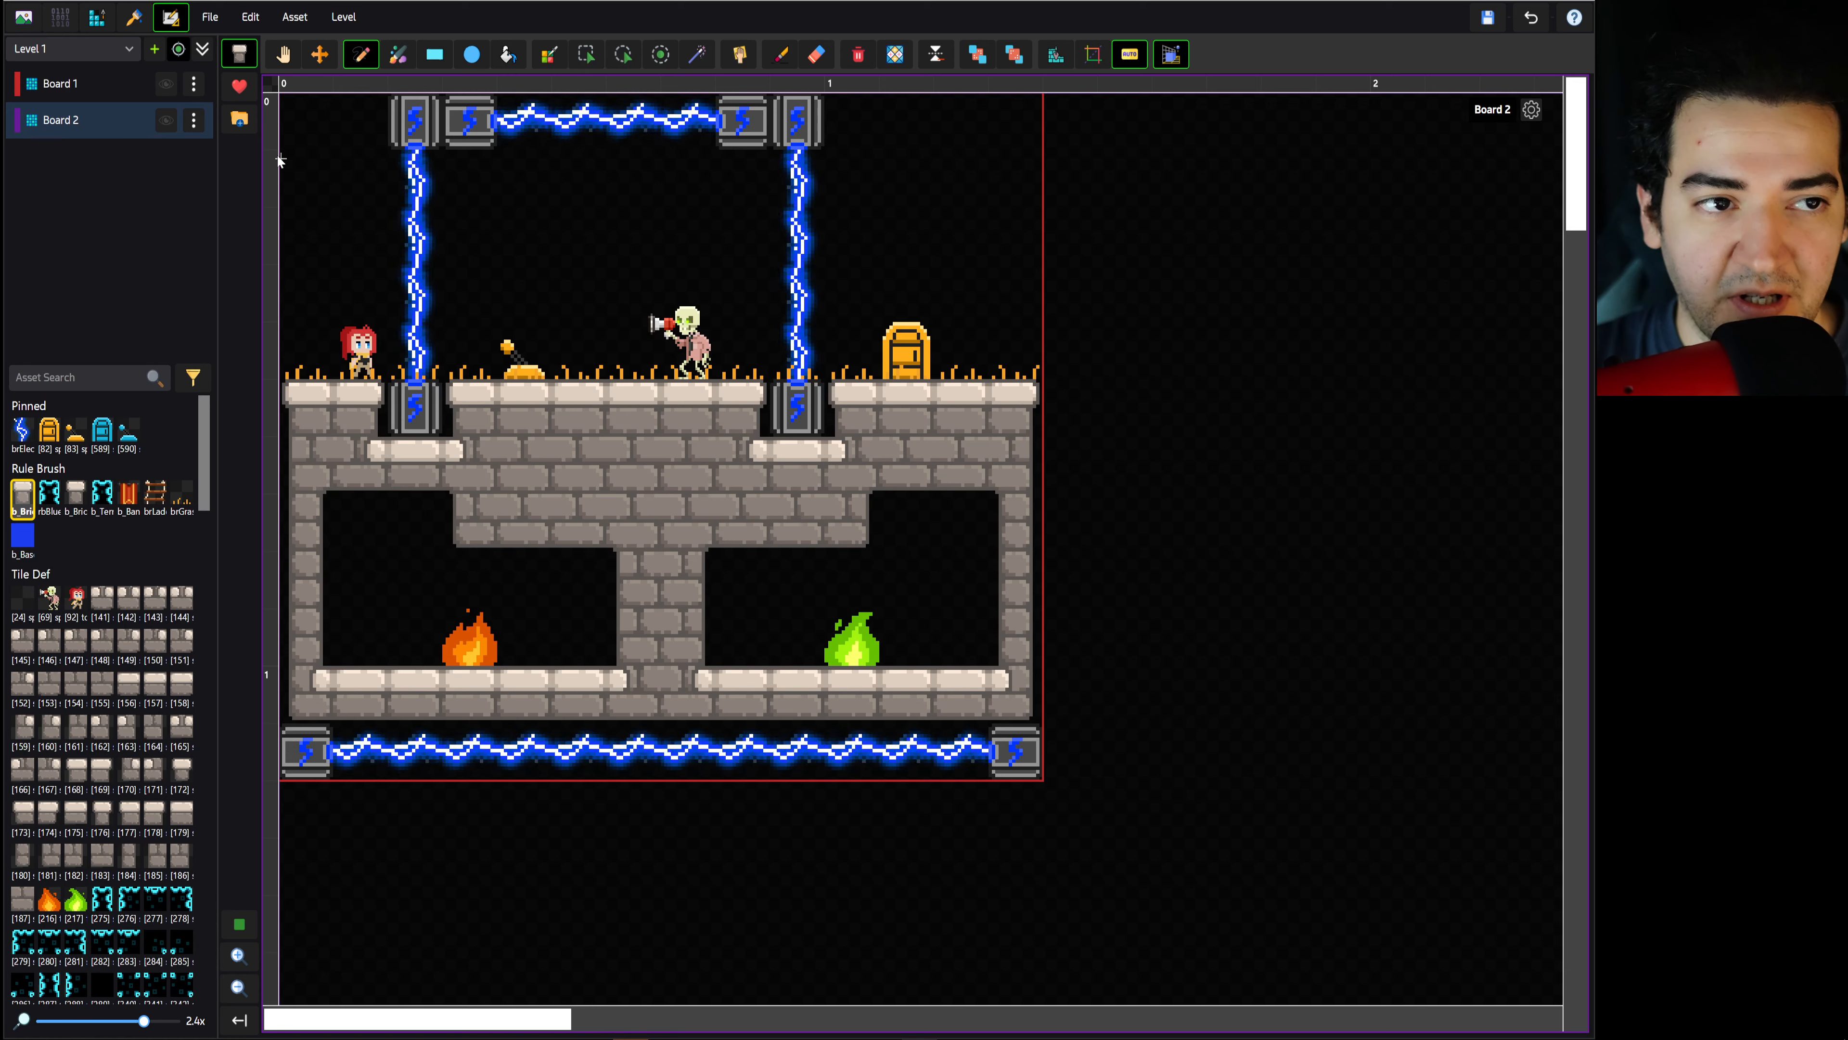
Create one quick-access folder containing the asset [82] sprite_Doors_0 and another containing [83] sprite_Doors_1
{"action": "left_click", "coordinate": [240, 121]}
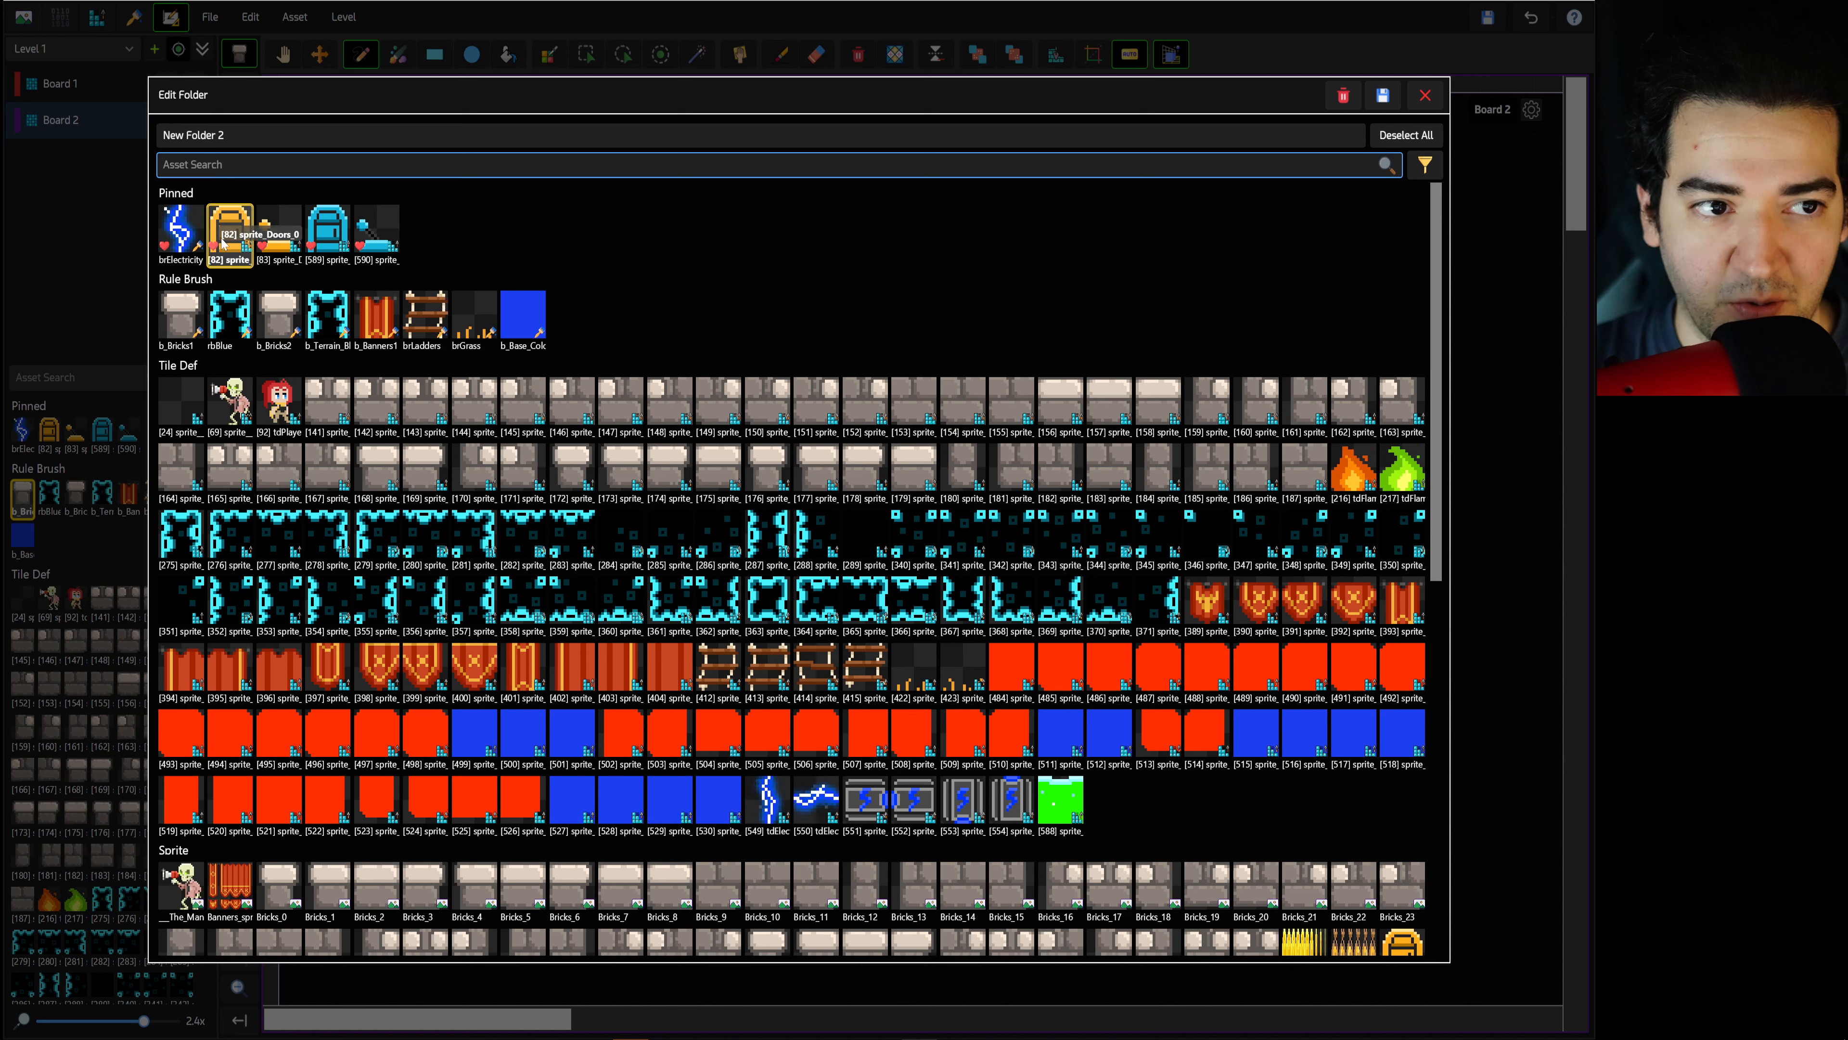
{"action": "left_click", "coordinate": [1383, 100]}
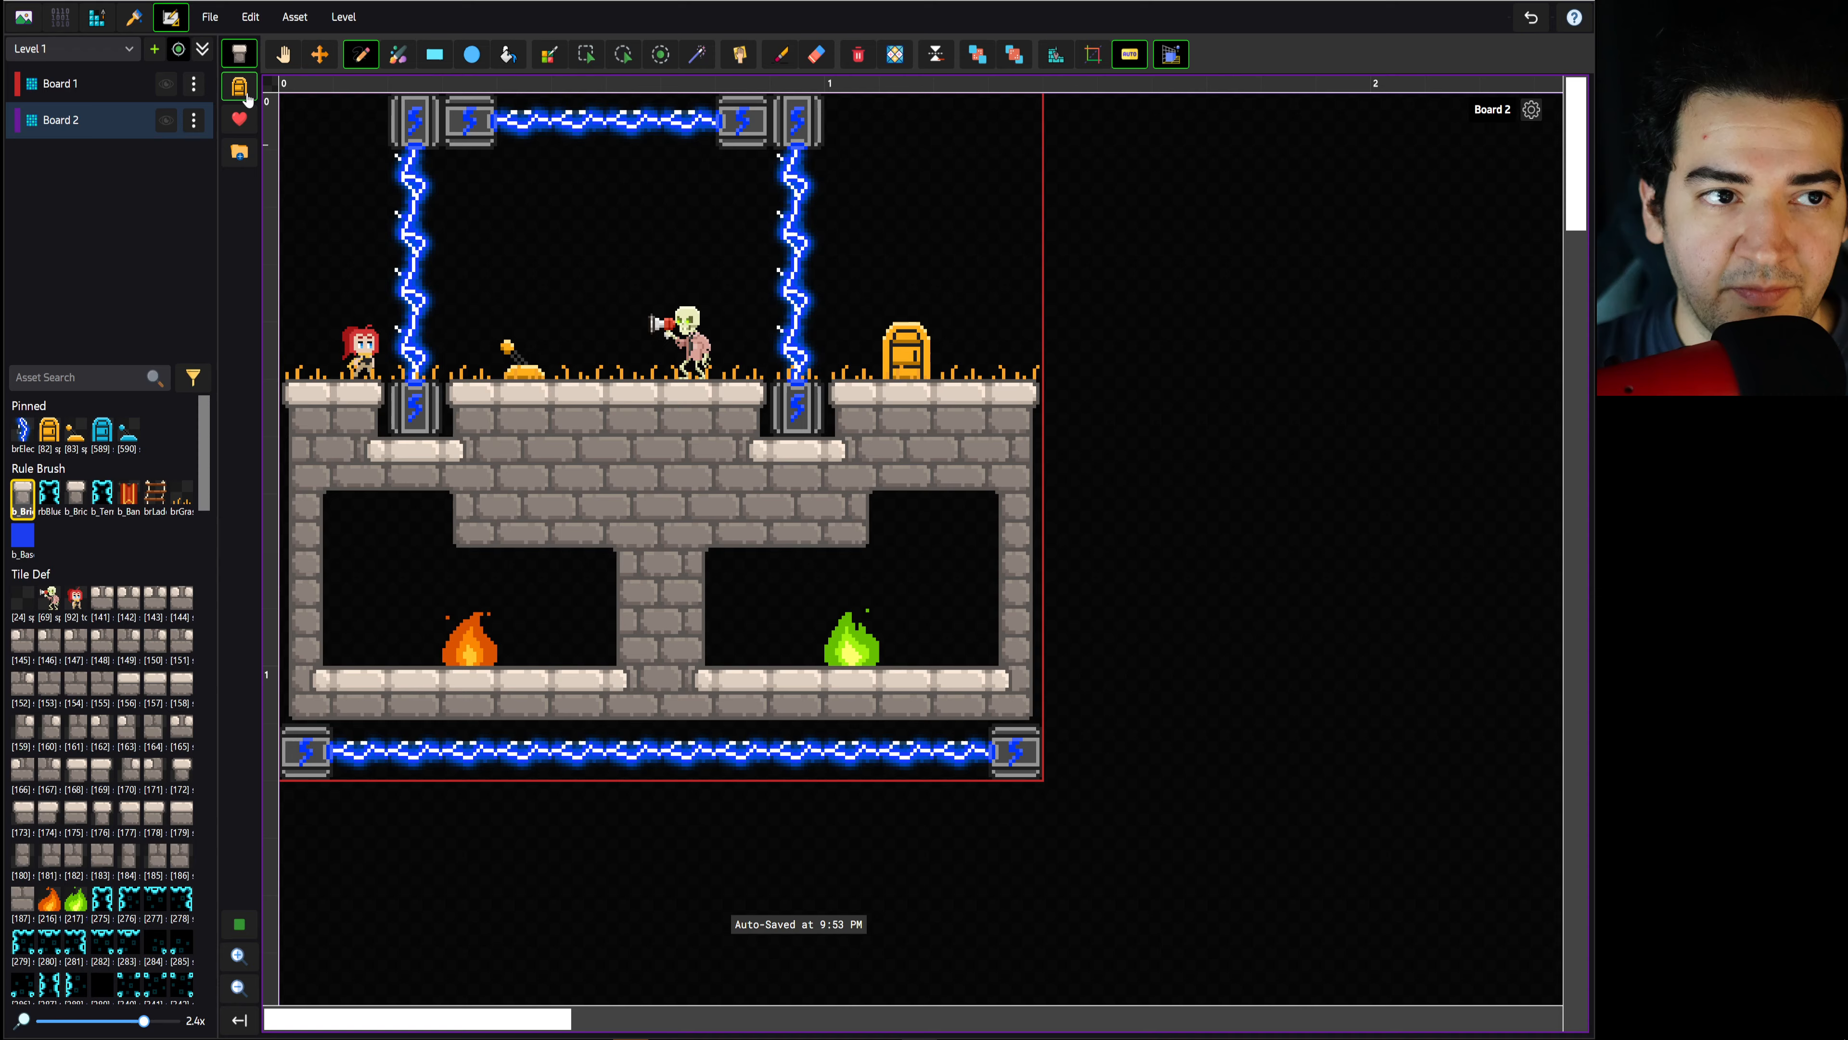
{"action": "left_click", "coordinate": [239, 185]}
{"action": "left_click", "coordinate": [279, 230]}
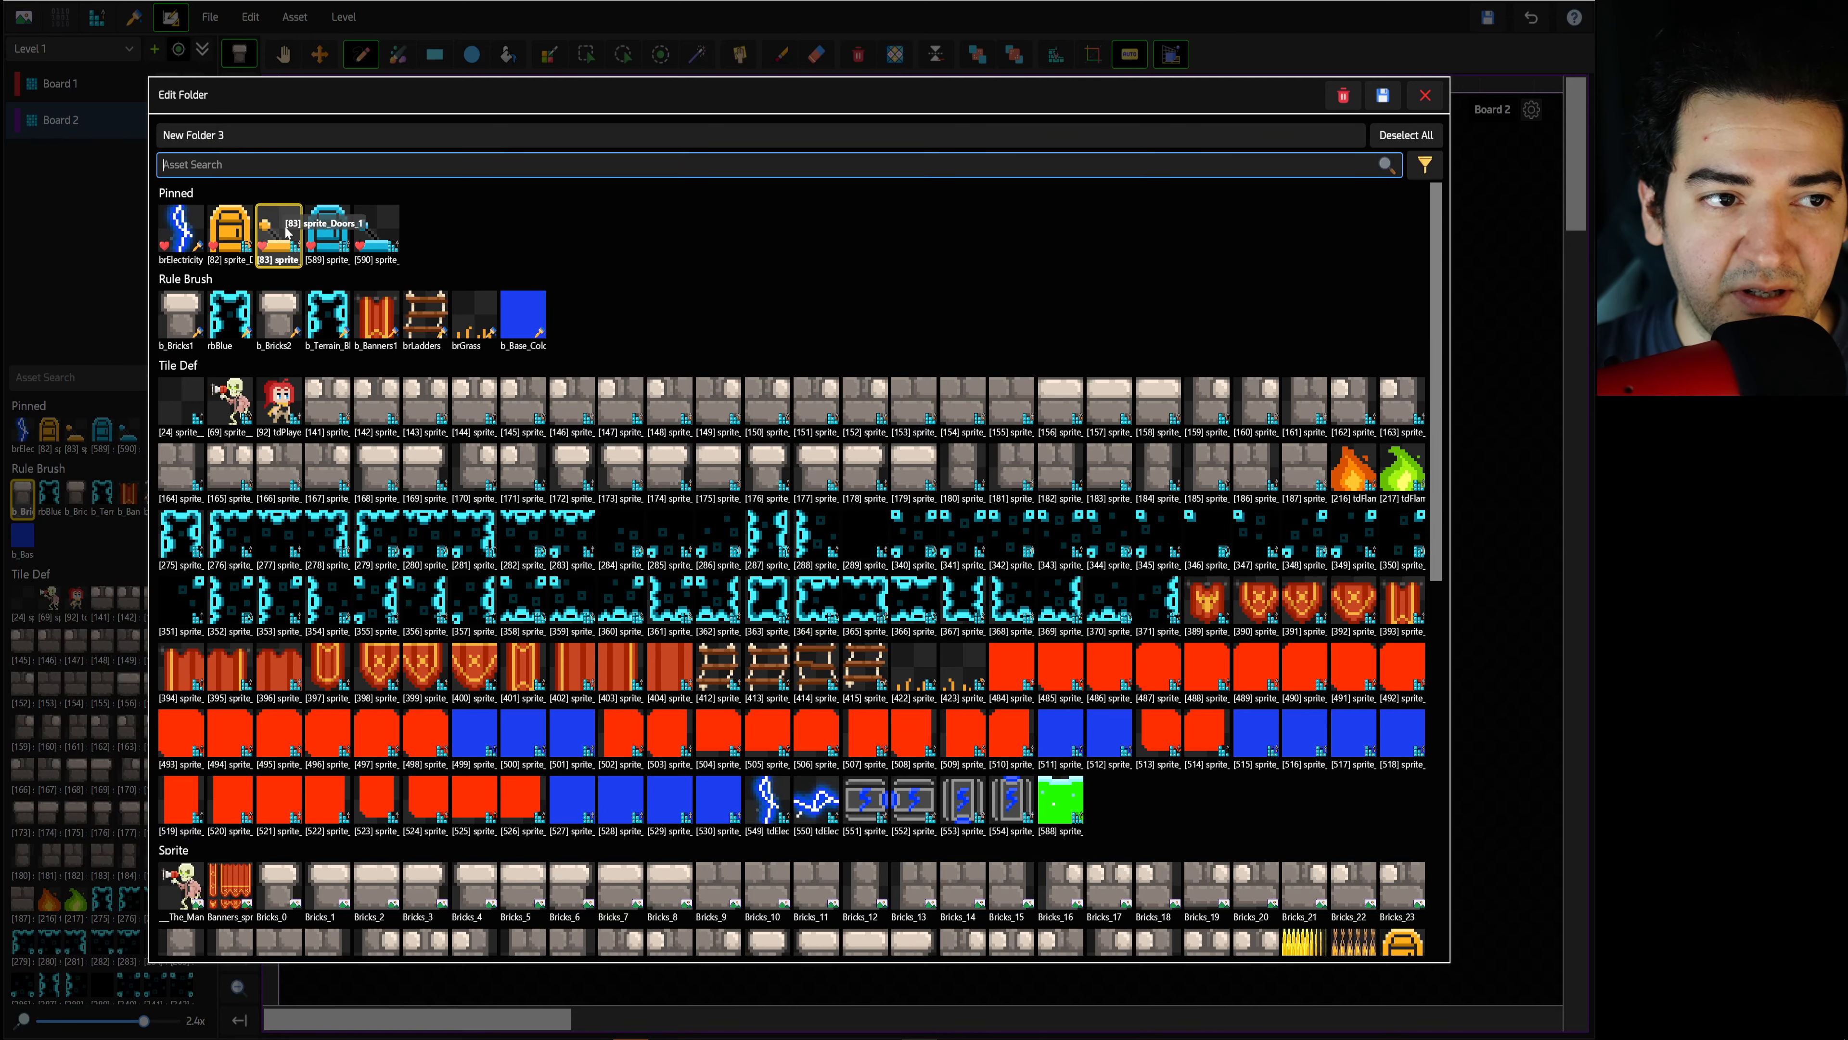
{"action": "left_click", "coordinate": [1383, 96]}
Place the folder's yellow door at the platform's far right end and the lever at its far left end, and undo both placements
{"action": "left_click", "coordinate": [239, 88]}
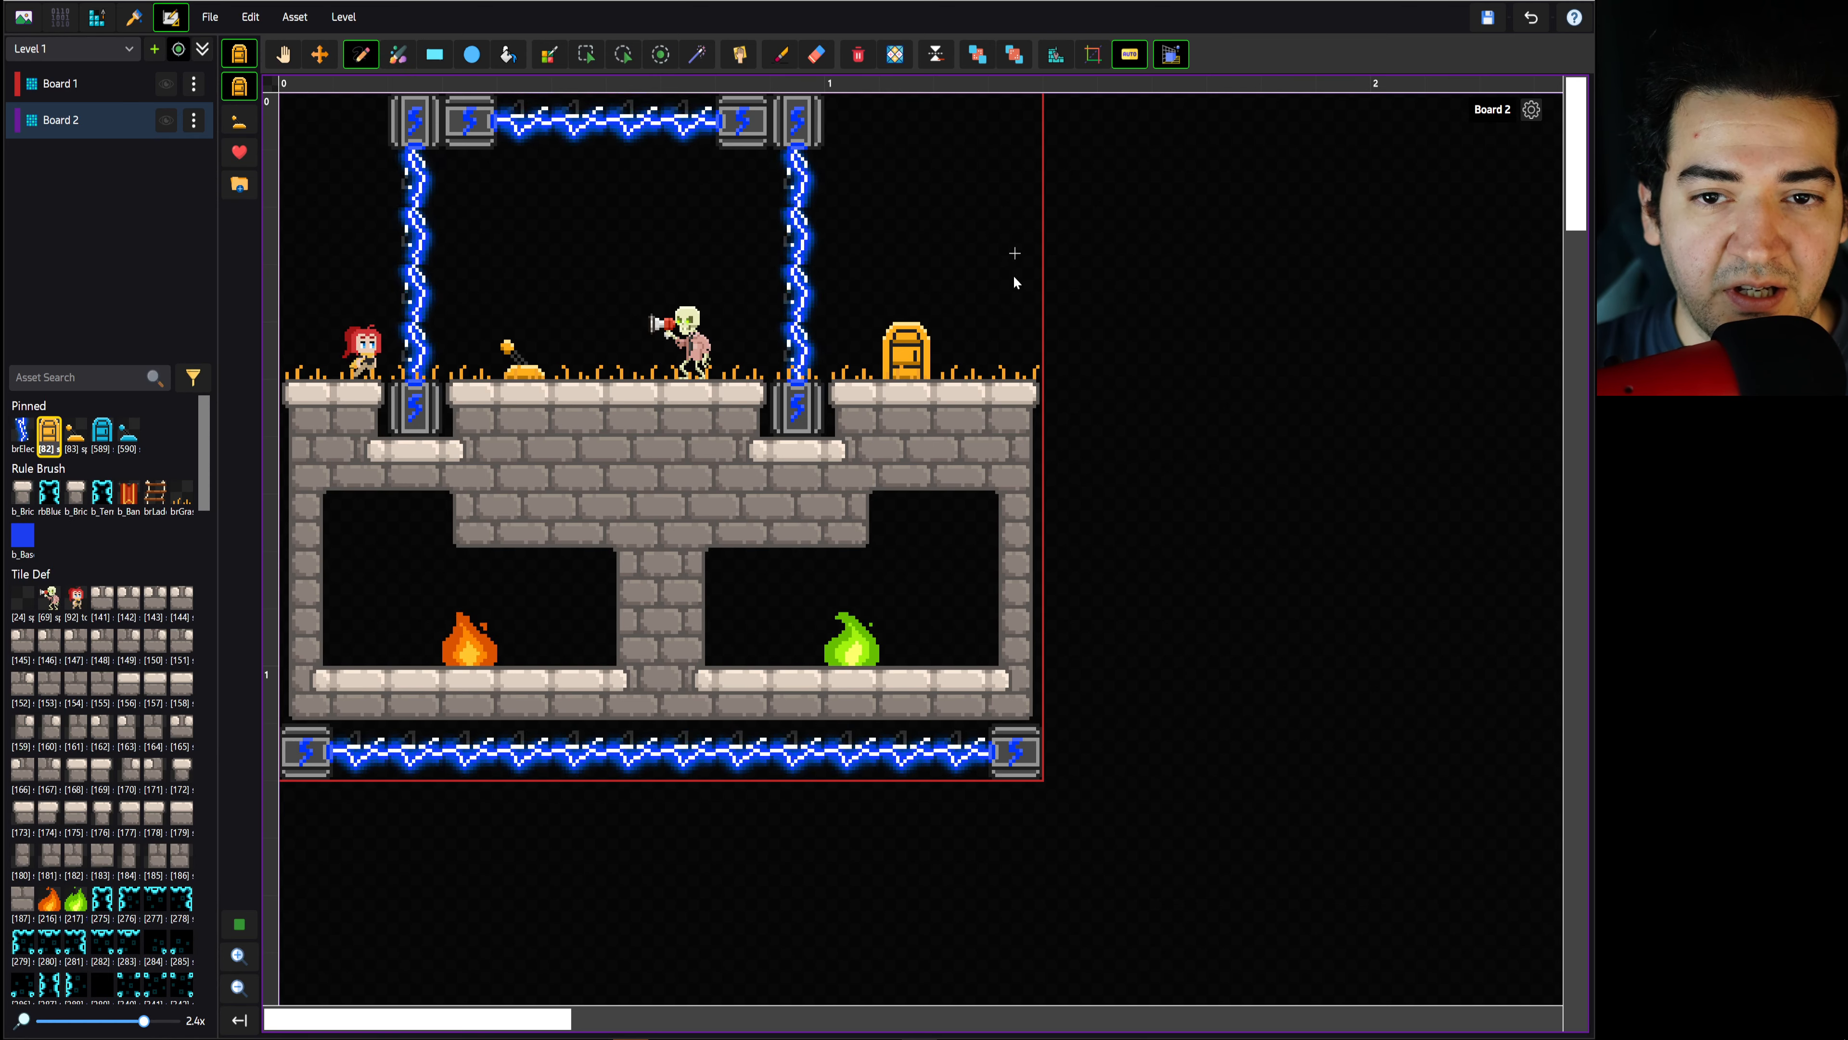
{"action": "left_click", "coordinate": [1015, 351]}
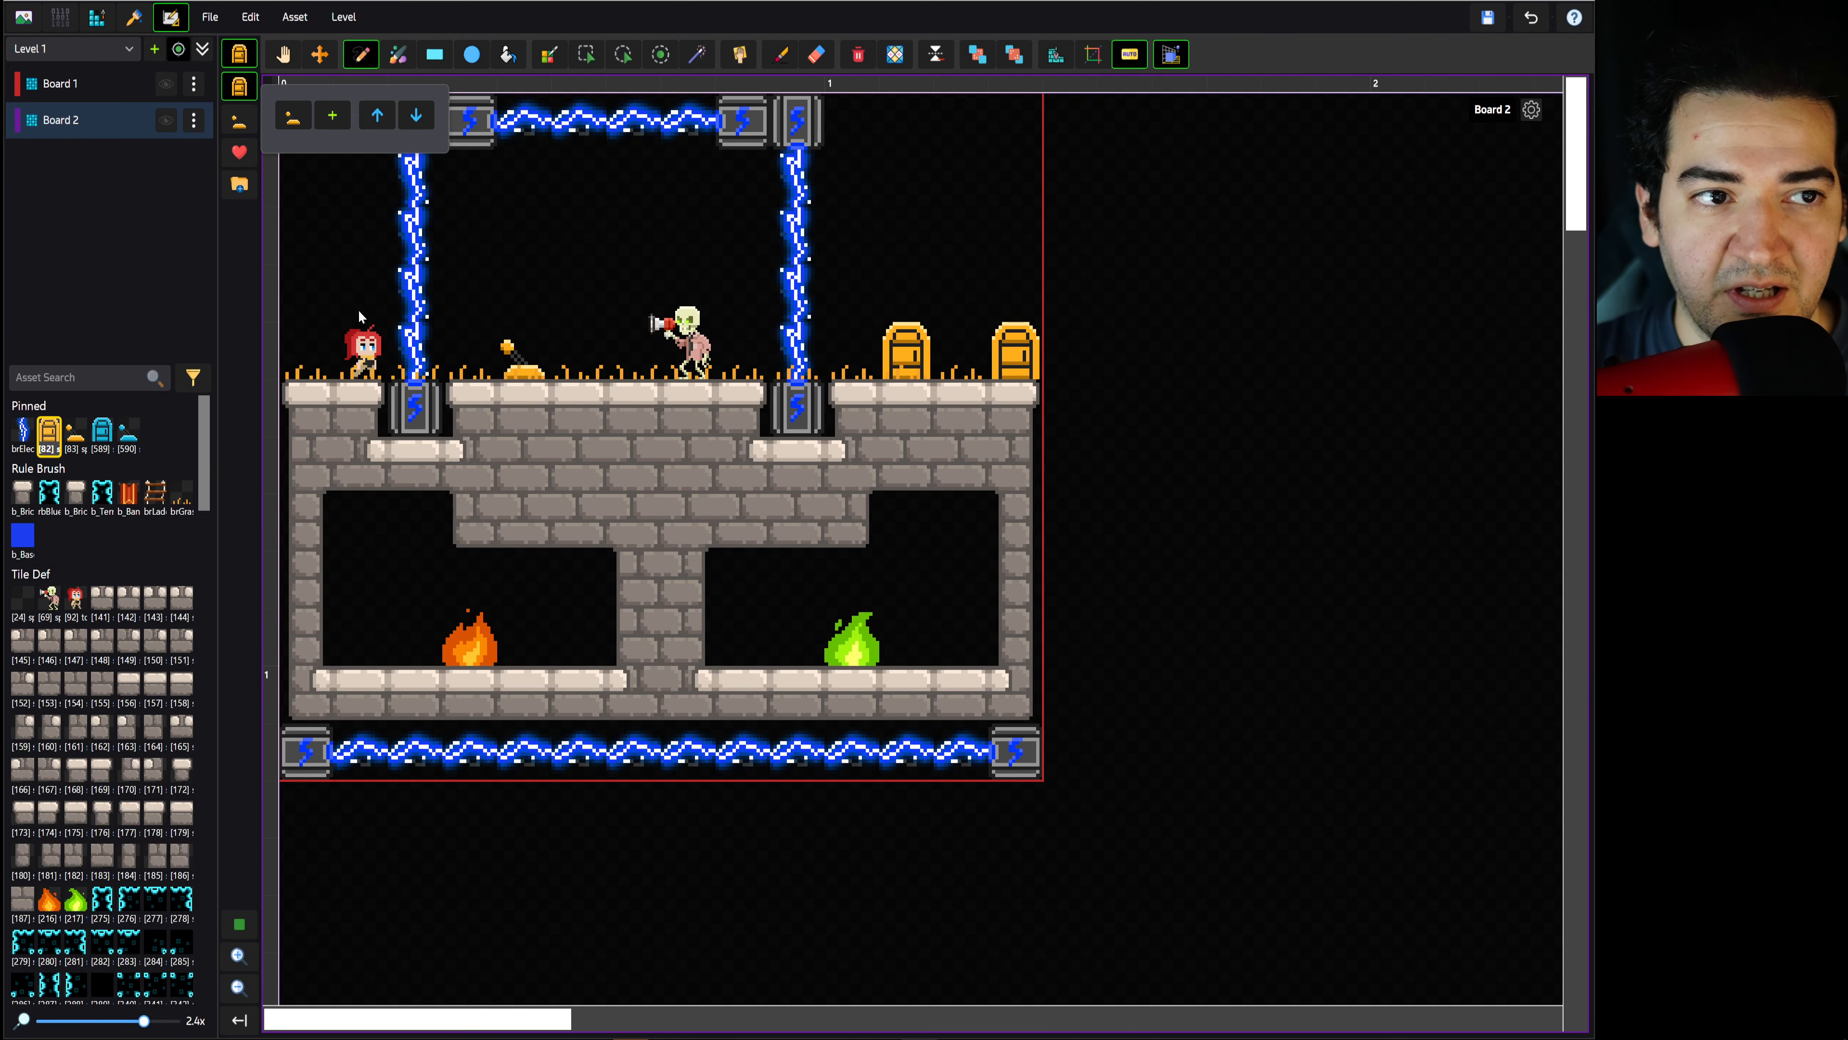
{"action": "left_click", "coordinate": [251, 128]}
{"action": "left_click", "coordinate": [318, 349]}
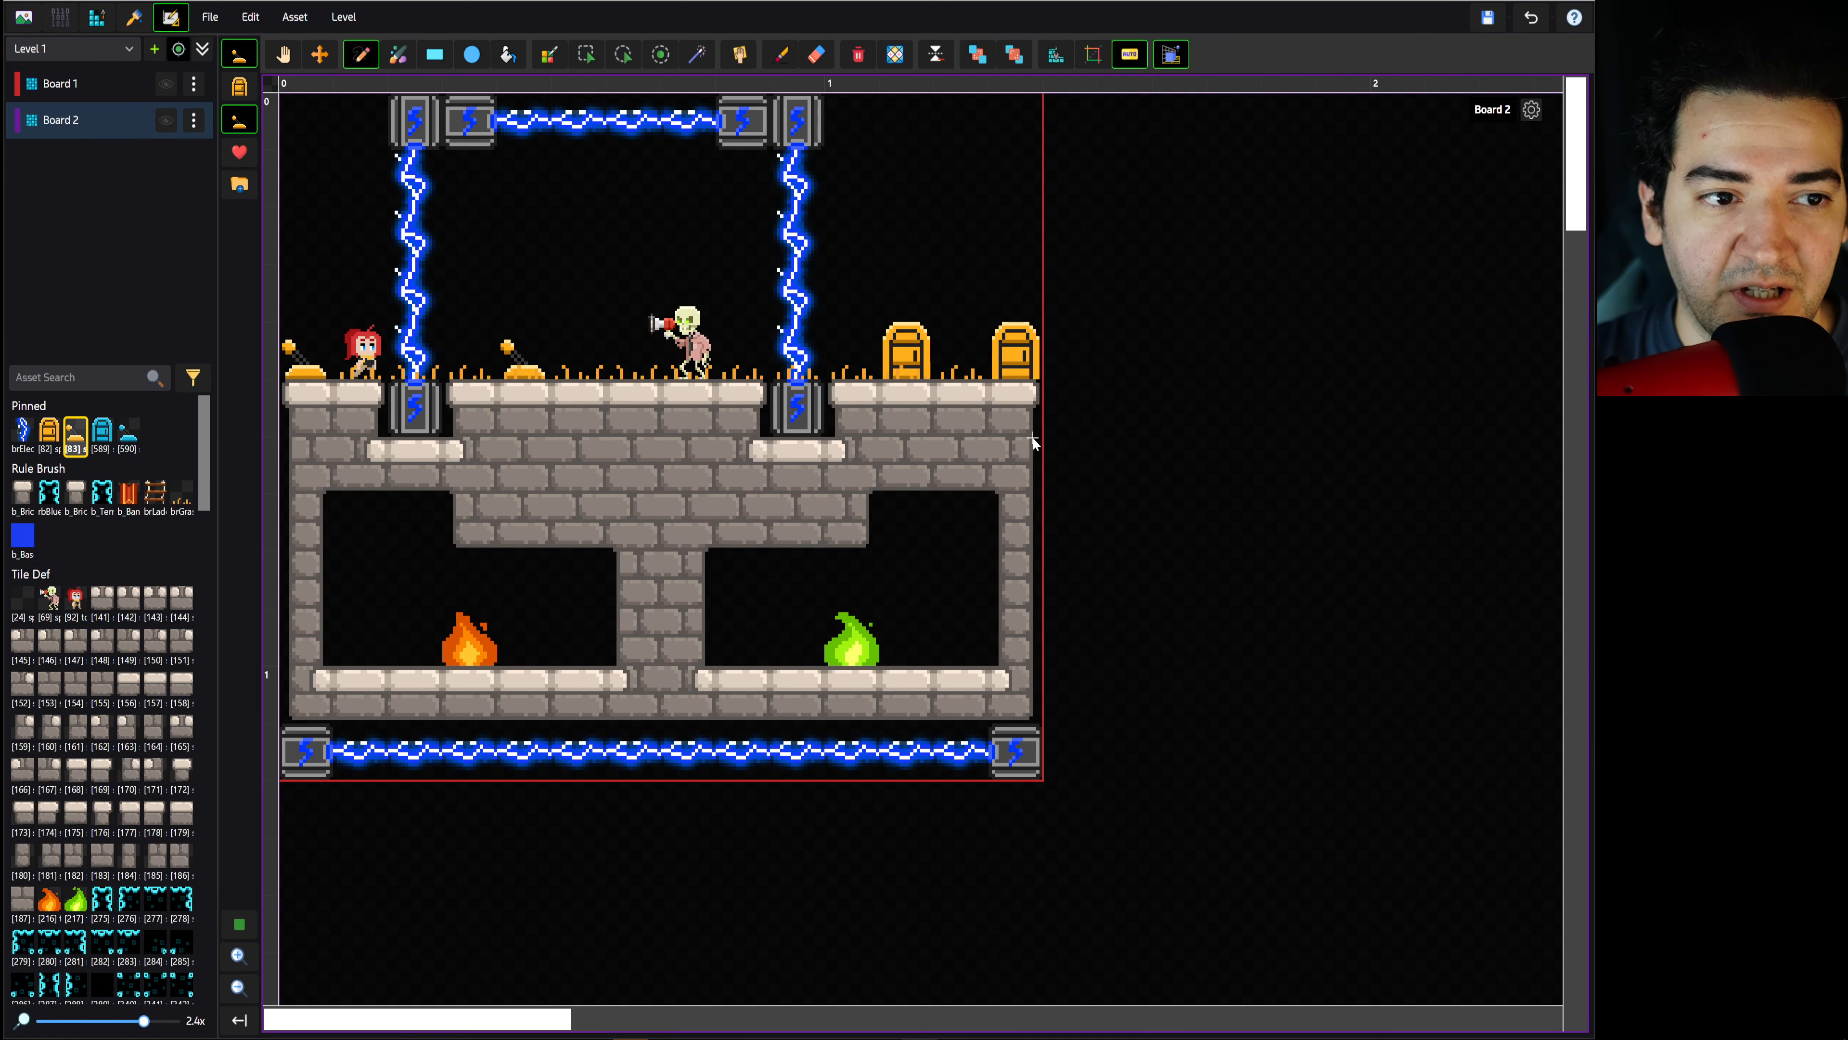
{"action": "key", "text": "ctrl+z"}
{"action": "key", "text": "ctrl+z"}
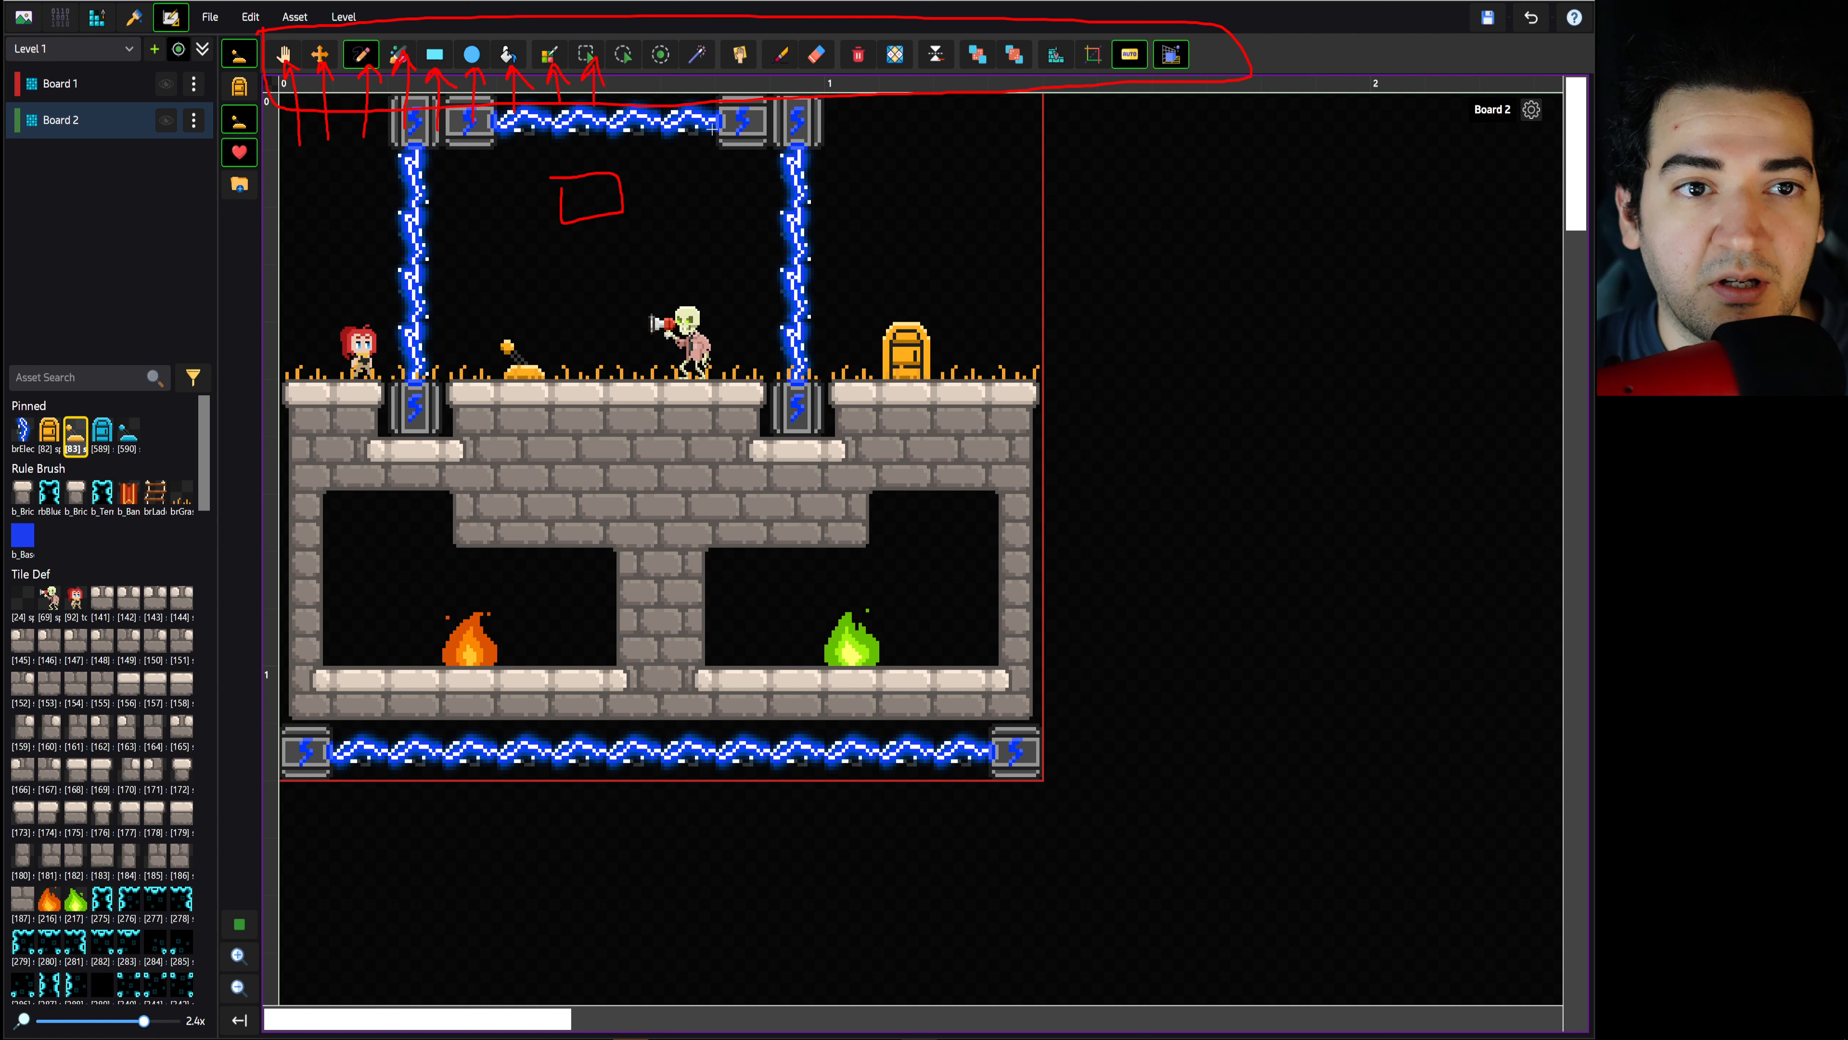
Select a rectangular block of tiles around the skeleton, replace it with a large elliptical selection, and switch to the Select (Thick) tool
{"action": "key", "text": "Escape"}
{"action": "left_click", "coordinate": [588, 57]}
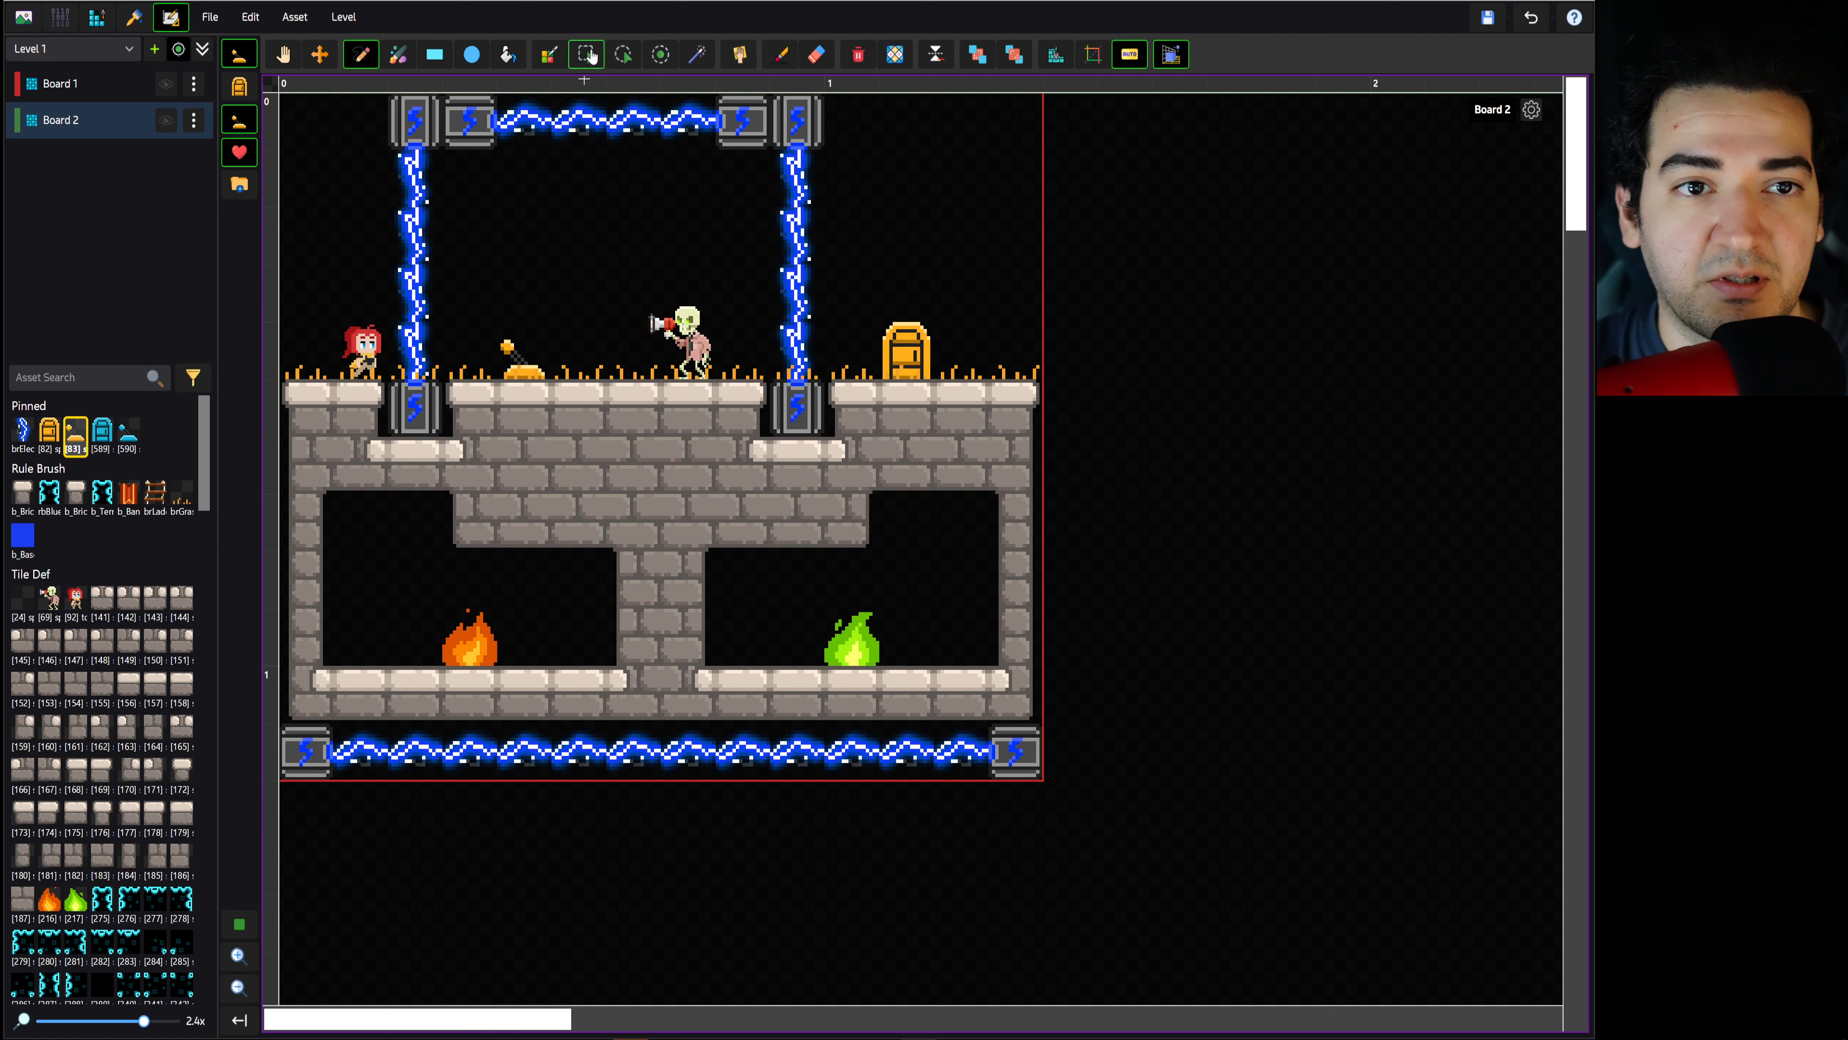
{"action": "mouse_move", "coordinate": [465, 174]}
{"action": "left_mouse_down"}
{"action": "mouse_move", "coordinate": [626, 270]}
{"action": "mouse_move", "coordinate": [800, 495]}
{"action": "mouse_move", "coordinate": [924, 590]}
{"action": "mouse_move", "coordinate": [939, 530]}
{"action": "left_mouse_up"}
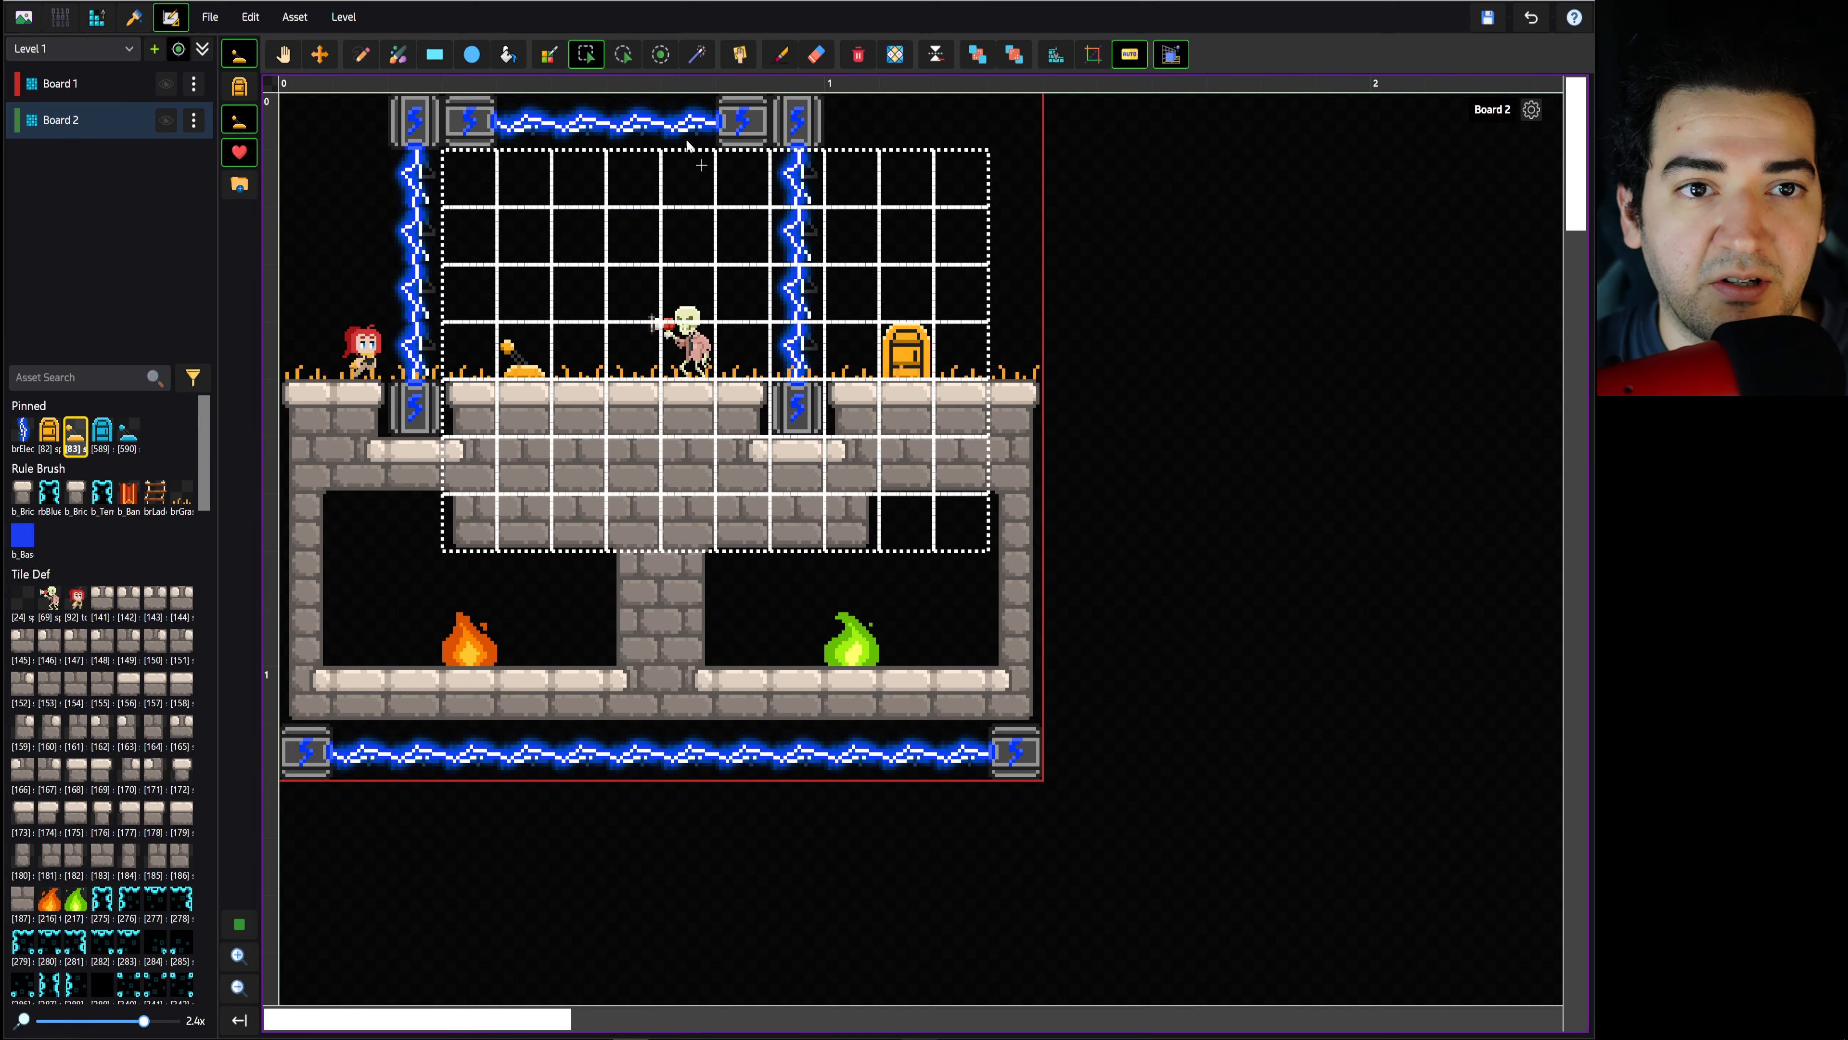
{"action": "left_click", "coordinate": [622, 57]}
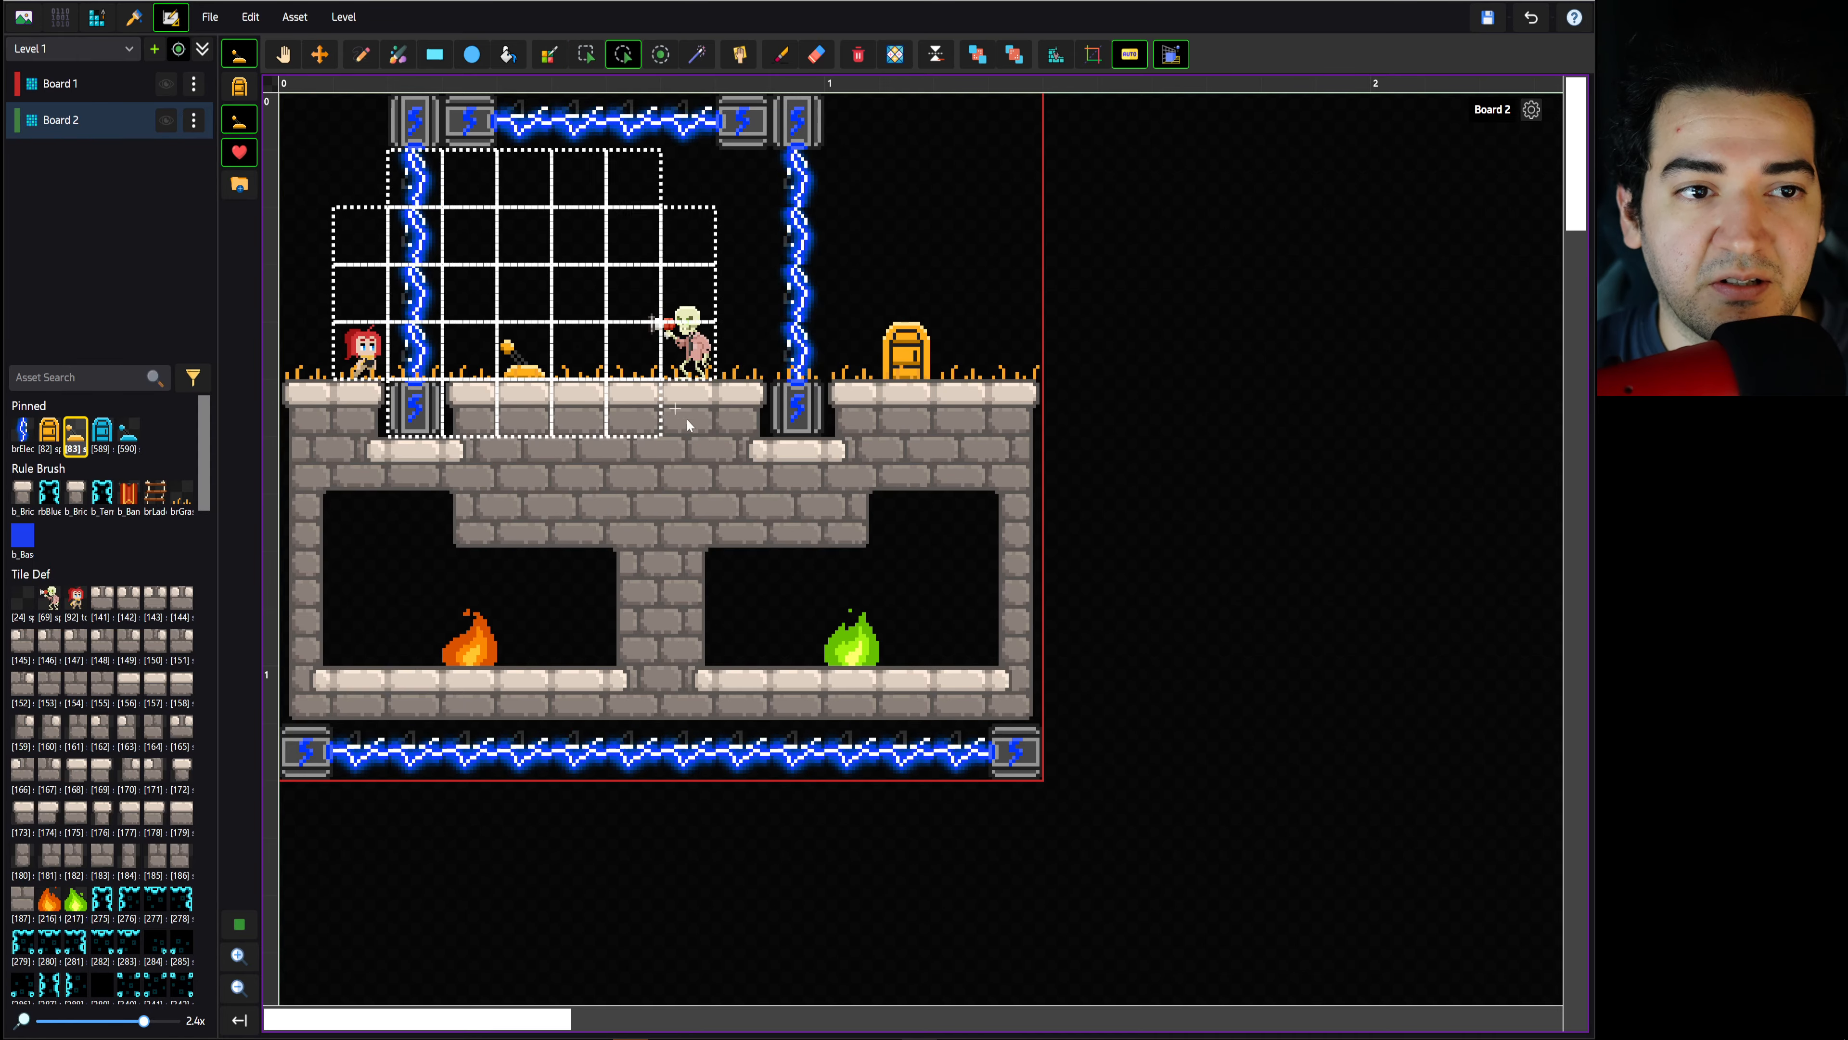
{"action": "left_click_drag", "start_coordinate": [352, 182], "coordinate": [909, 640]}
{"action": "left_click", "coordinate": [662, 55]}
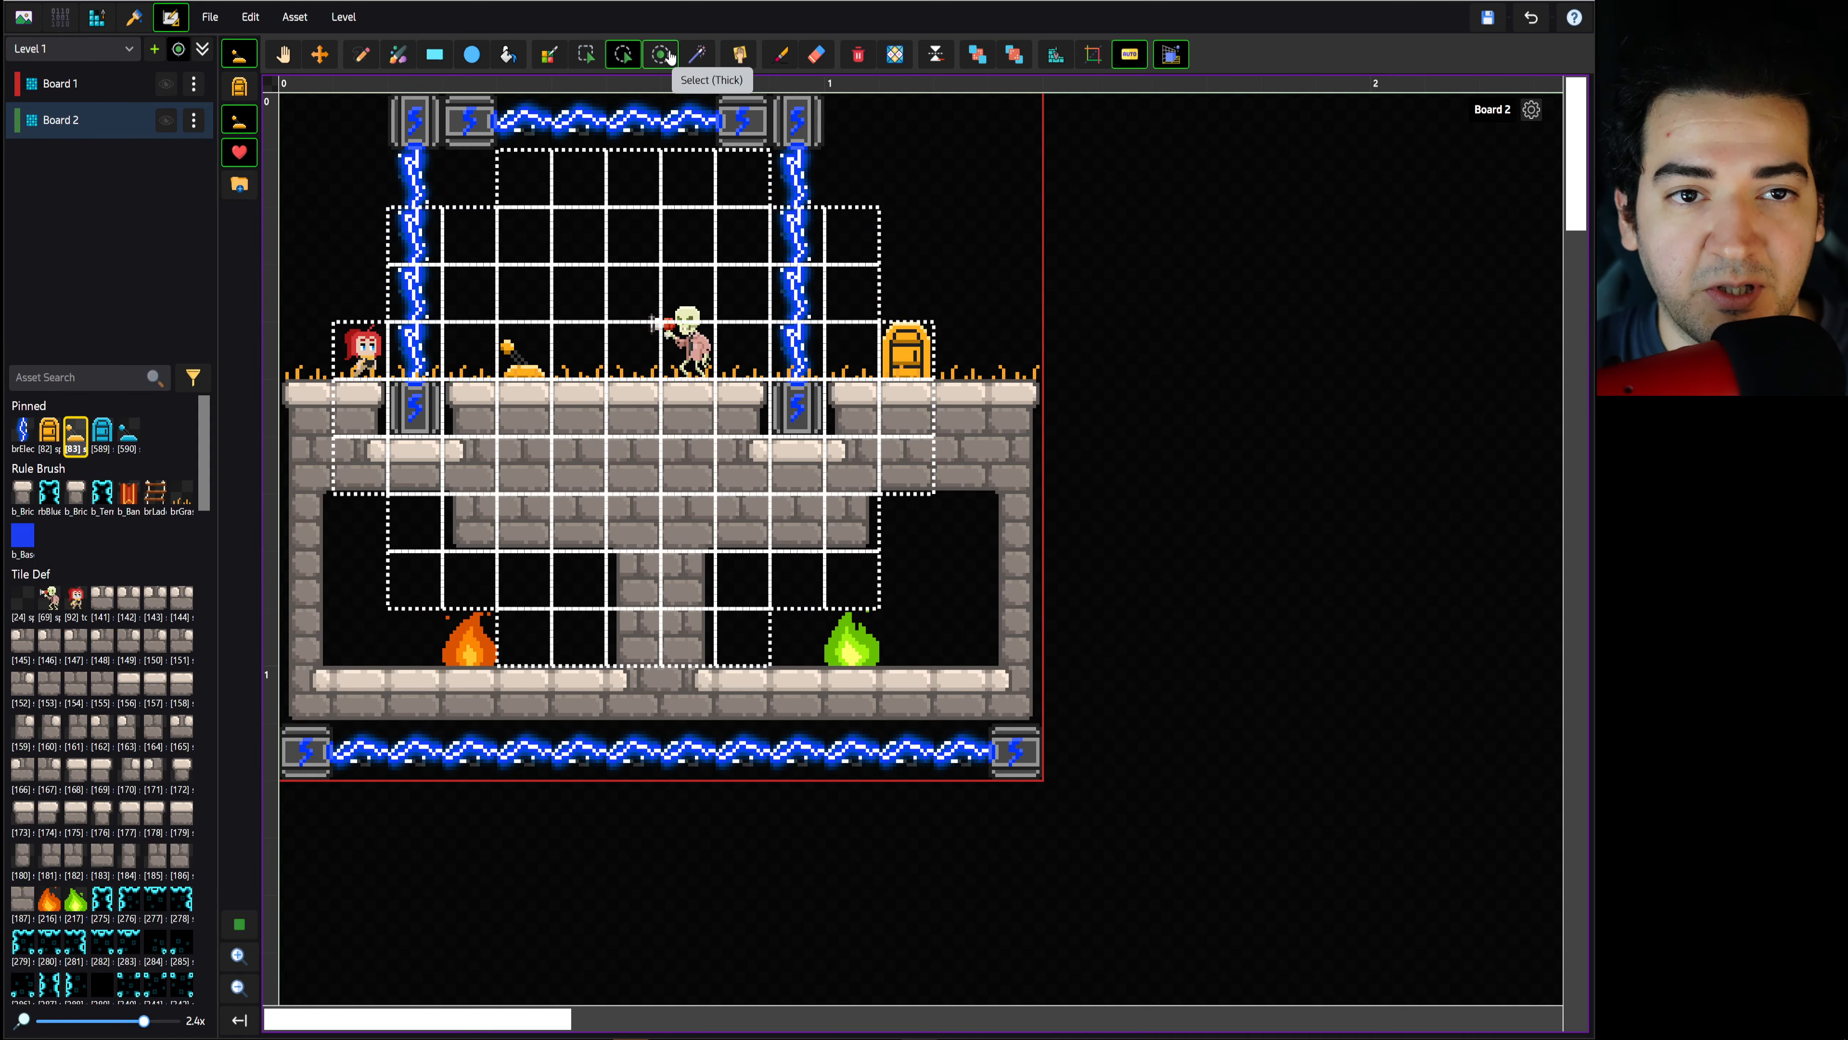
Make Board 1 active, hide Board 2, and erase a one-tile-wide vertical shaft through the central brickwork
{"action": "left_click", "coordinate": [60, 83]}
{"action": "left_click", "coordinate": [166, 120]}
{"action": "left_click", "coordinate": [780, 55]}
{"action": "left_click_drag", "start_coordinate": [634, 408], "coordinate": [648, 621]}
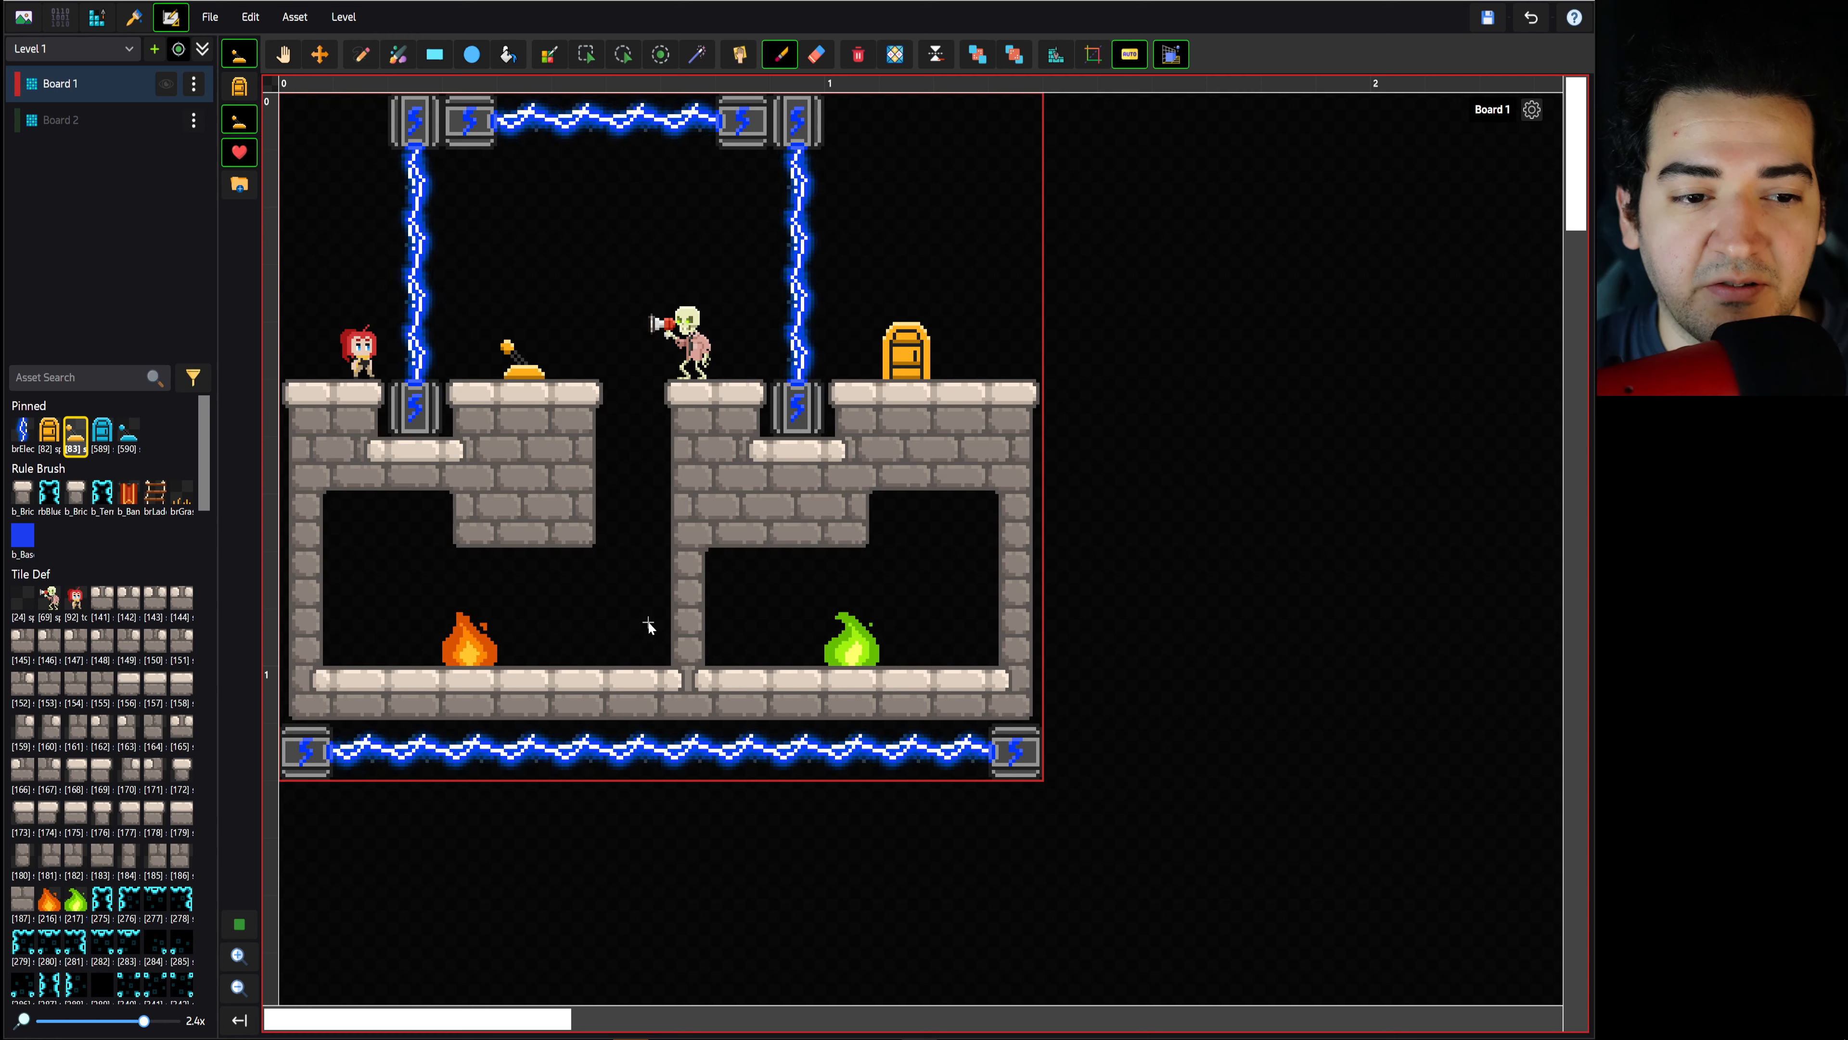
Use the thick eraser to cut away the lower brick tiles along the shaft's left side
{"action": "left_click", "coordinate": [820, 59]}
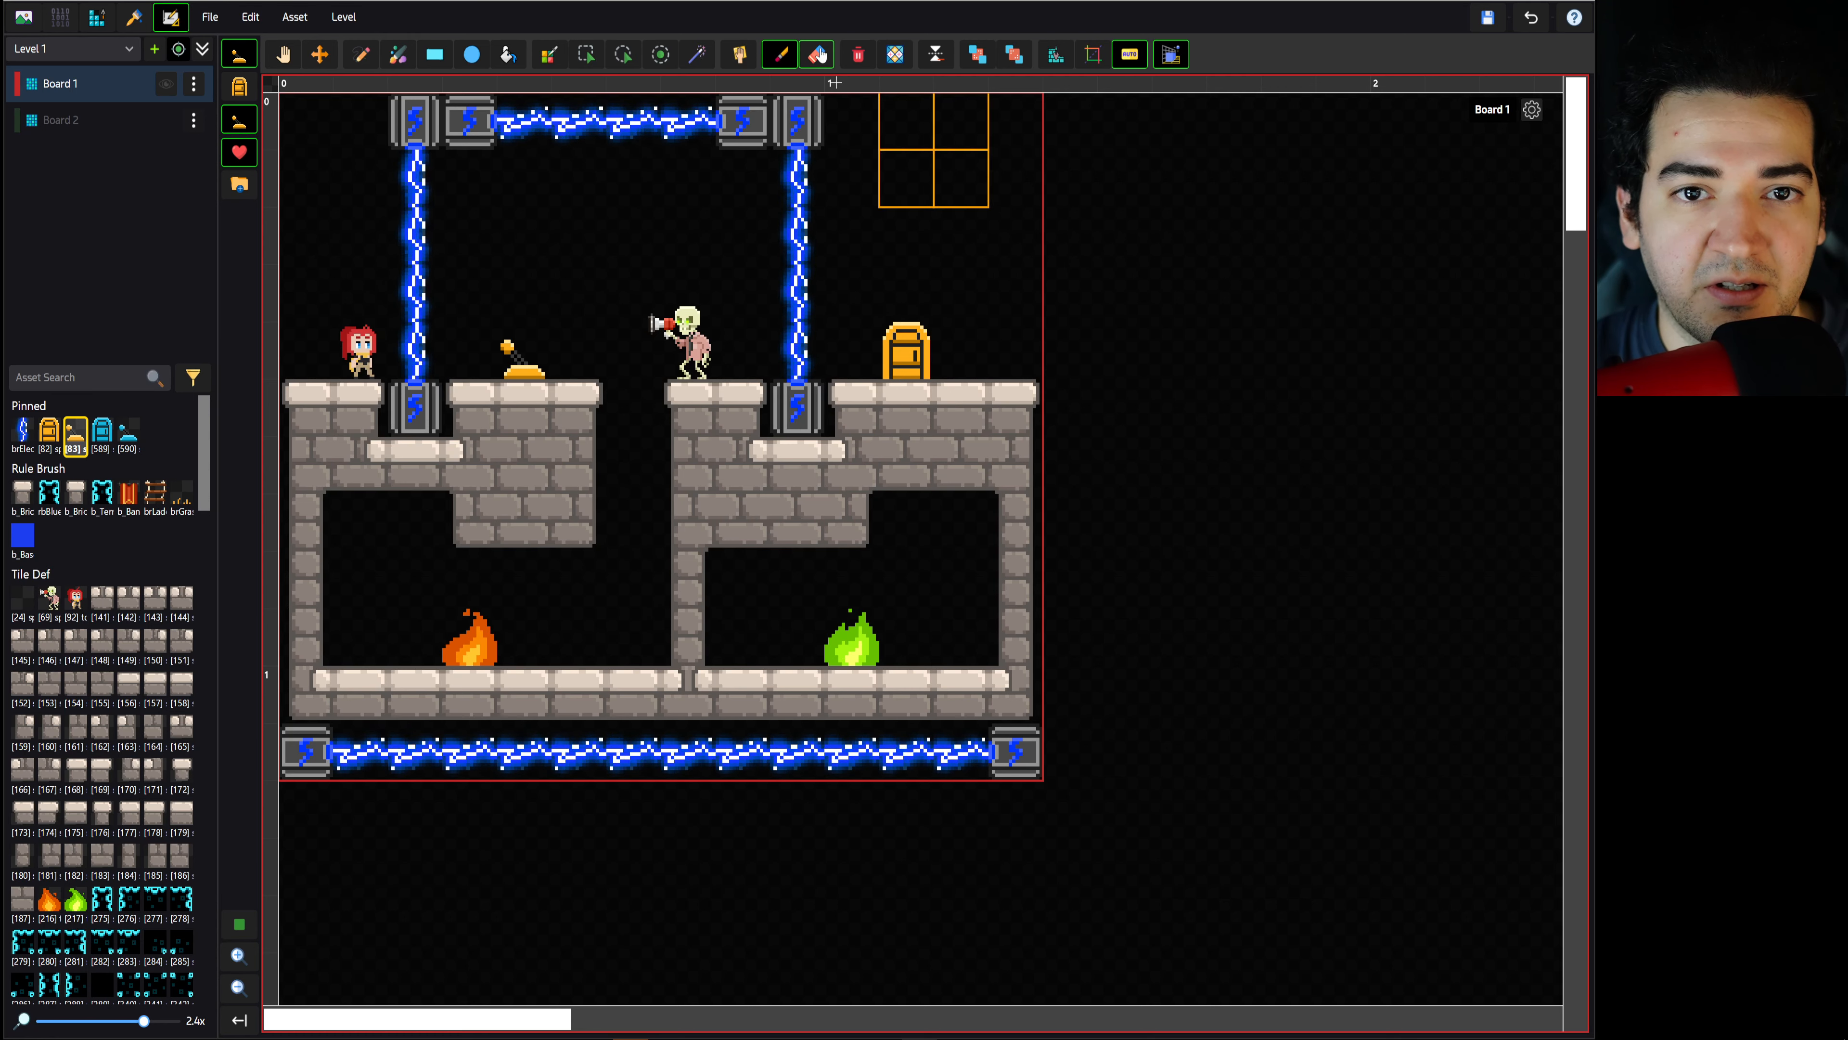
{"action": "left_click", "coordinate": [579, 502]}
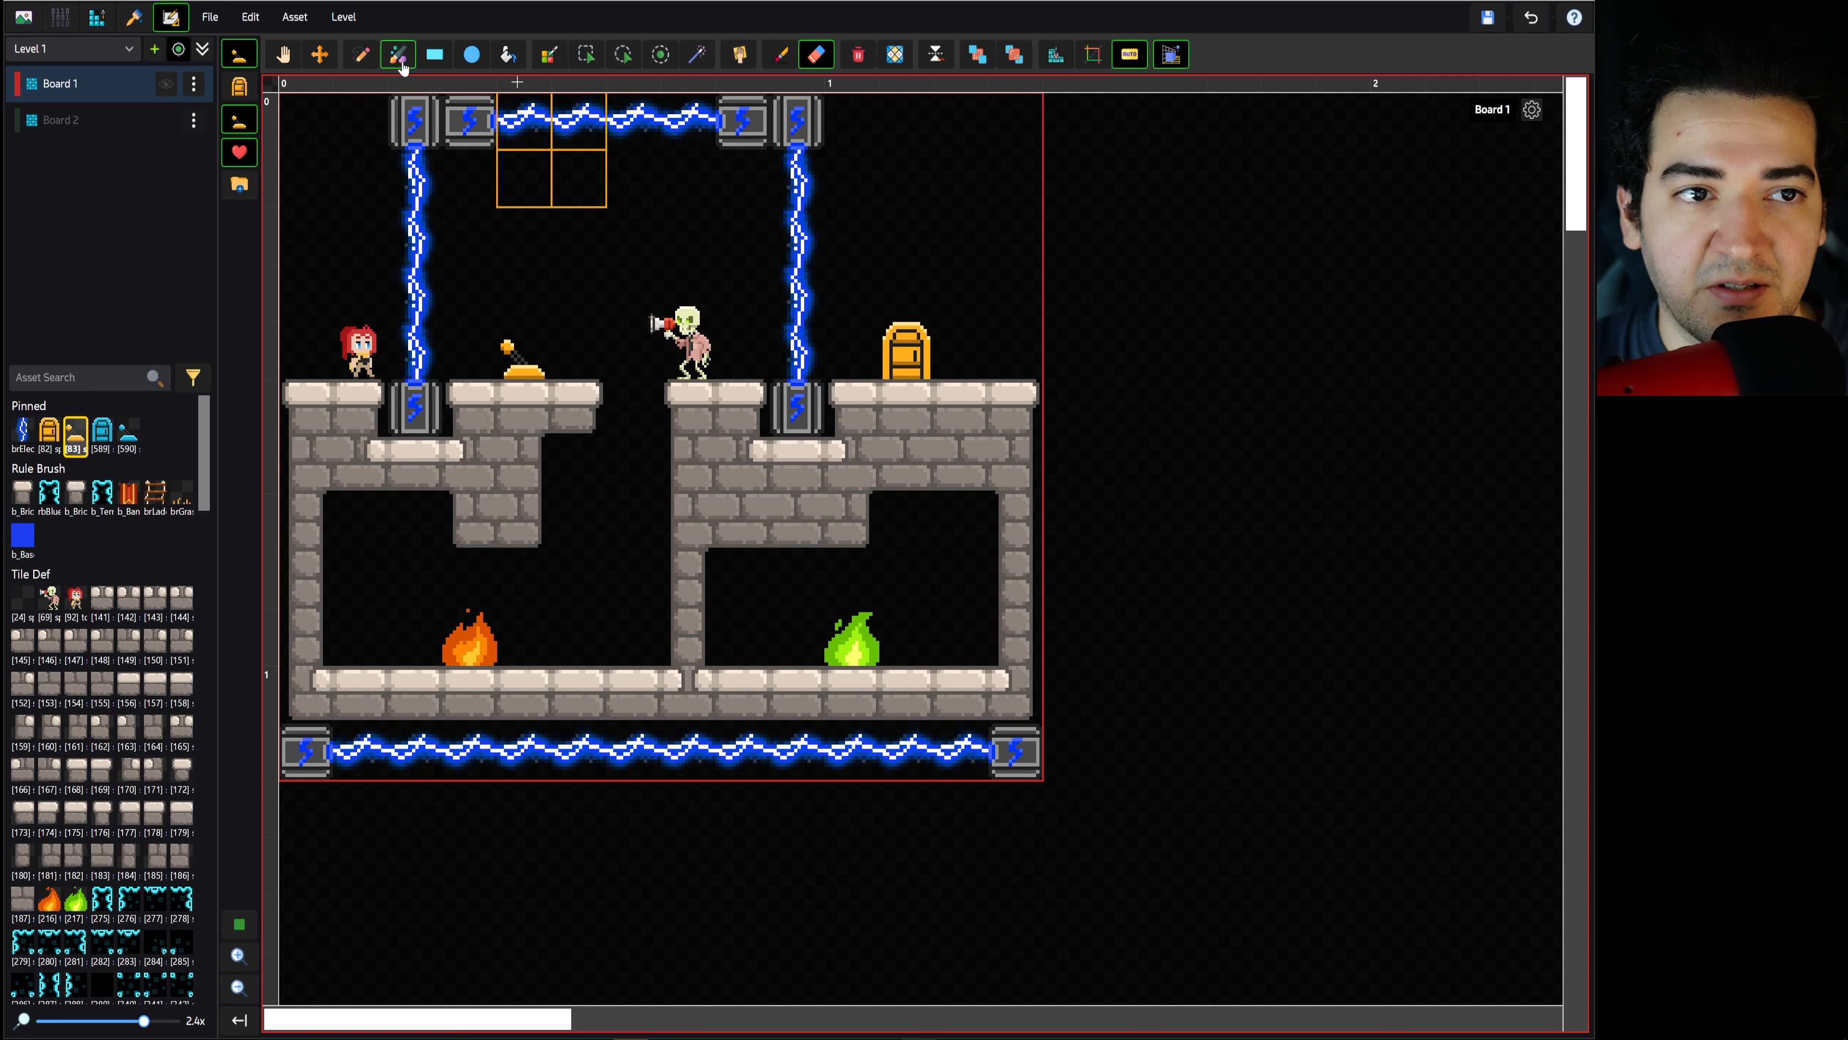
{"action": "left_click", "coordinate": [776, 54]}
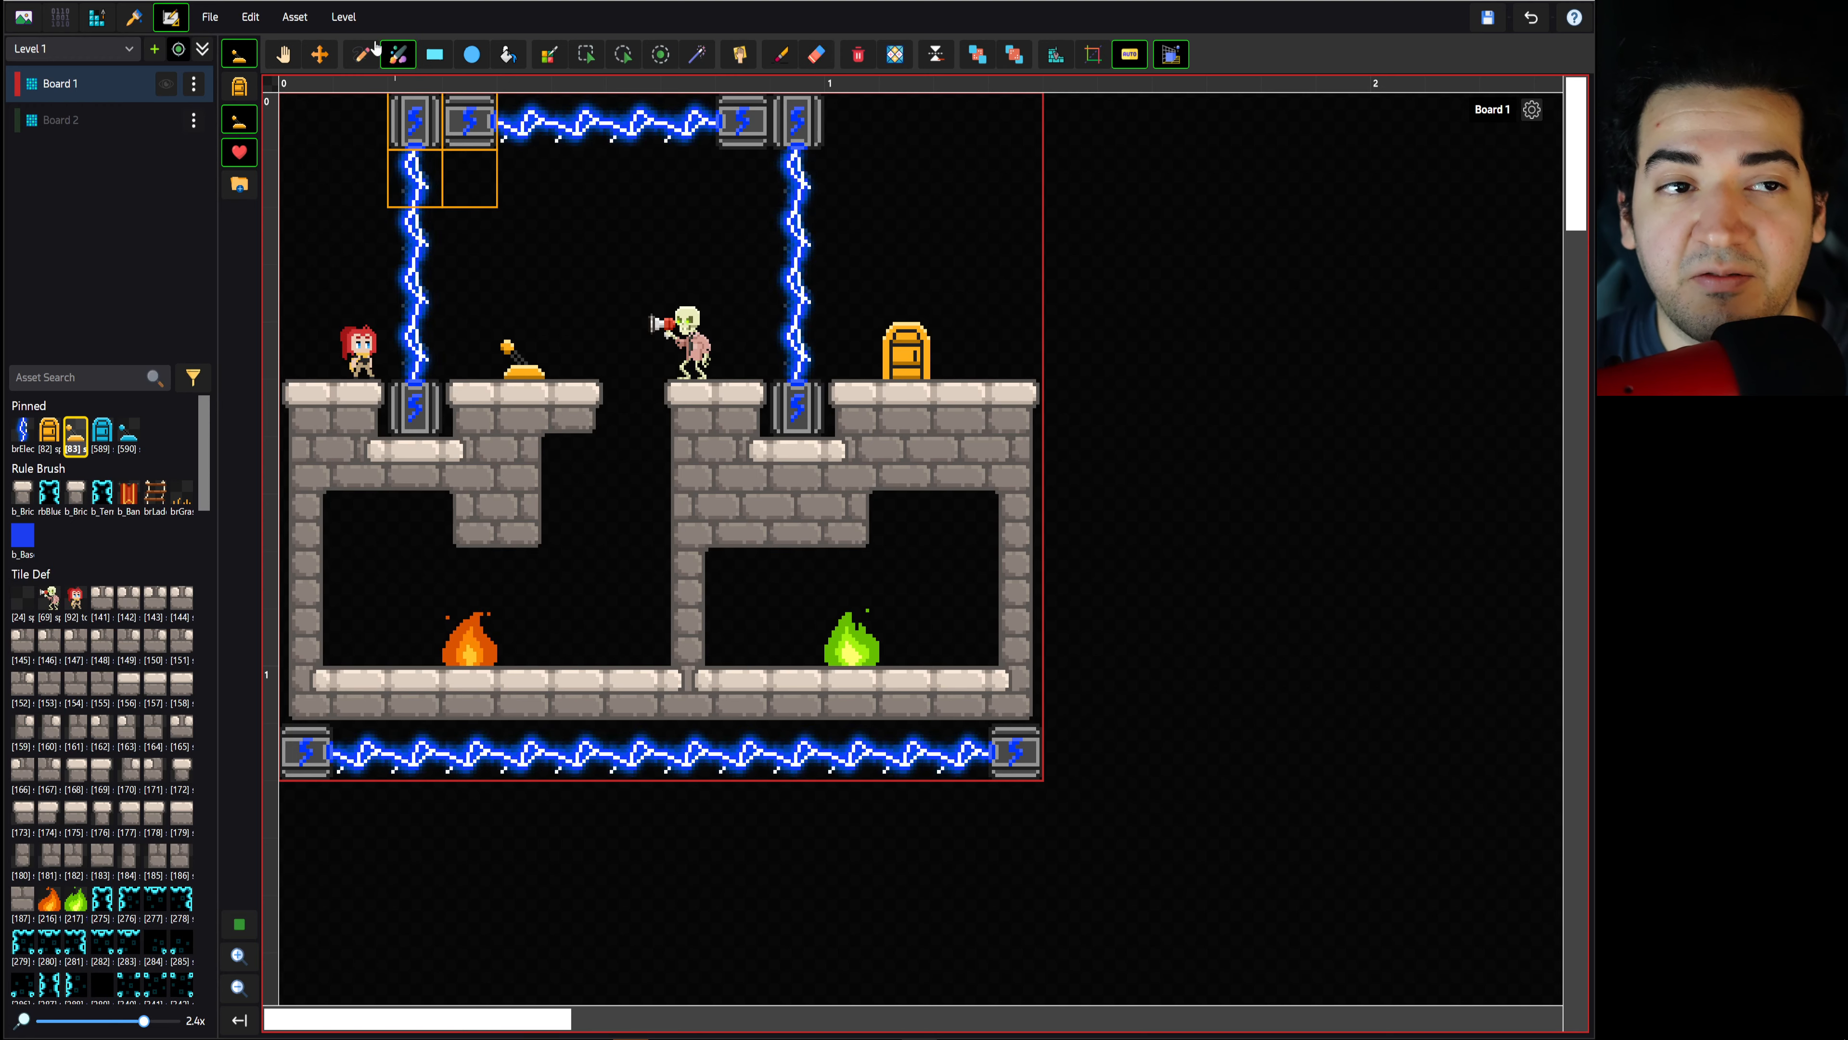
Set the Draw (Thick) brush size to 2 and paint b_Bricks1 over the levers in the central shaft
{"action": "left_click", "coordinate": [400, 58]}
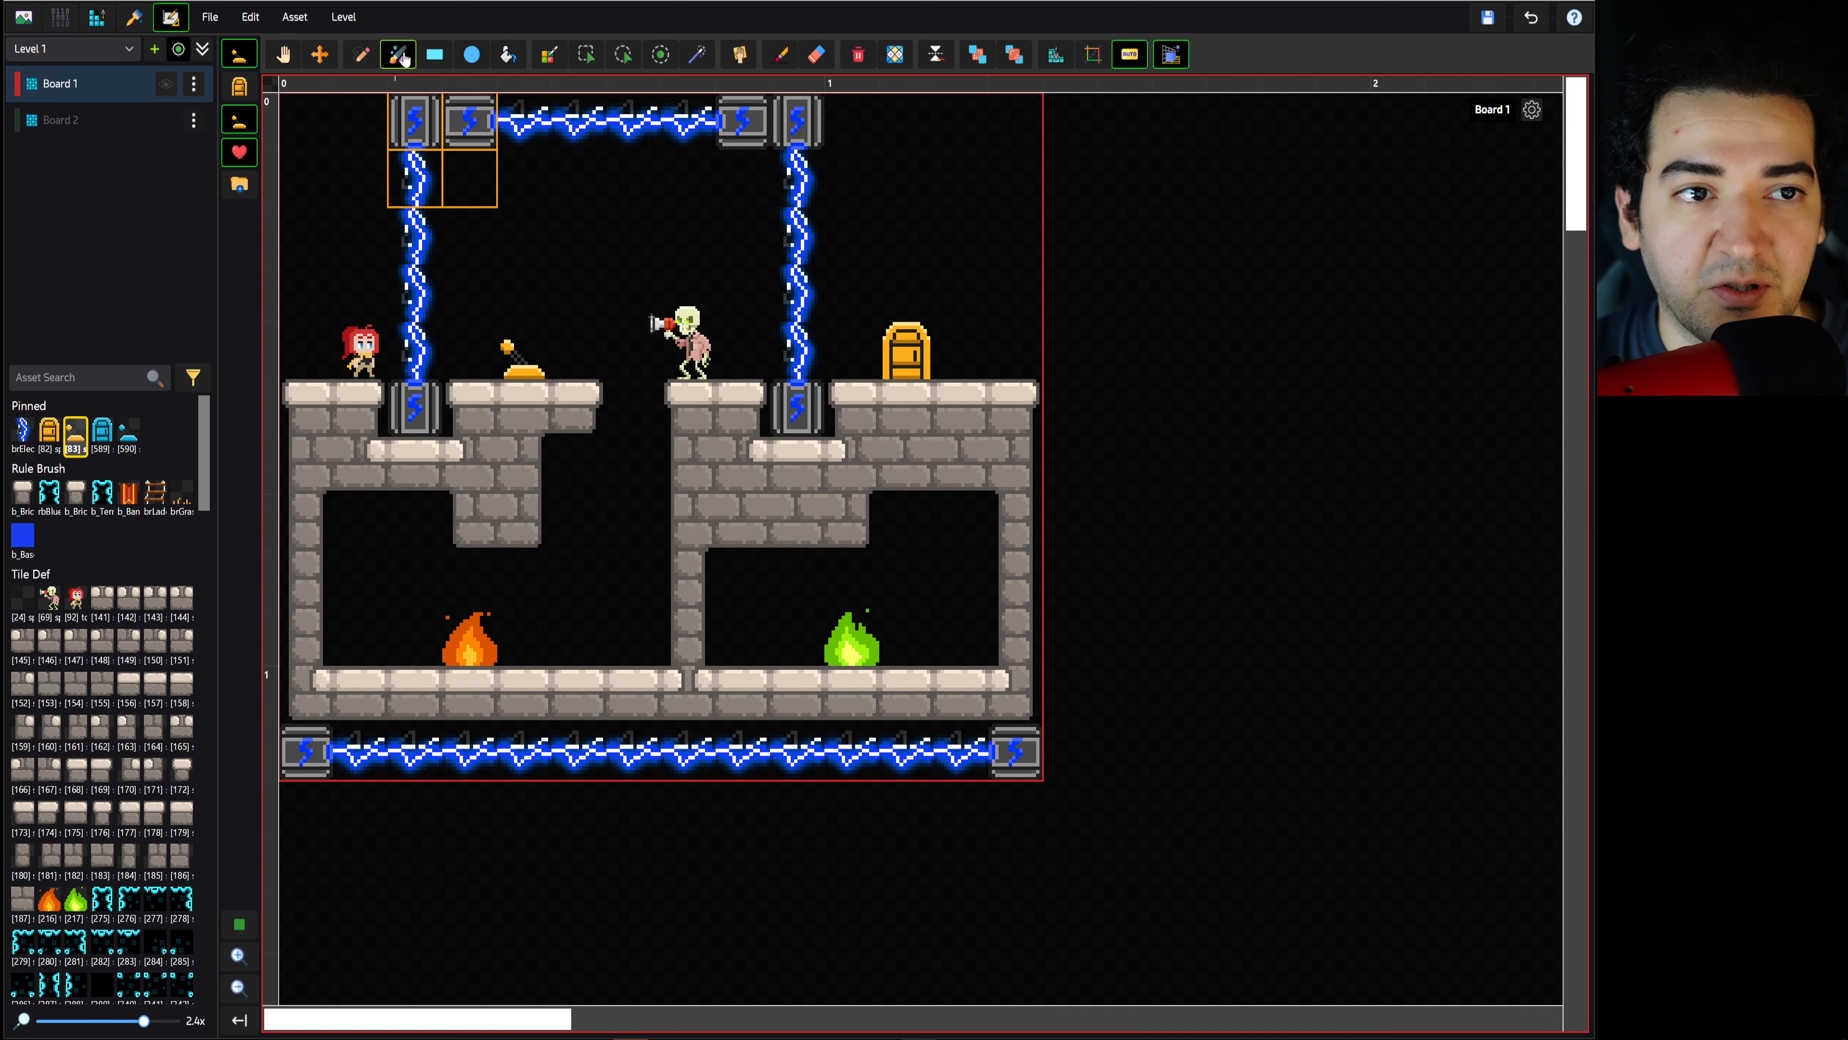
{"action": "left_click", "coordinate": [400, 59]}
{"action": "left_click", "coordinate": [379, 85]}
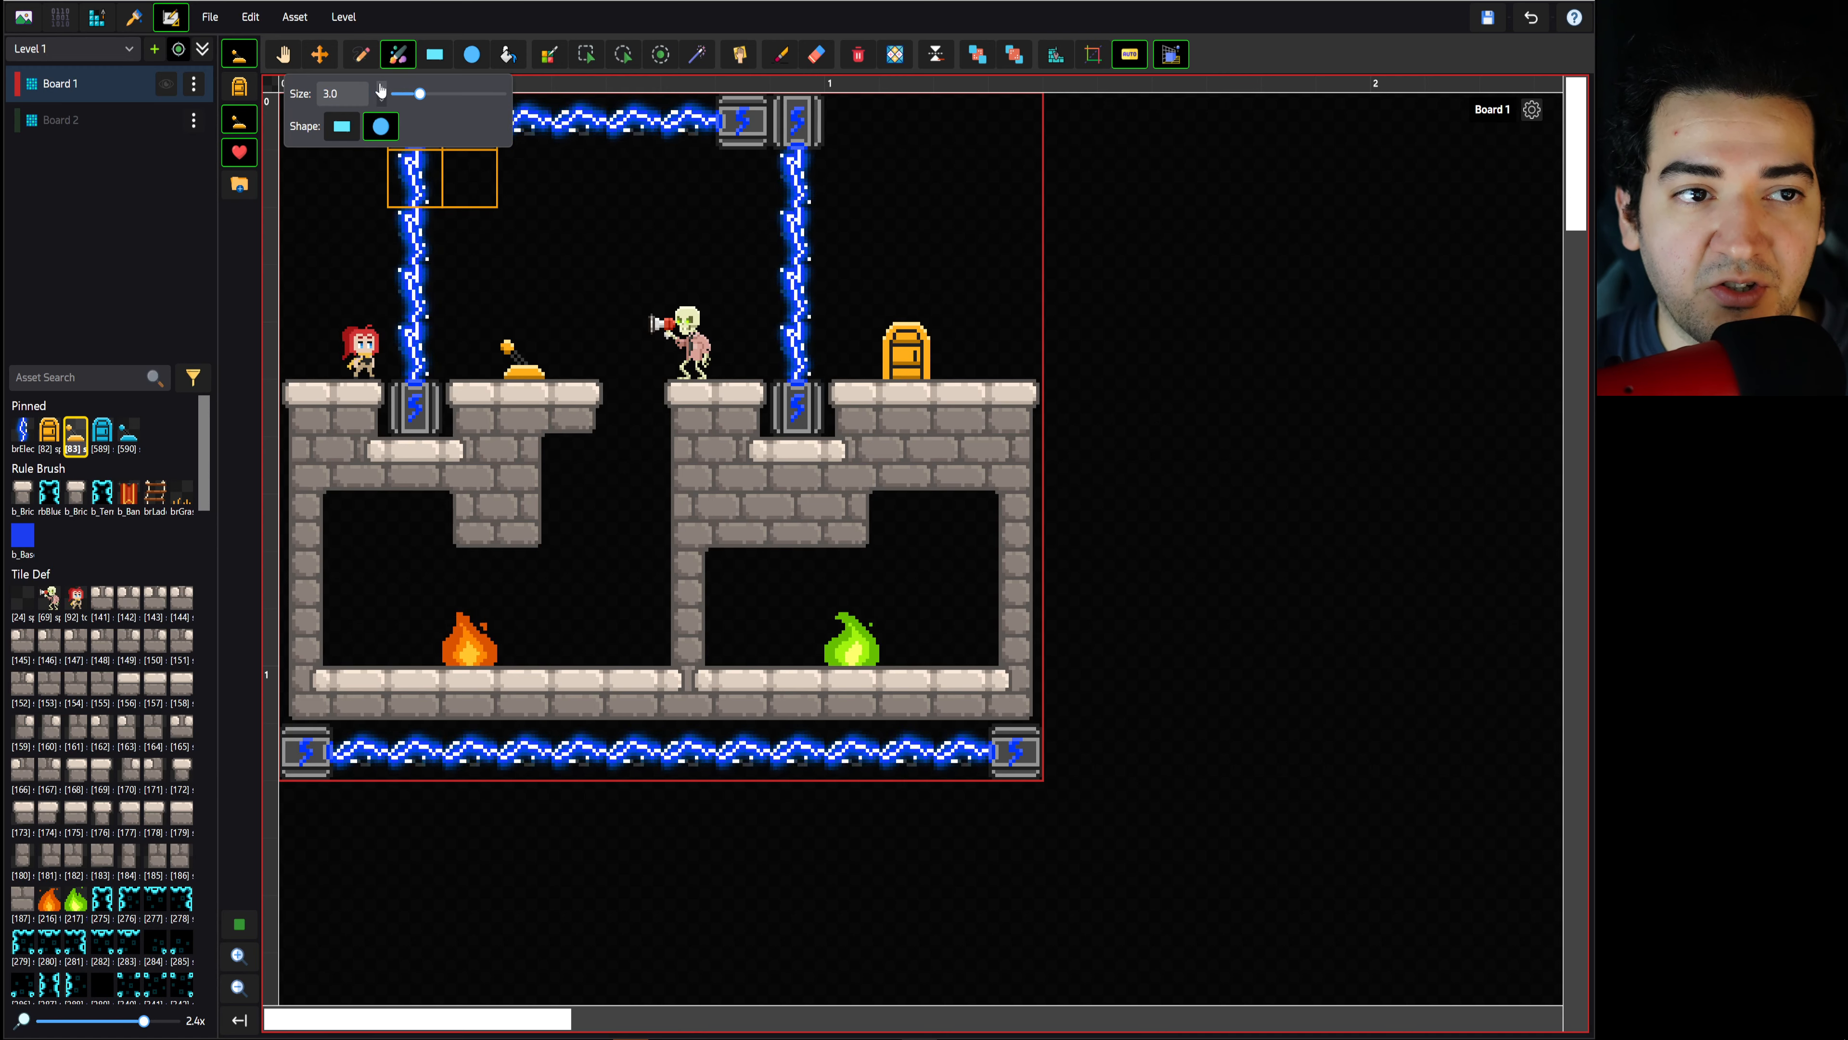
{"action": "left_click", "coordinate": [381, 101]}
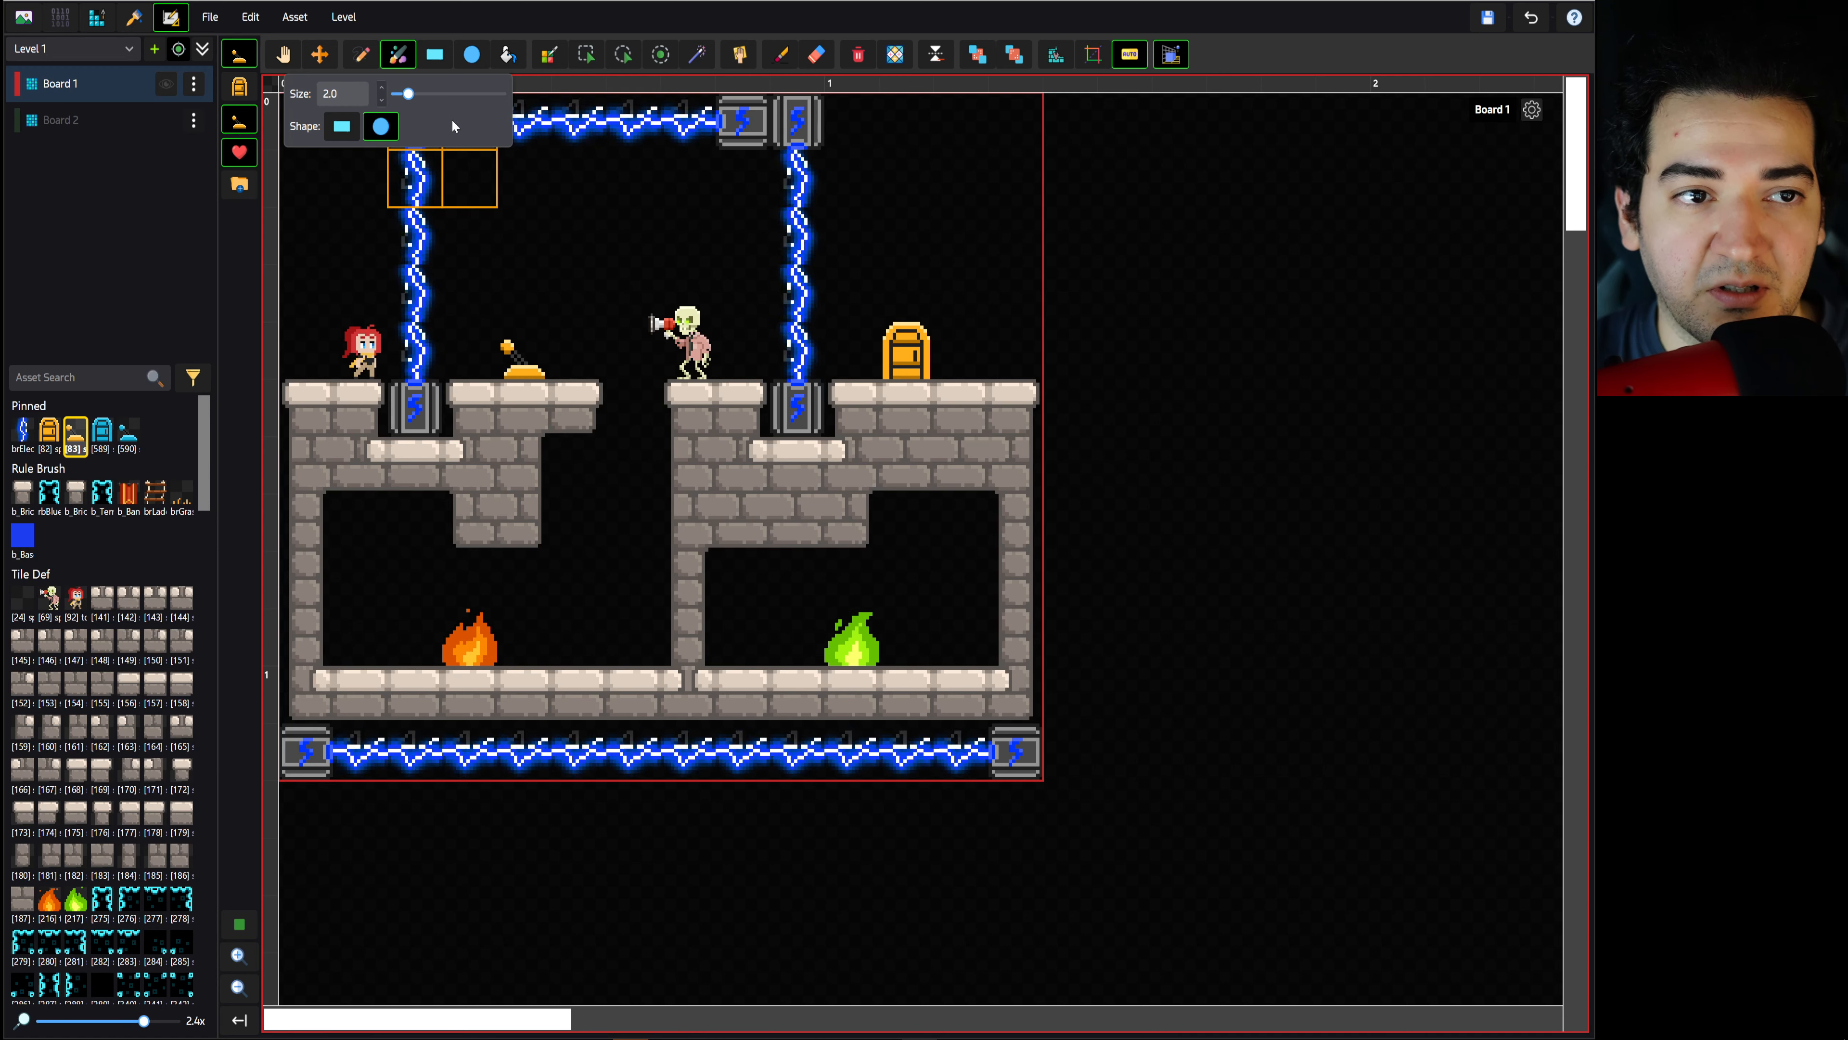
{"action": "left_click_drag", "start_coordinate": [408, 95], "coordinate": [410, 96]}
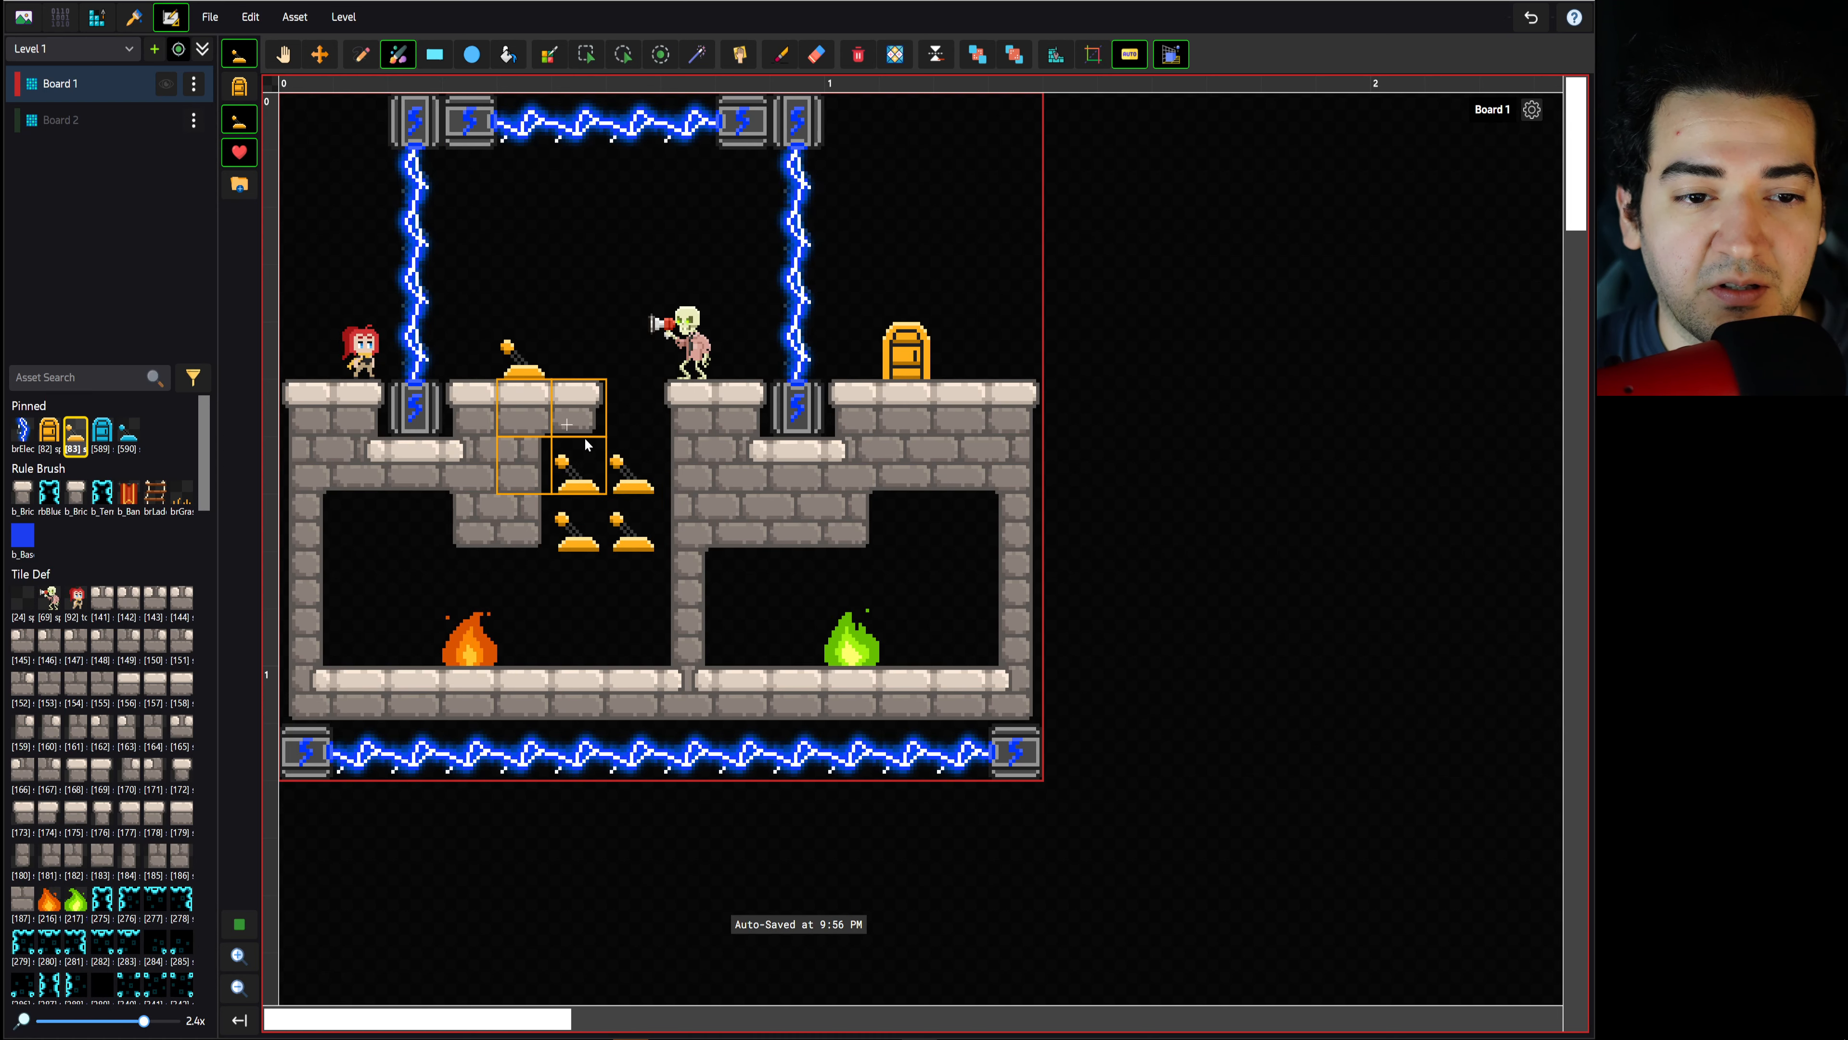
{"action": "left_click", "coordinate": [23, 498]}
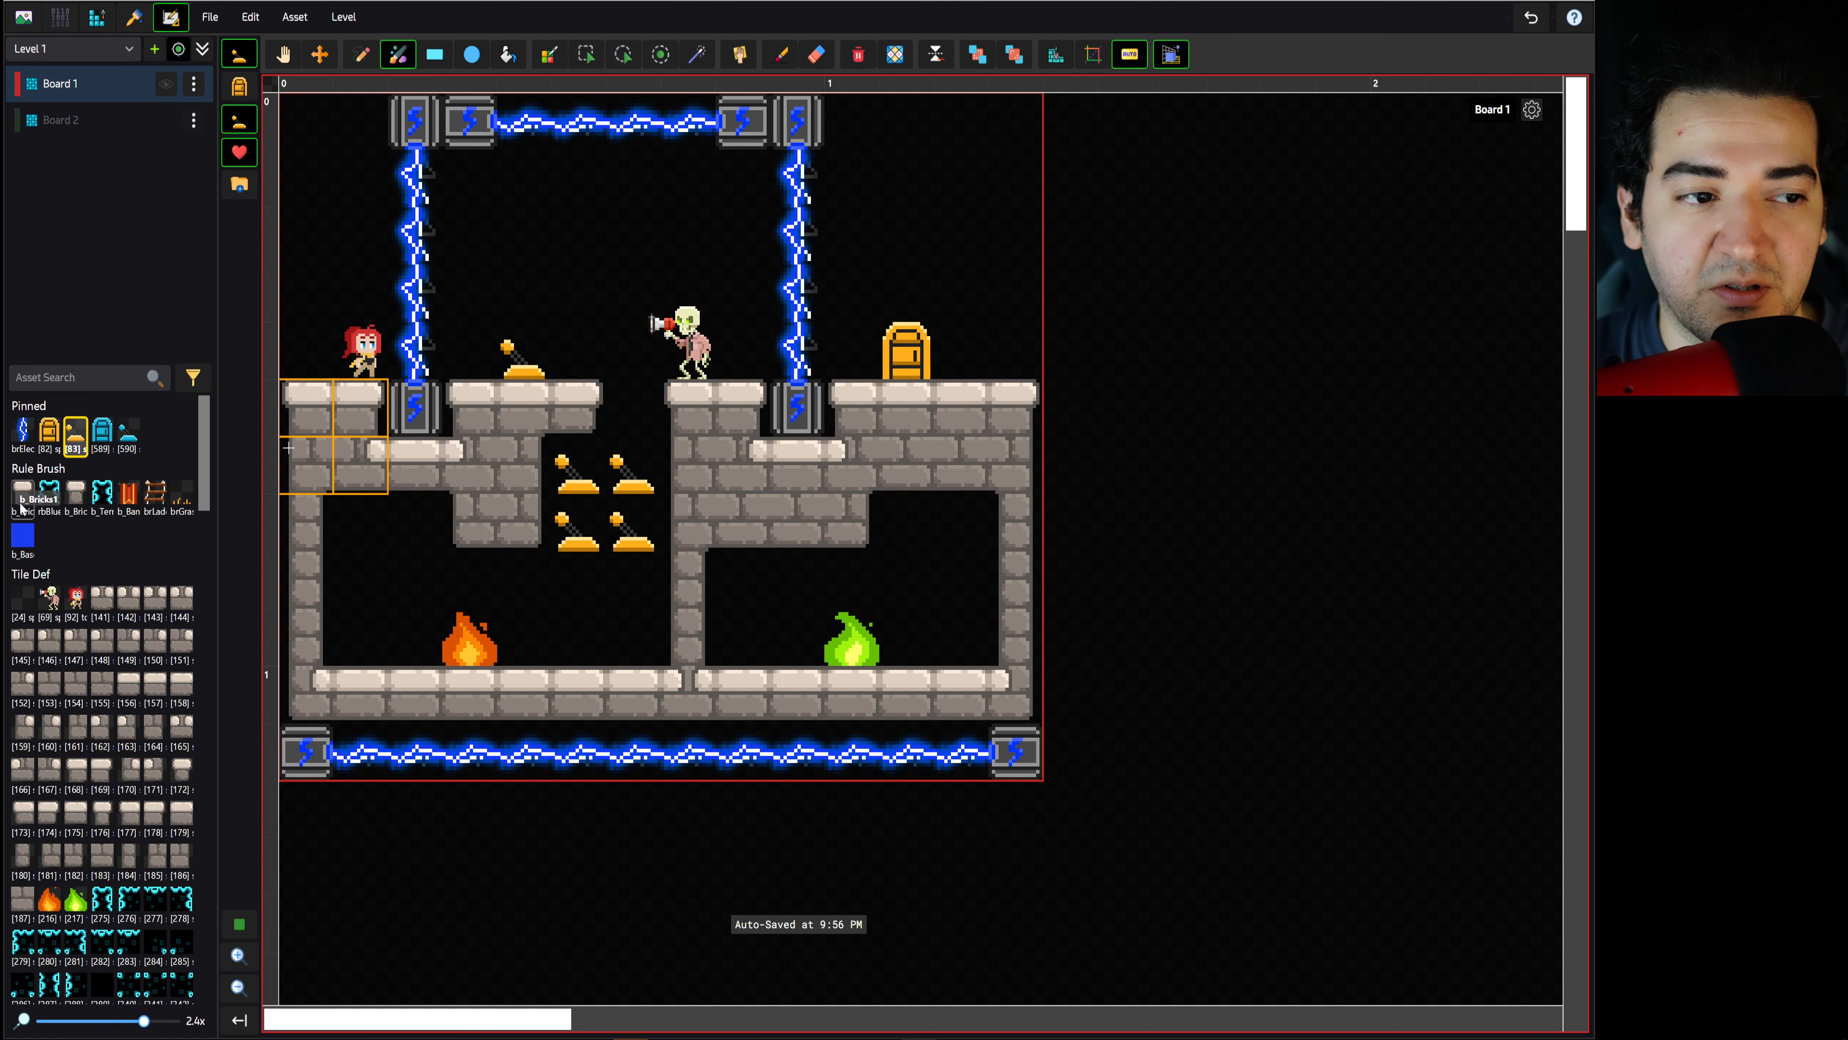
{"action": "left_click", "coordinate": [630, 456]}
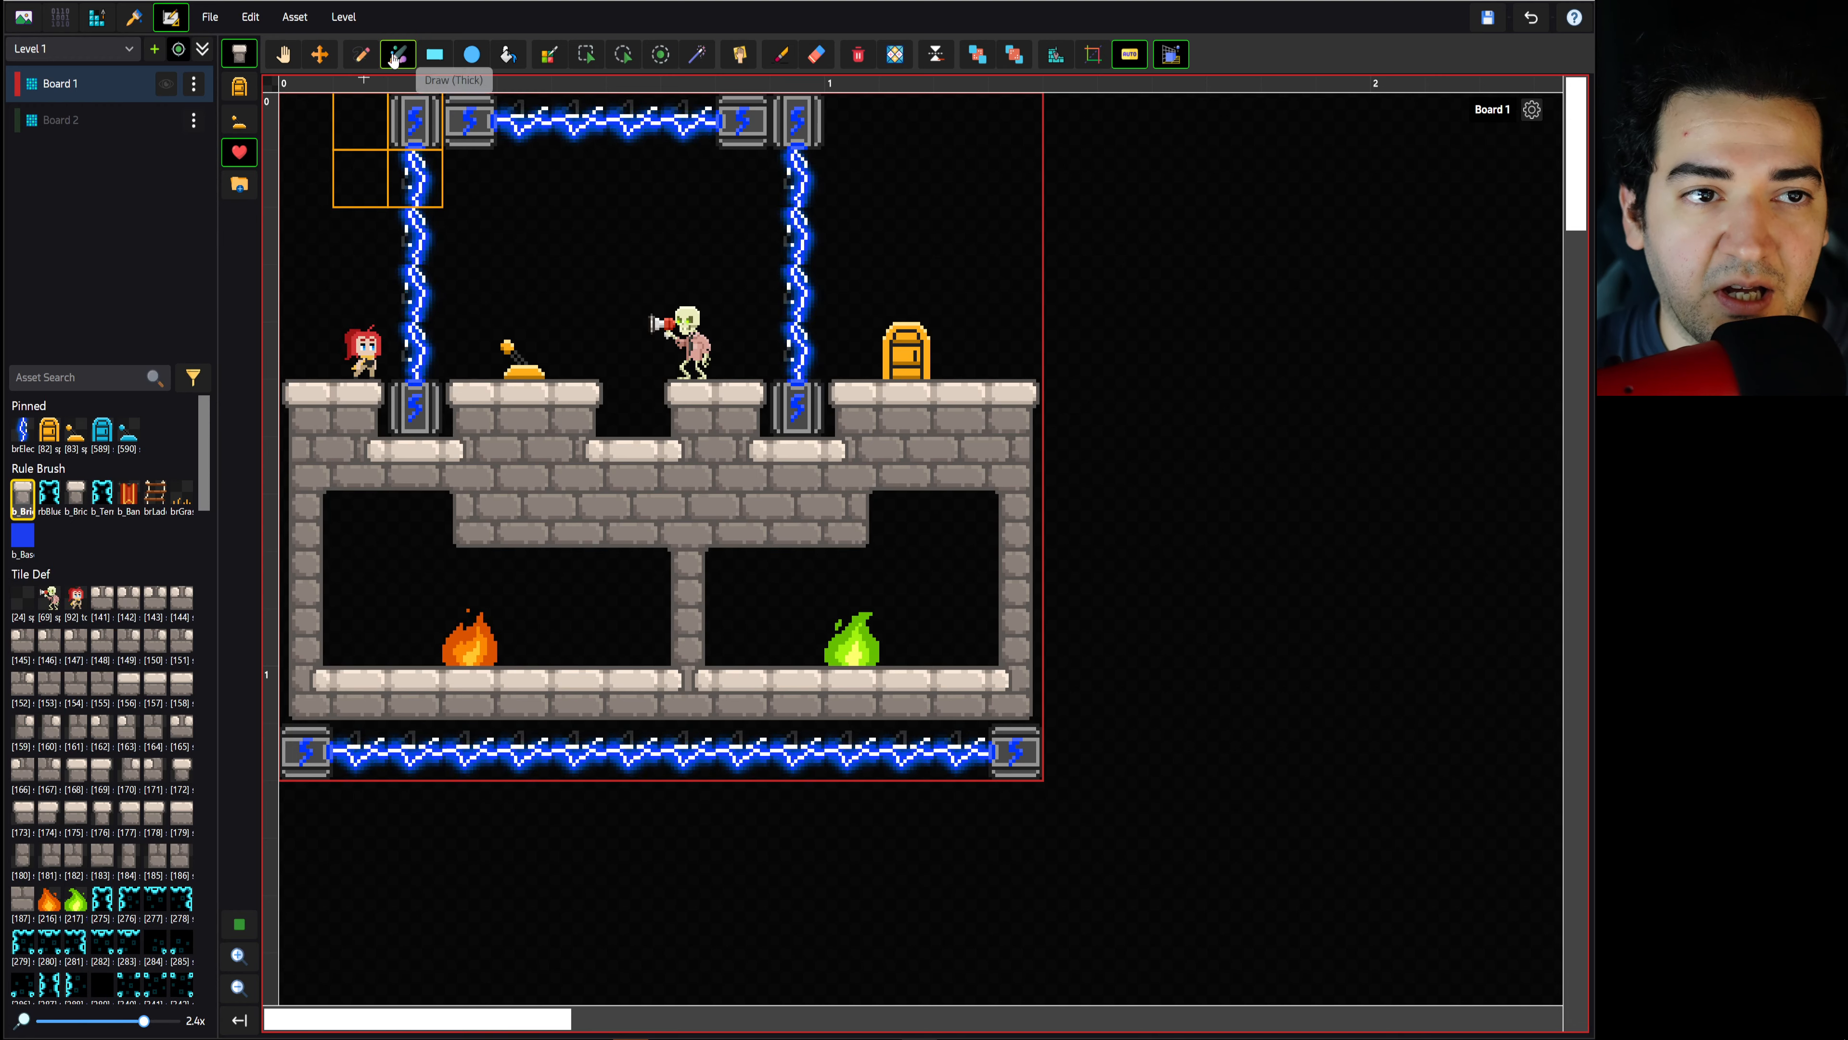
Enlarge the Draw (Thick) brush to a square footprint four tiles wide
{"action": "mouse_move", "coordinate": [360, 62]}
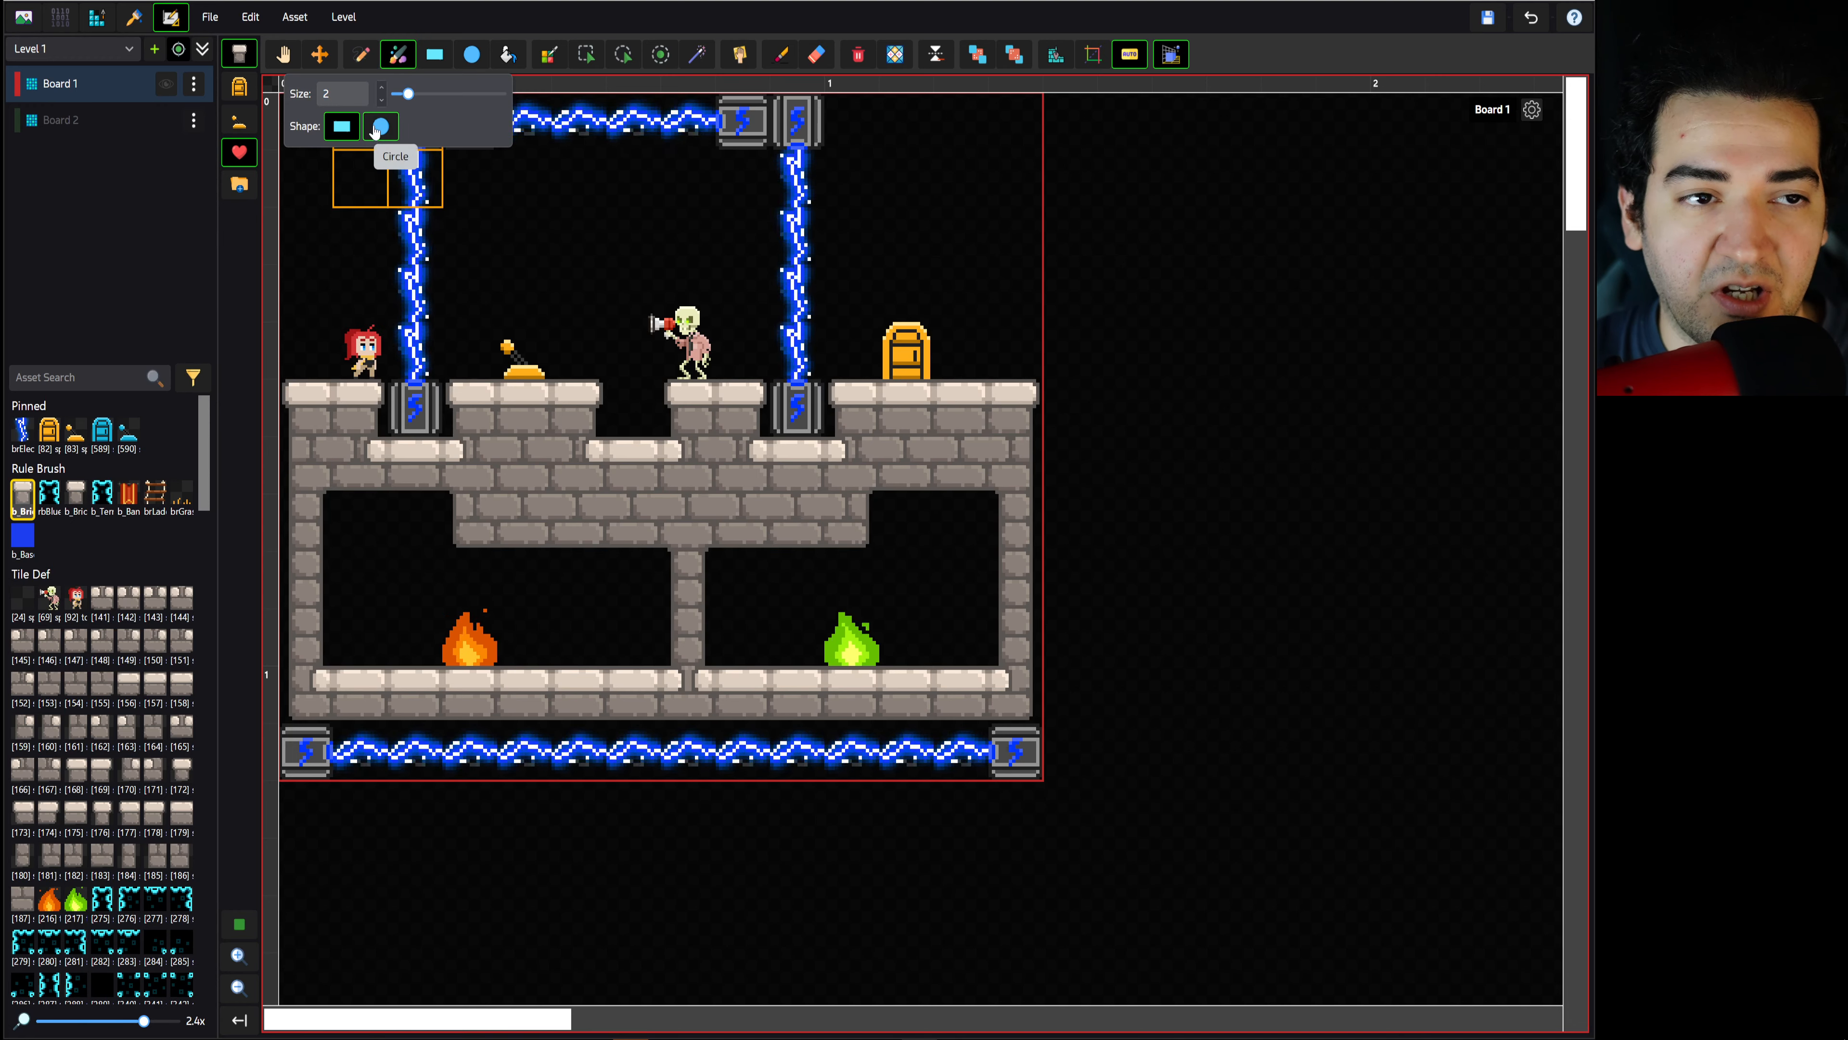
{"action": "left_click", "coordinate": [381, 88]}
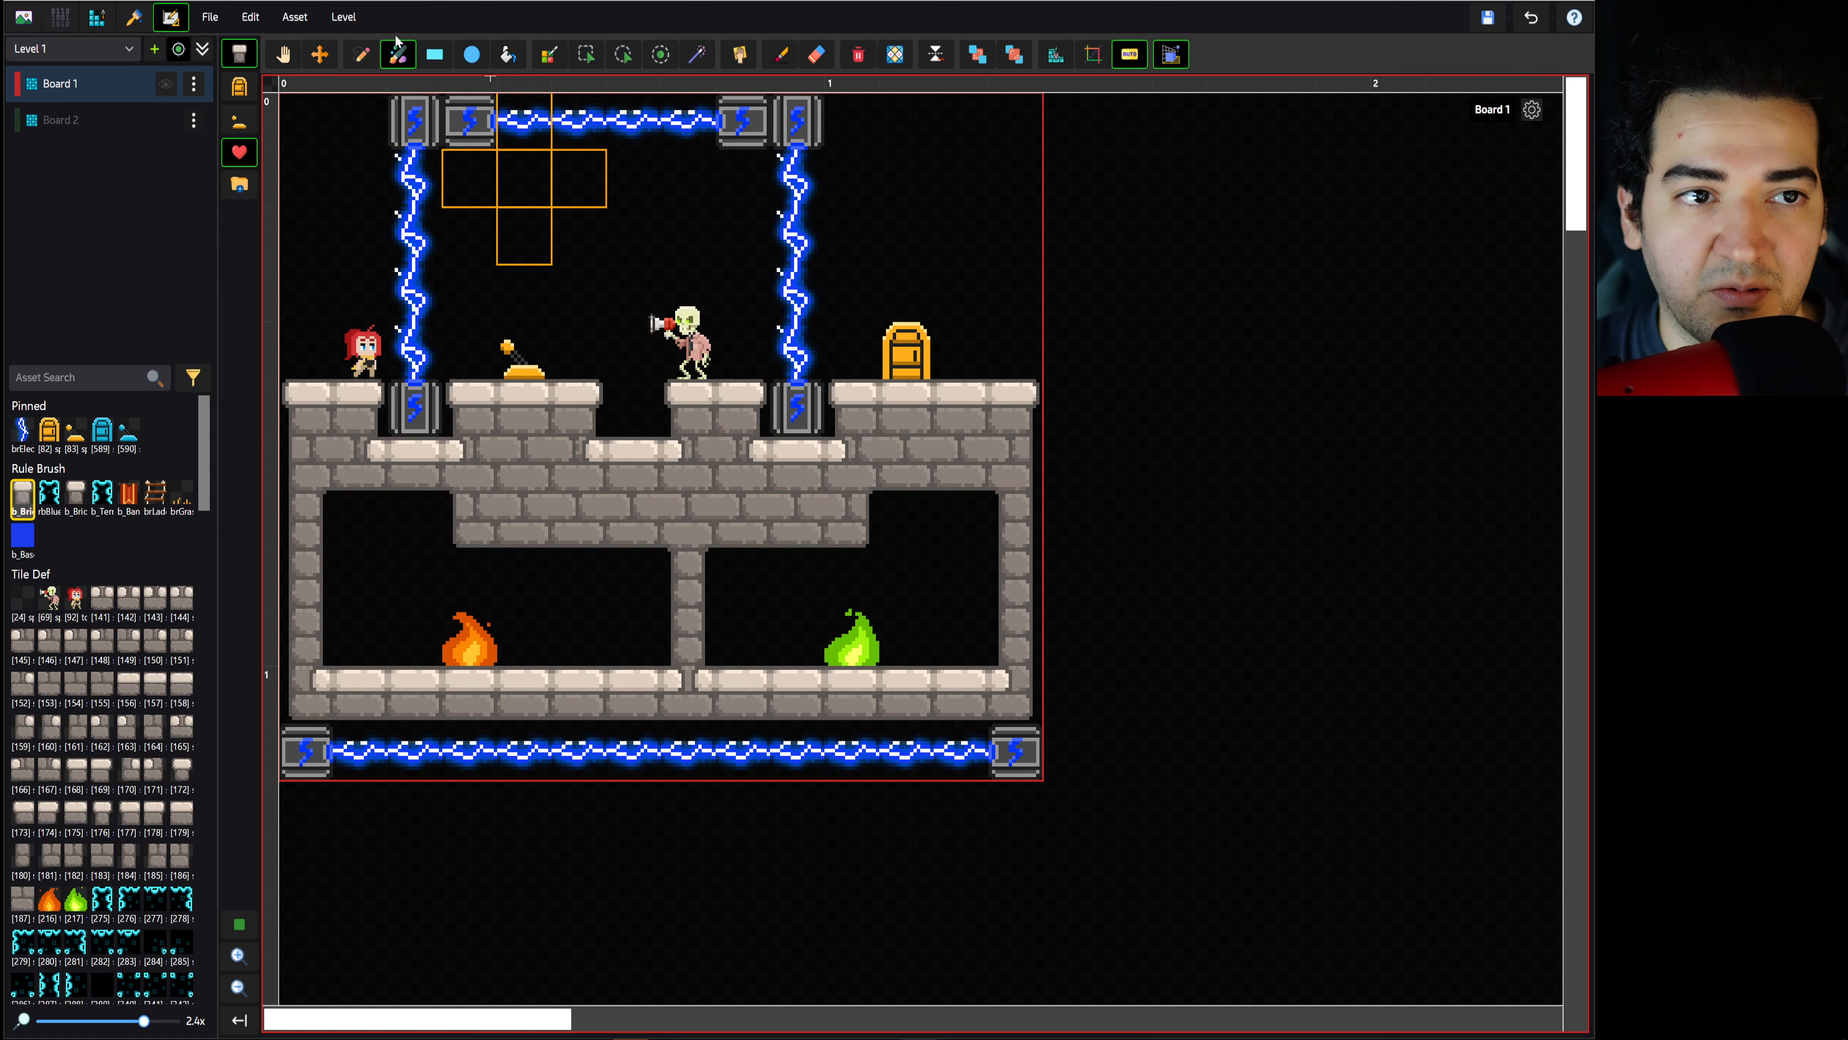
{"action": "mouse_move", "coordinate": [398, 54]}
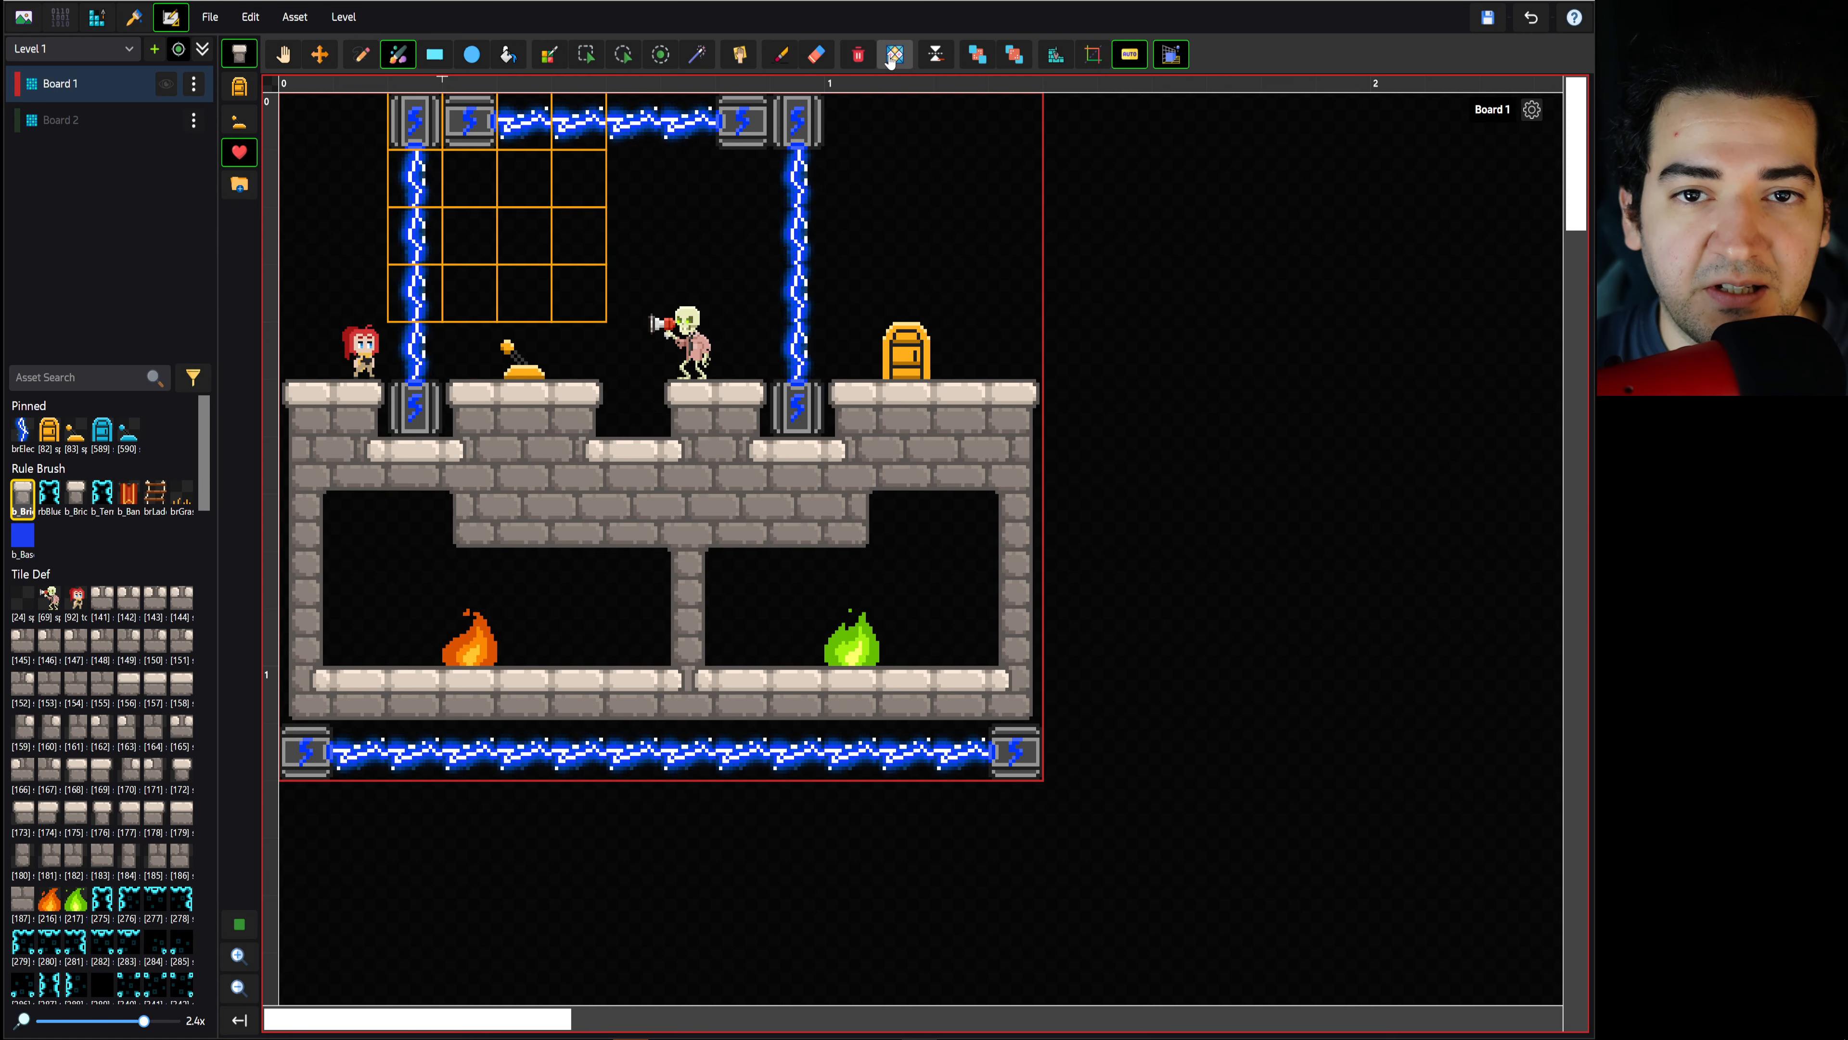
Try the column deletion mode over the door's column, and change the row and column tool to adding rows
{"action": "left_click", "coordinate": [936, 53]}
{"action": "left_click", "coordinate": [915, 107]}
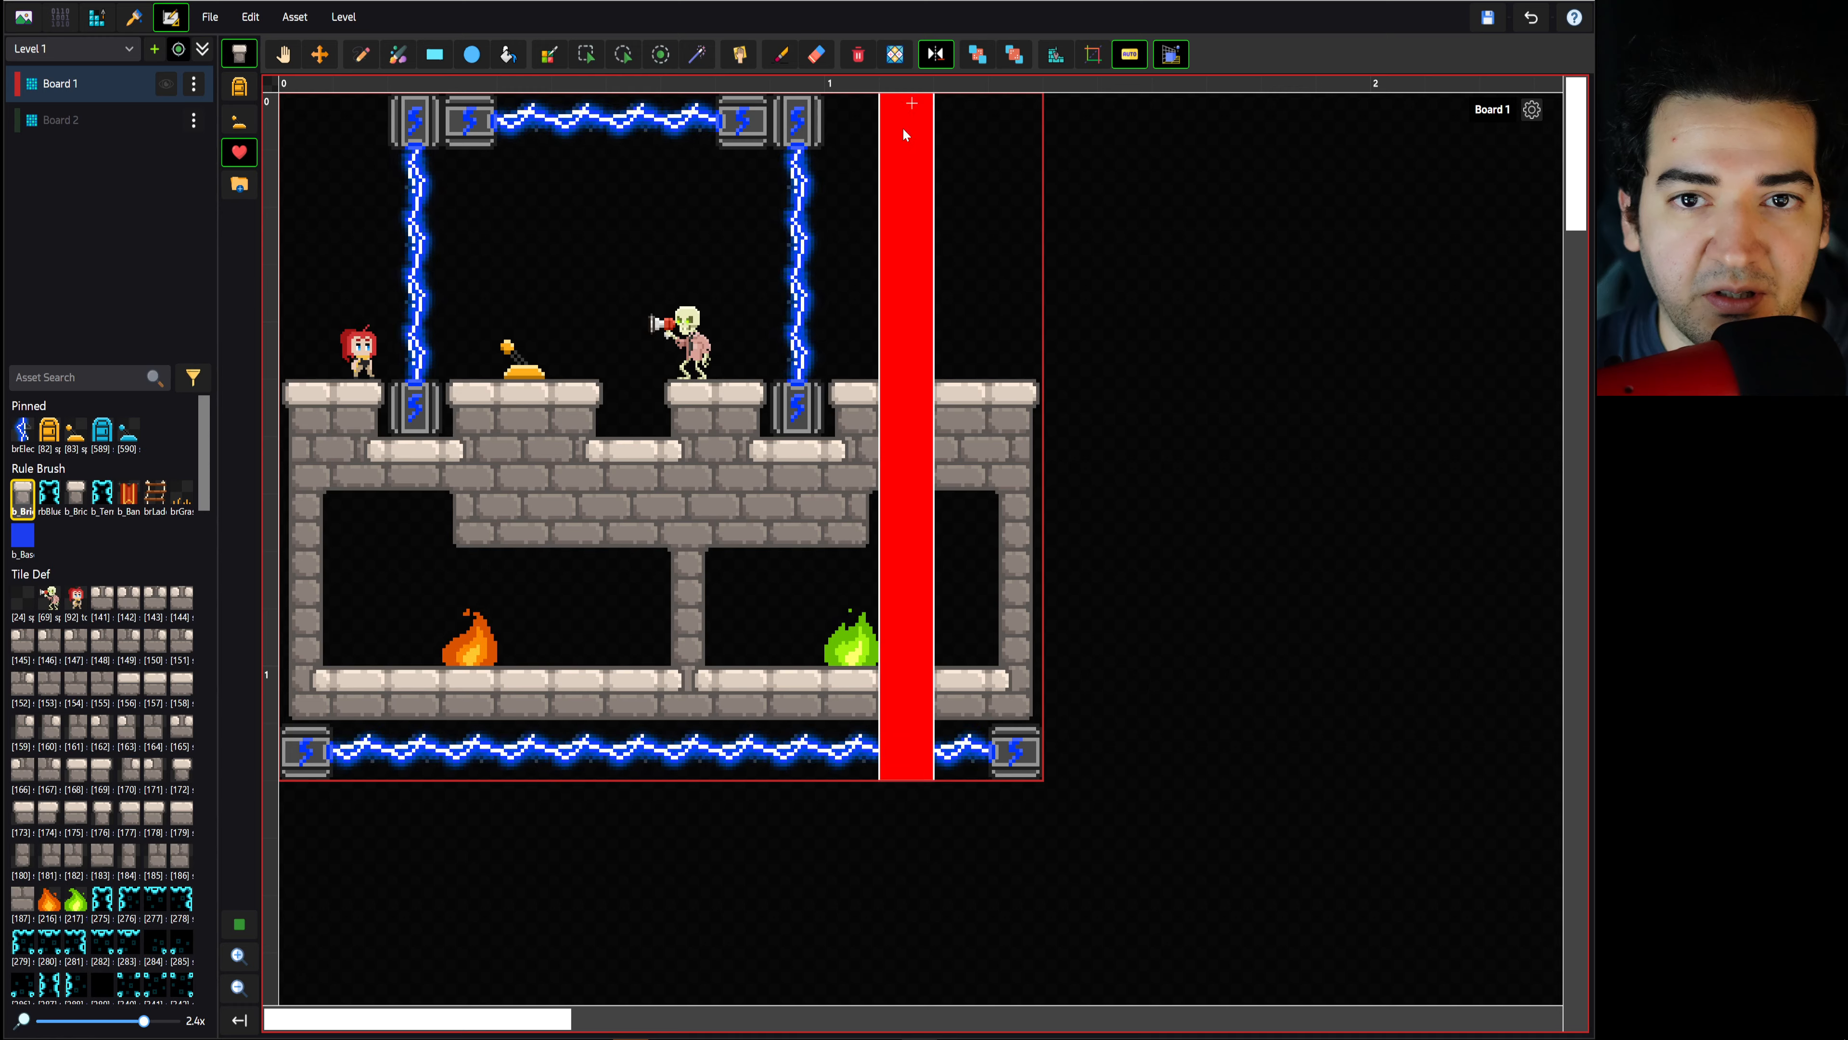
{"action": "left_click", "coordinate": [936, 54]}
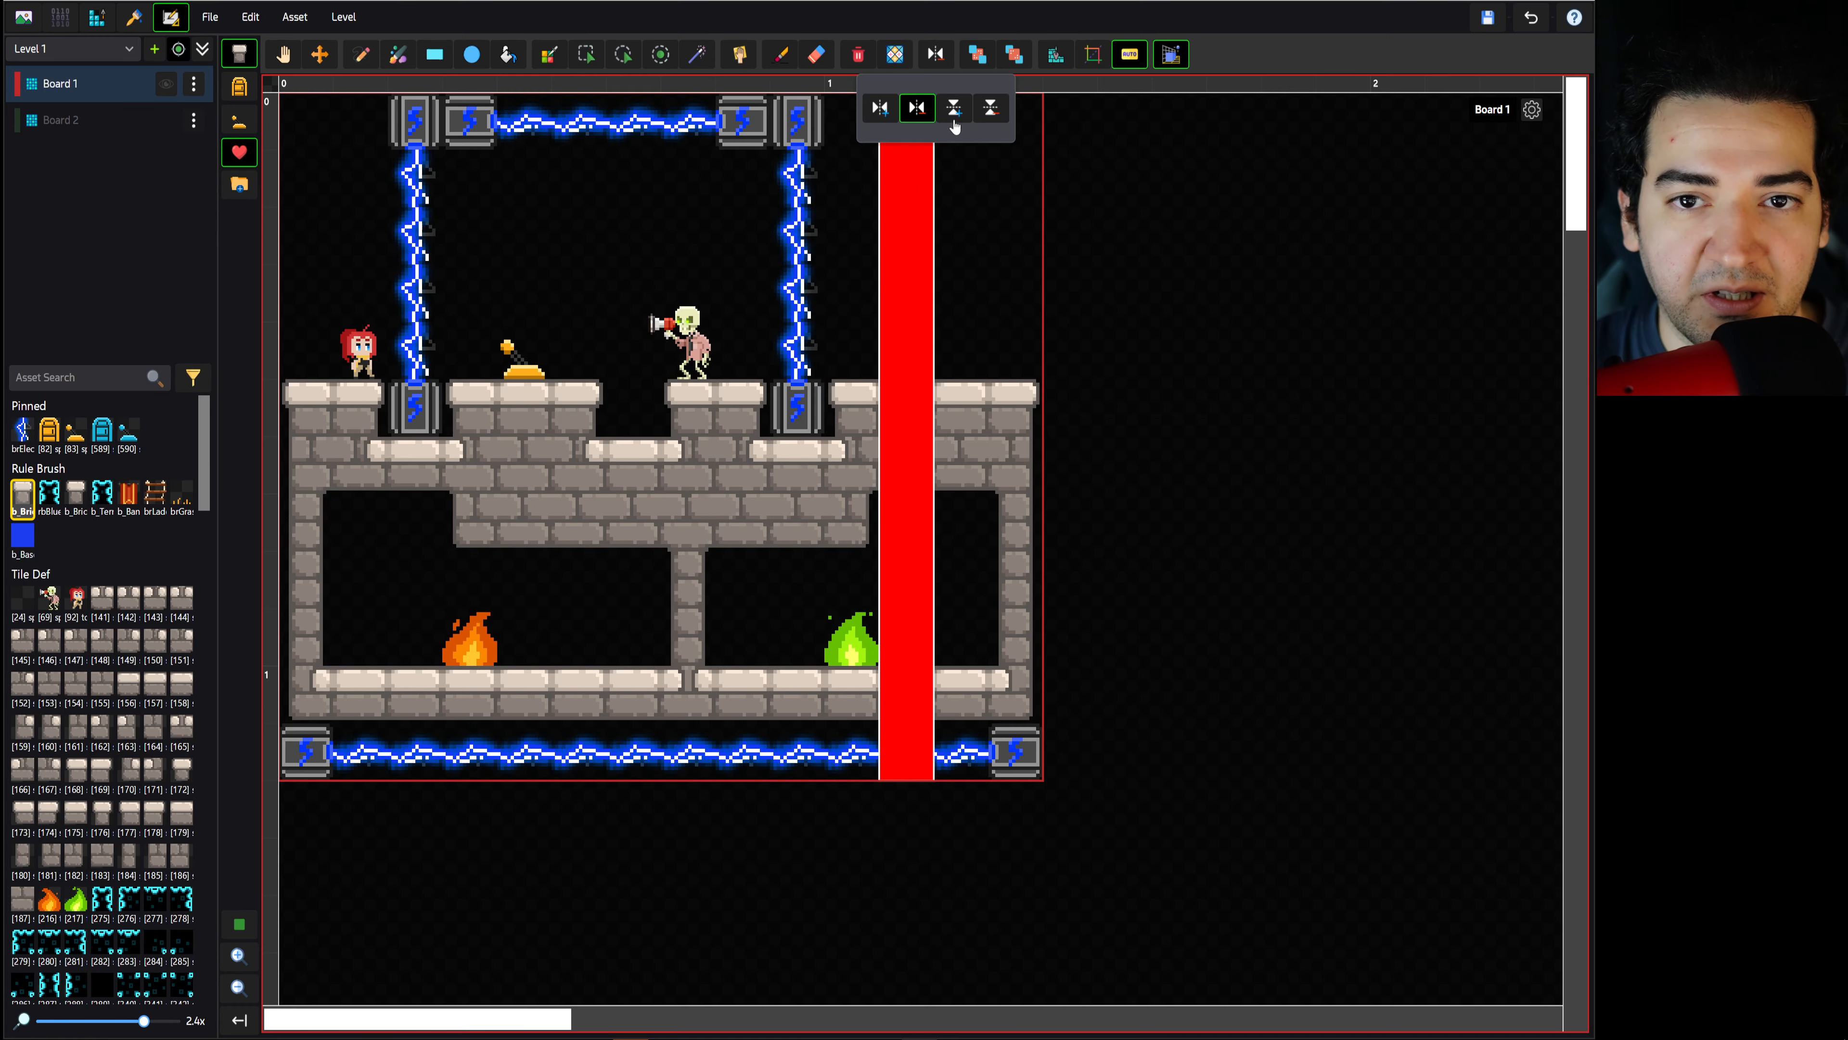
{"action": "left_click", "coordinate": [953, 112]}
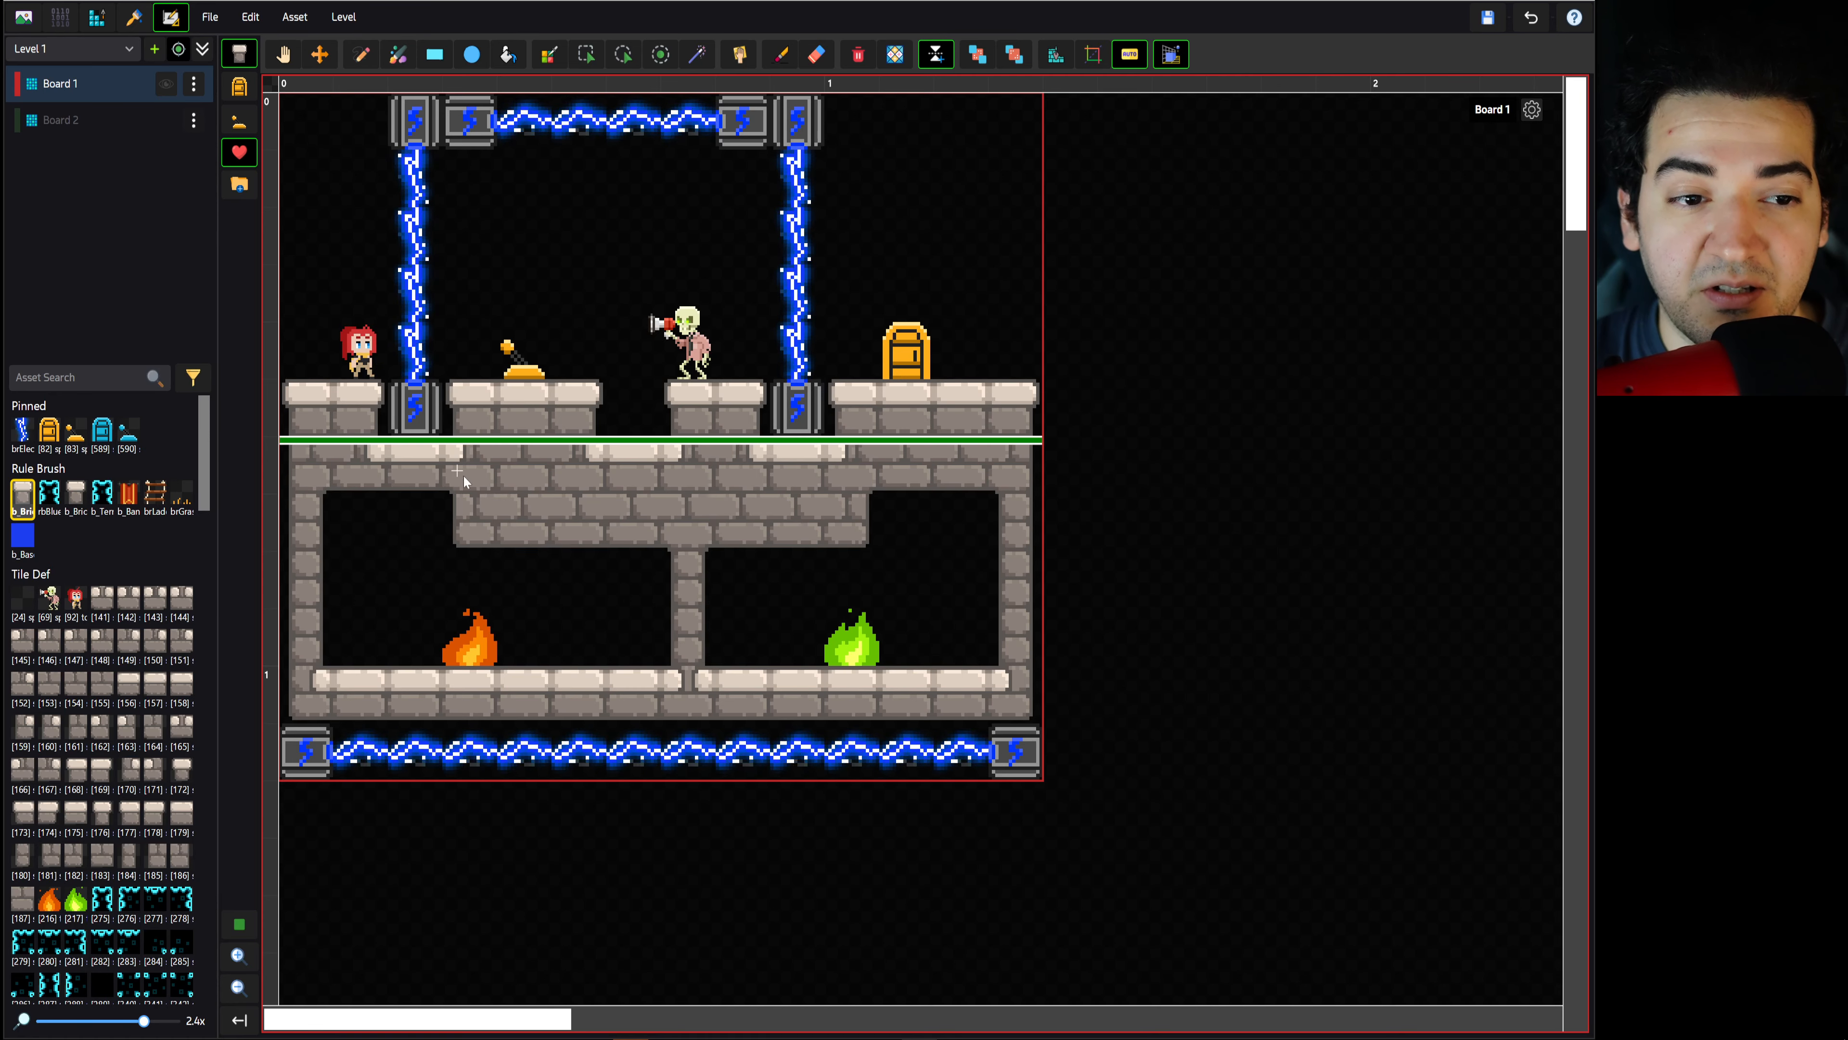
Add two rows through the brickwork of Board 1 above the lower chambers, and undo both additions
{"action": "left_click", "coordinate": [500, 502]}
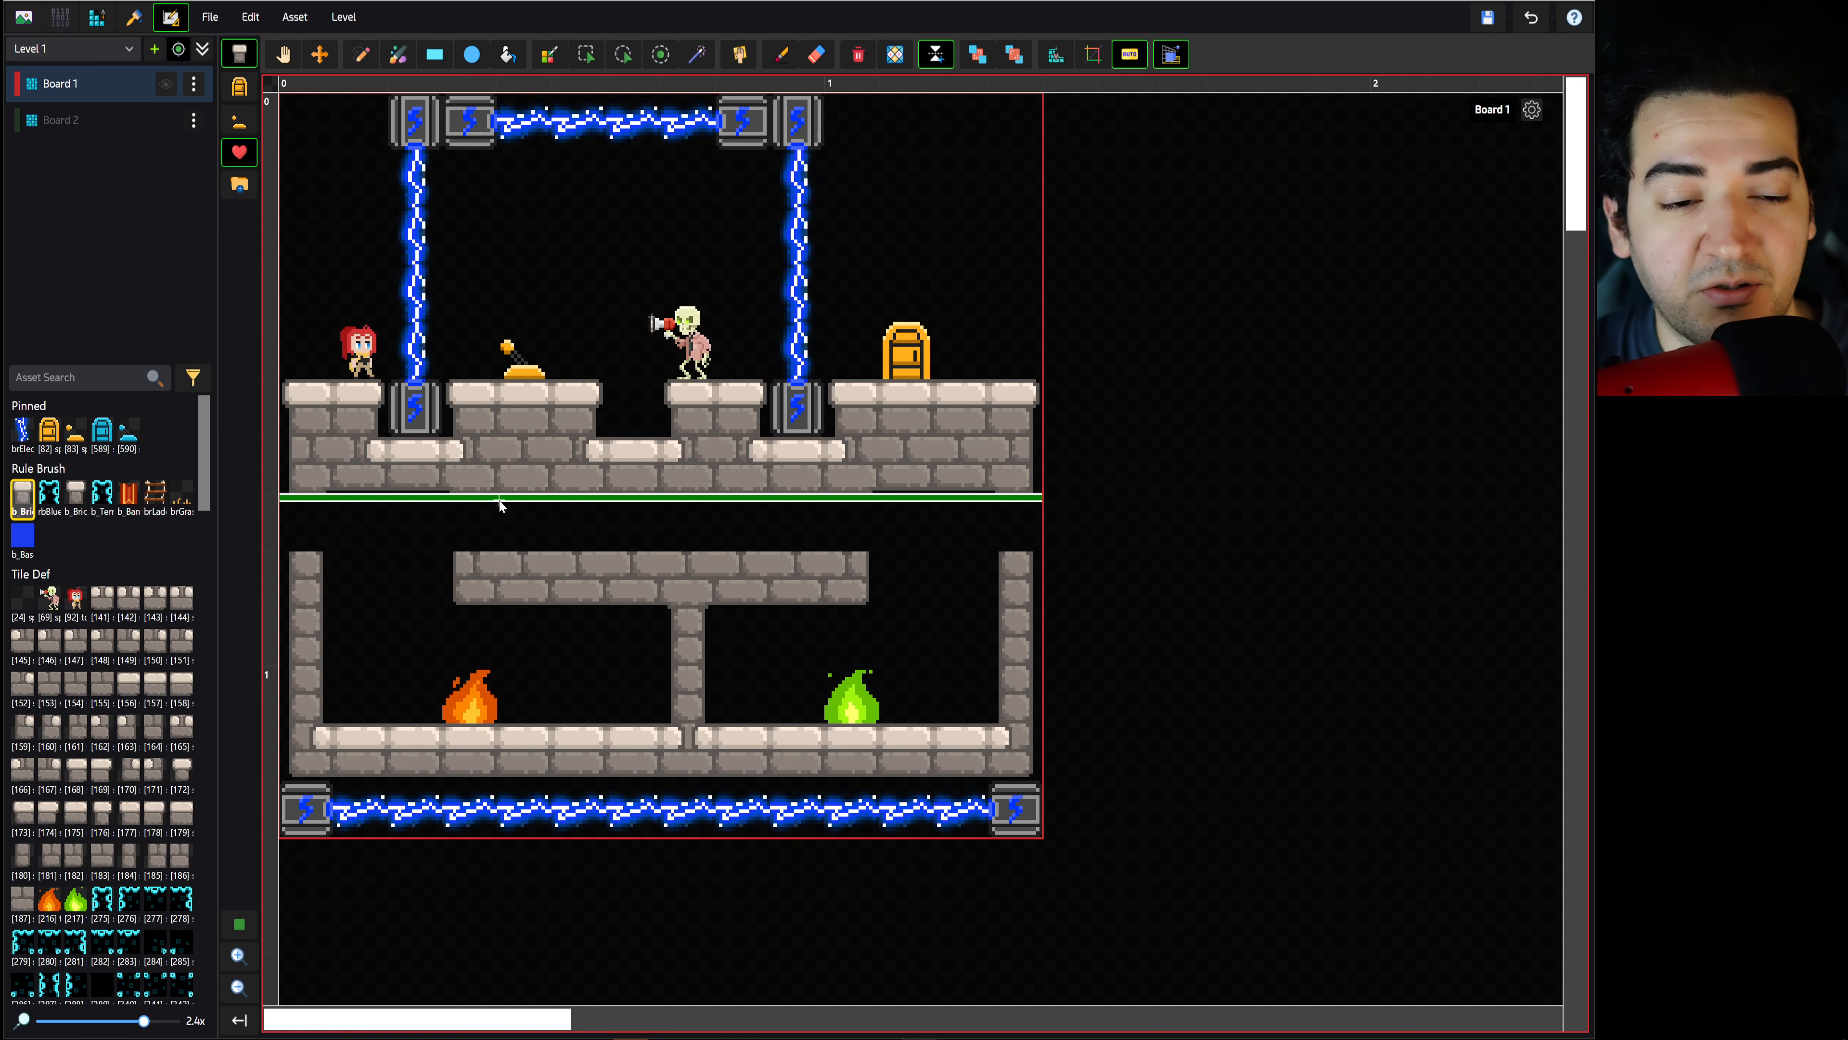
{"action": "left_click", "coordinate": [493, 508]}
{"action": "key", "text": "ctrl+z"}
{"action": "key", "text": "ctrl+z"}
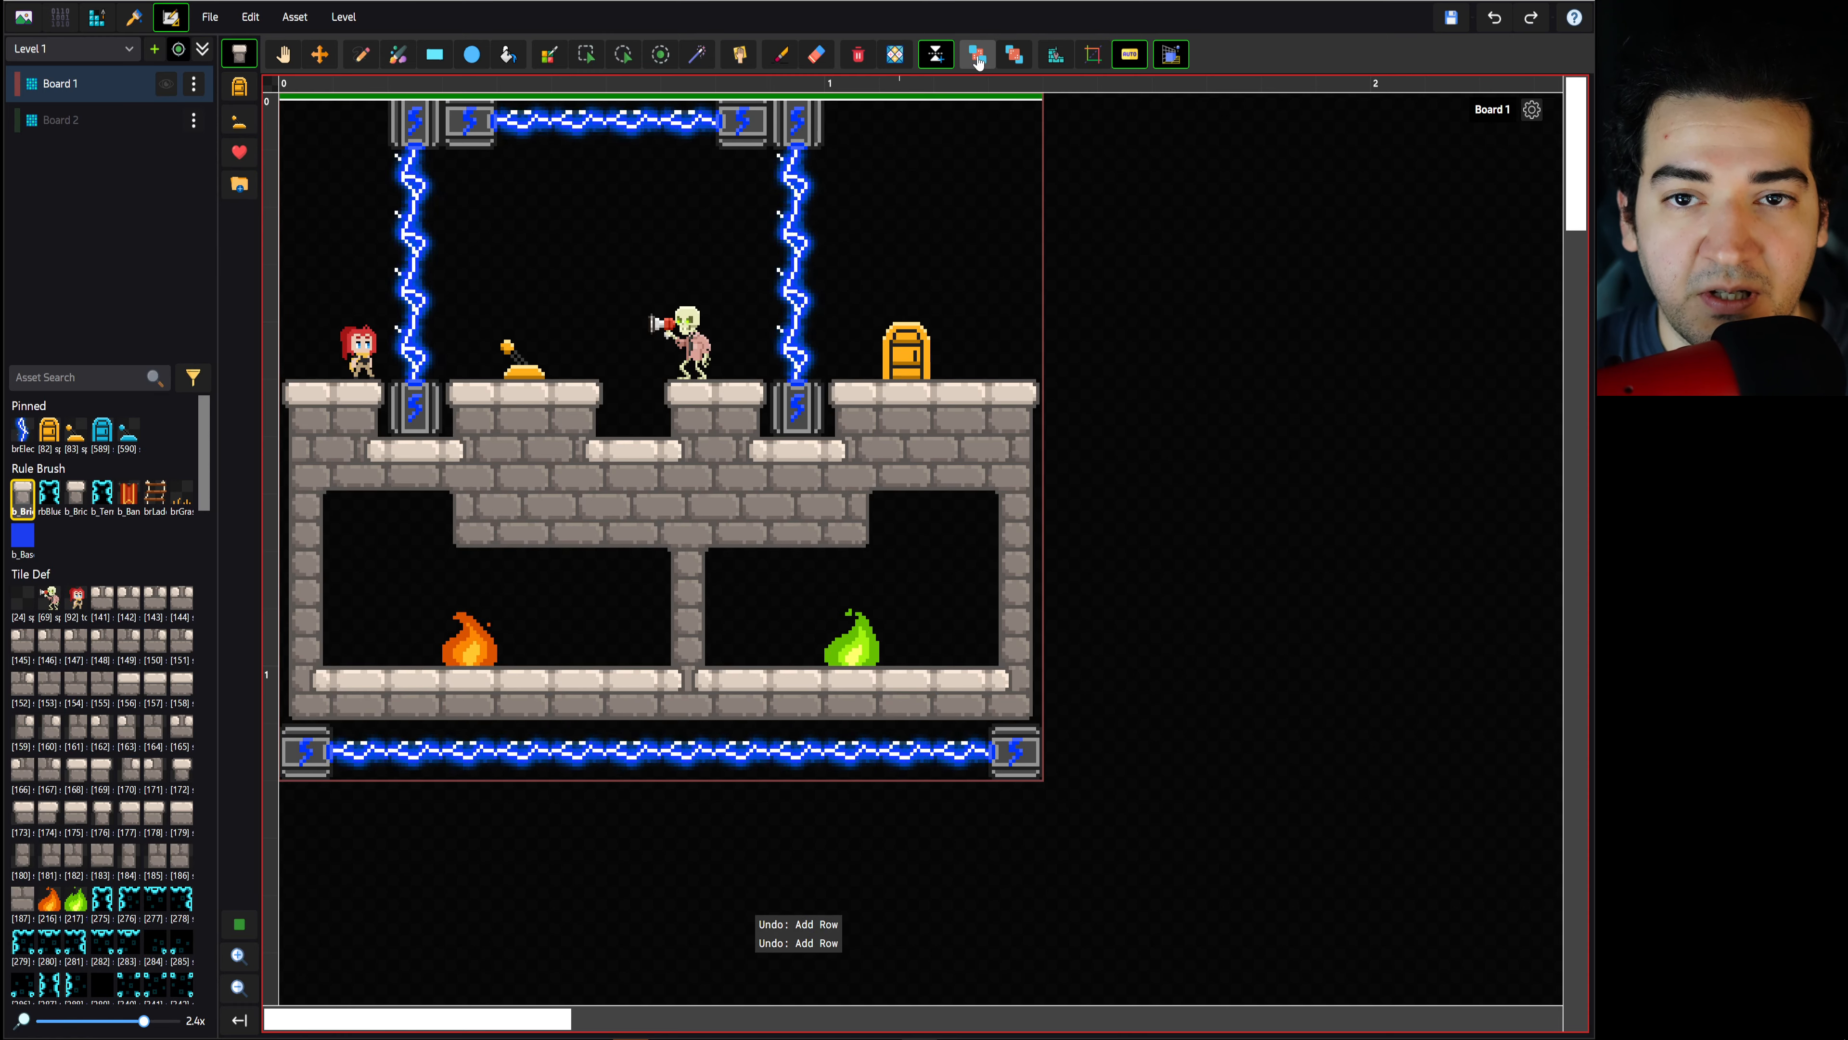
Move Board 1 in front of Board 2, send it to the back, and bring it to the front again
{"action": "left_click", "coordinate": [1004, 56]}
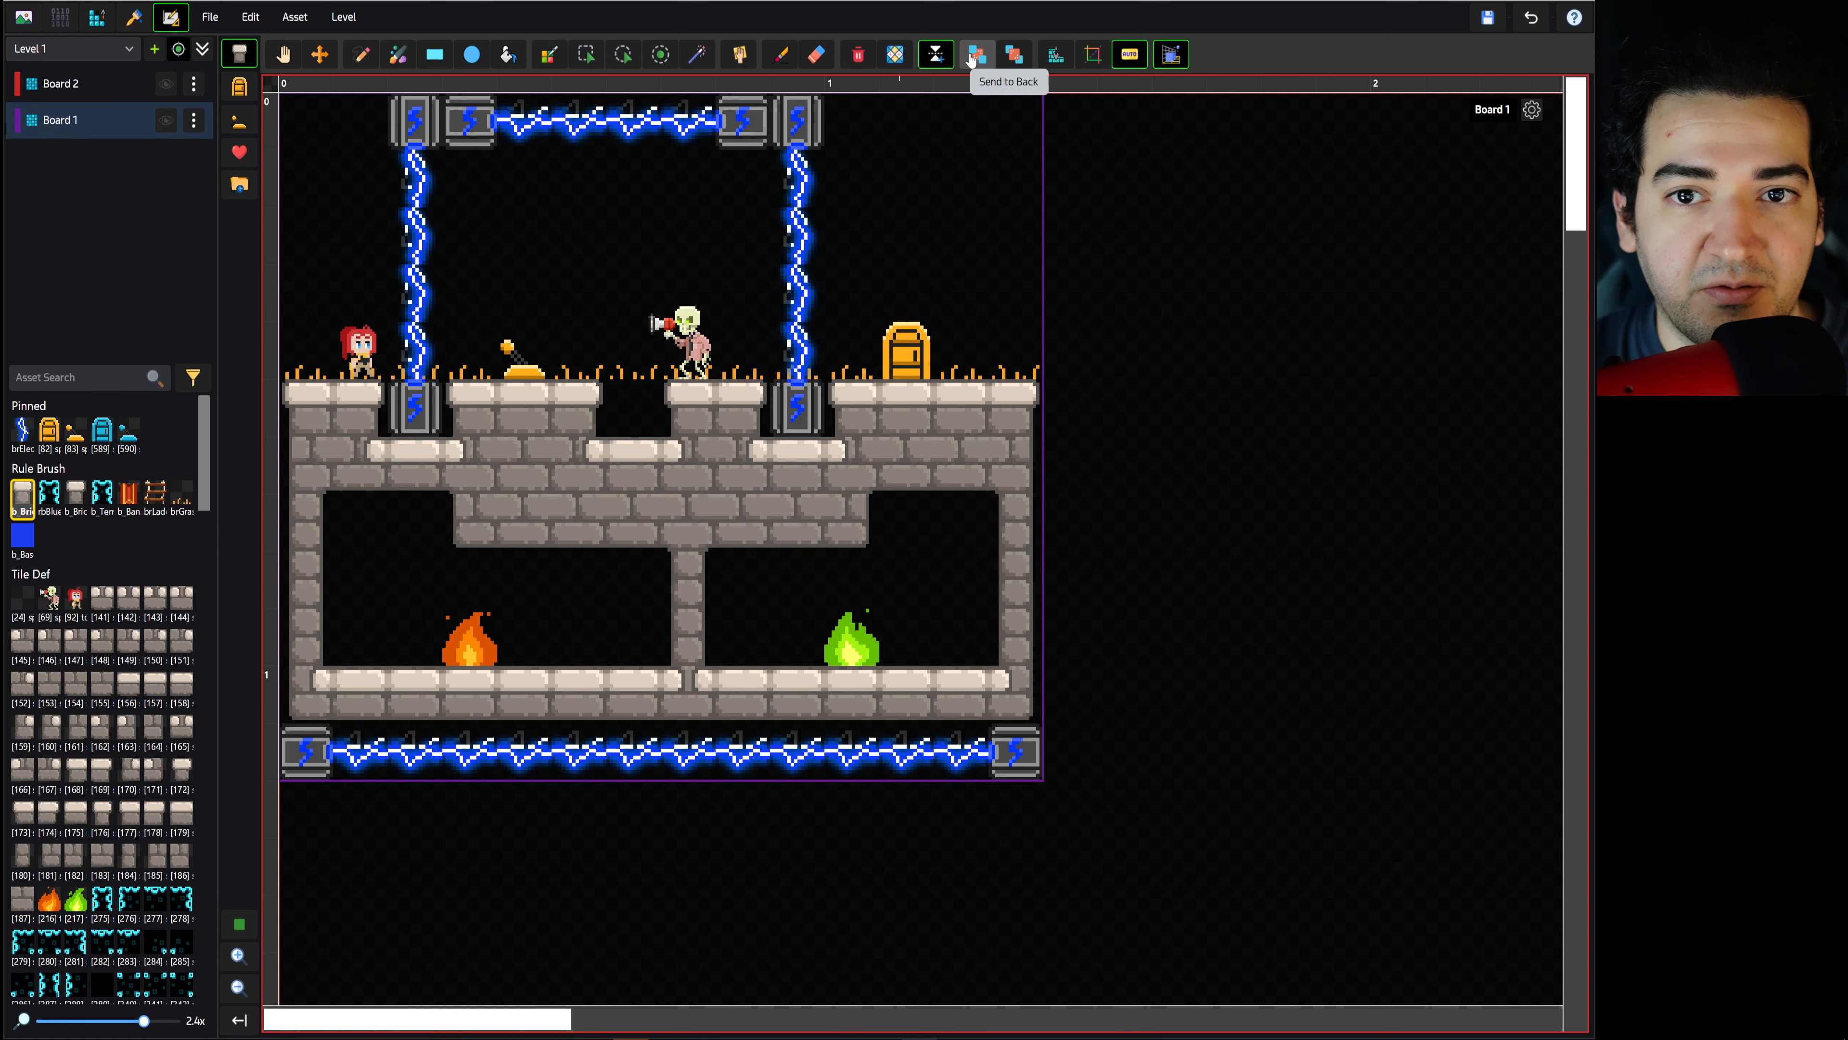
{"action": "left_click", "coordinate": [979, 59]}
{"action": "left_click", "coordinate": [1011, 57]}
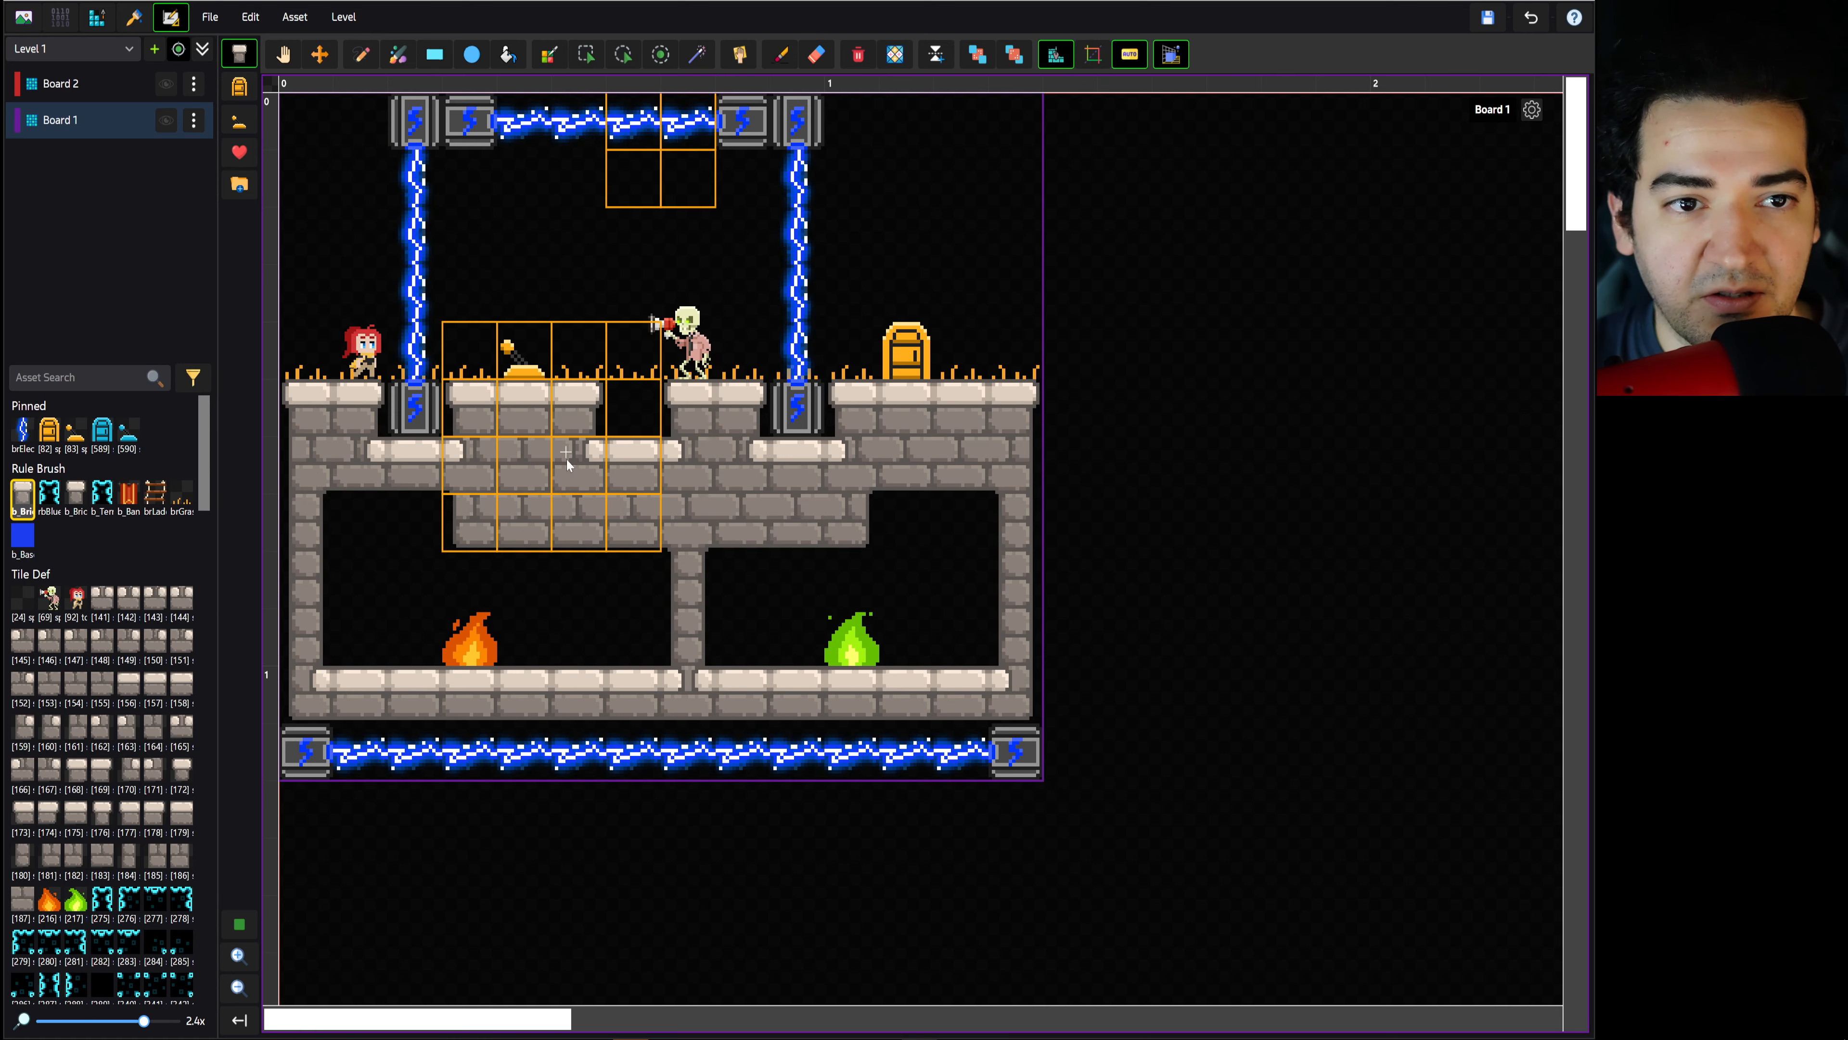
Reduce the collision brush size to 2 and paint Wall collision across the central brickwork and the bricks below the orange door
{"action": "left_click", "coordinate": [1056, 56]}
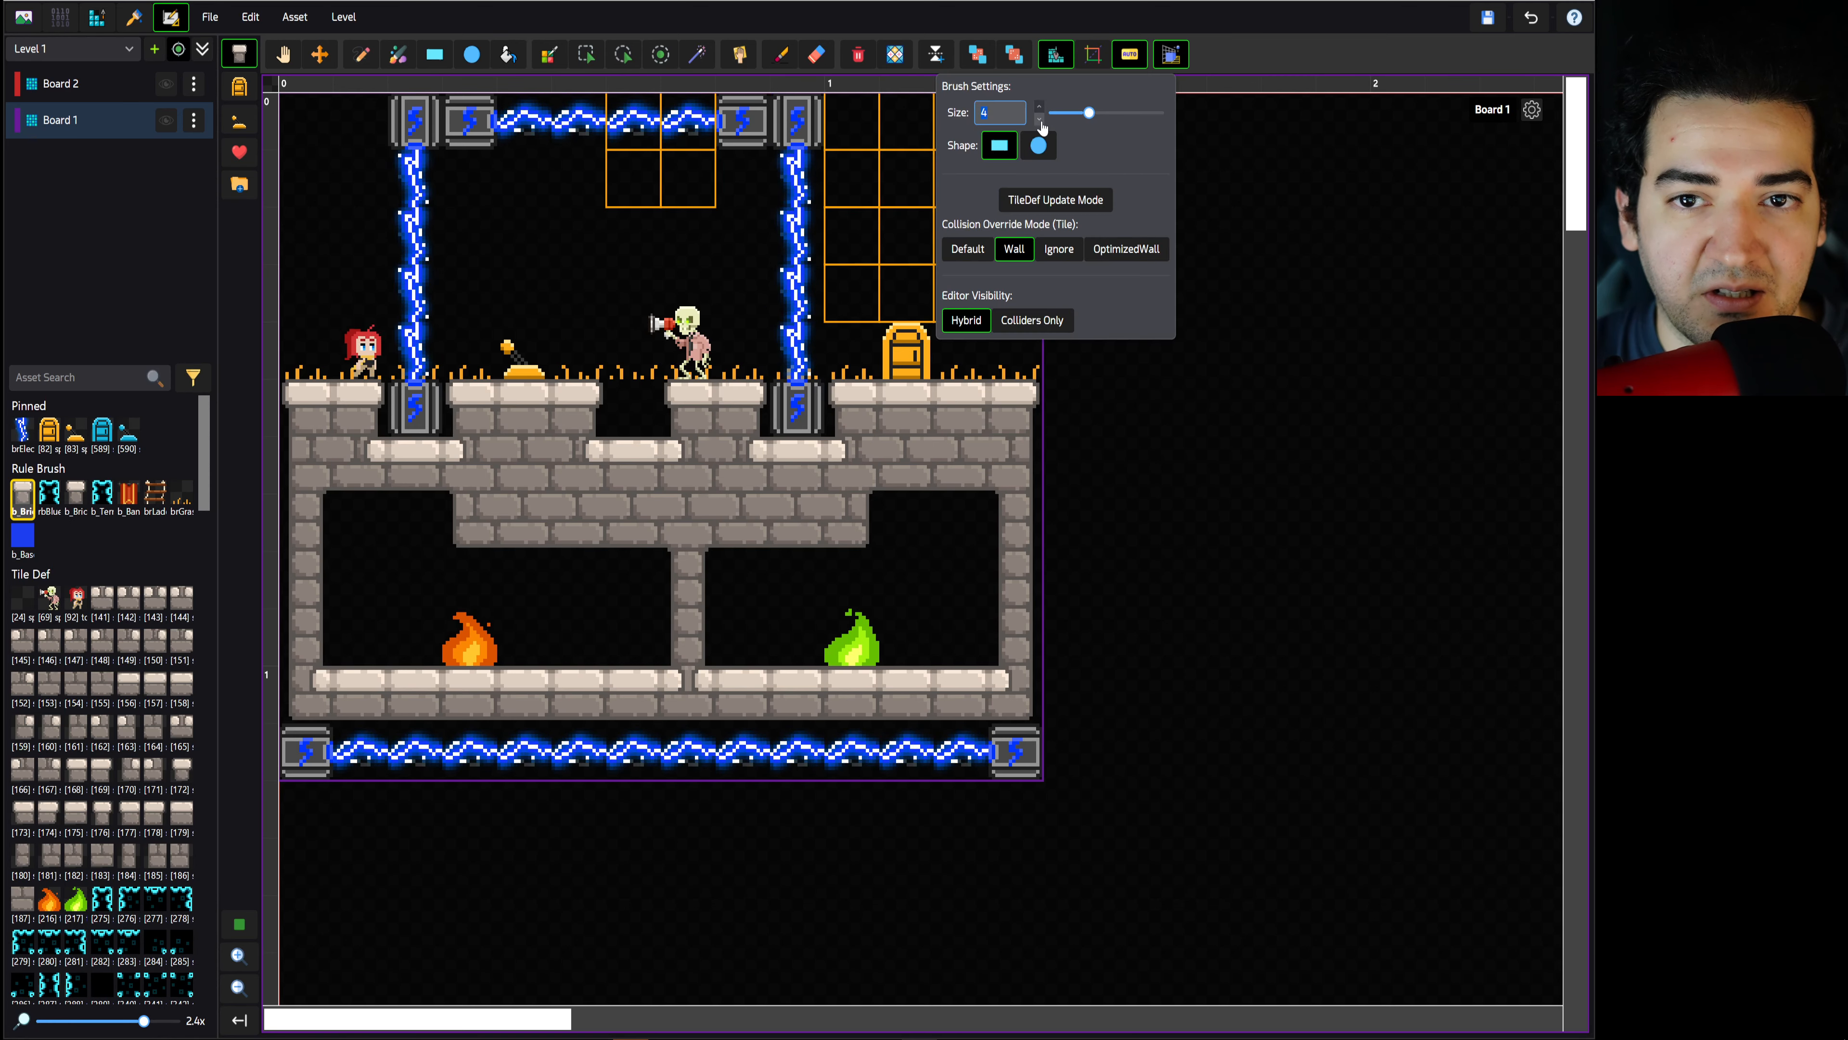
{"action": "left_click", "coordinate": [1039, 119]}
{"action": "left_click", "coordinate": [1040, 119]}
{"action": "left_click", "coordinate": [1054, 37]}
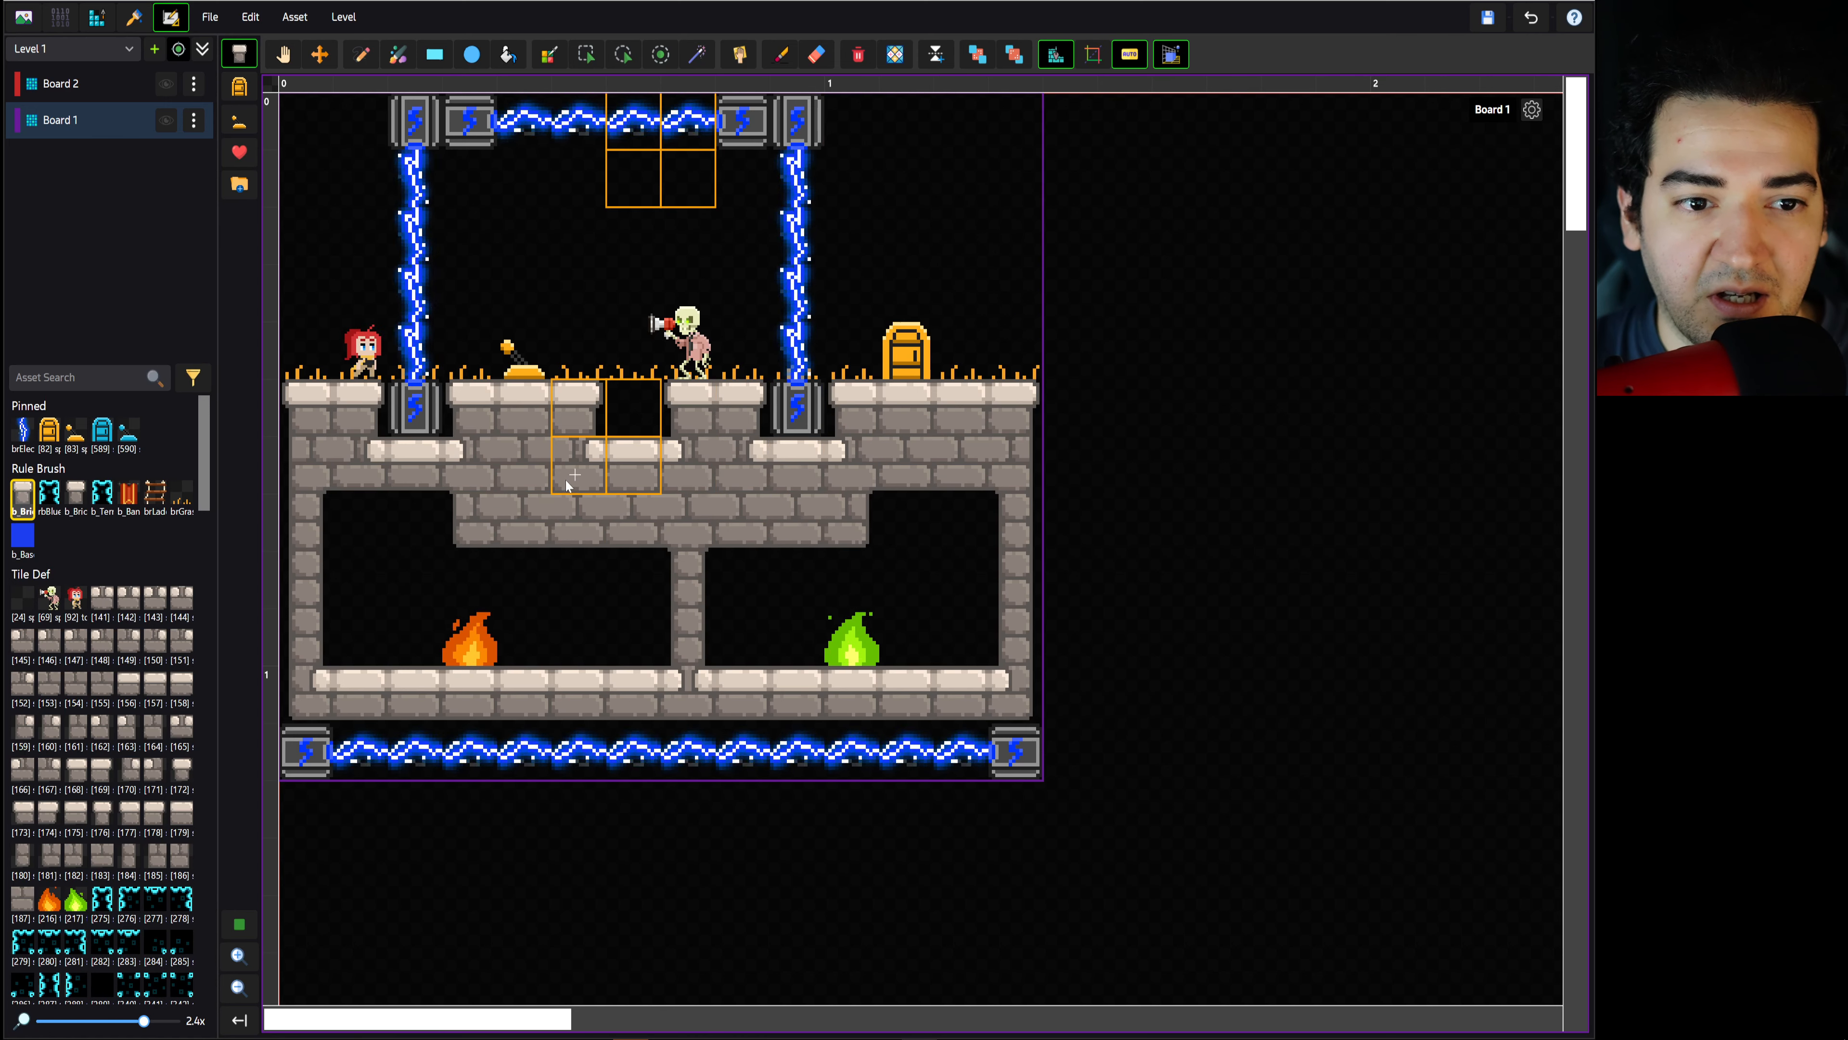
{"action": "left_click_drag", "start_coordinate": [527, 503], "coordinate": [784, 497]}
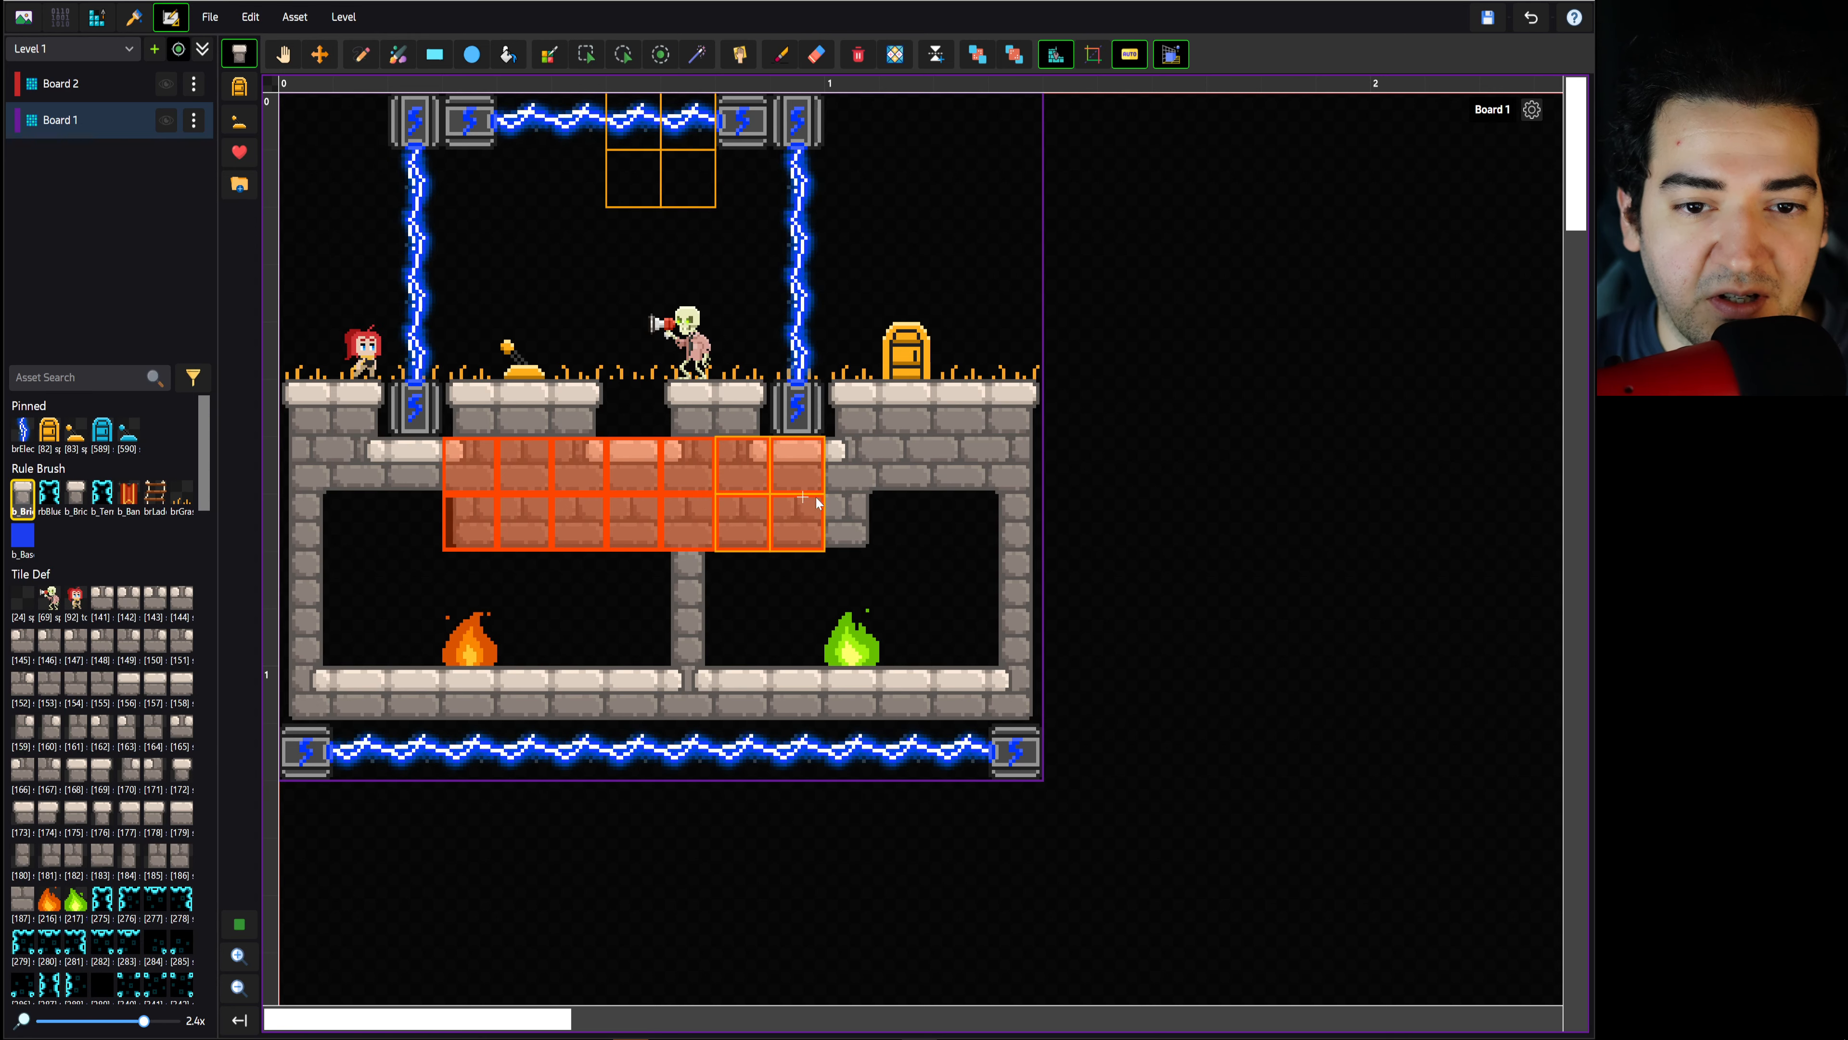
{"action": "left_click", "coordinate": [856, 498]}
{"action": "left_click_drag", "start_coordinate": [958, 435], "coordinate": [1034, 437]}
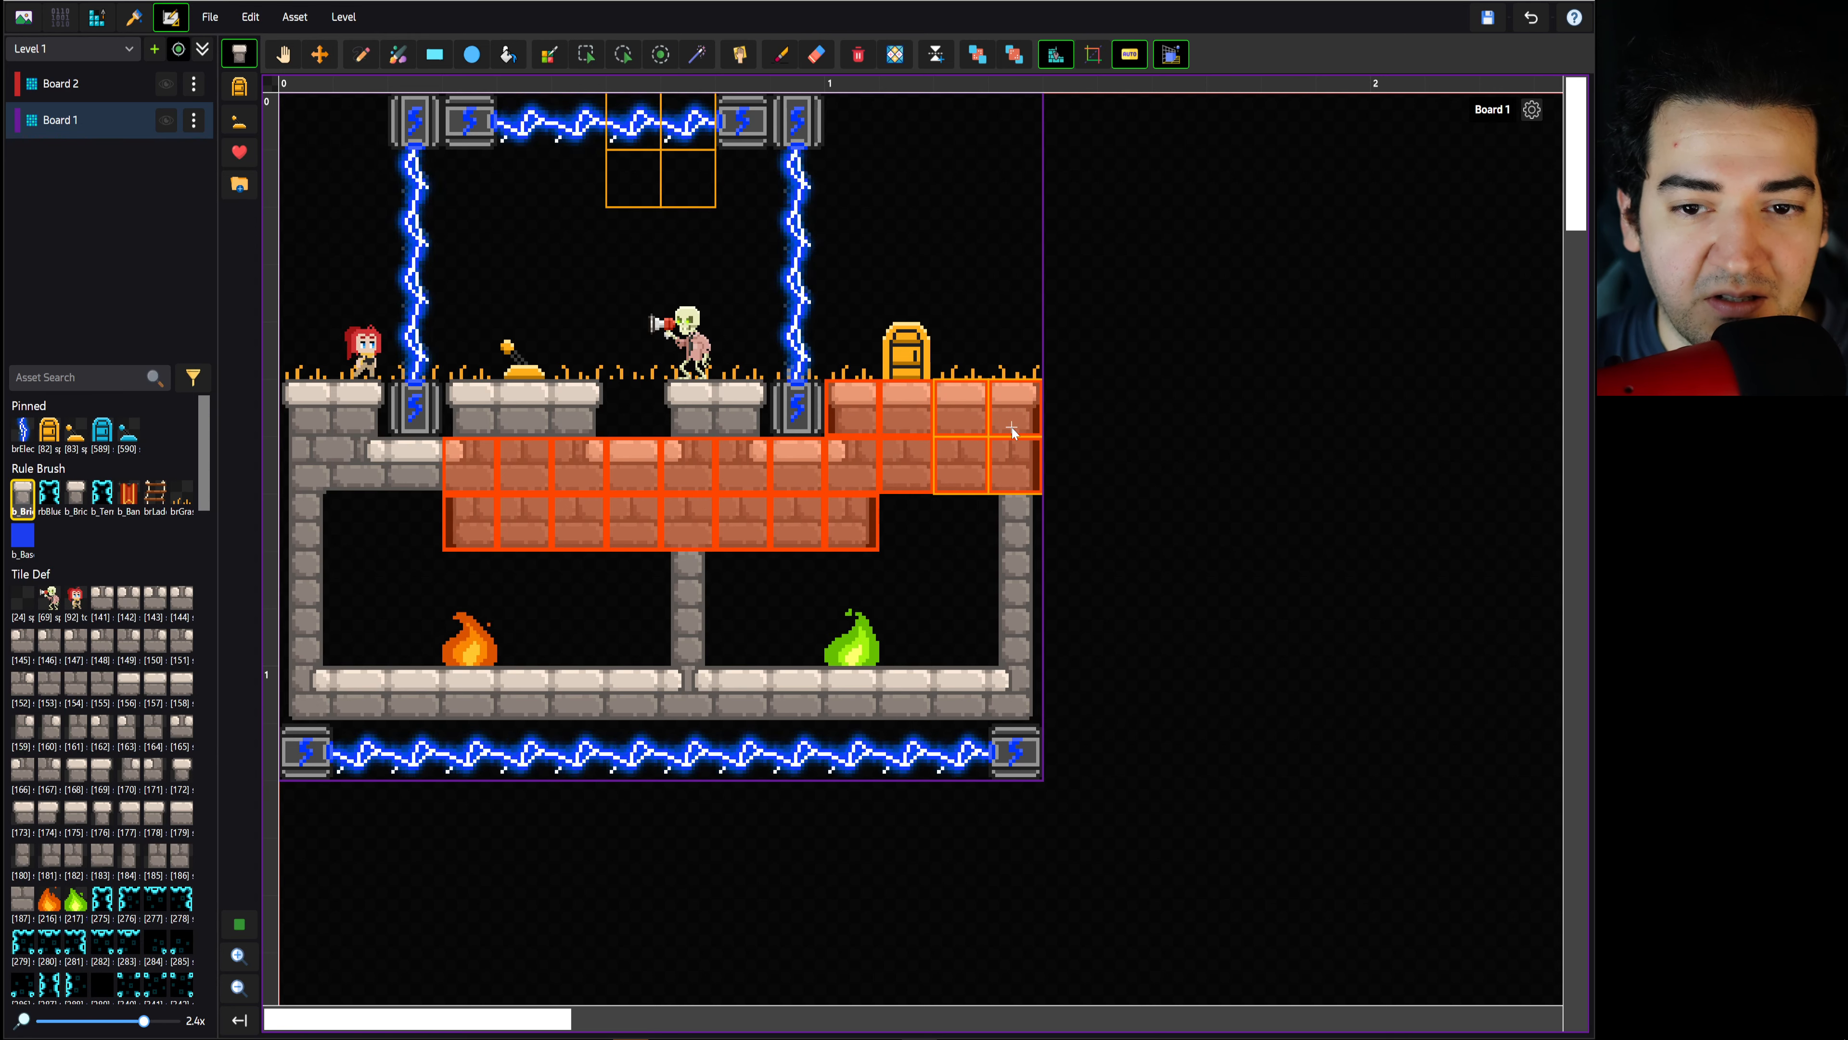
Switch the brush's tile collision override mode to OptimizedWall, and change it to Ignore
{"action": "left_click", "coordinate": [1055, 54]}
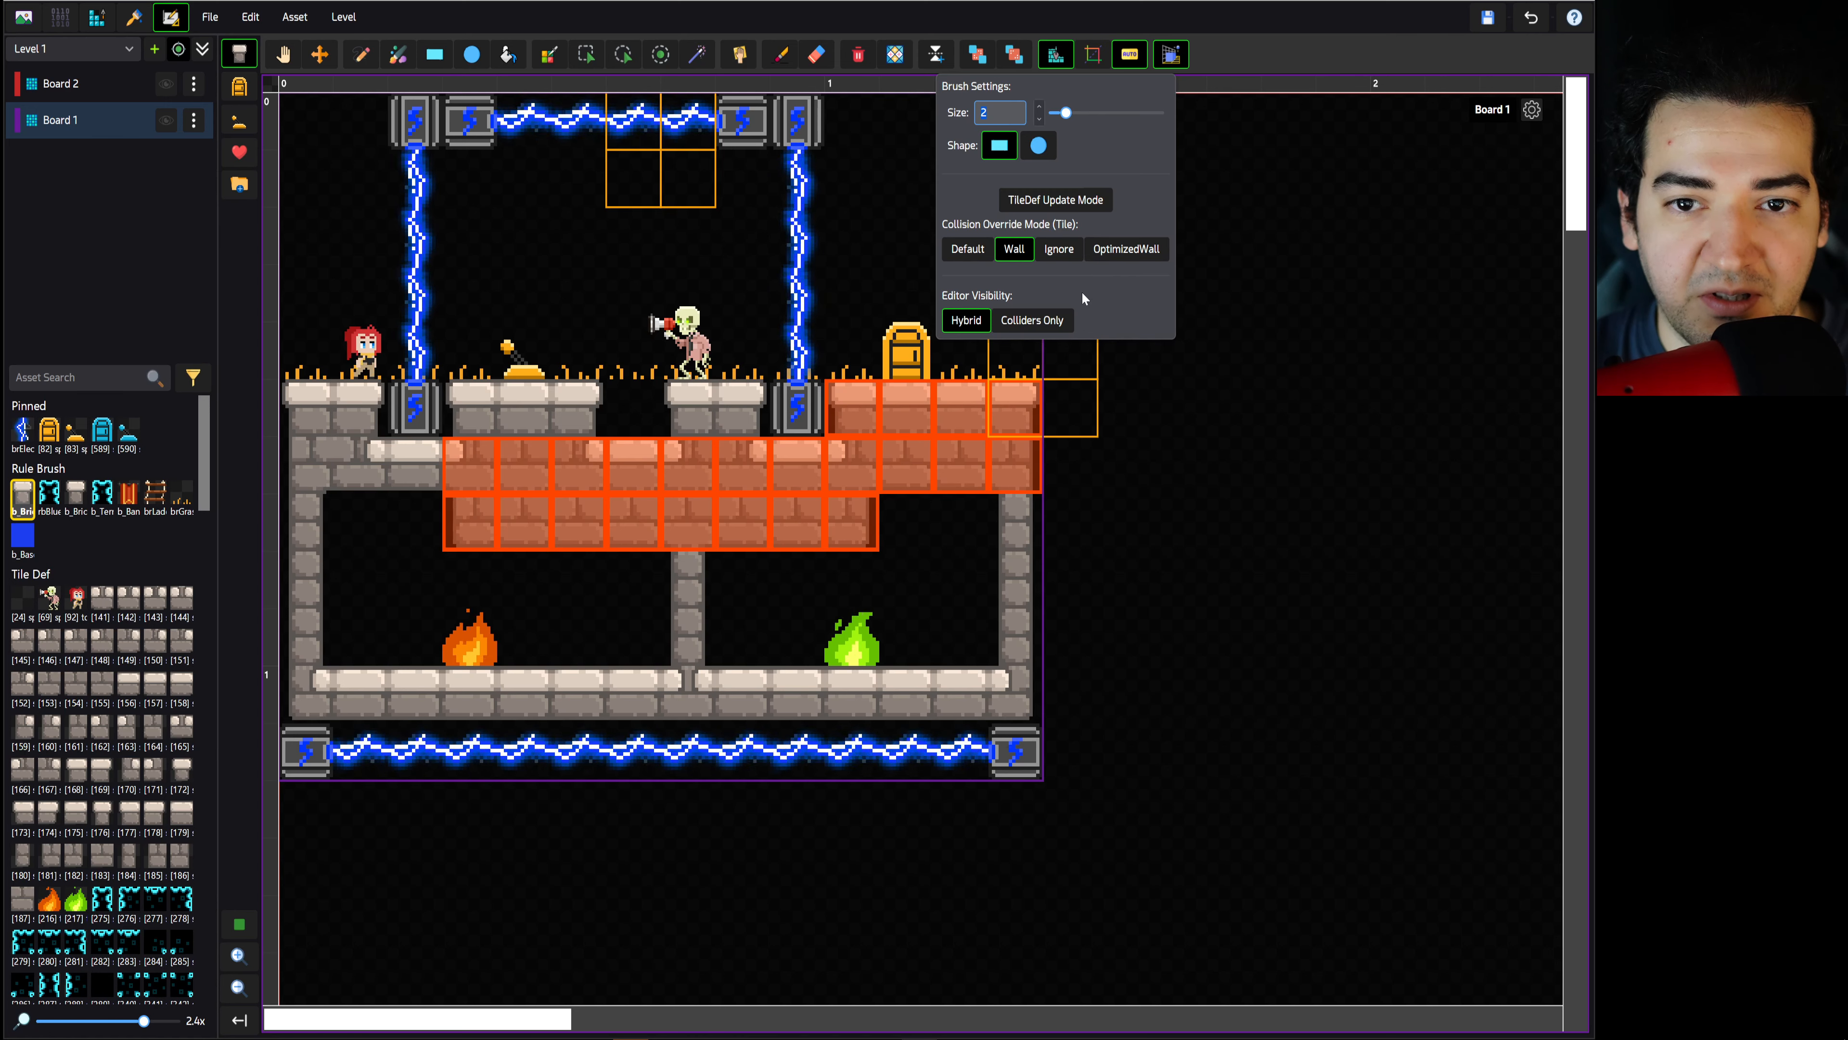
{"action": "left_click", "coordinate": [1124, 249]}
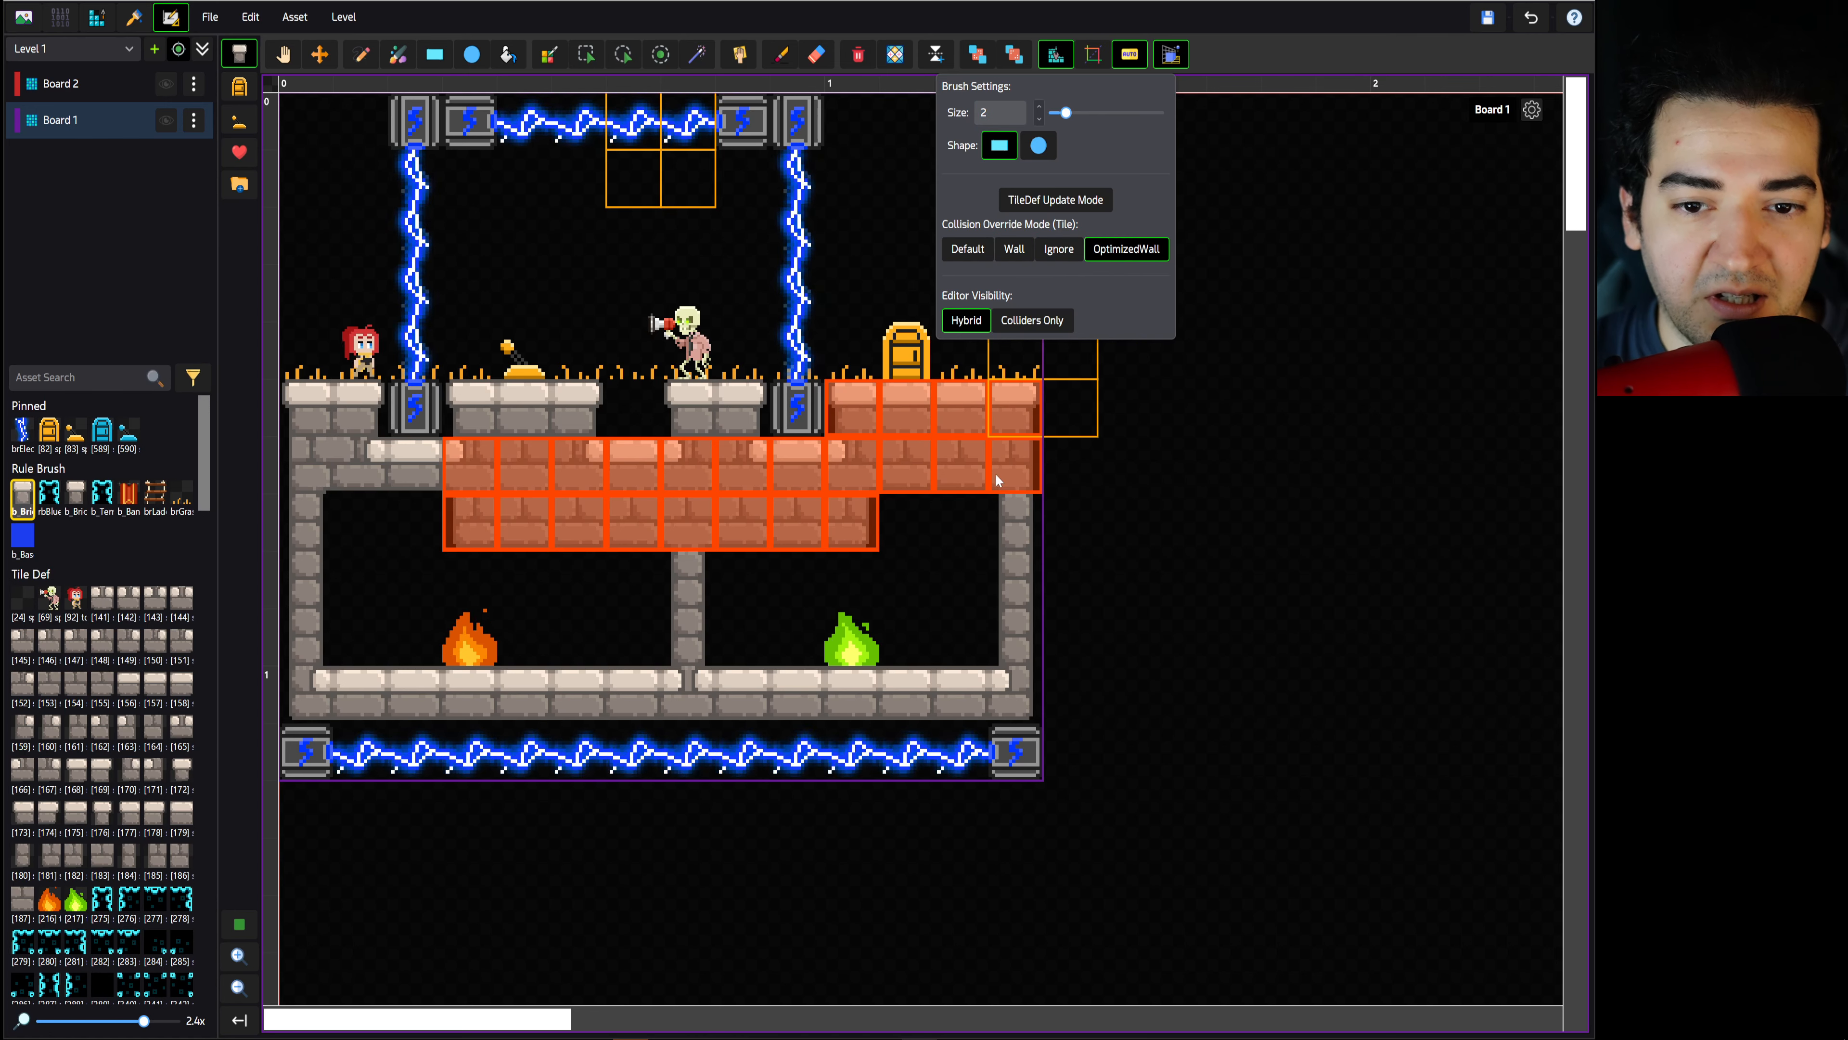
{"action": "left_click", "coordinate": [1066, 257]}
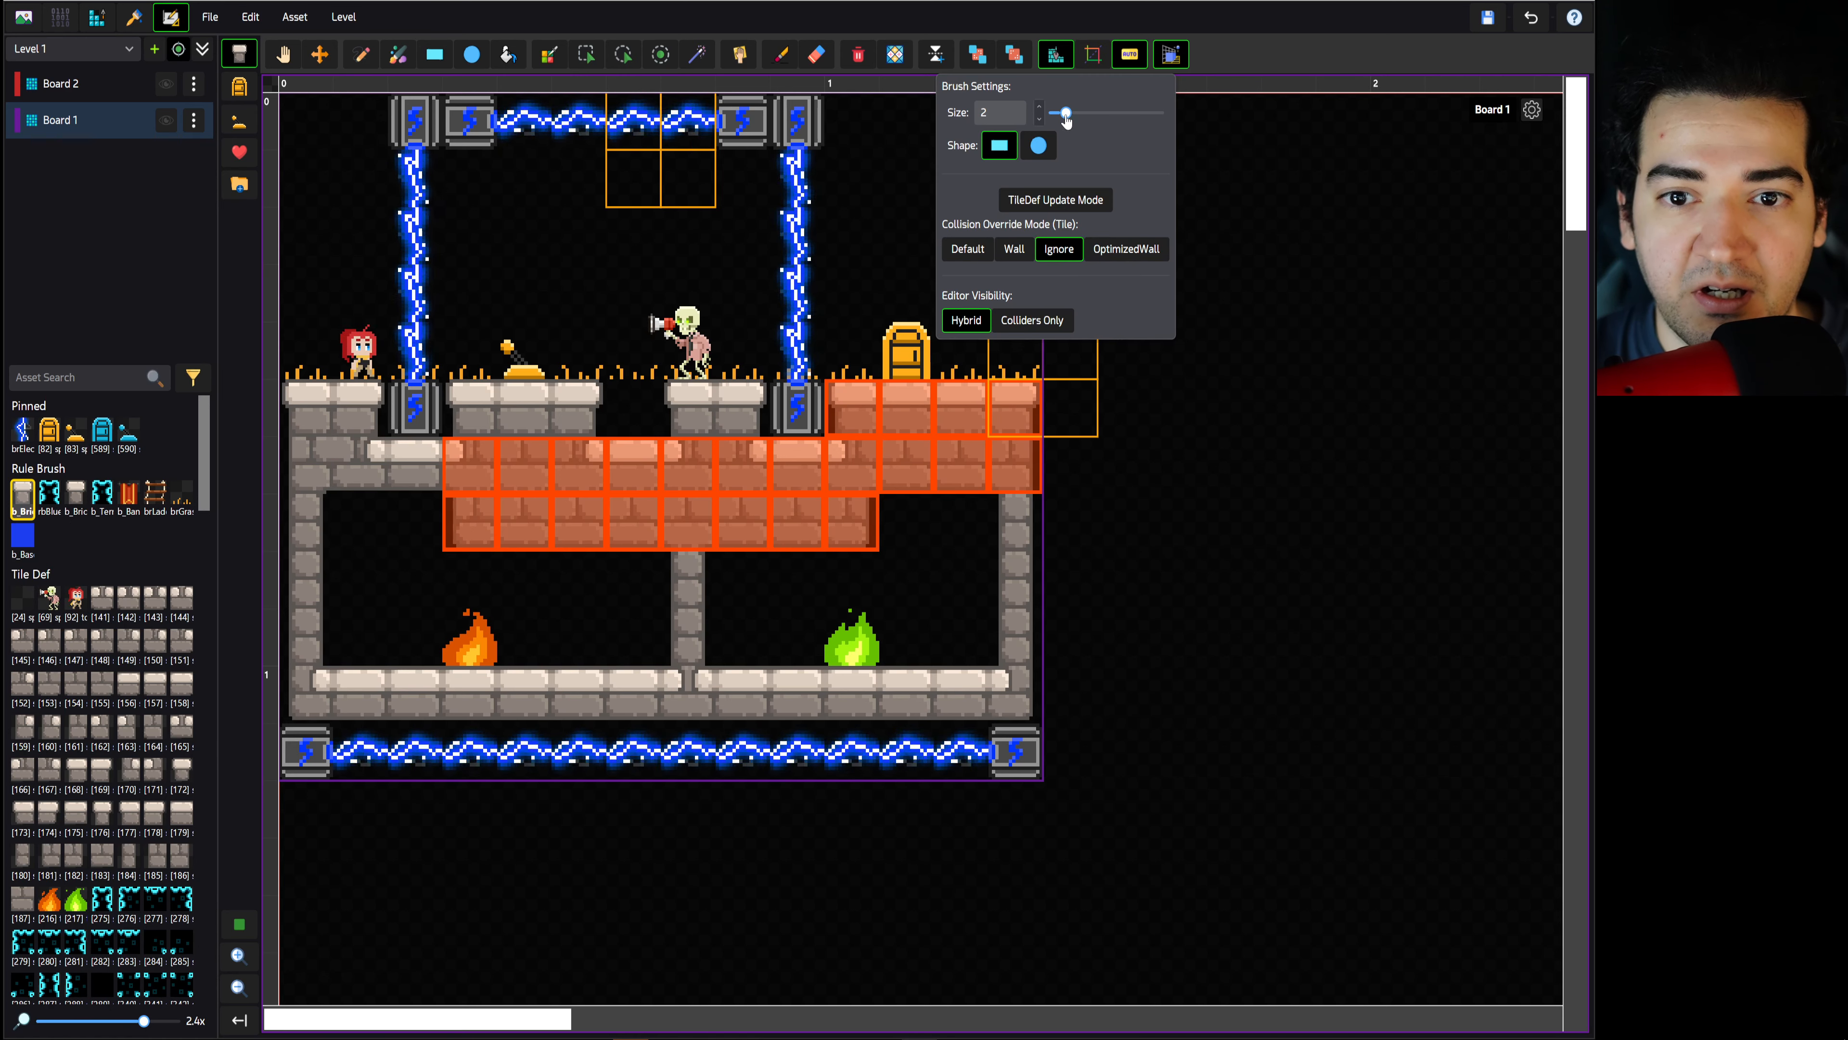
{"action": "left_click", "coordinate": [1056, 54]}
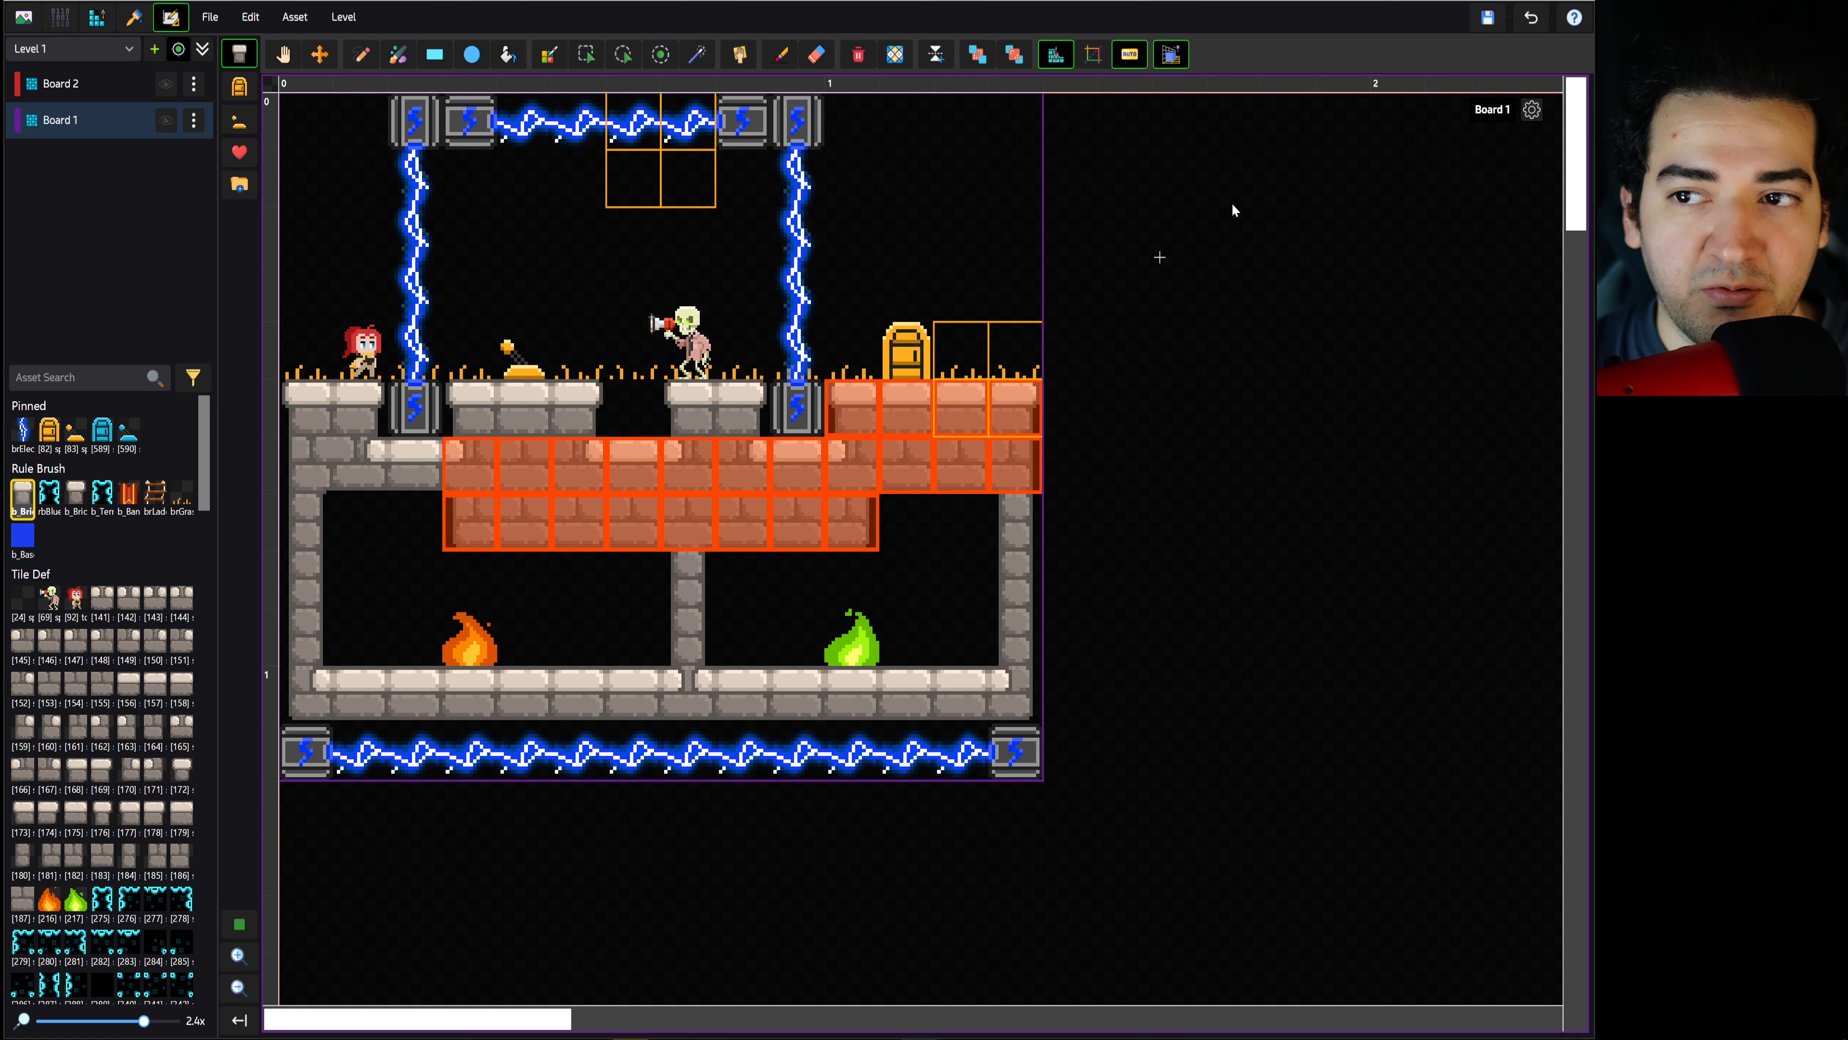
Open Board 1's properties, select the red-haired player's tile, and look through that tile's own properties
{"action": "left_click", "coordinate": [1533, 113]}
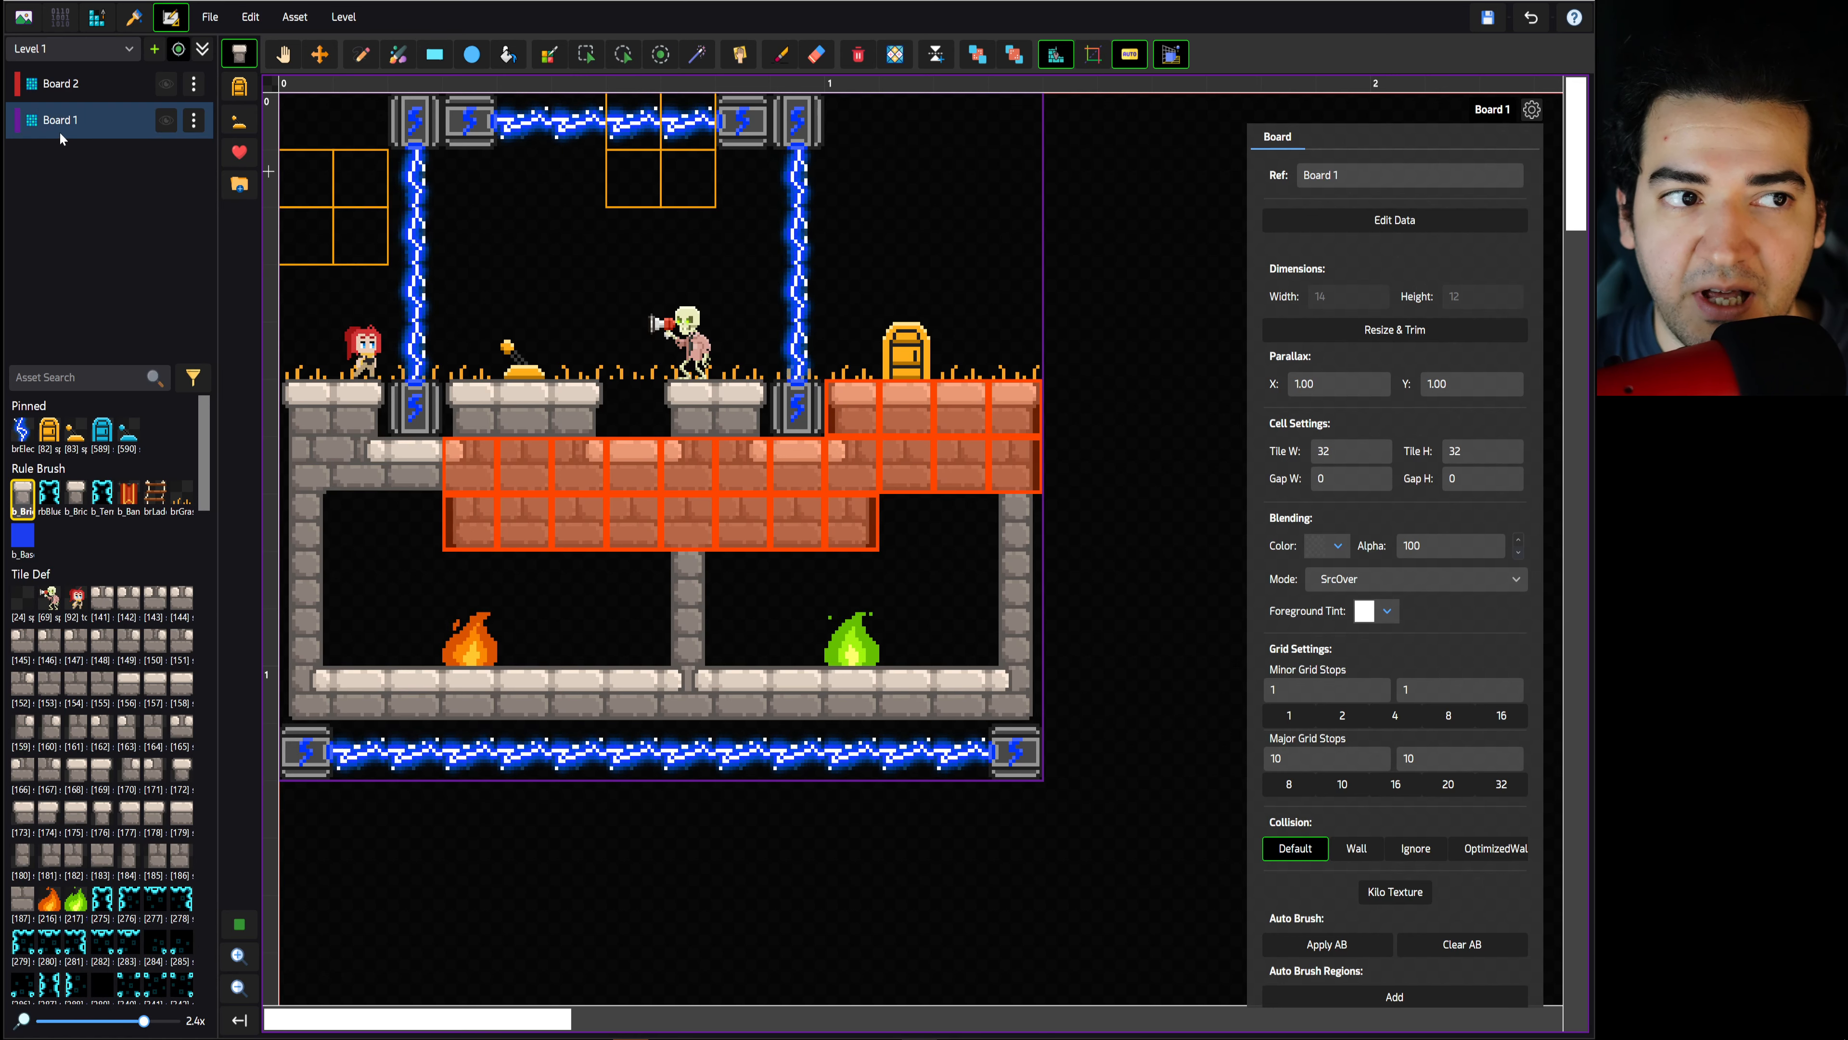
{"action": "left_click", "coordinate": [585, 55]}
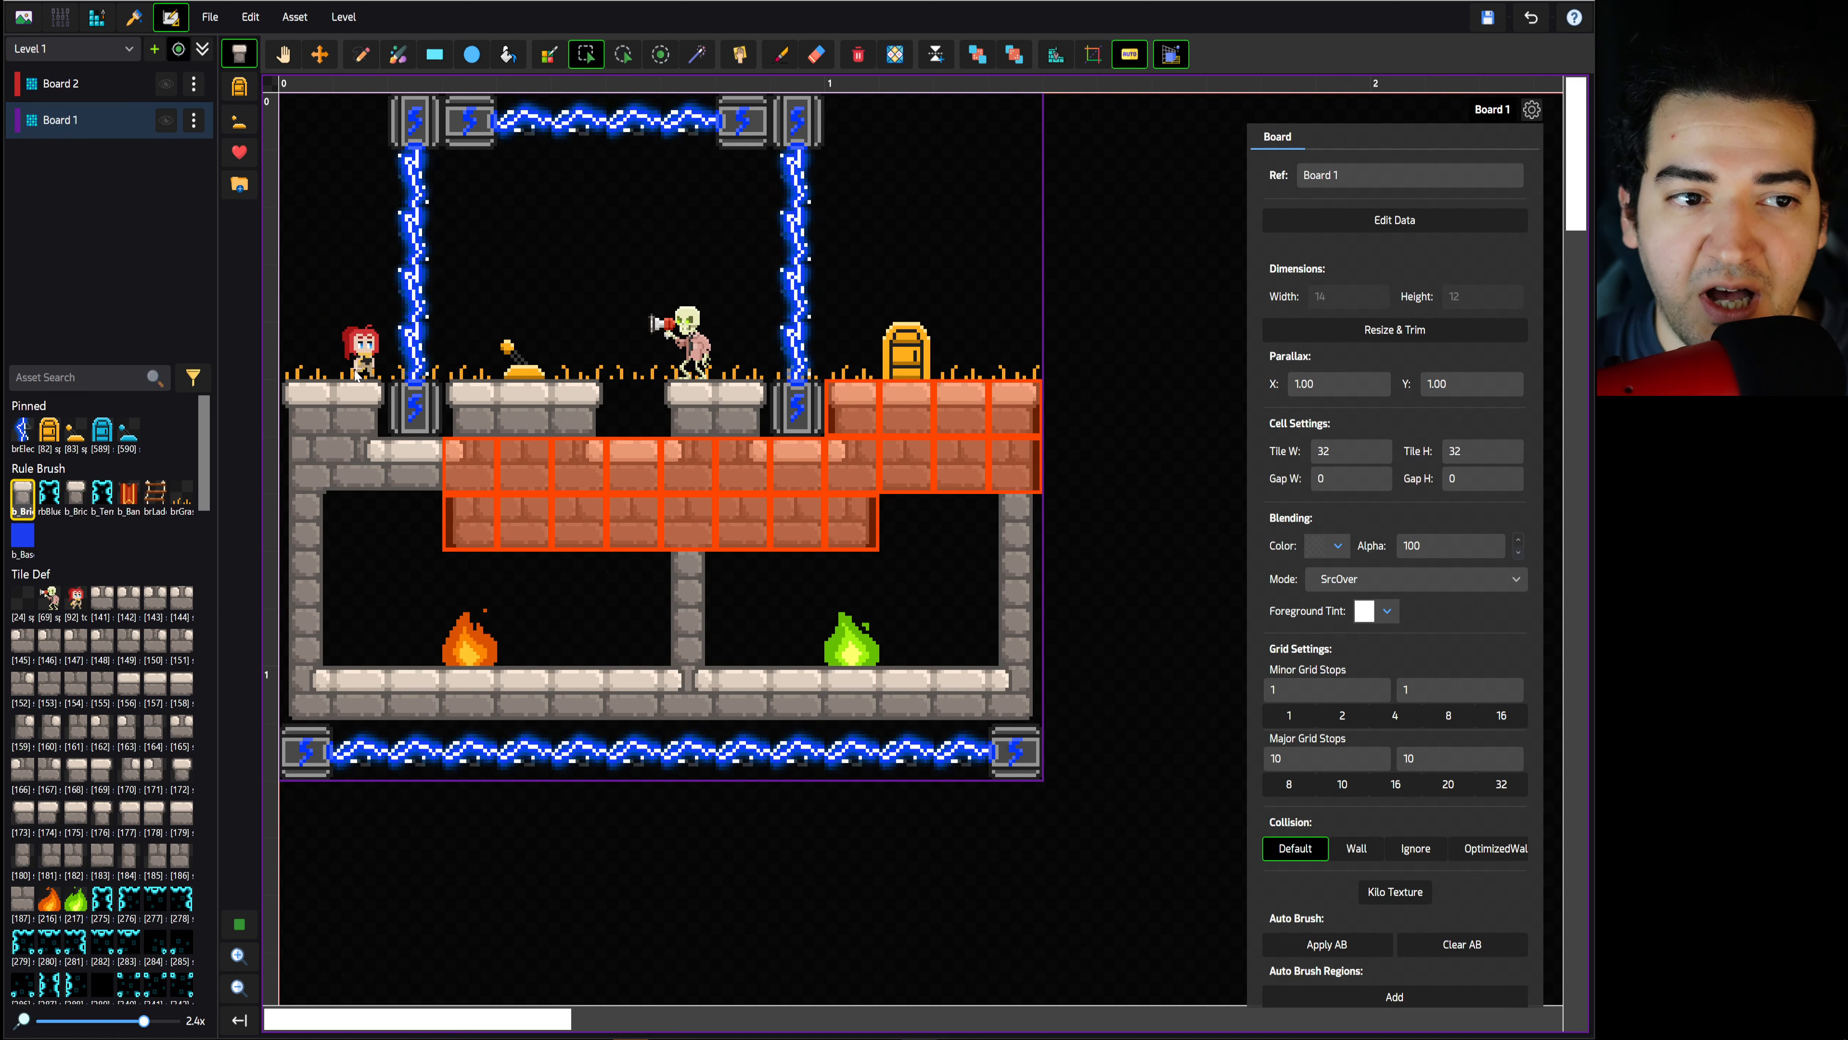
{"action": "left_click", "coordinate": [360, 349]}
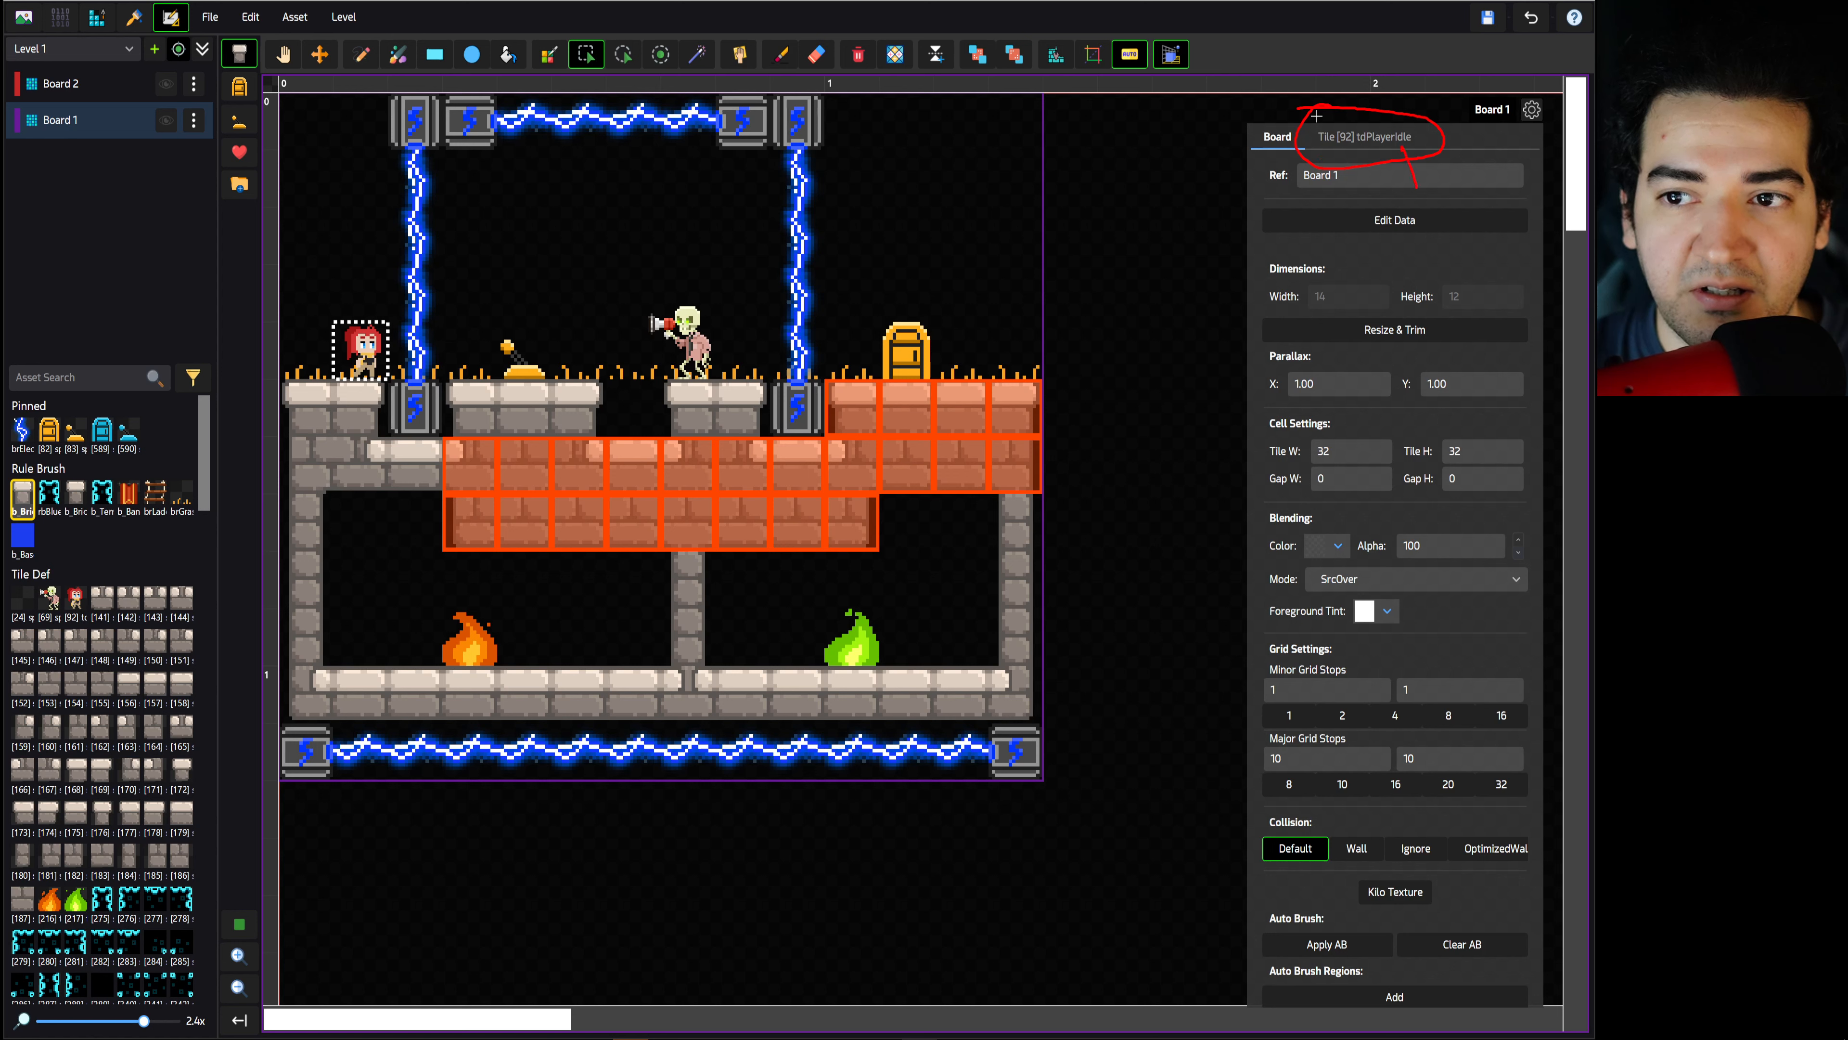
{"action": "left_click", "coordinate": [1360, 136]}
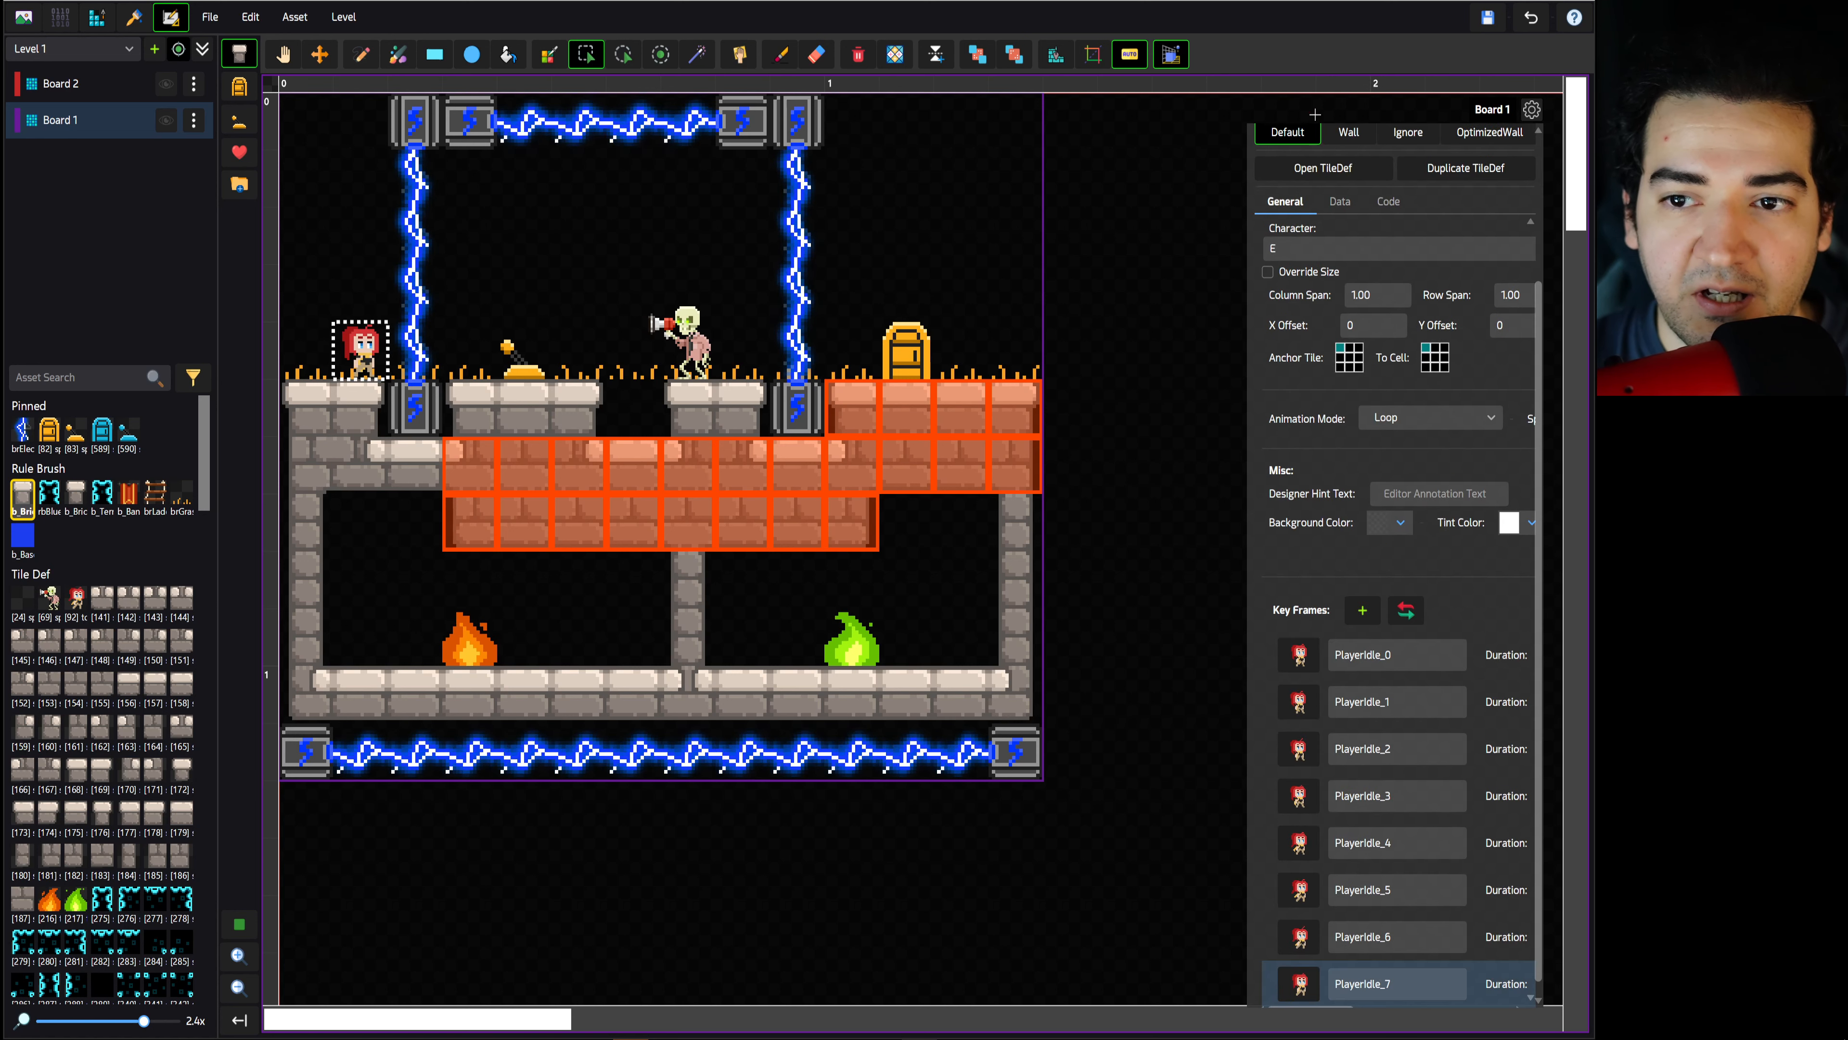
{"action": "scroll", "coordinate": [1370, 311], "scroll_direction": "down", "scroll_amount": 2}
{"action": "scroll", "coordinate": [1370, 311], "scroll_direction": "up", "scroll_amount": 1}
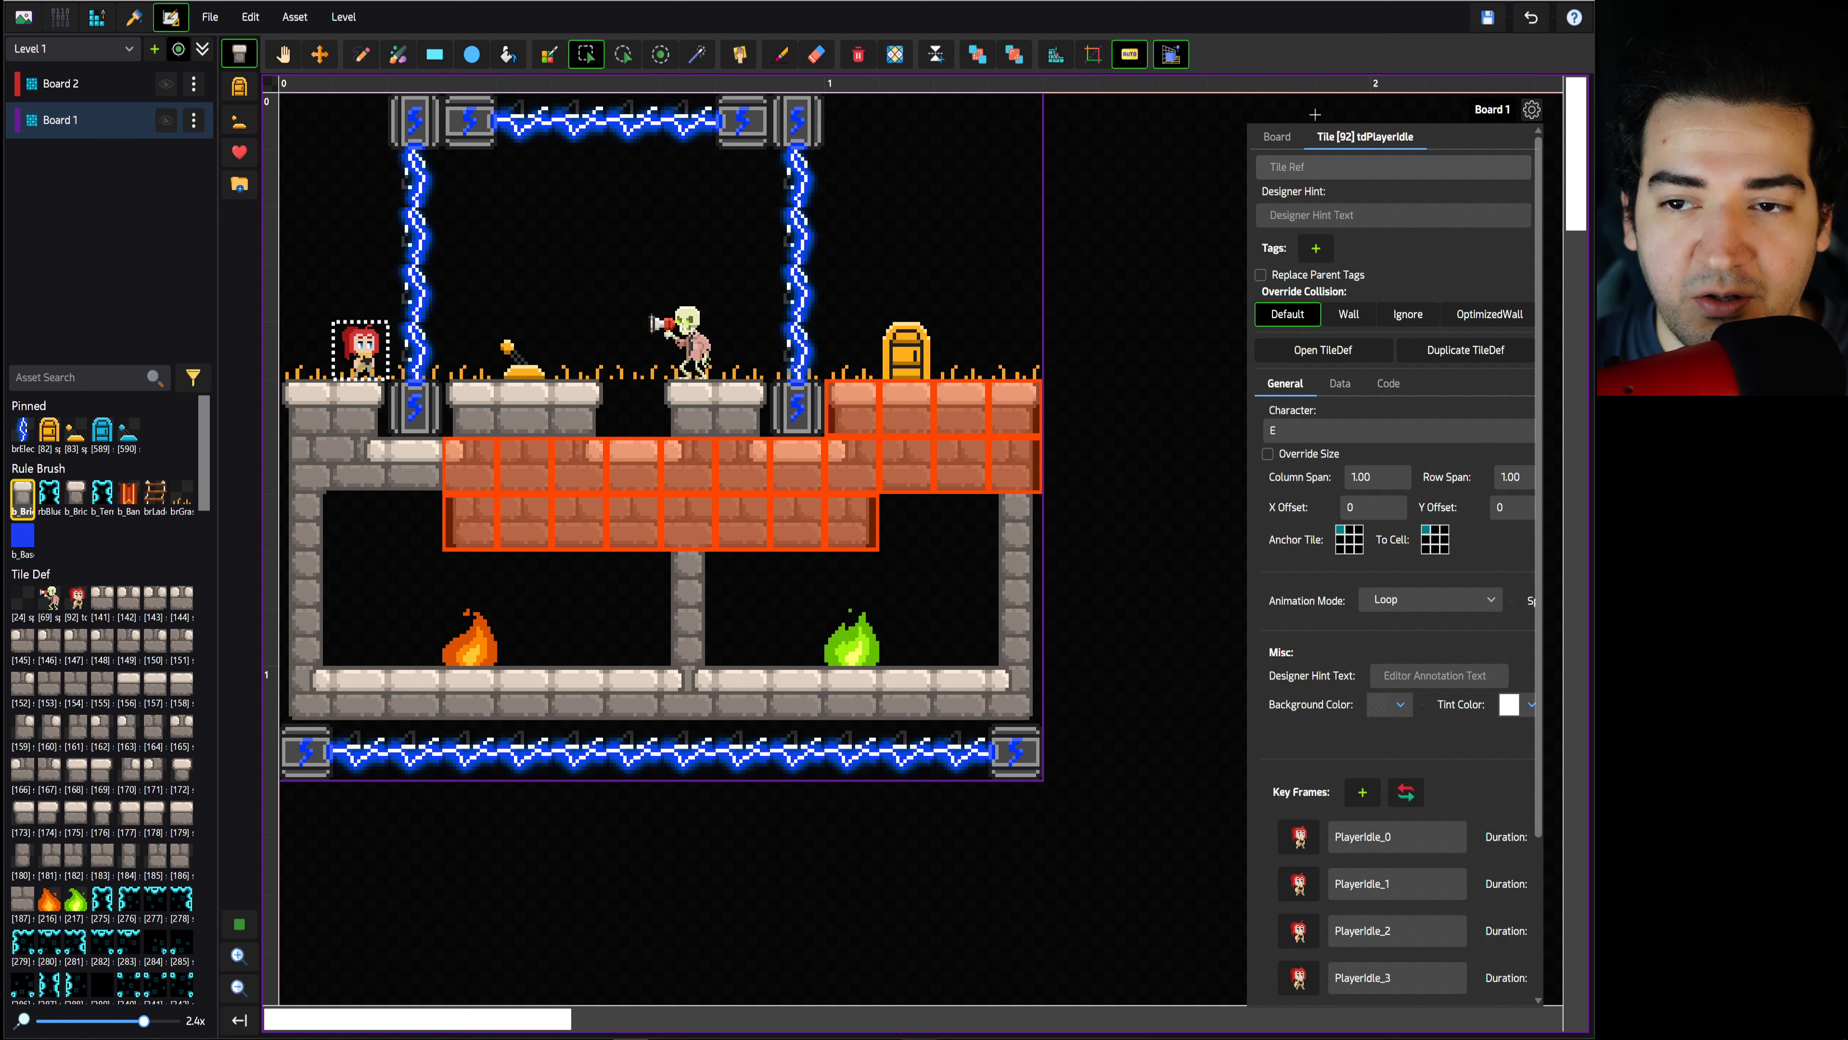
Set the selected player tile's designer hint to "Player"
{"action": "left_click", "coordinate": [1370, 216]}
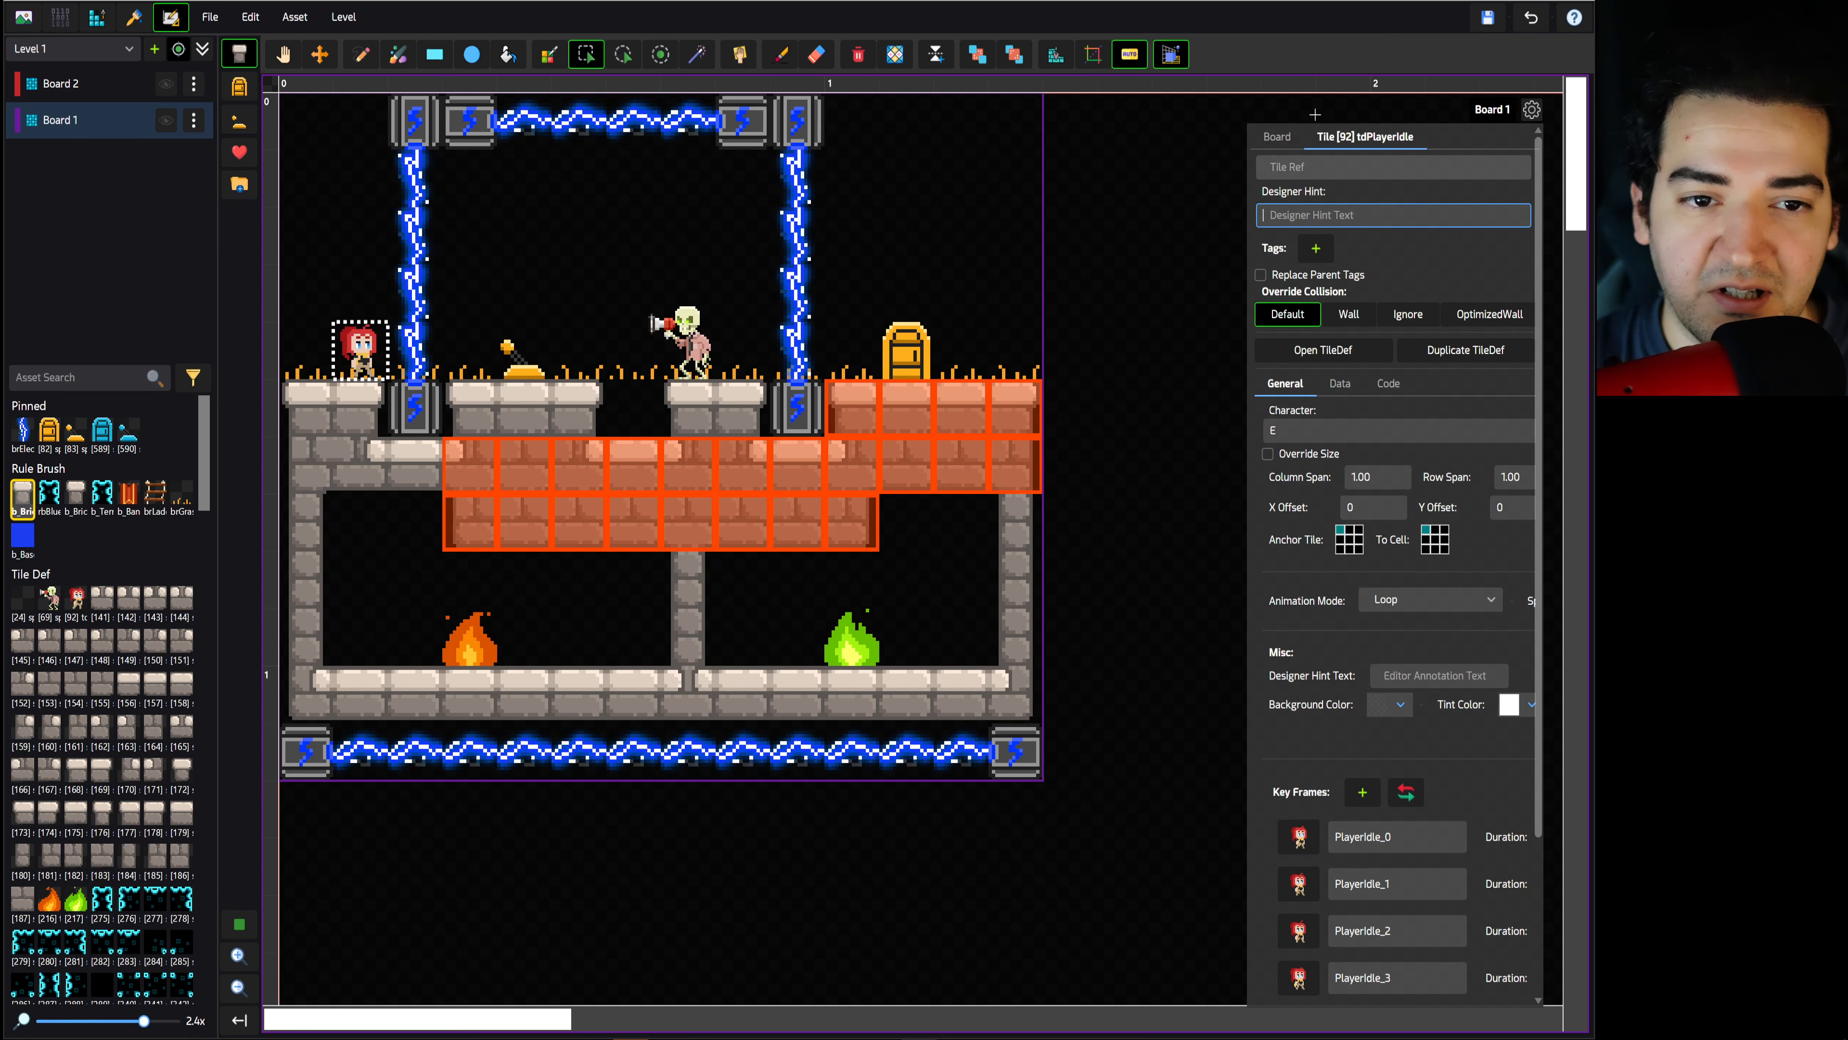
{"action": "type", "text": "Player"}
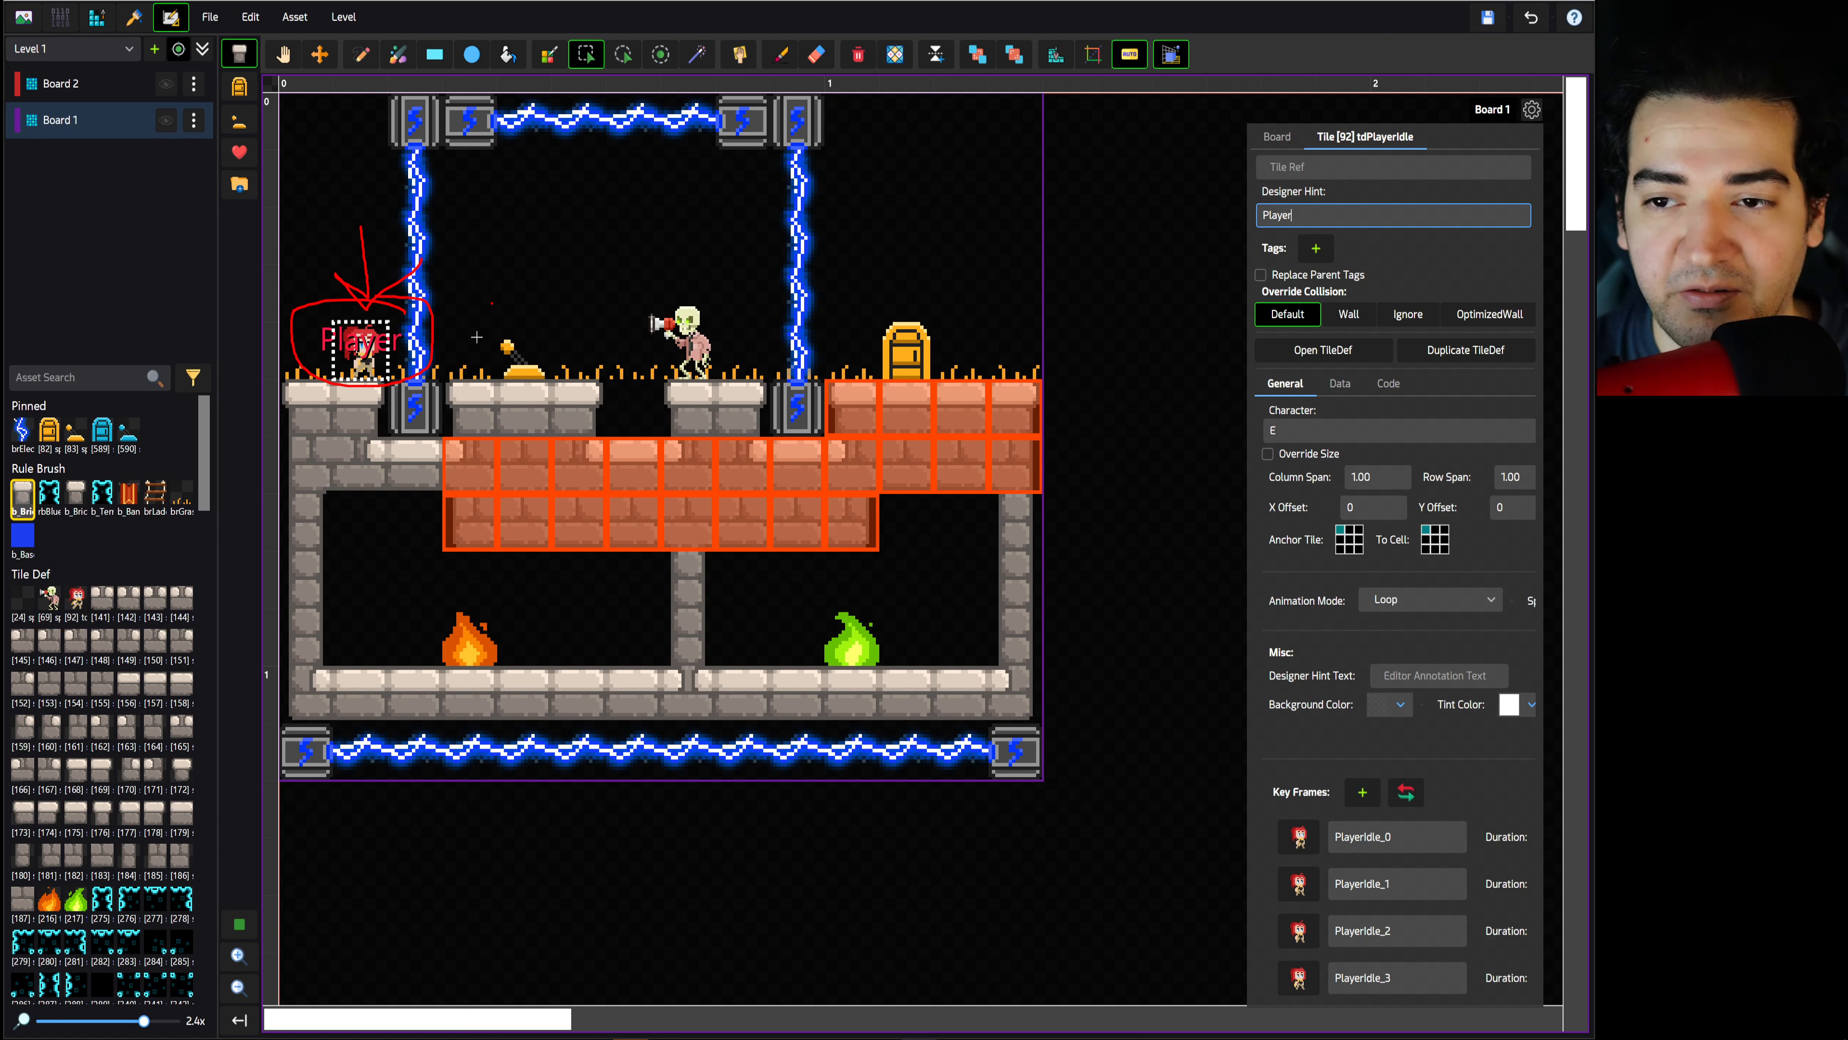
{"action": "key", "text": "Escape"}
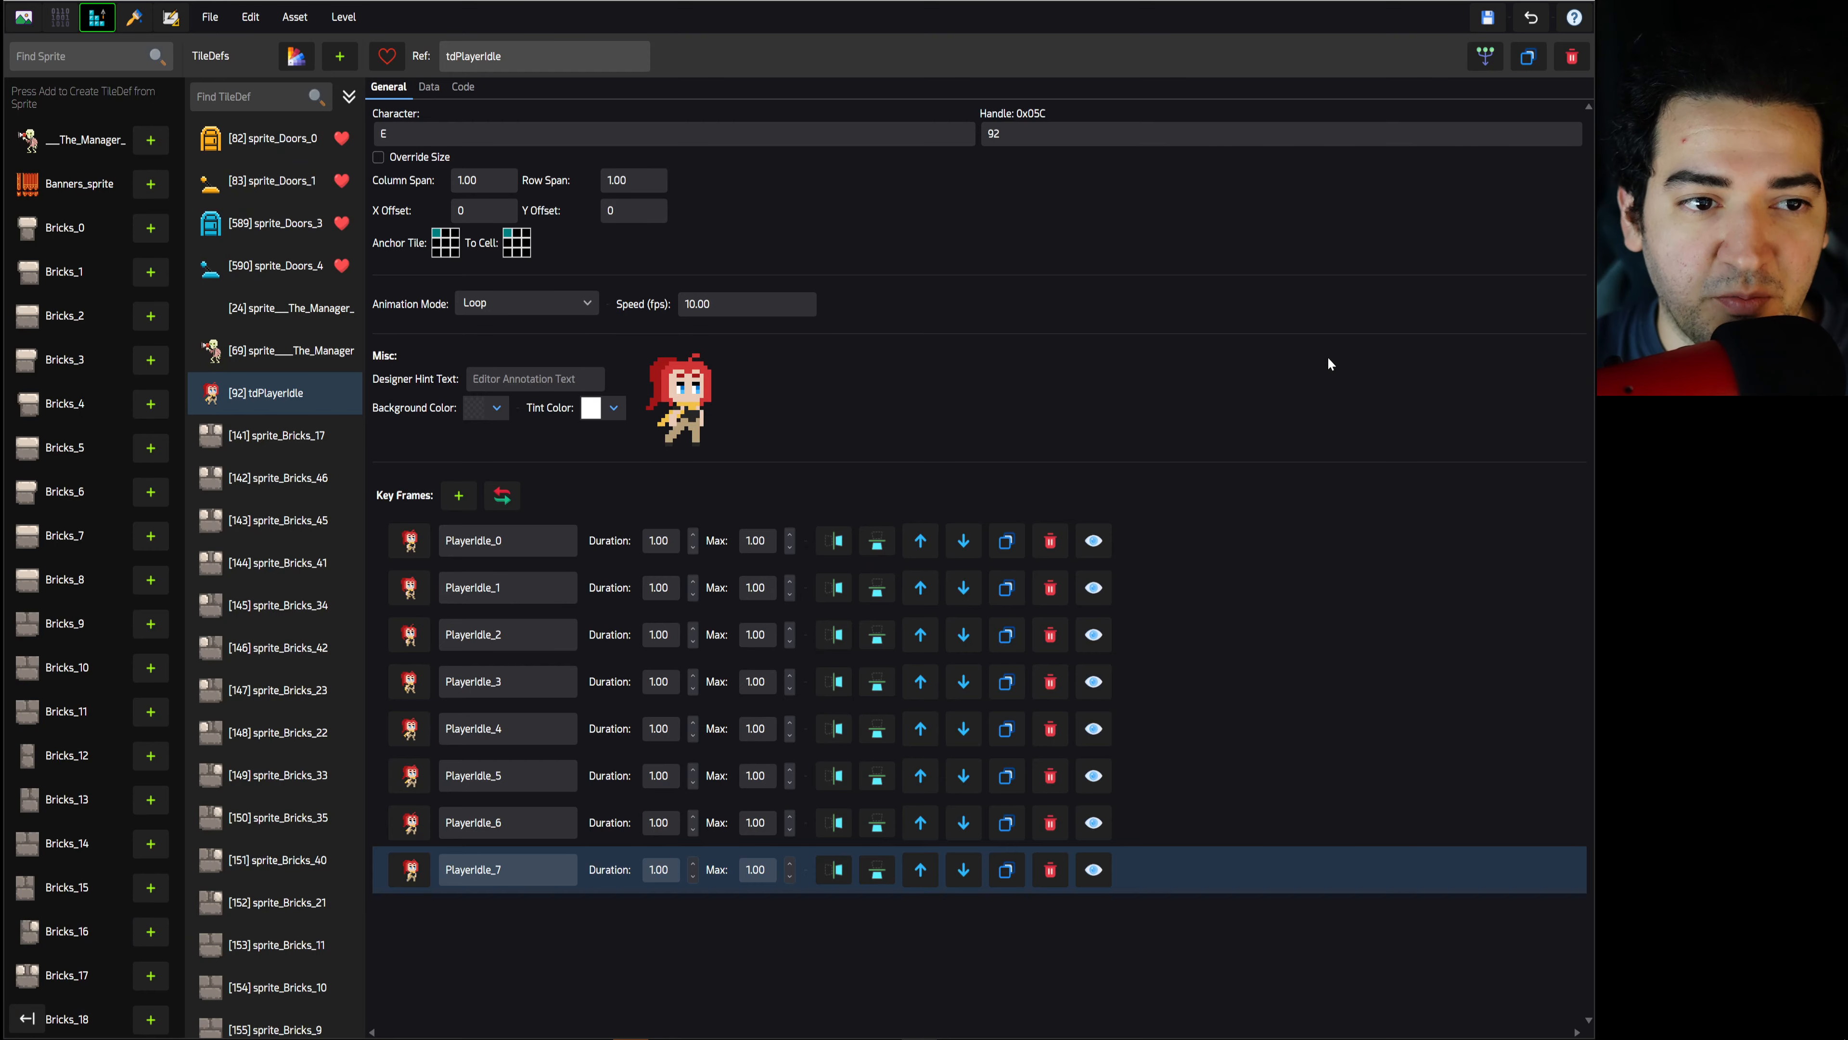
Look over the tdPlayerIdle tile definition, and return to the level with Board 1's properties shown
{"action": "left_click", "coordinate": [1326, 352]}
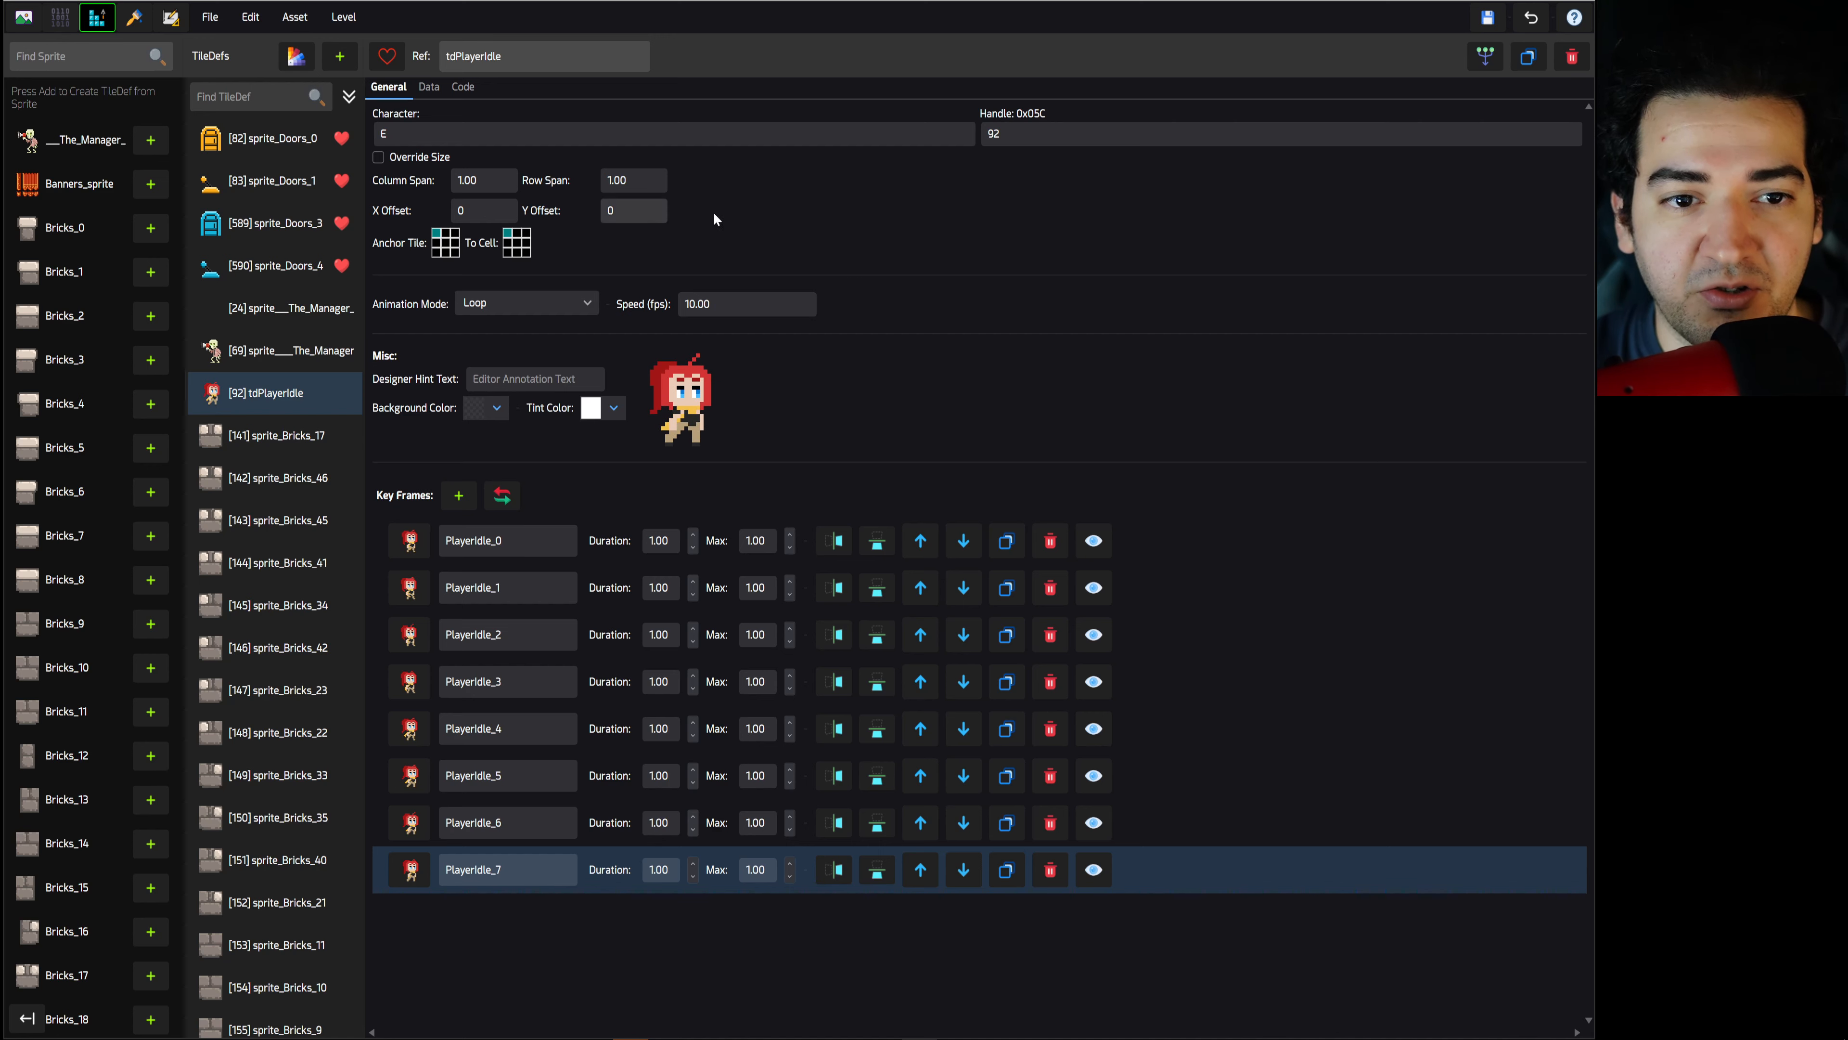
{"action": "left_click", "coordinate": [170, 17]}
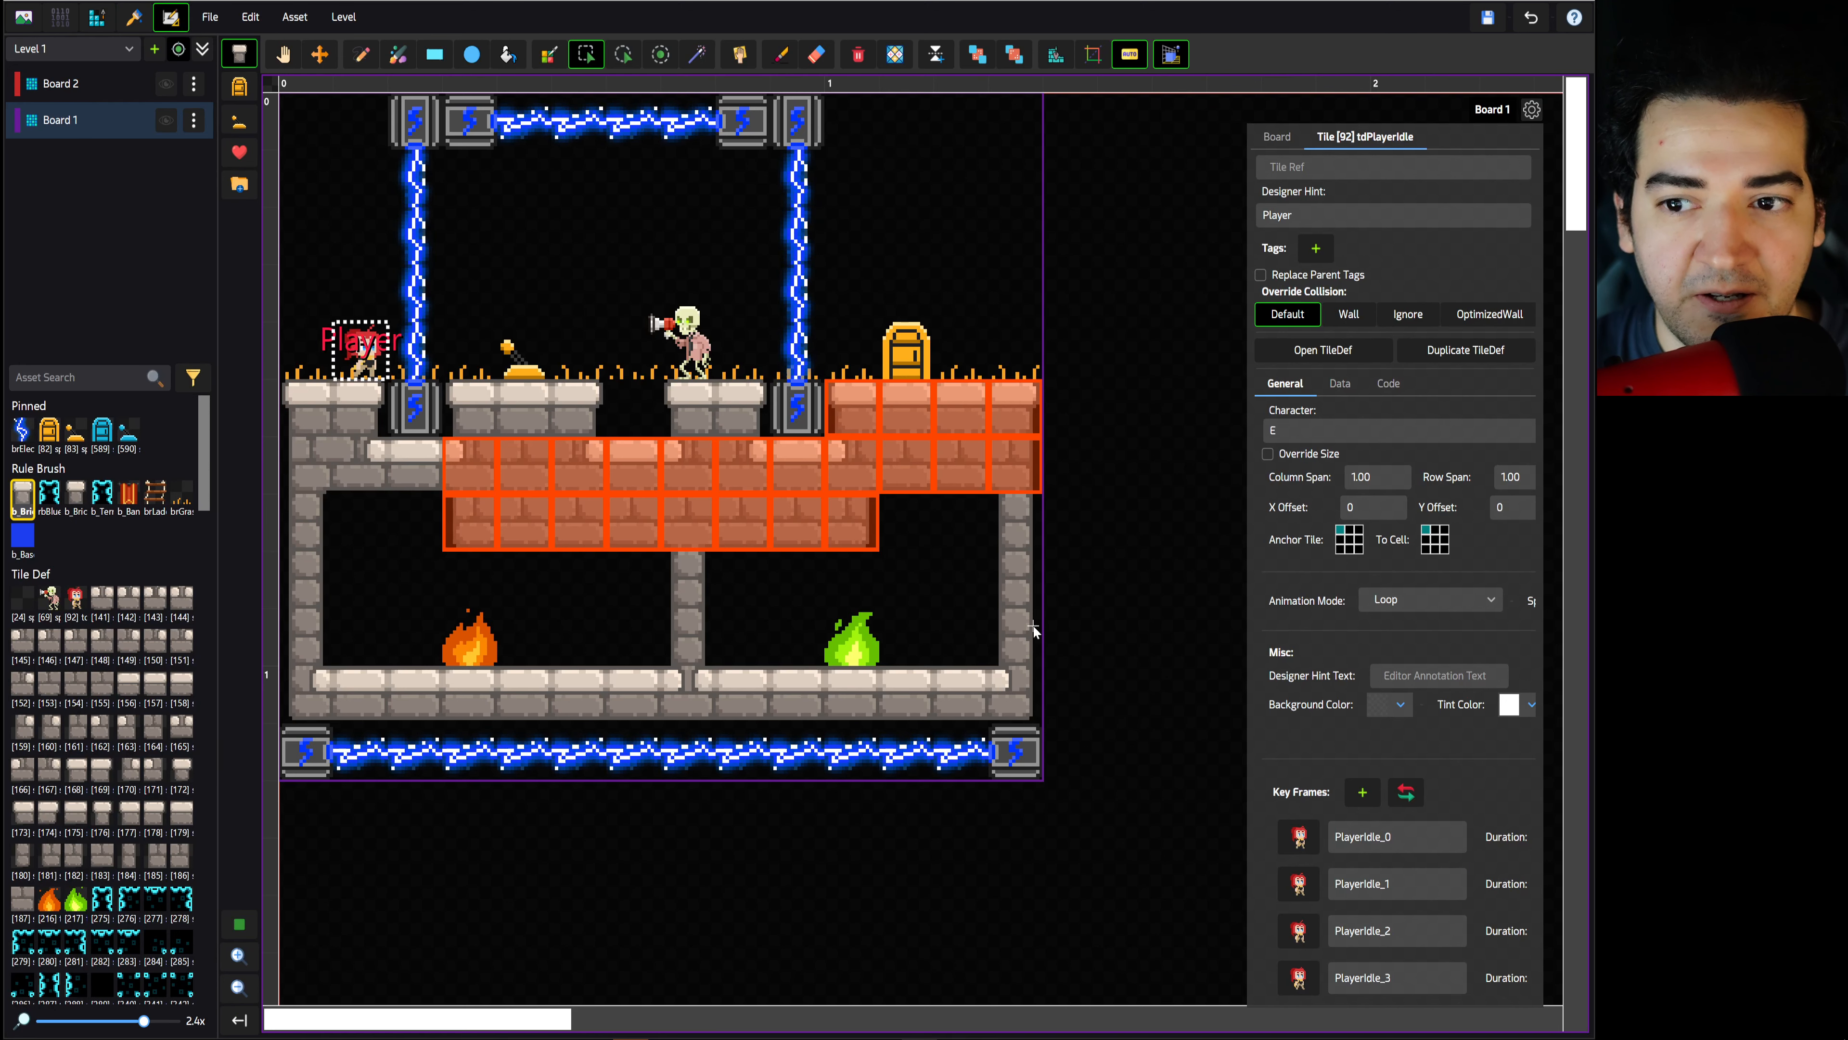
{"action": "left_click", "coordinate": [1532, 111]}
{"action": "left_click", "coordinate": [1533, 110]}
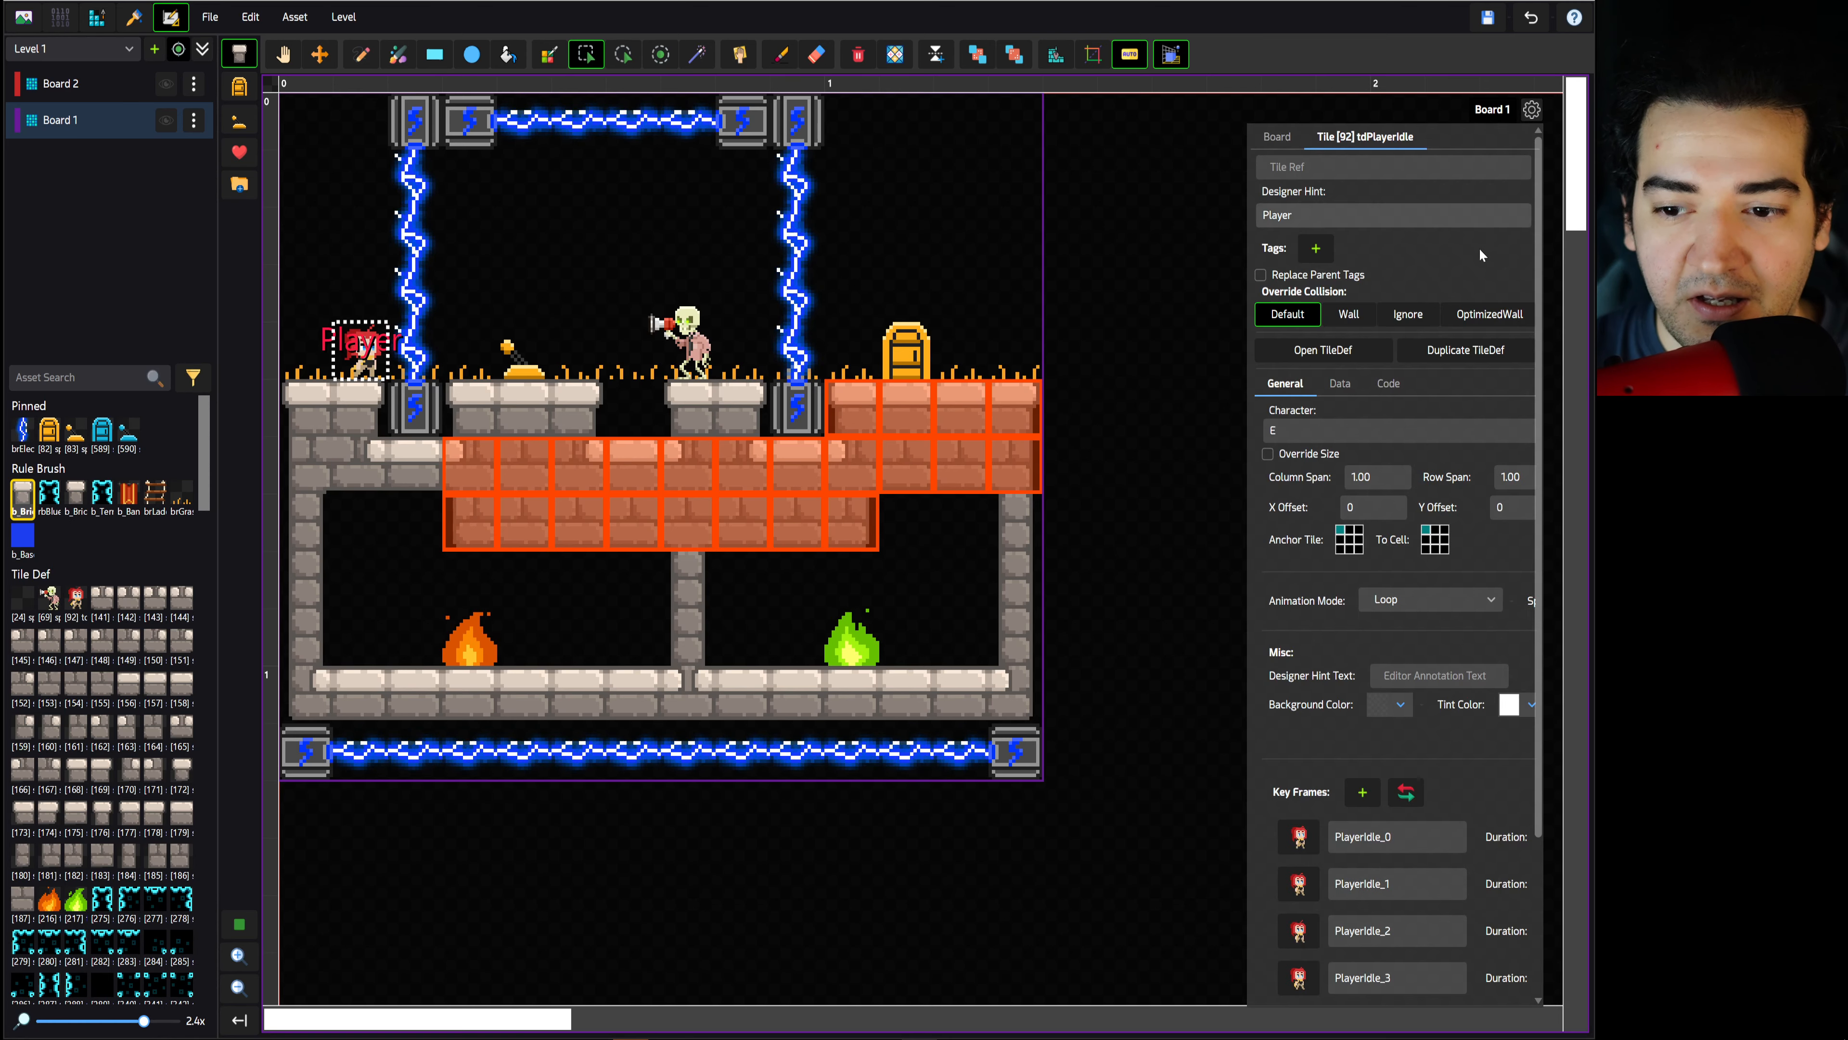
{"action": "left_click", "coordinate": [1276, 136]}
{"action": "scroll", "coordinate": [1448, 699], "scroll_direction": "down", "scroll_amount": 1}
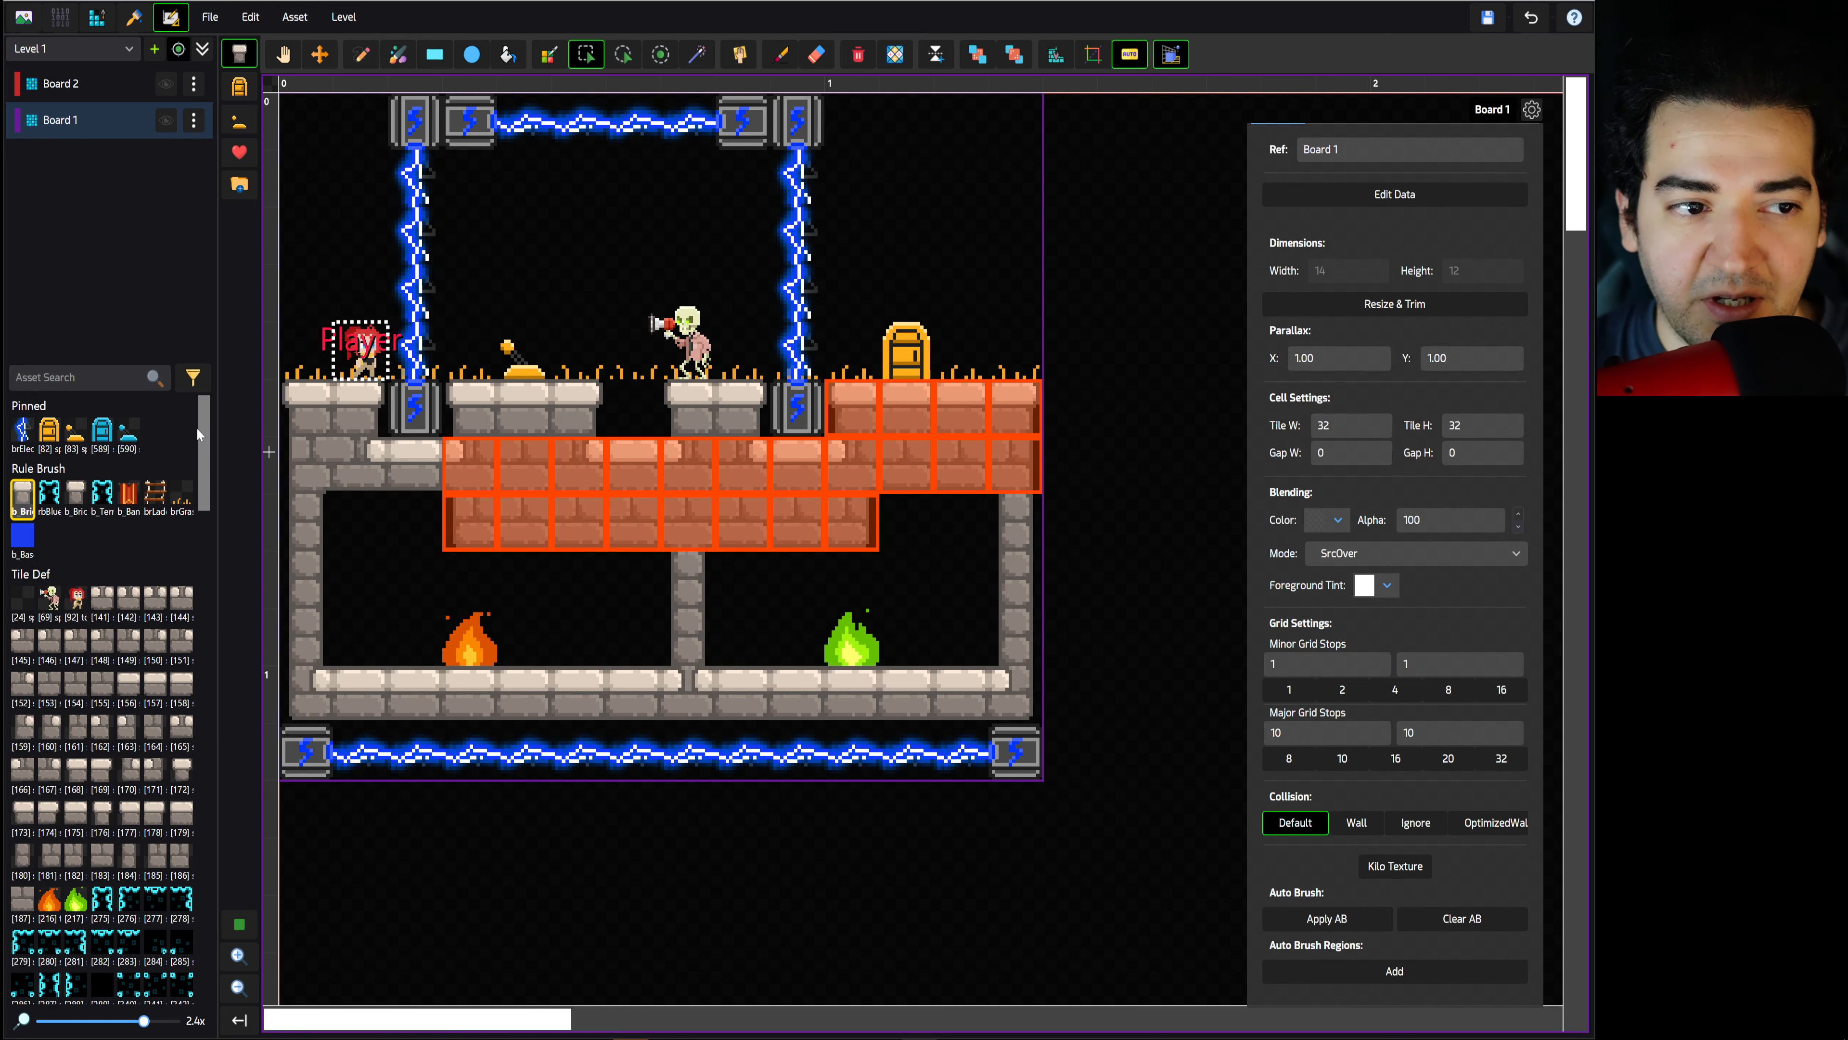
Draw a block three tiles wide and two tiles high above the orange door with the rbBlue rule brush
{"action": "mouse_move", "coordinate": [202, 421]}
{"action": "left_mouse_down"}
{"action": "mouse_move", "coordinate": [191, 935]}
{"action": "mouse_move", "coordinate": [179, 379]}
{"action": "mouse_move", "coordinate": [201, 409]}
{"action": "left_mouse_up"}
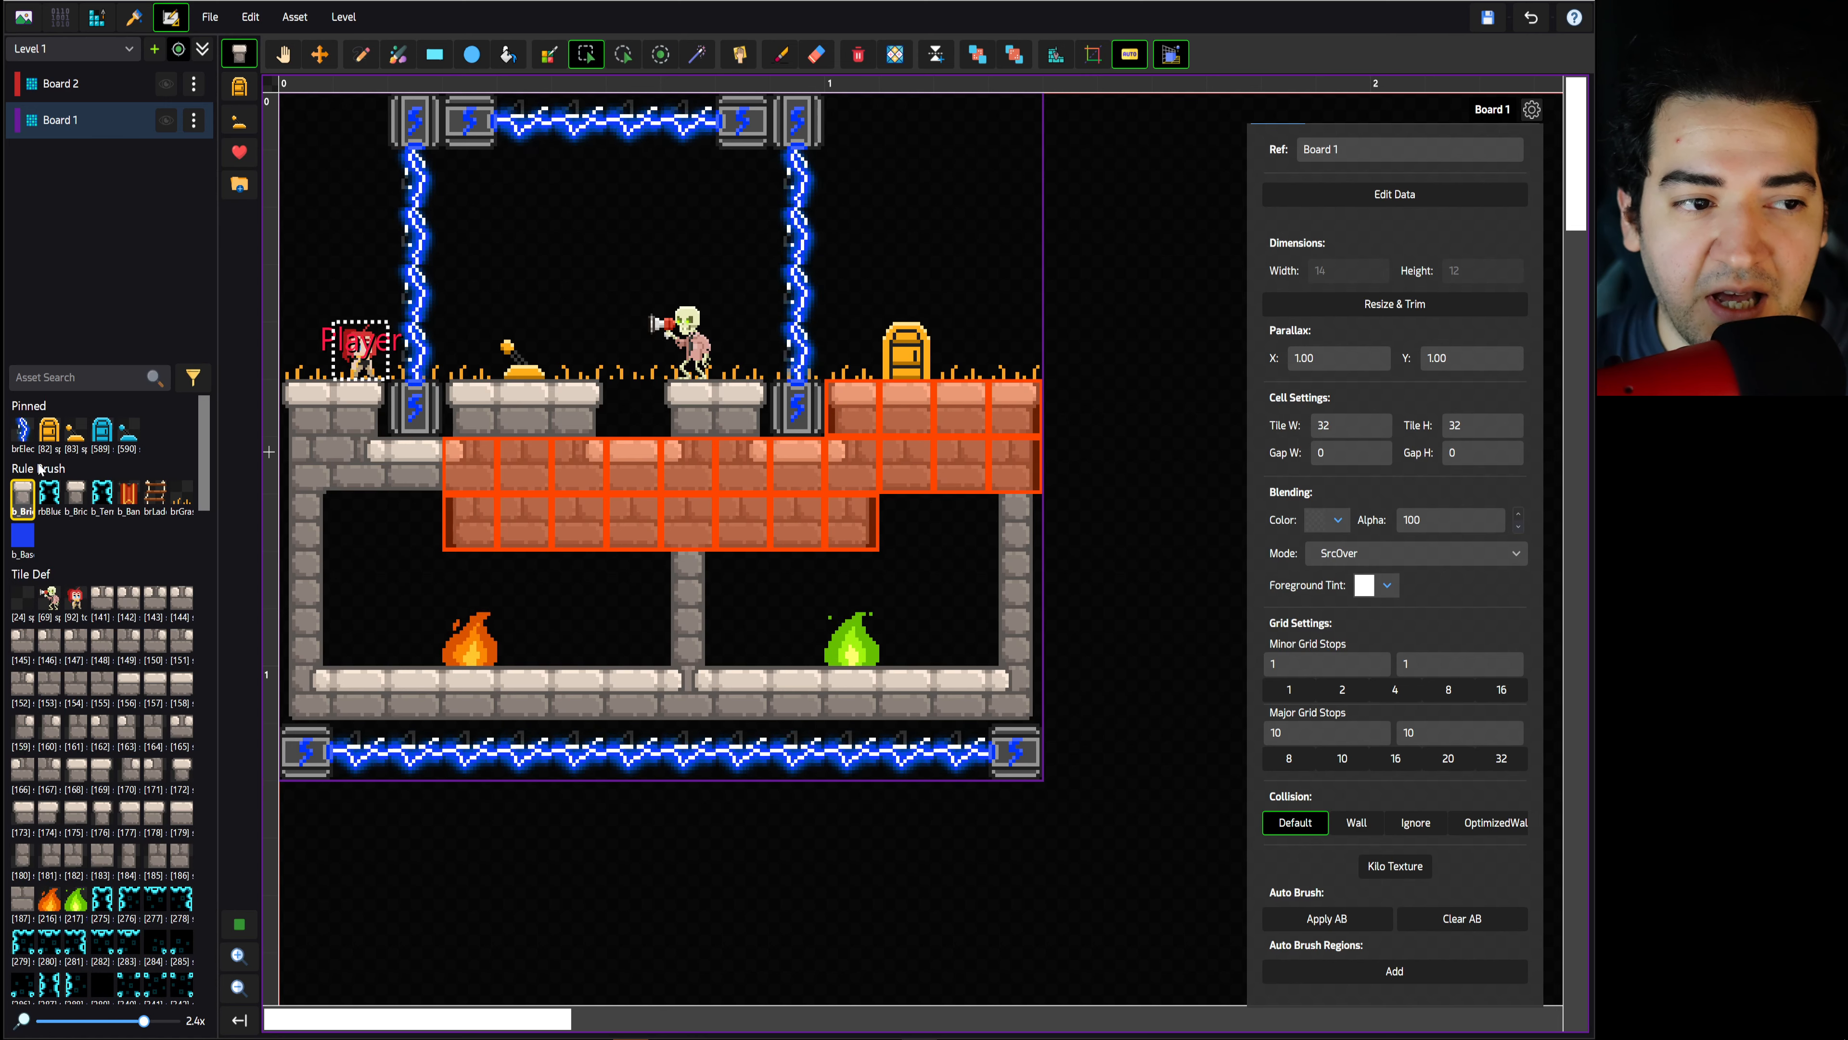
{"action": "left_click", "coordinate": [49, 494]}
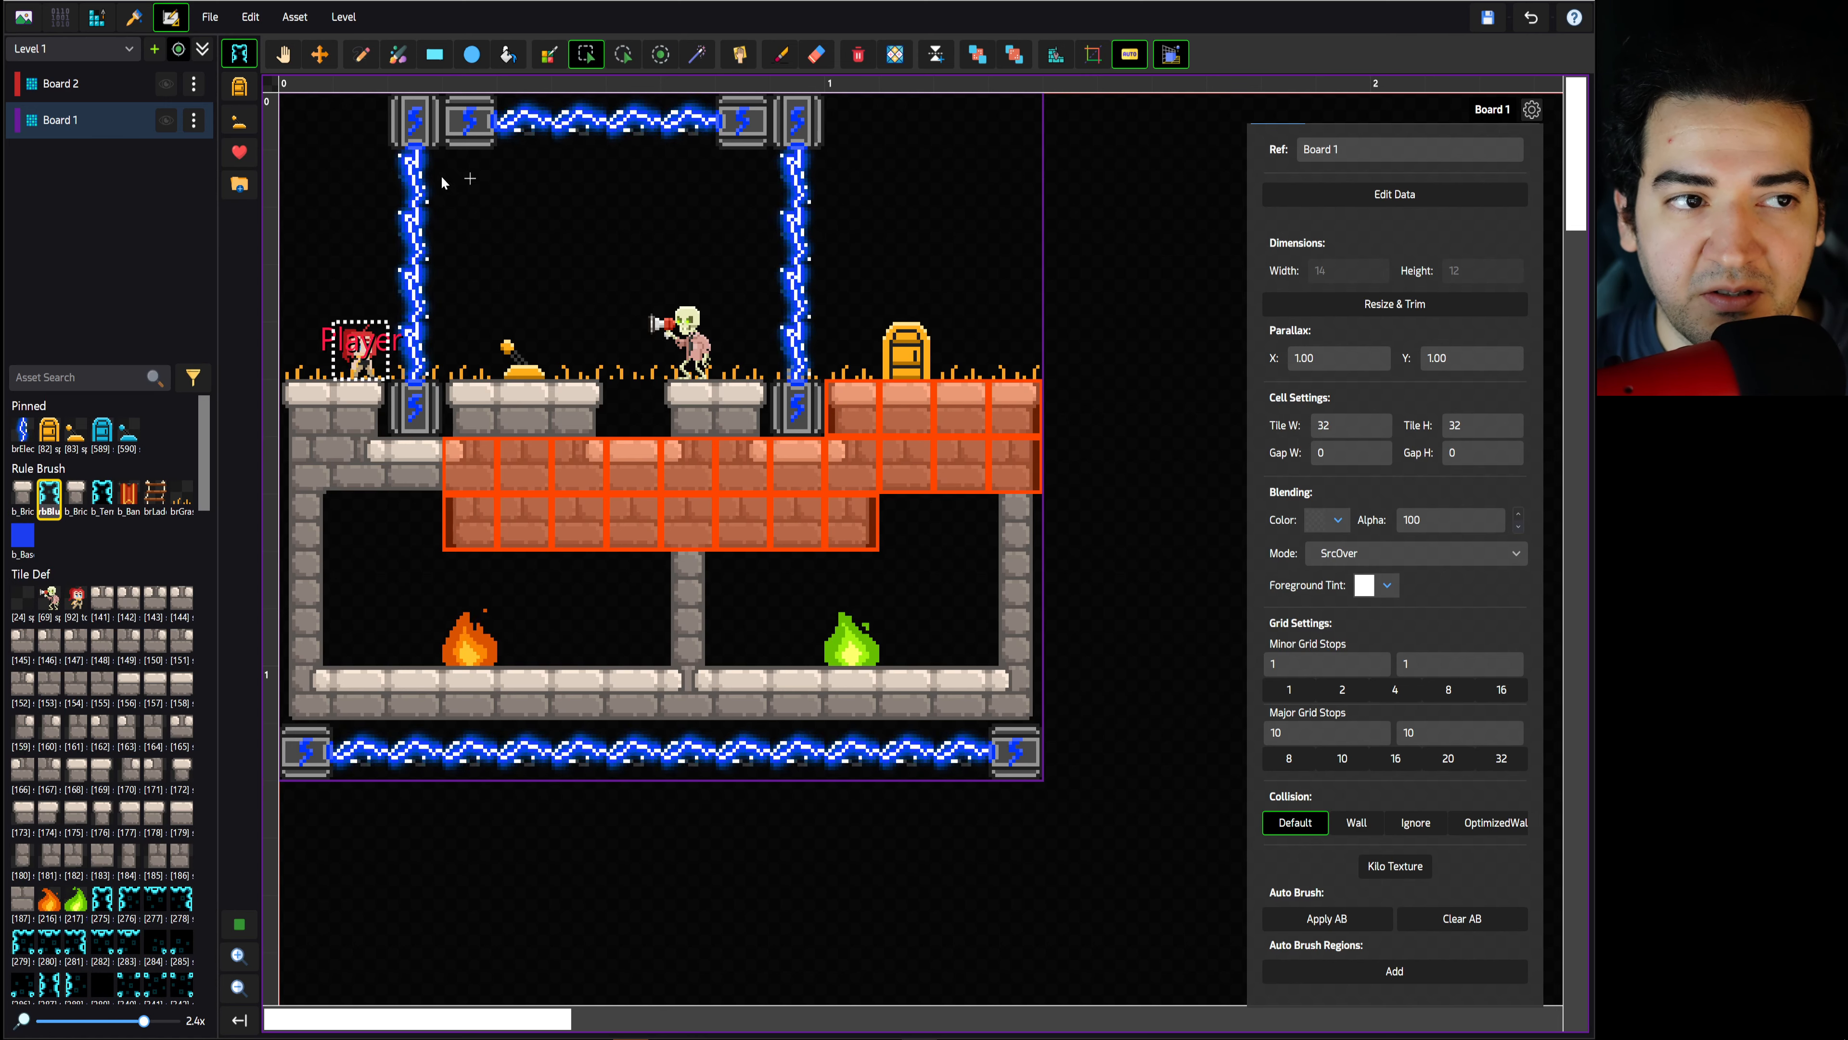
{"action": "mouse_move", "coordinate": [1023, 196]}
{"action": "left_mouse_down"}
{"action": "mouse_move", "coordinate": [980, 204]}
{"action": "mouse_move", "coordinate": [960, 181]}
{"action": "mouse_move", "coordinate": [960, 237]}
{"action": "mouse_move", "coordinate": [902, 188]}
{"action": "mouse_move", "coordinate": [909, 226]}
{"action": "left_mouse_up"}
{"action": "left_click", "coordinate": [361, 54]}
Redraw the block above the door with the grey brick rule brush, and draw a two-tile-high banner beside it
{"action": "left_click", "coordinate": [22, 494]}
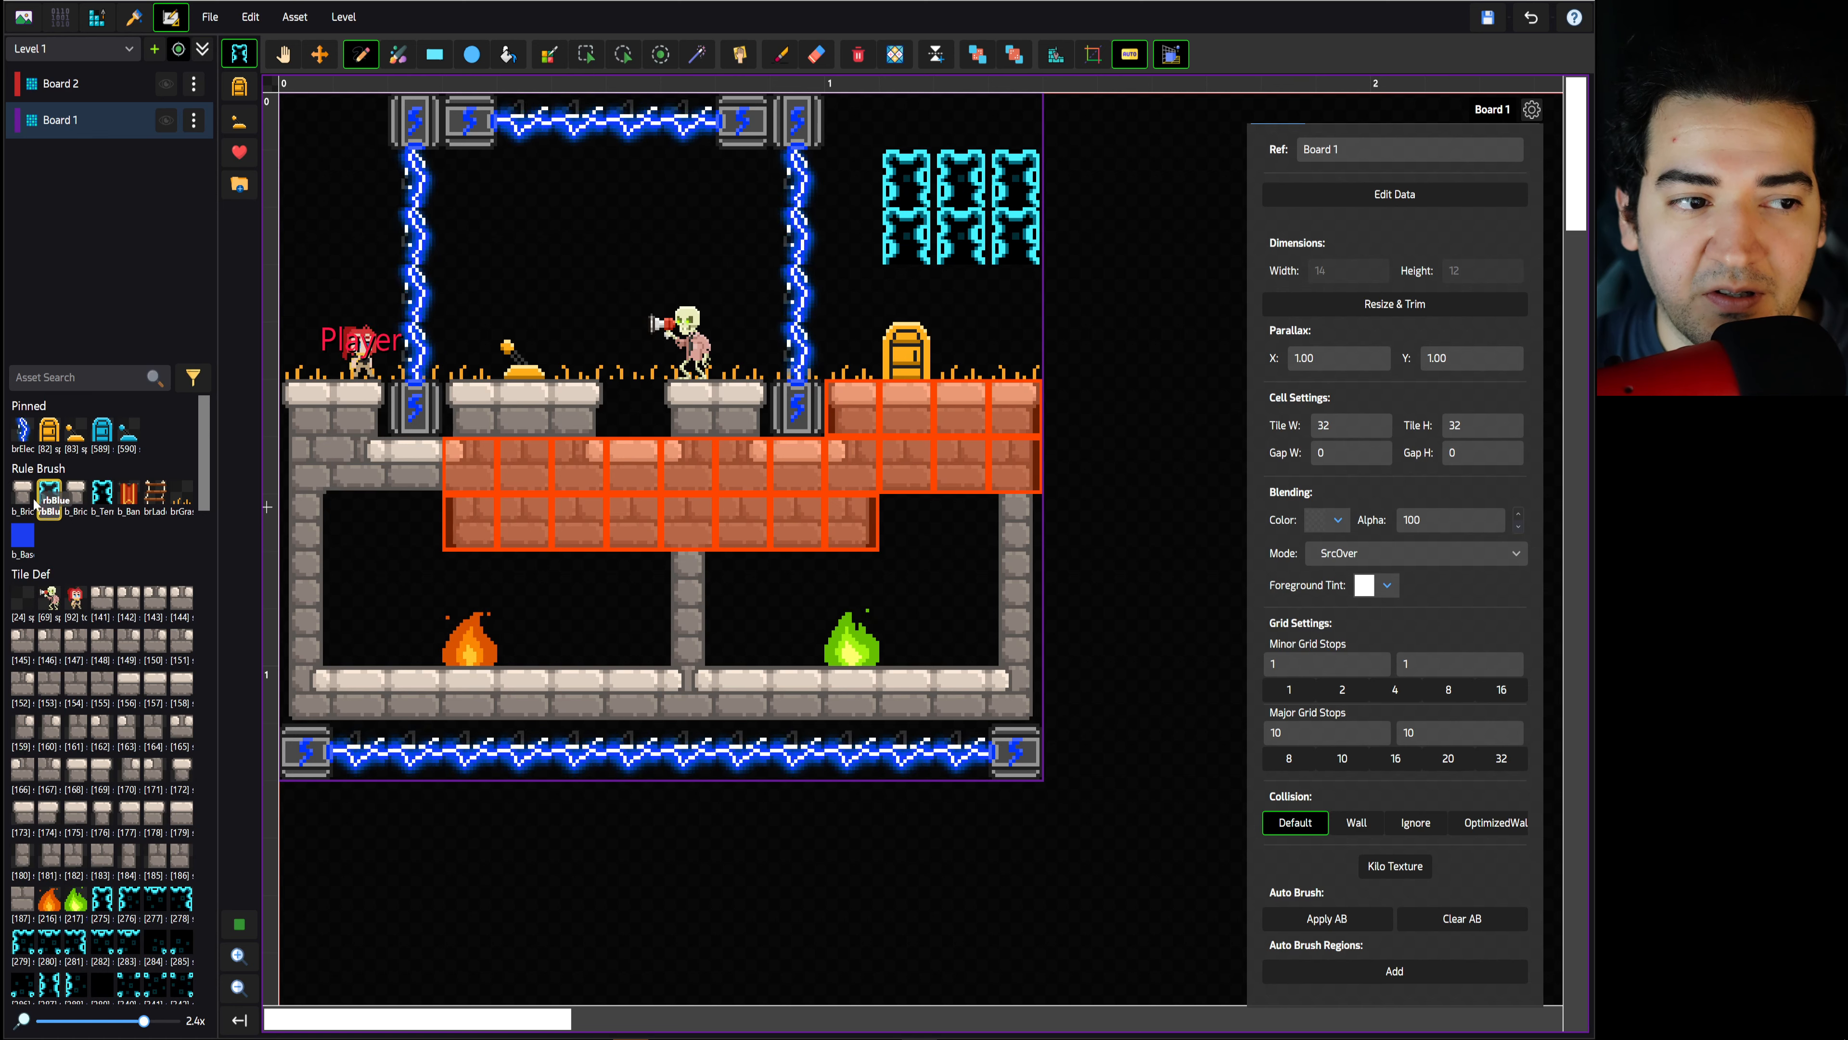
{"action": "mouse_move", "coordinate": [1015, 179]}
{"action": "left_mouse_down"}
{"action": "mouse_move", "coordinate": [960, 179]}
{"action": "mouse_move", "coordinate": [1015, 240]}
{"action": "left_mouse_up"}
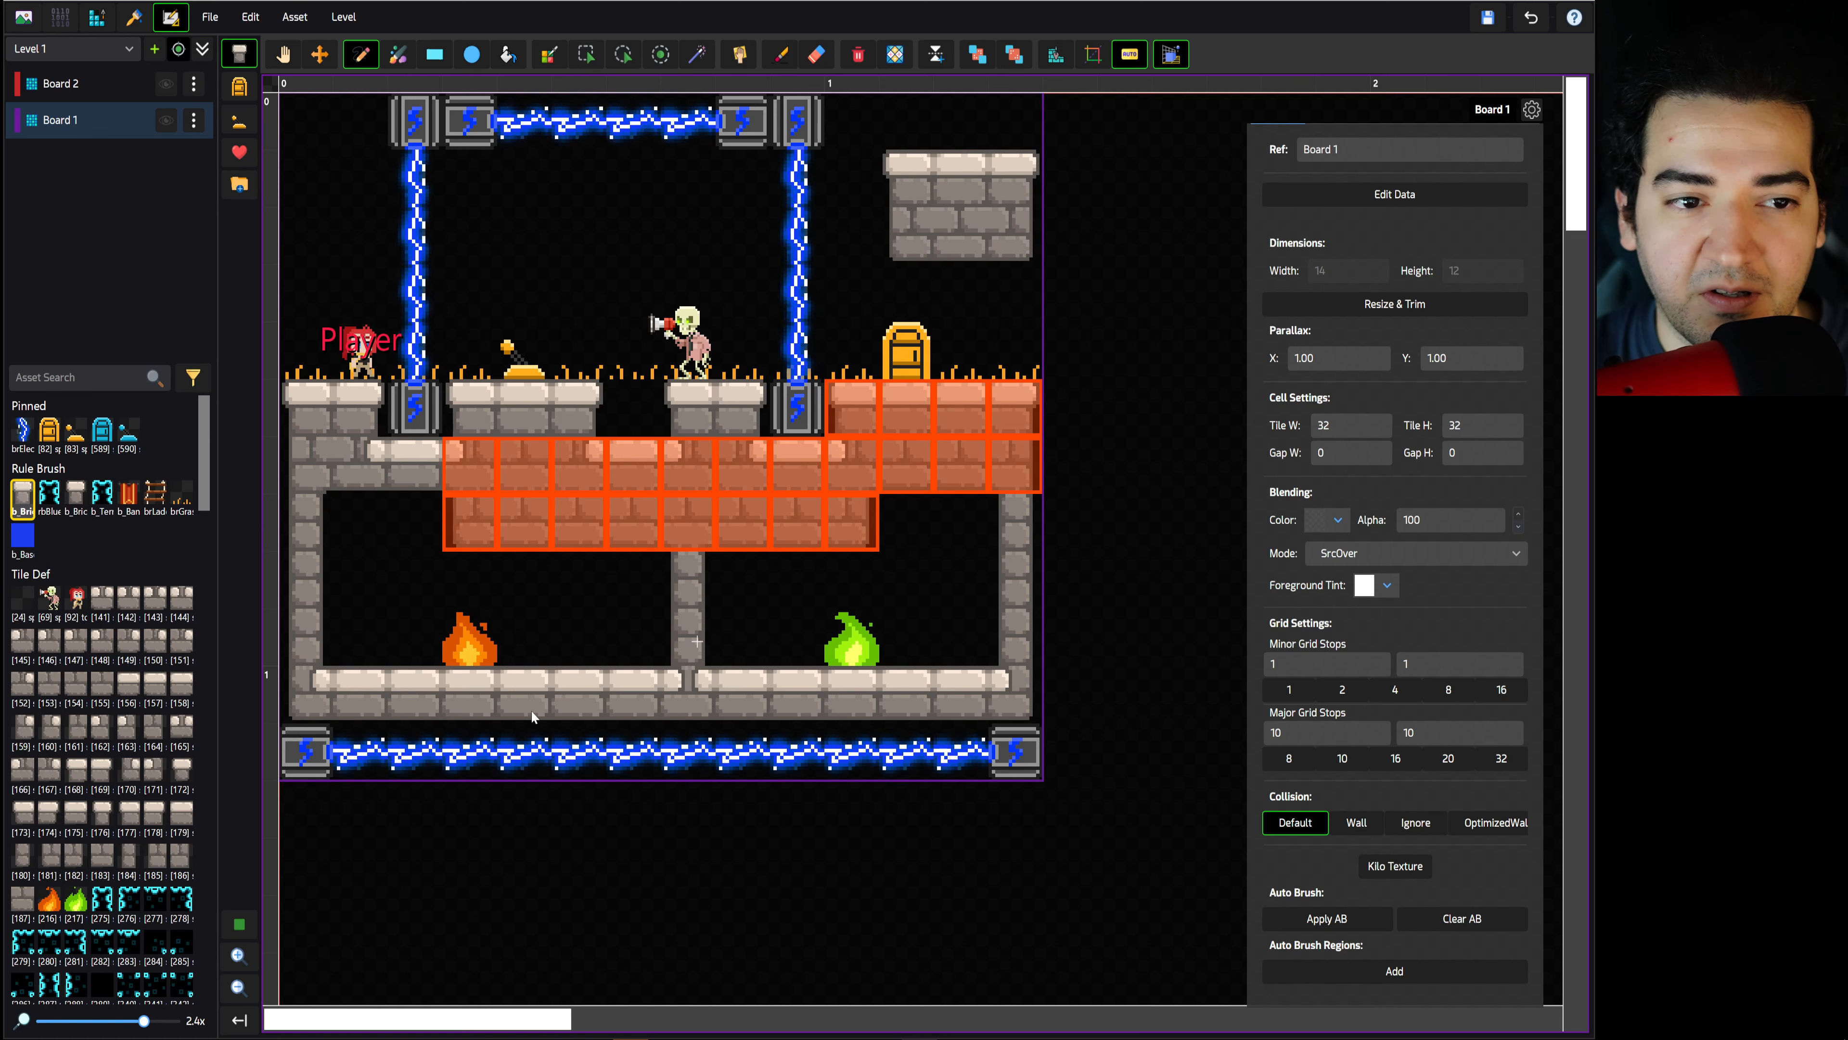
{"action": "left_click", "coordinate": [128, 498]}
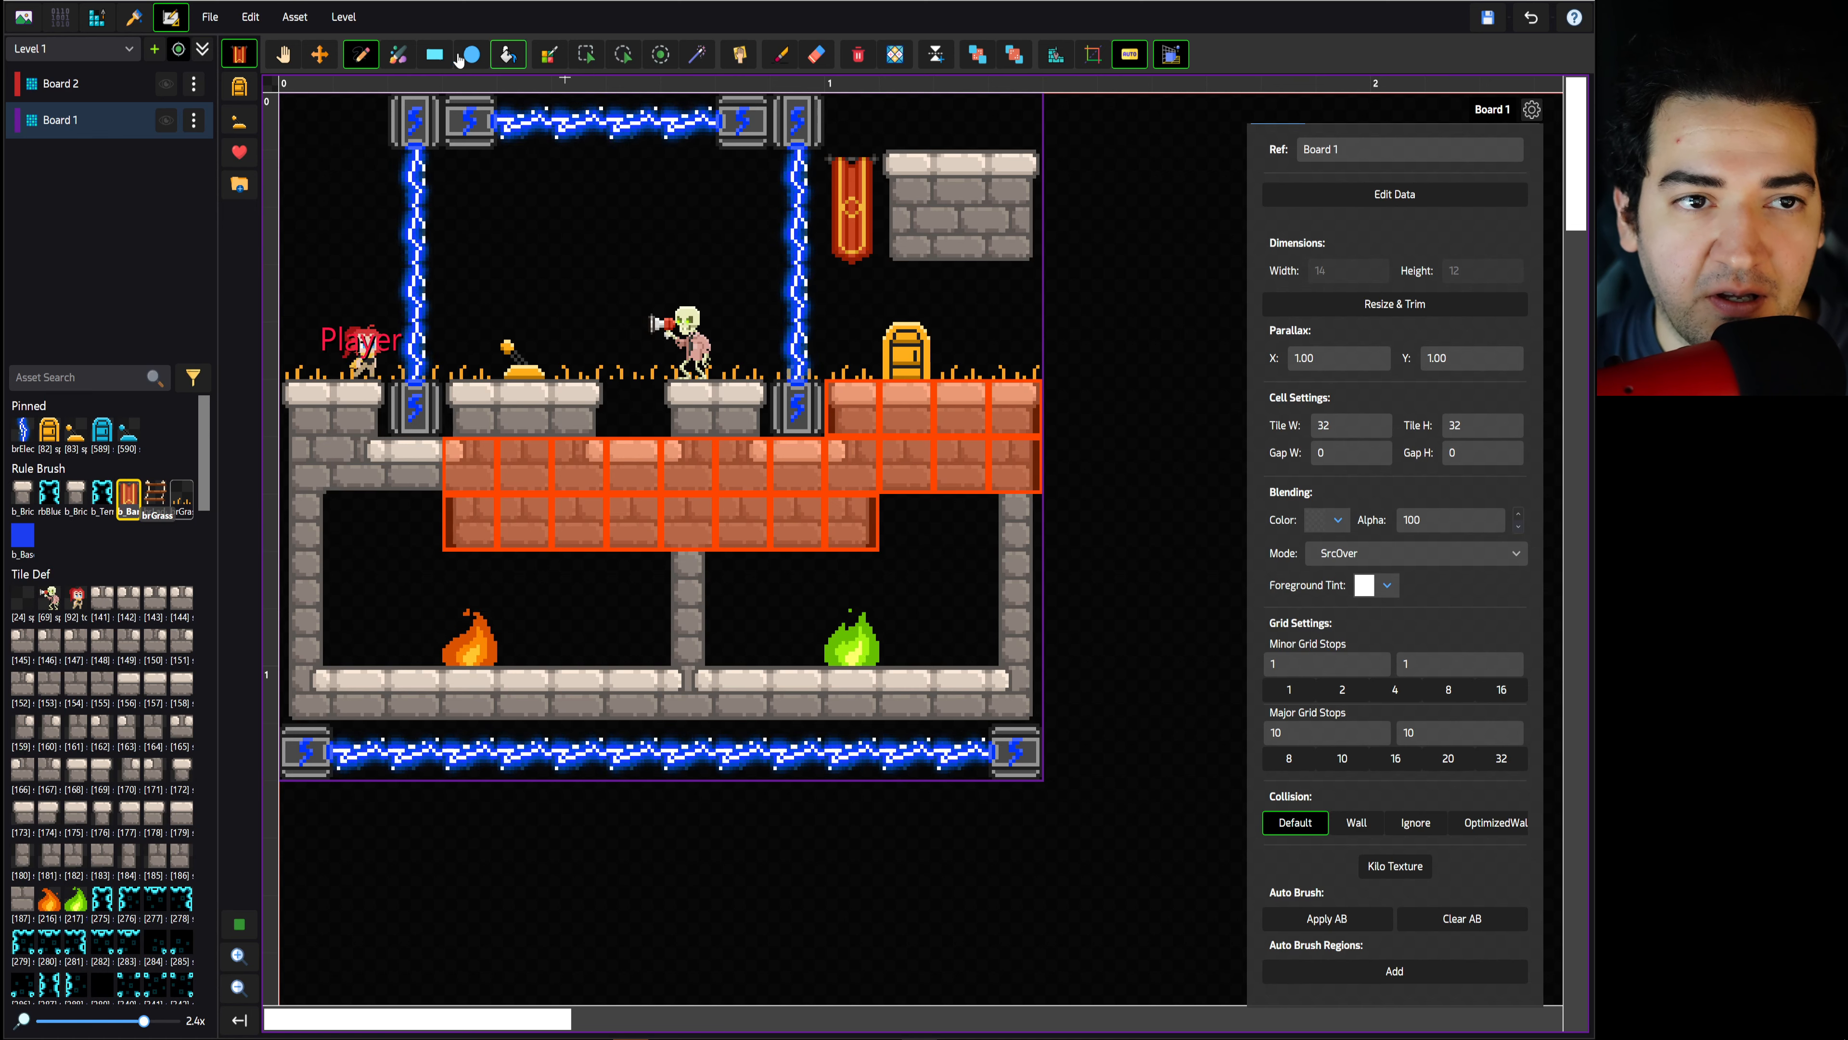
Select the banner and the brick block above the door with a rectangular selection and delete them
{"action": "left_click", "coordinate": [586, 54]}
{"action": "left_click_drag", "start_coordinate": [833, 157], "coordinate": [991, 256]}
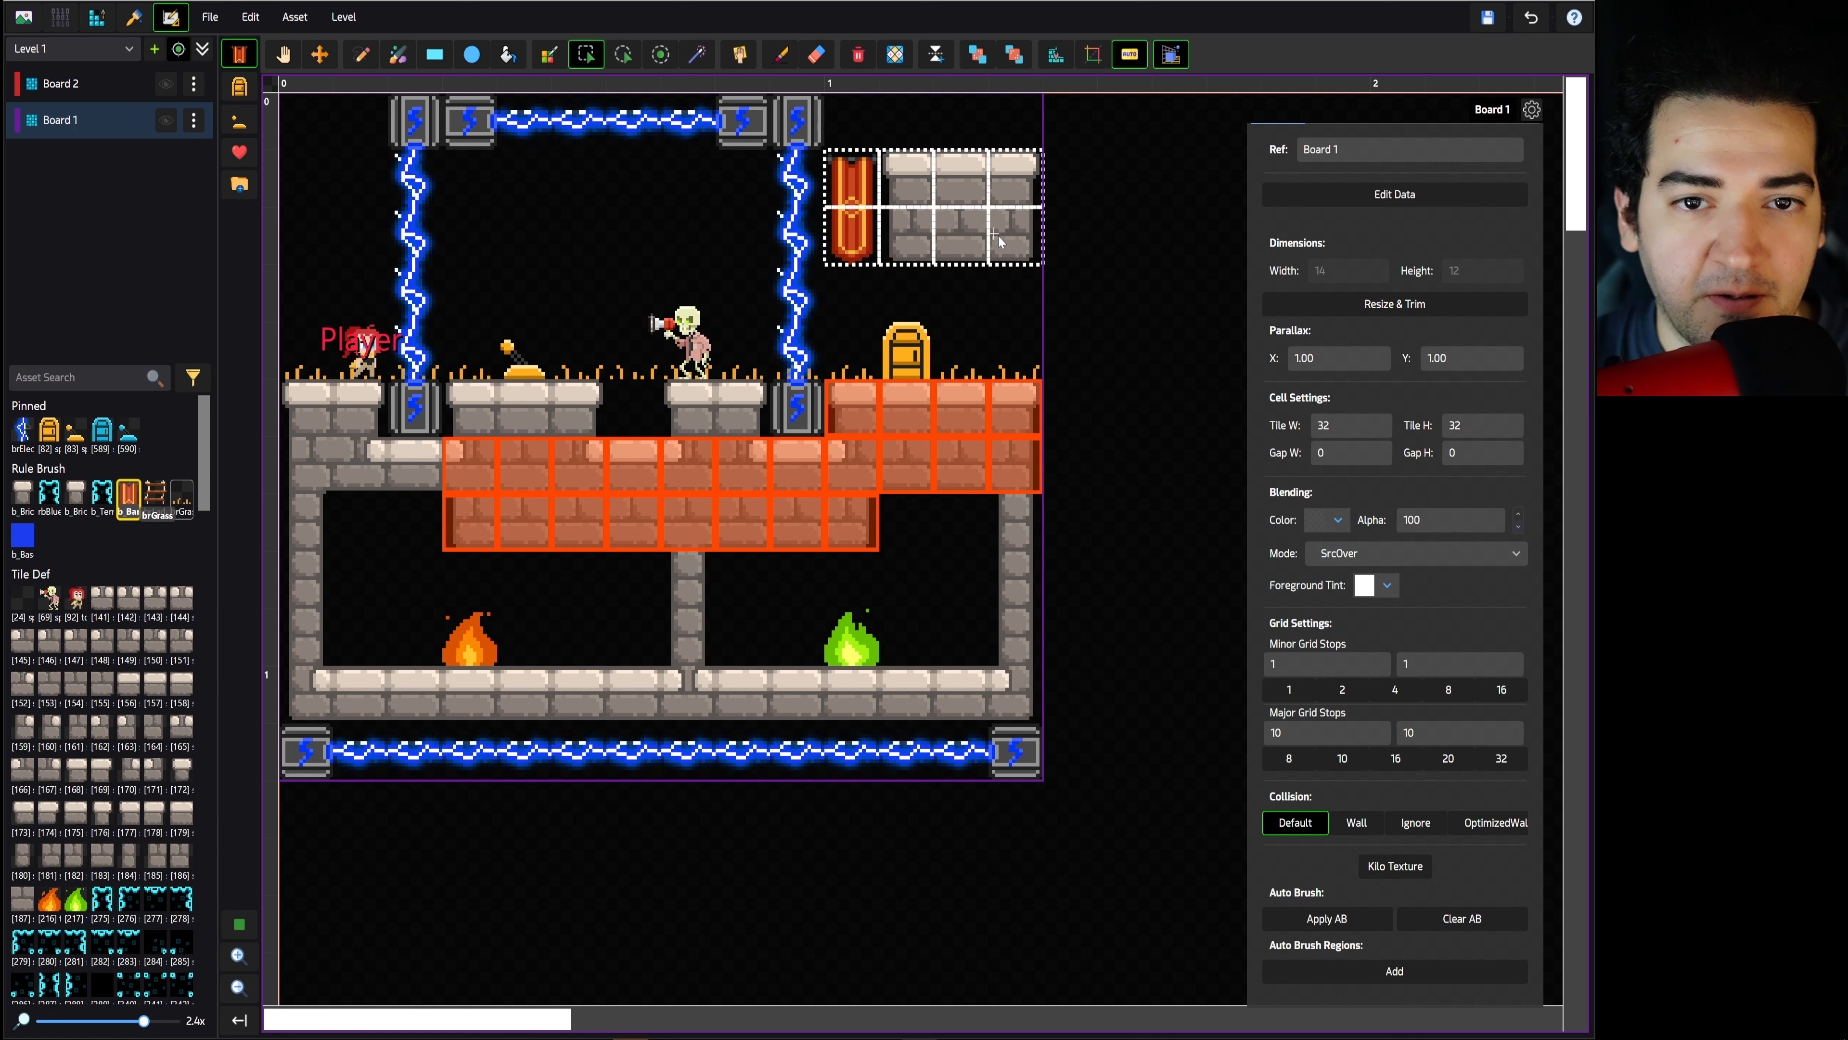
{"action": "key", "text": "Delete"}
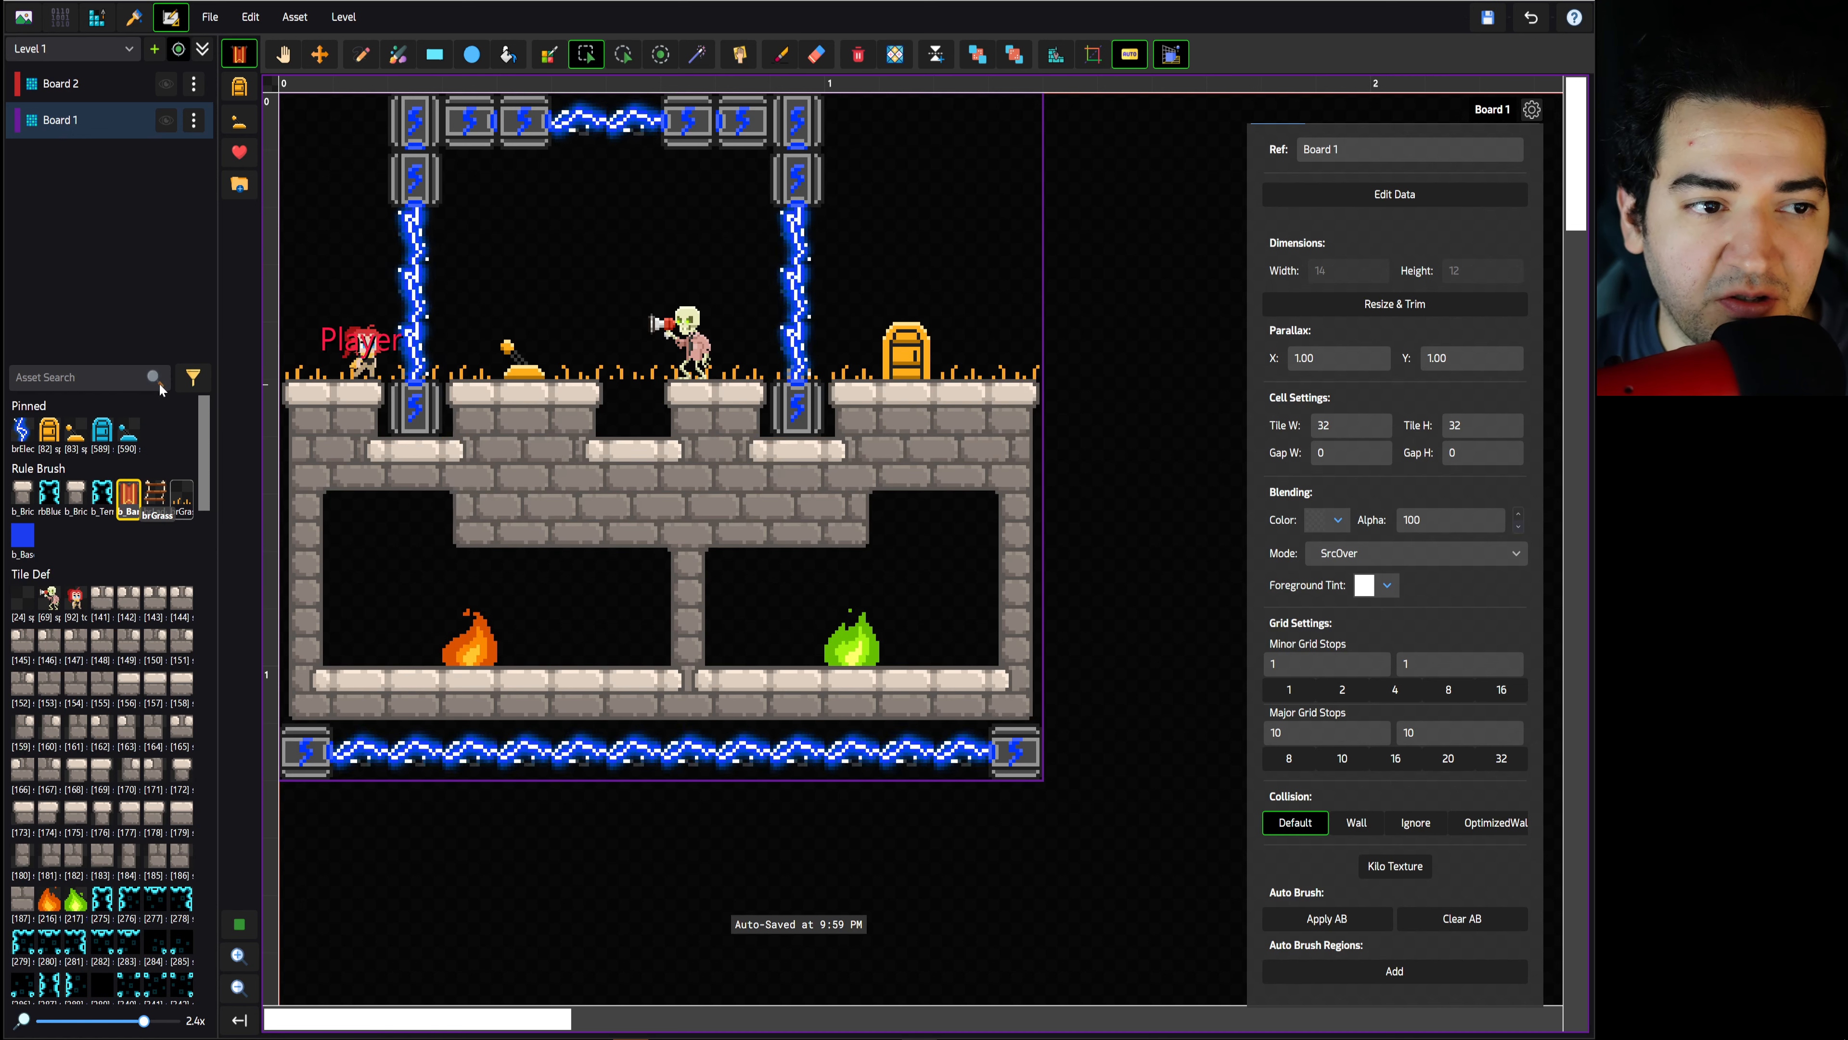
Search the asset list for "brick", clear the search, and view all assets in the Find Asset window
{"action": "left_click", "coordinate": [91, 377]}
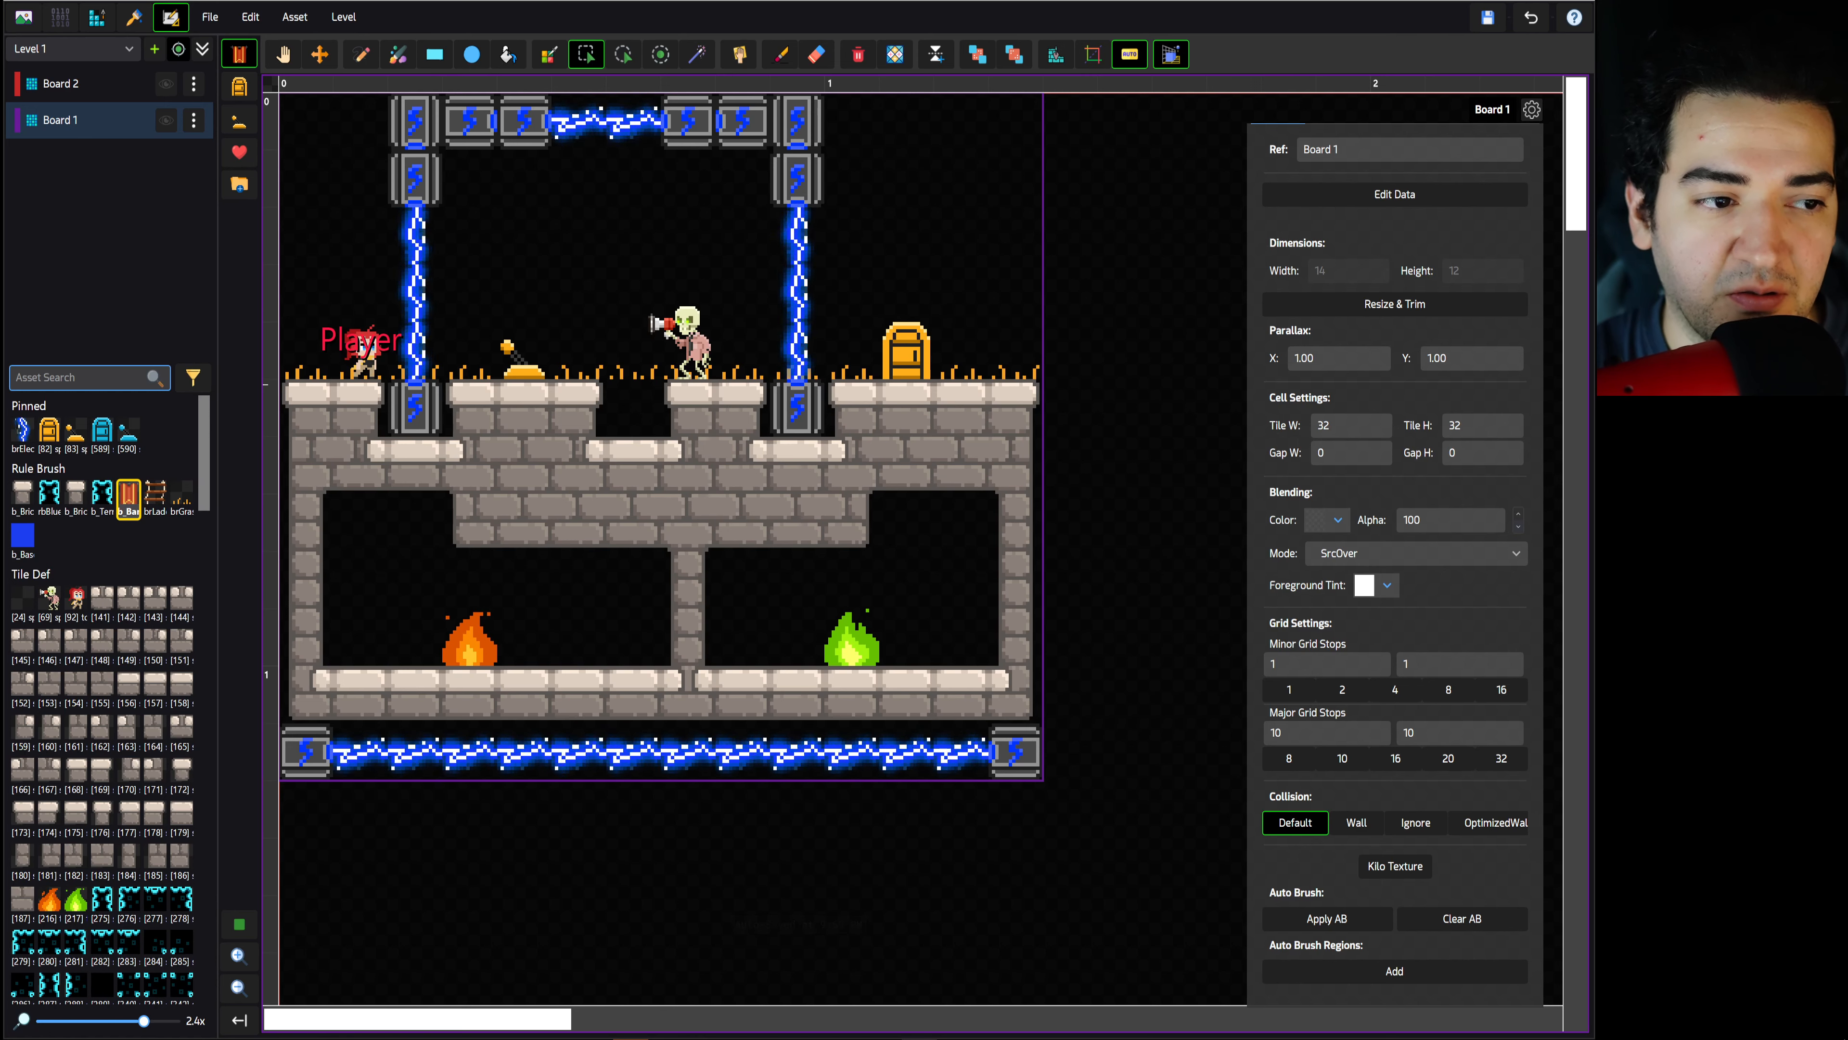
{"action": "type", "text": "brick"}
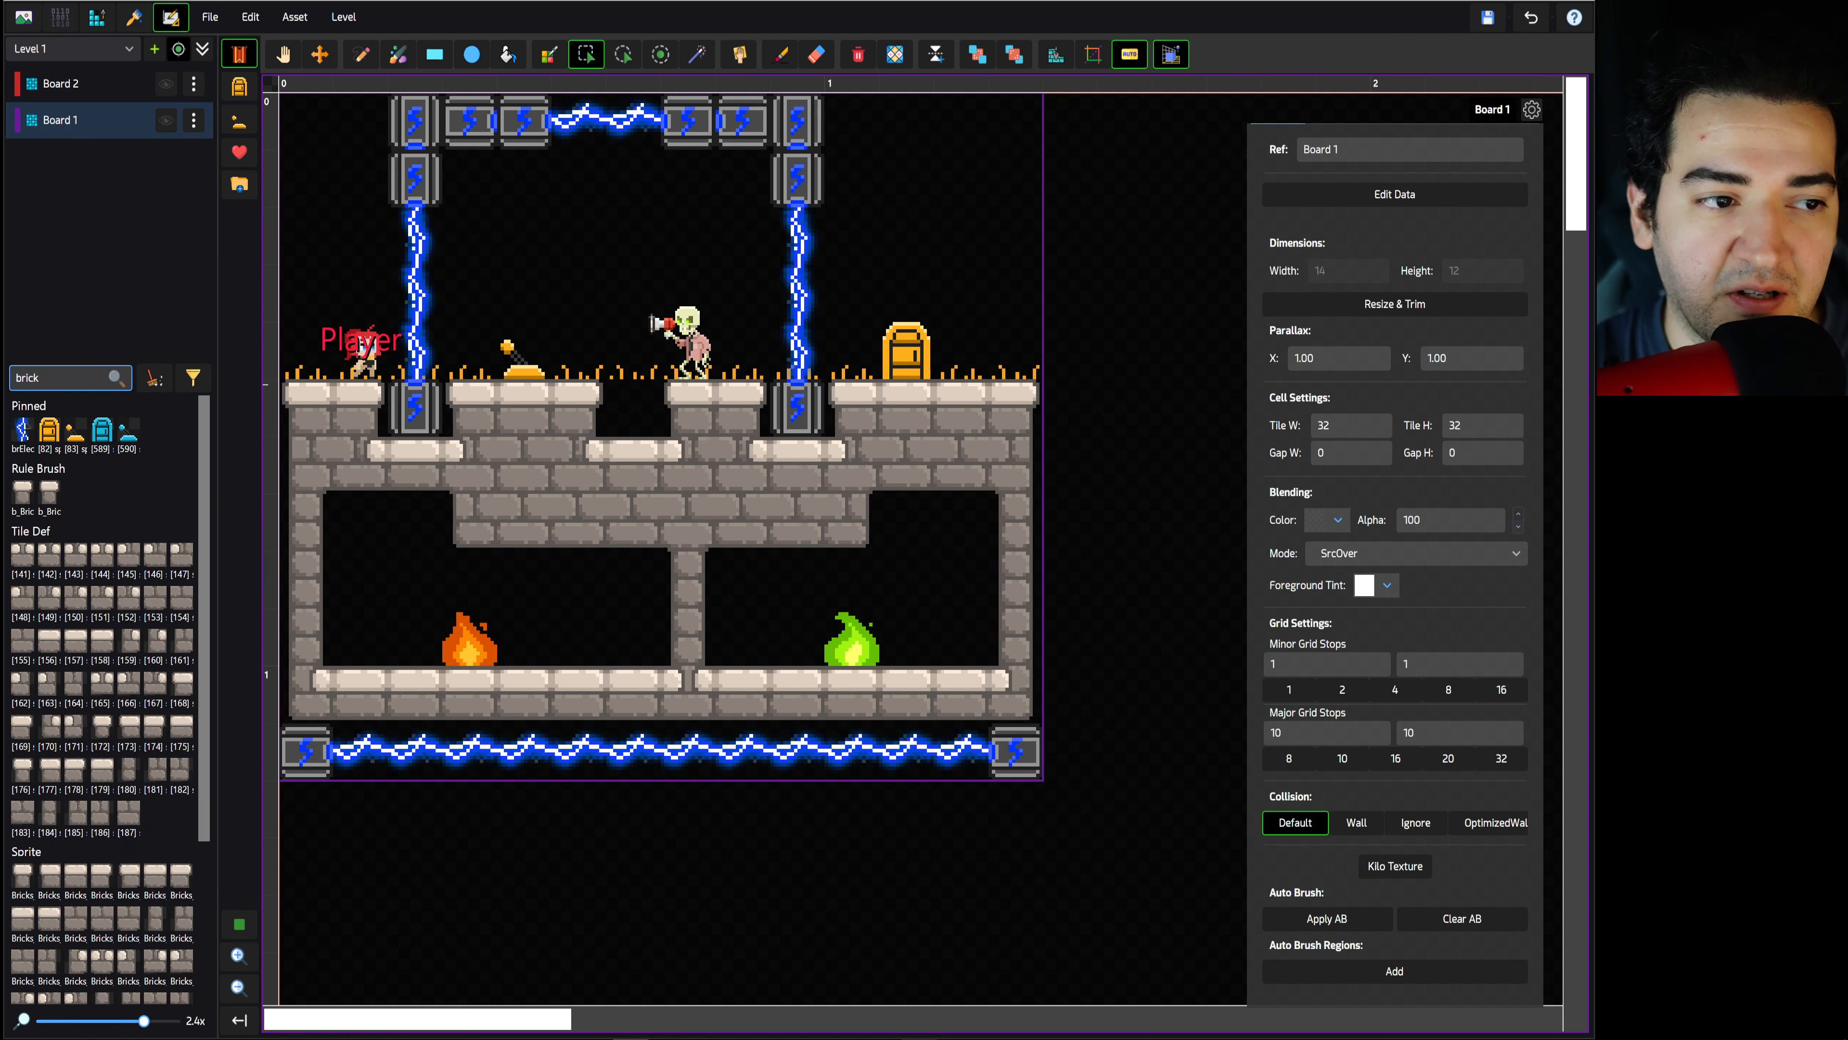
{"action": "key", "text": "BackSpace"}
{"action": "key", "text": "BackSpace"}
{"action": "type", "text": "e"}
{"action": "key", "text": "BackSpace"}
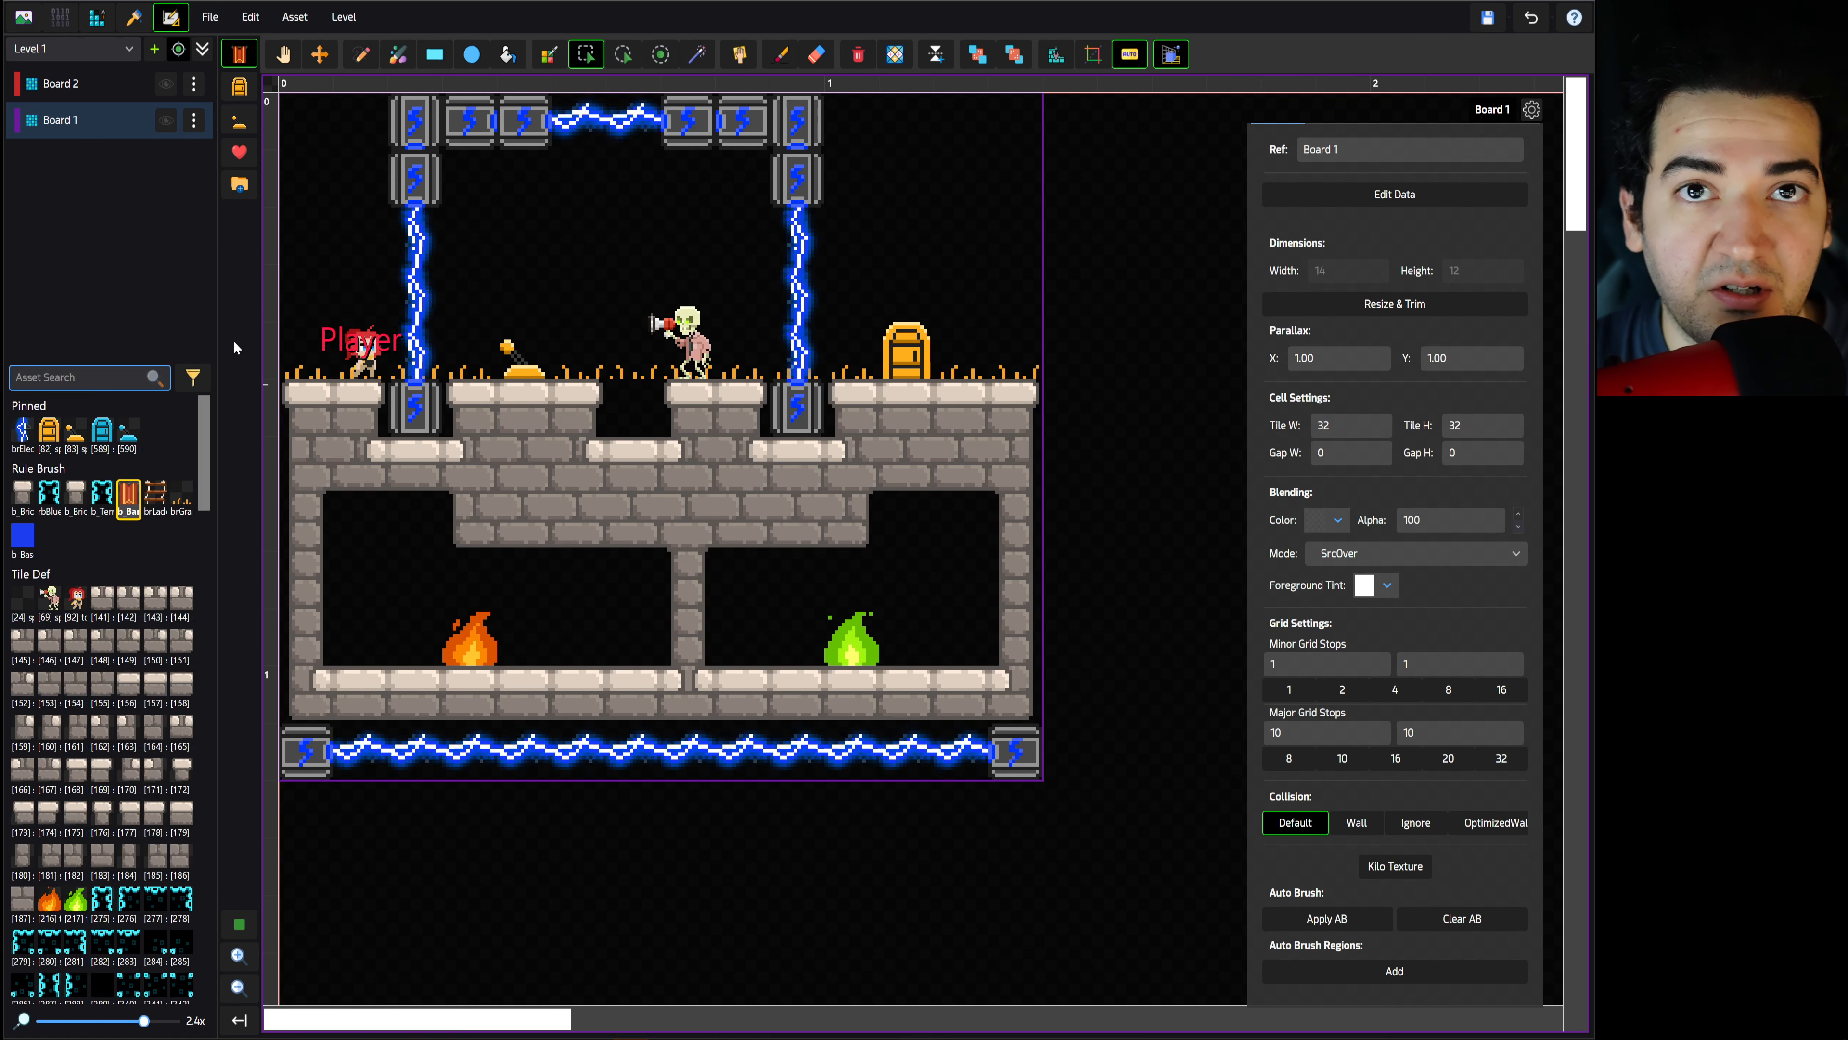
{"action": "key", "text": "ctrl+f"}
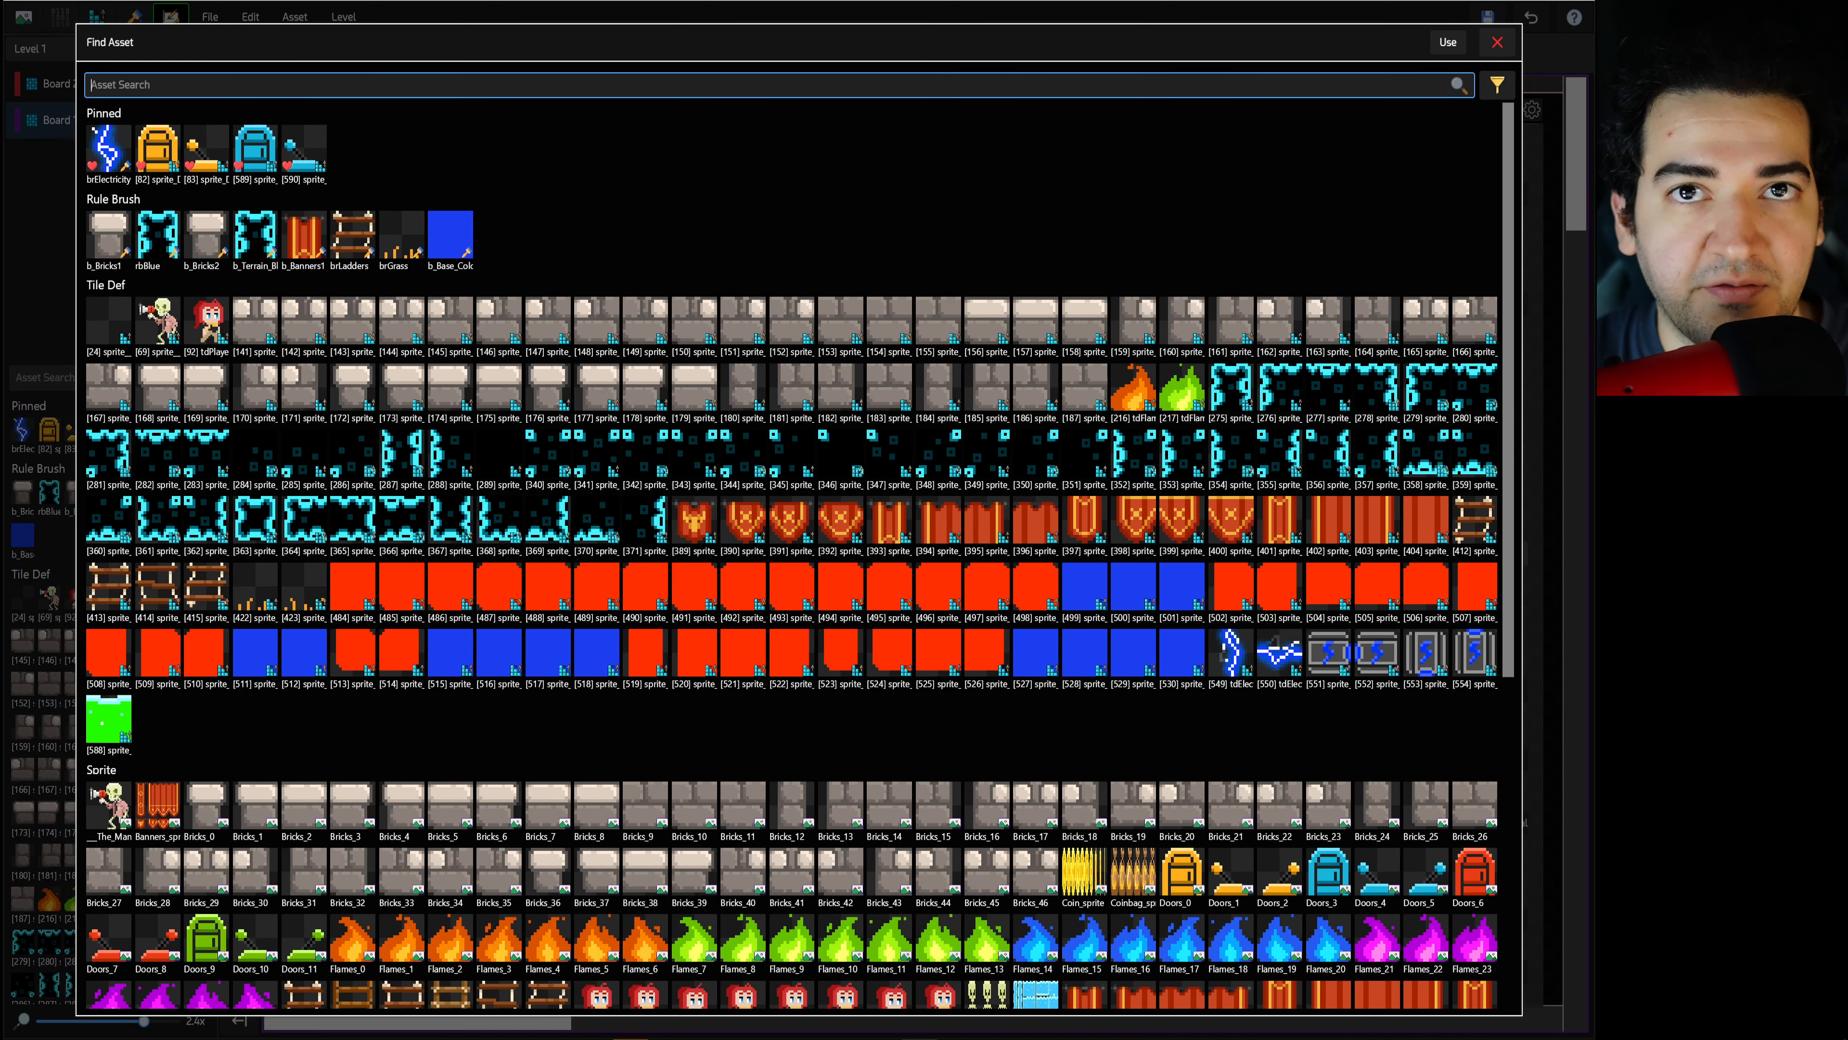
{"action": "left_click", "coordinate": [1497, 41]}
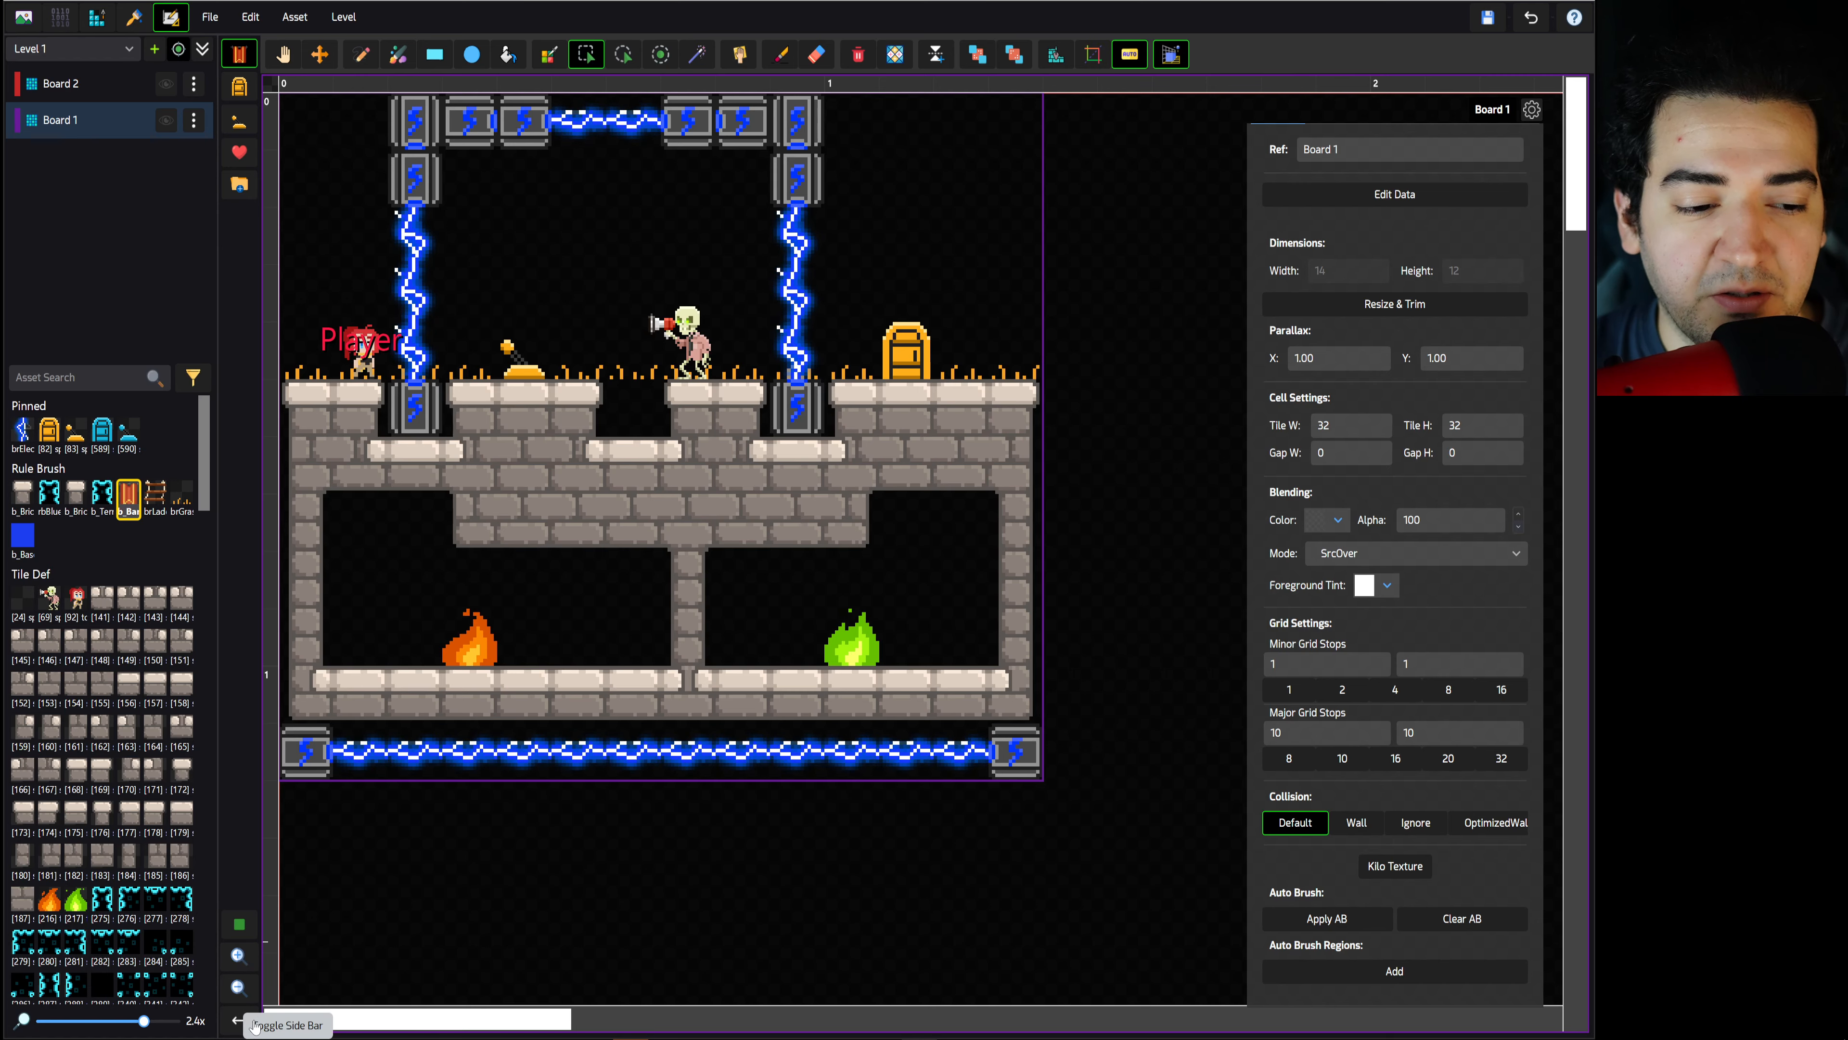
Lower the level's zoom to 2.0x and collapse the side bar, restoring it once before collapsing it again
{"action": "mouse_move", "coordinate": [152, 1022]}
{"action": "left_mouse_down"}
{"action": "mouse_move", "coordinate": [84, 1028]}
{"action": "mouse_move", "coordinate": [126, 1022]}
{"action": "left_mouse_up"}
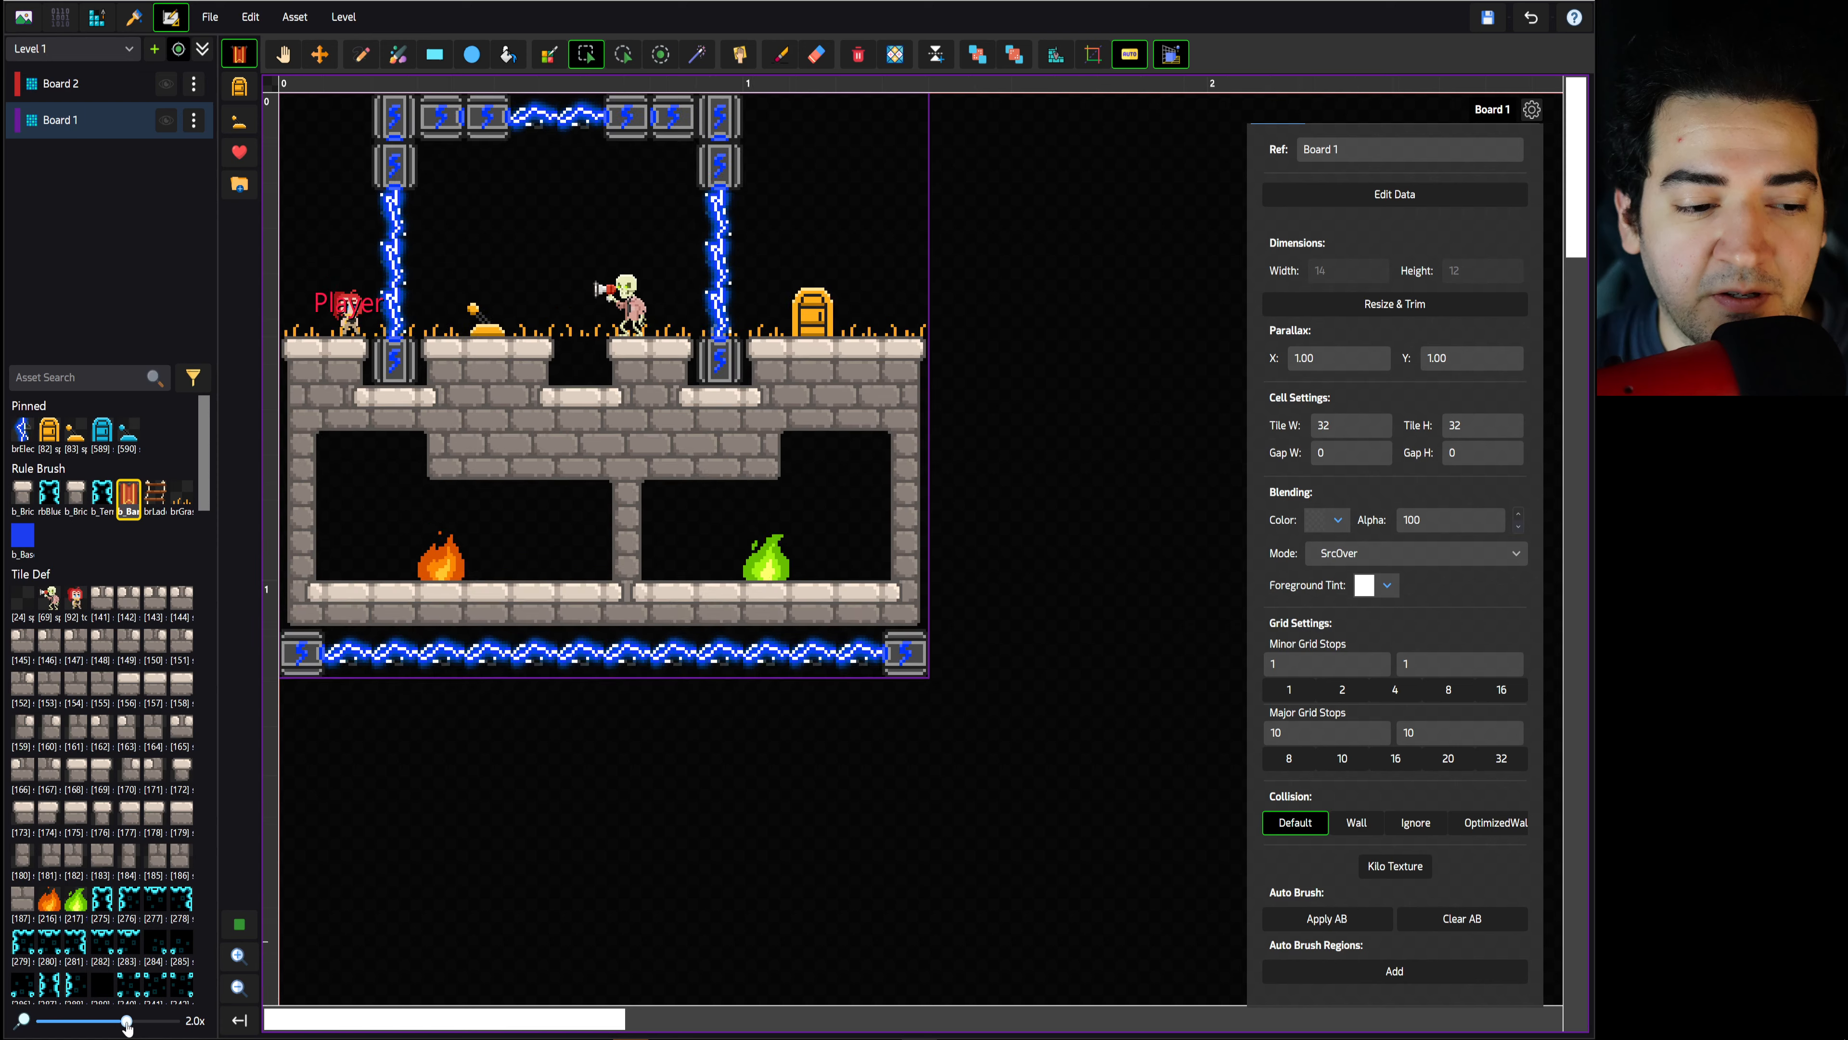
{"action": "left_click", "coordinate": [247, 1020]}
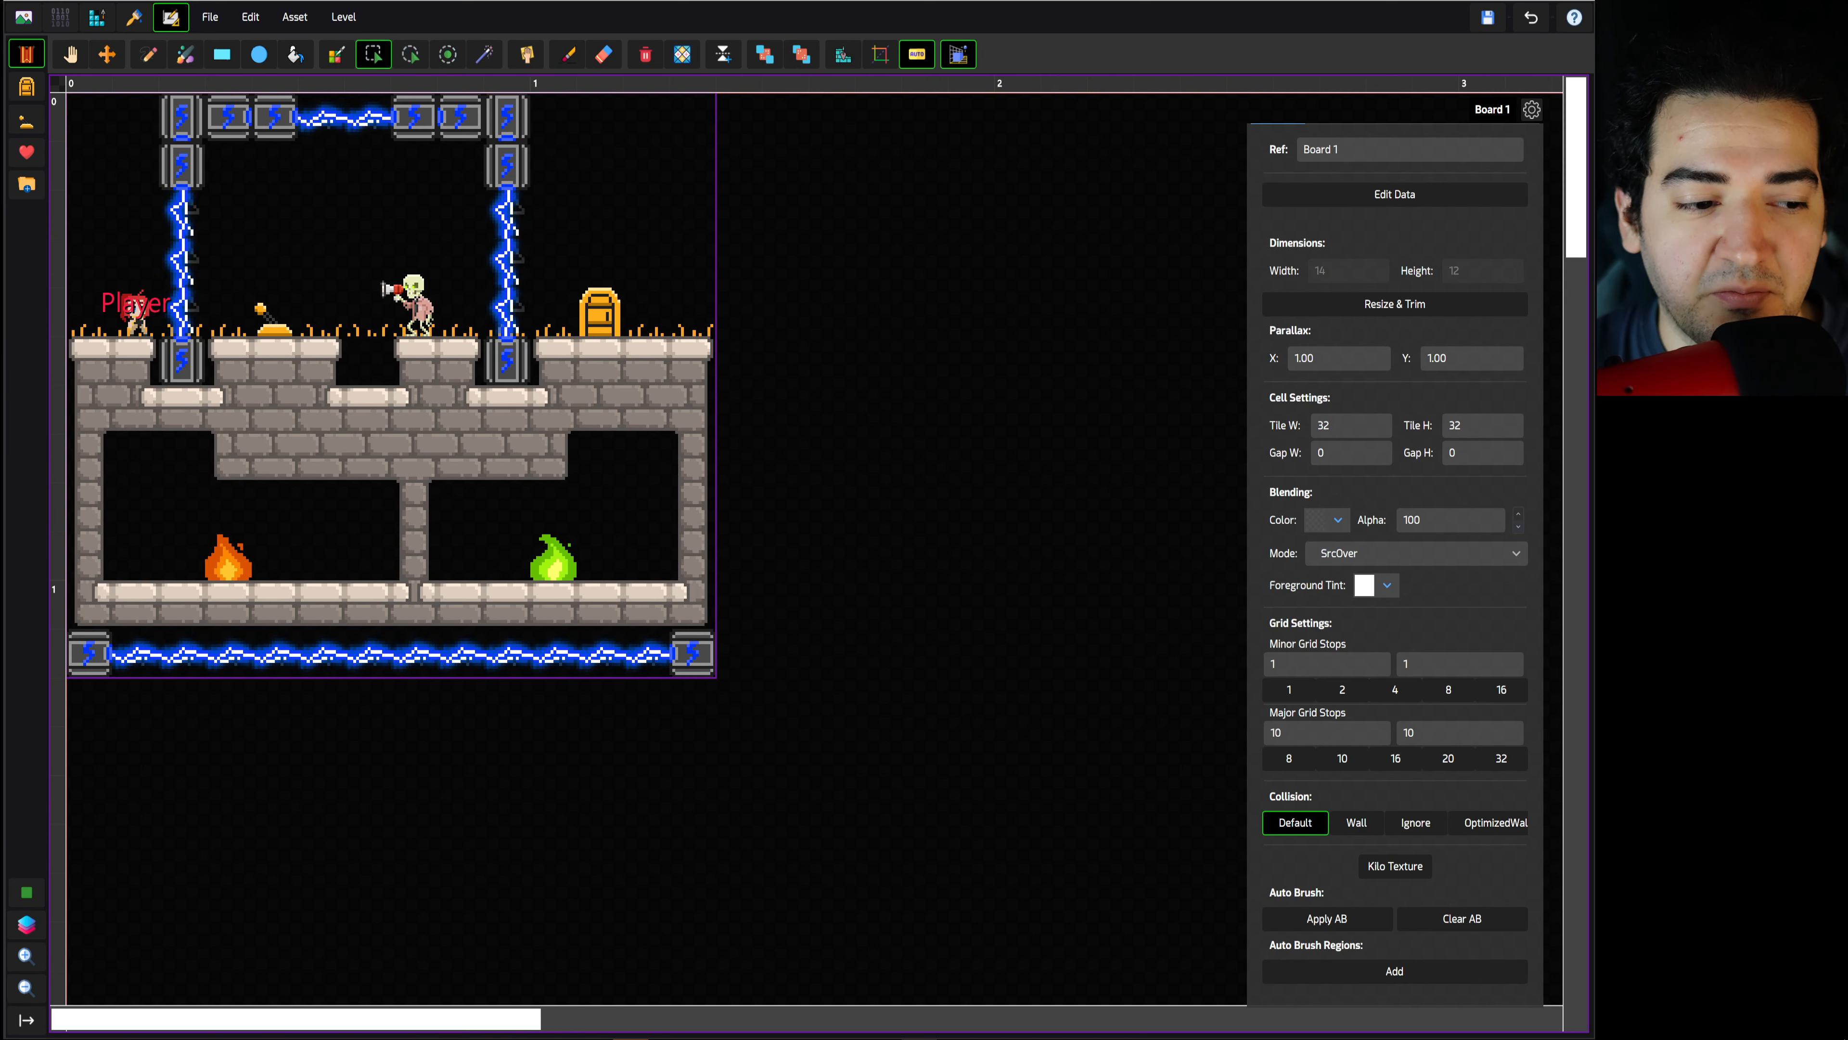
{"action": "left_click", "coordinate": [26, 1020]}
{"action": "left_click", "coordinate": [247, 1020]}
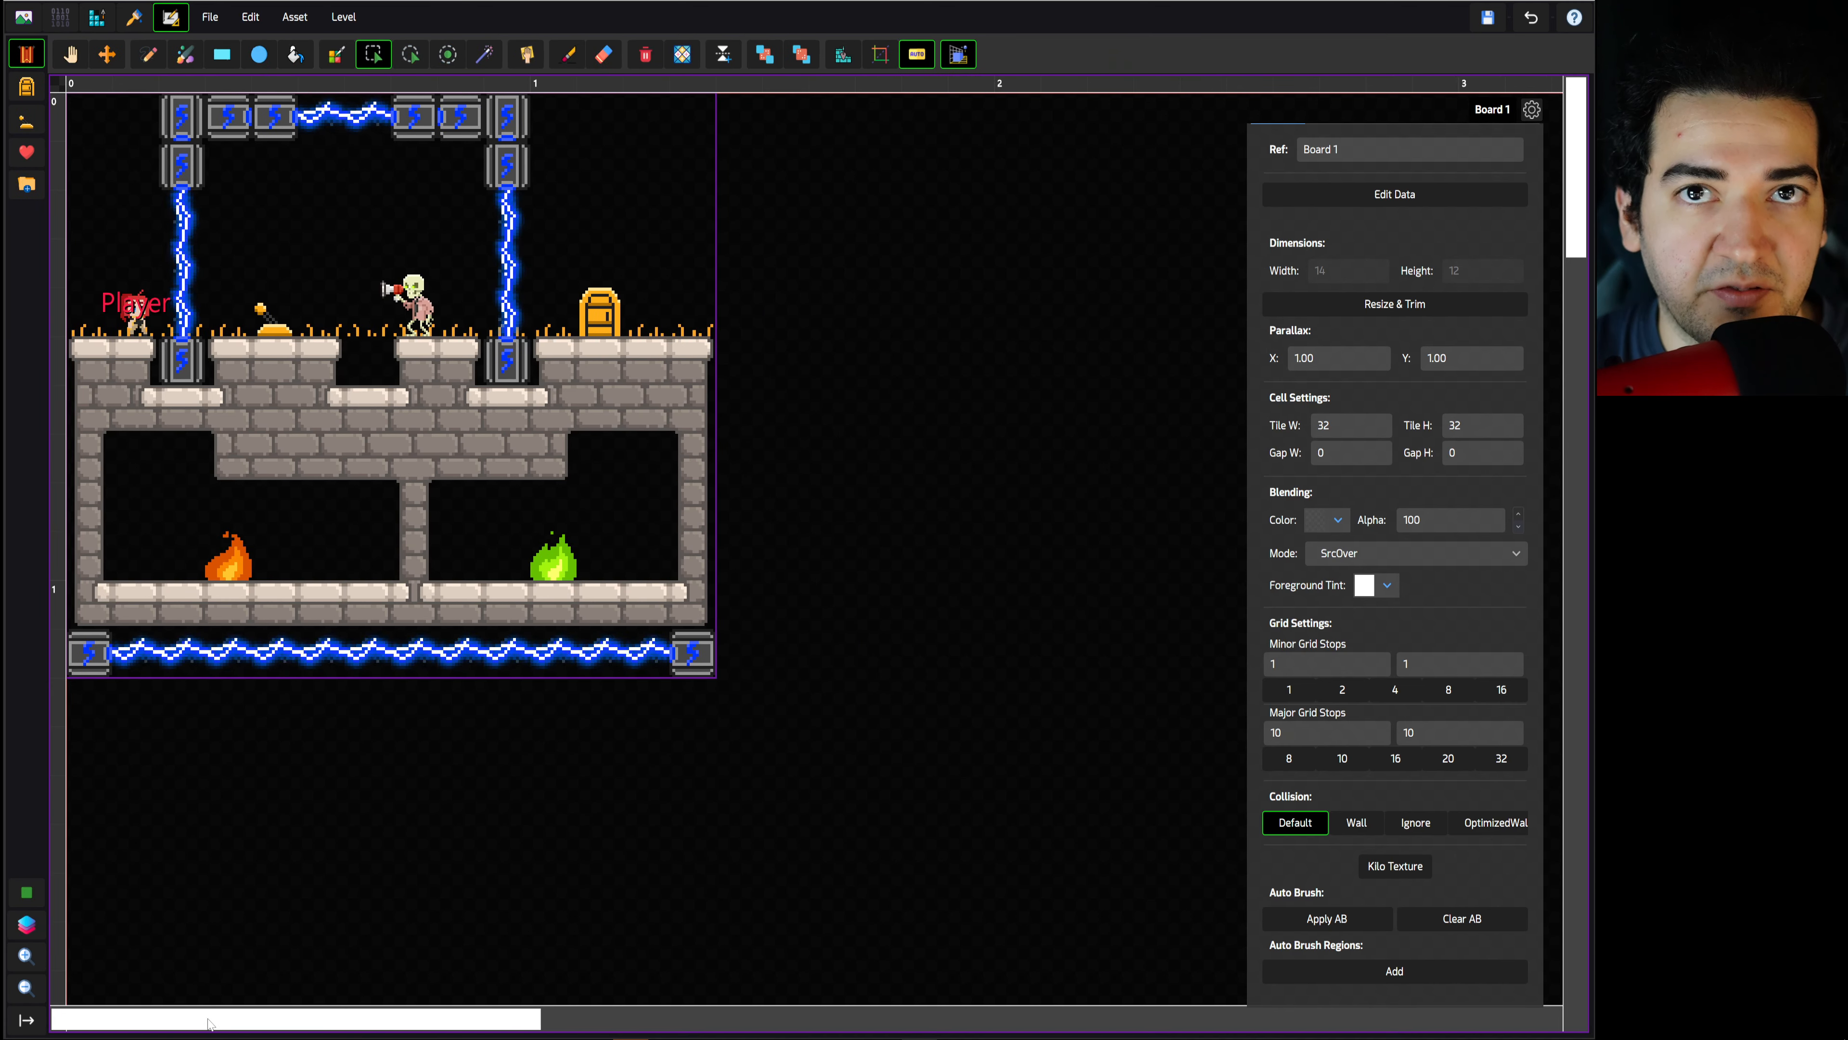
Restore the collapsed side bar and raise the level's zoom to 2.4x
{"action": "left_click", "coordinate": [29, 1021]}
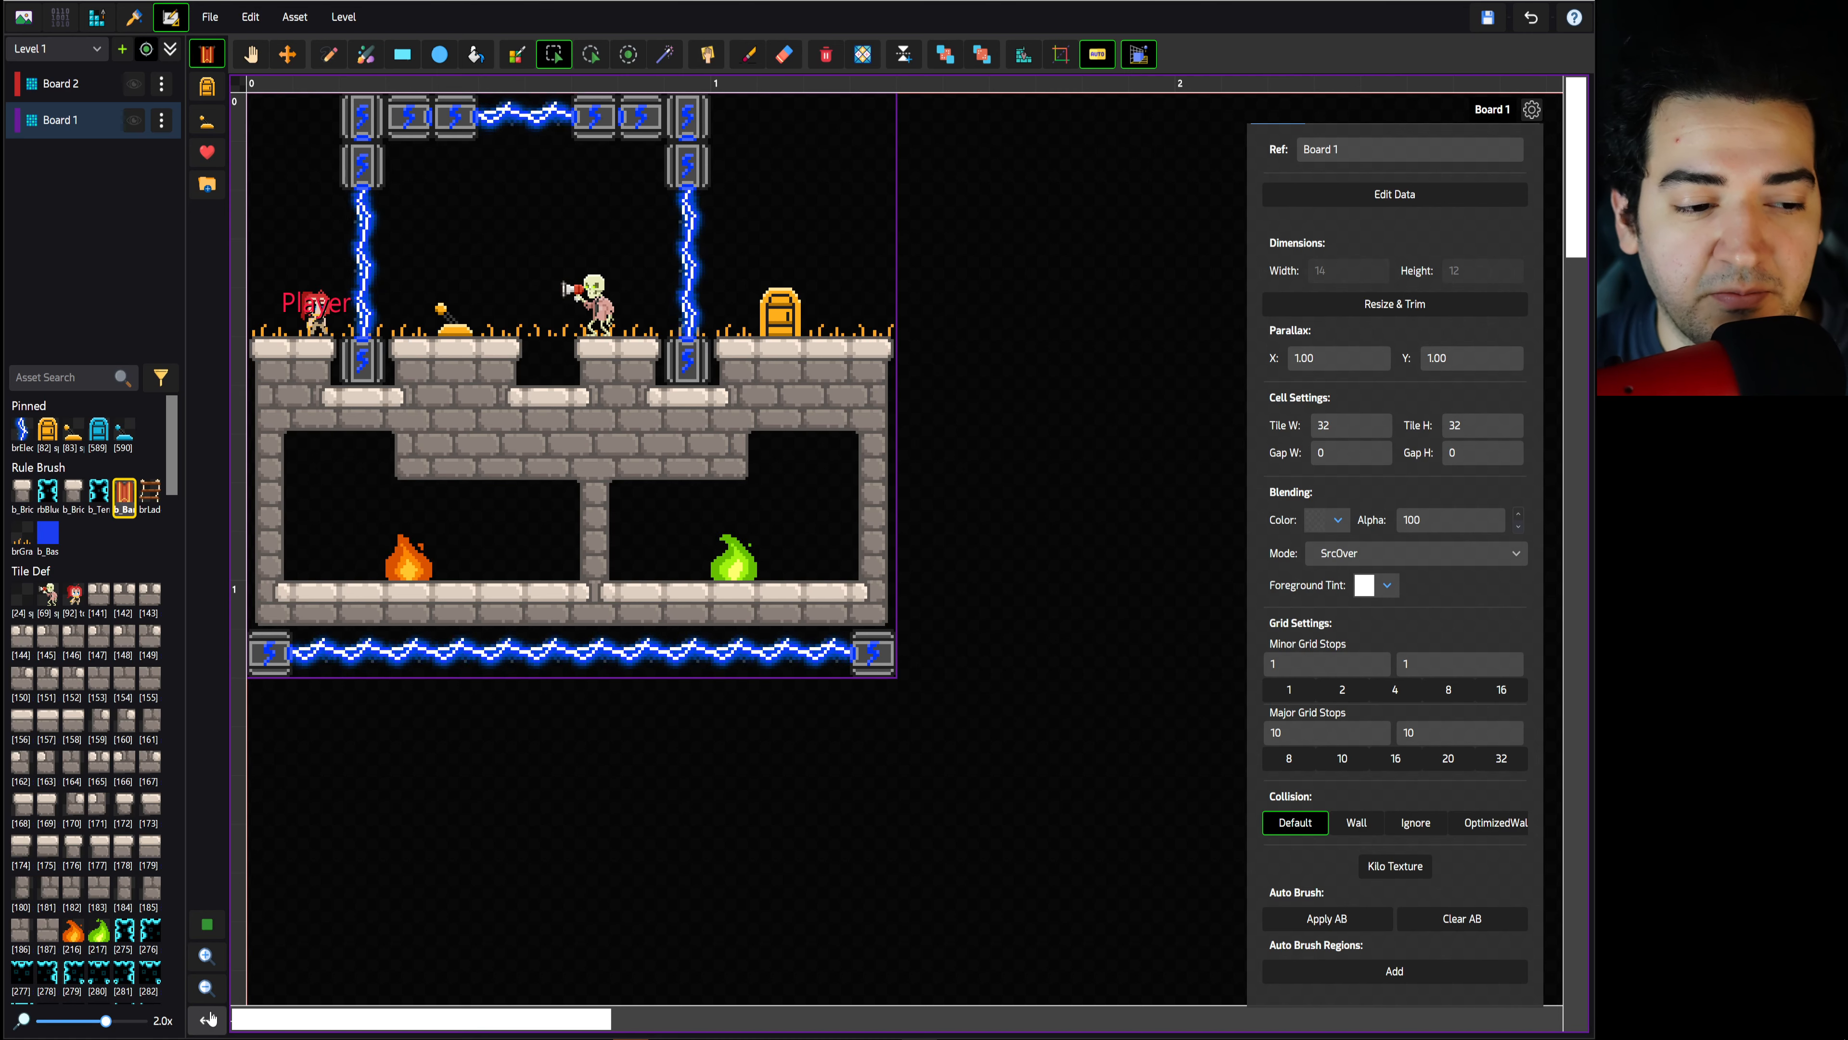
{"action": "left_click", "coordinate": [206, 990]}
{"action": "left_click", "coordinate": [206, 955]}
{"action": "left_click", "coordinate": [206, 956]}
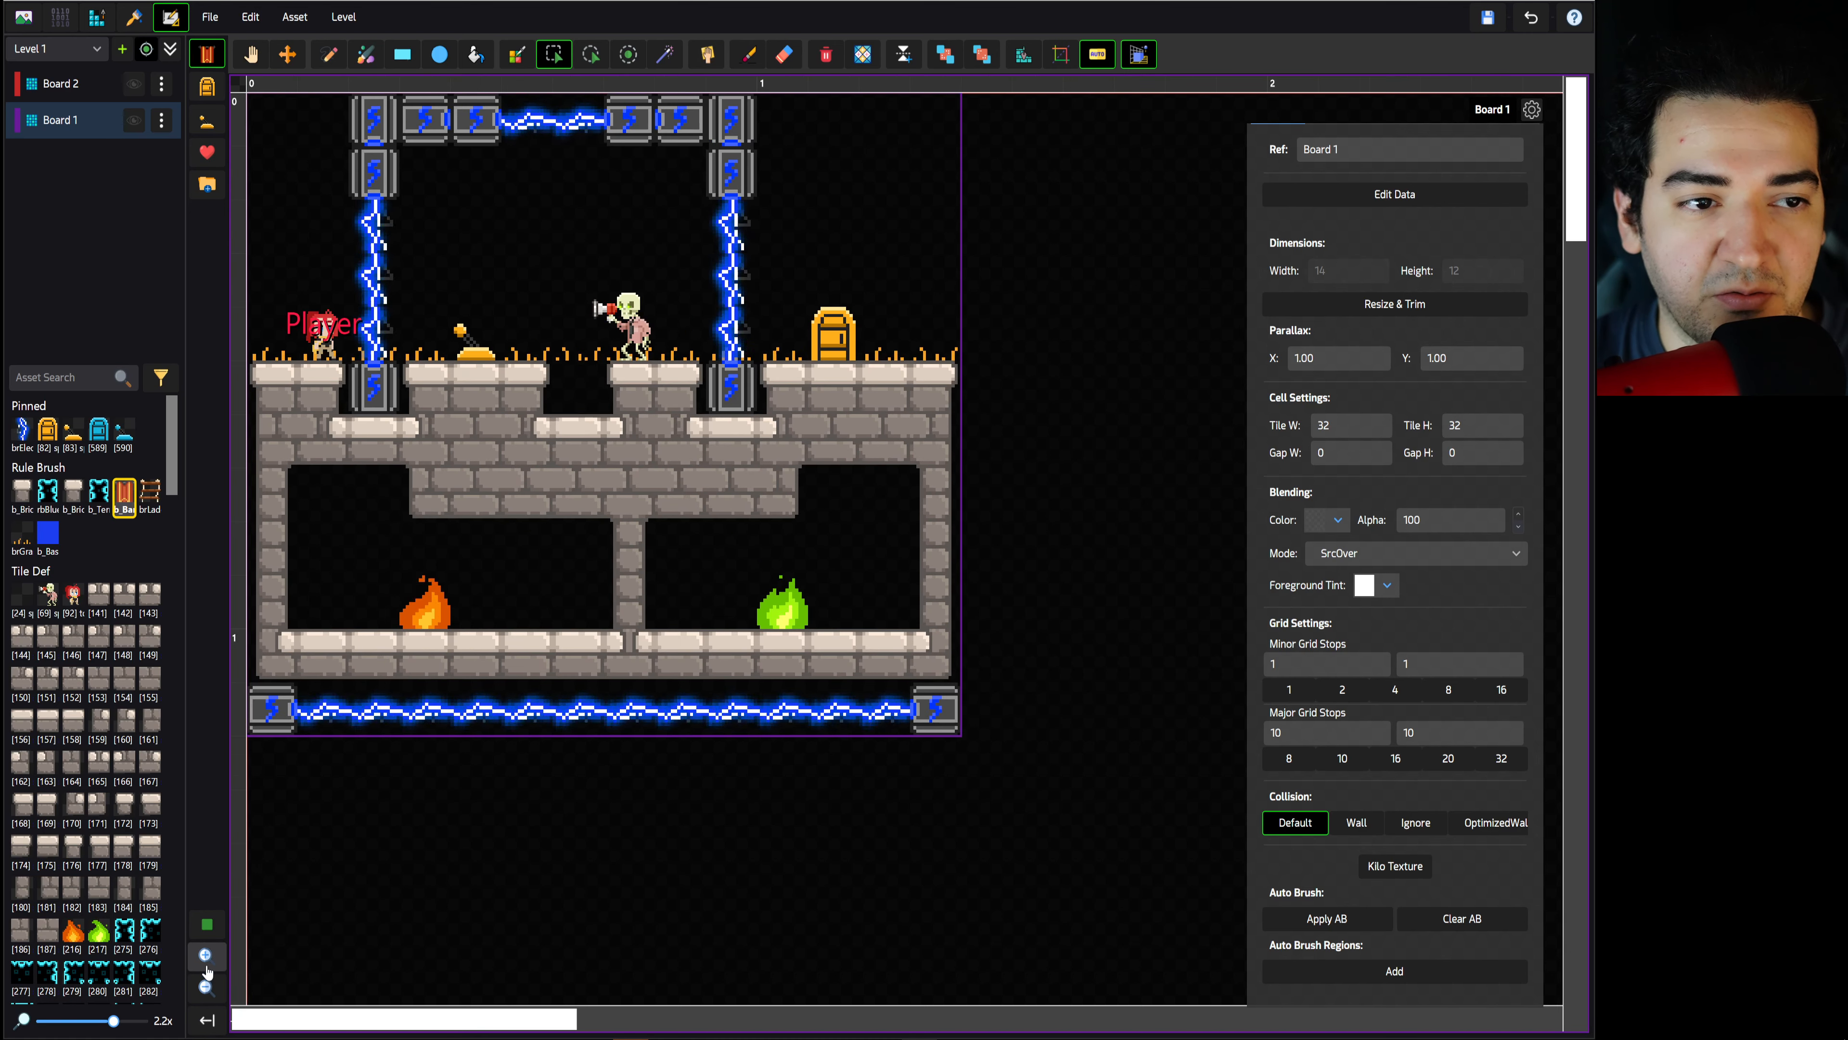
{"action": "left_click", "coordinate": [206, 966]}
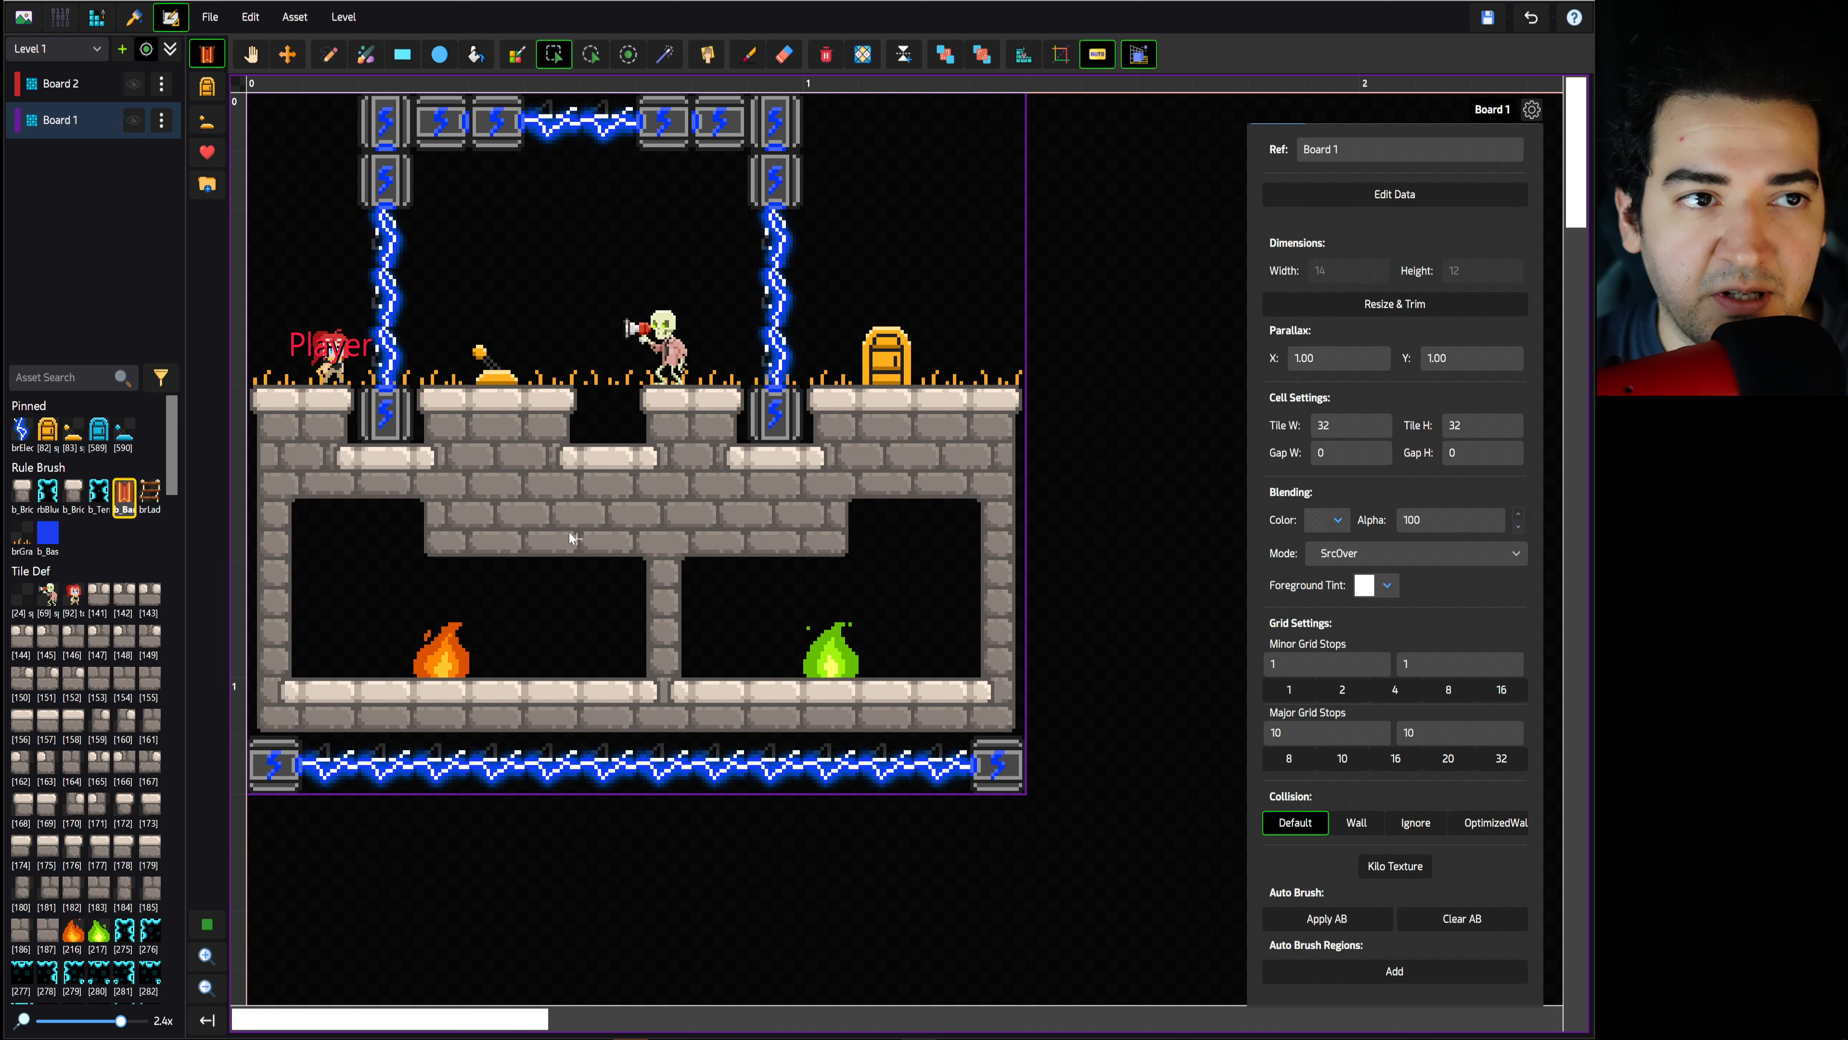
Display the level's grid in the foreground, switch it to the background, and turn the grid off again
{"action": "left_click", "coordinate": [207, 926]}
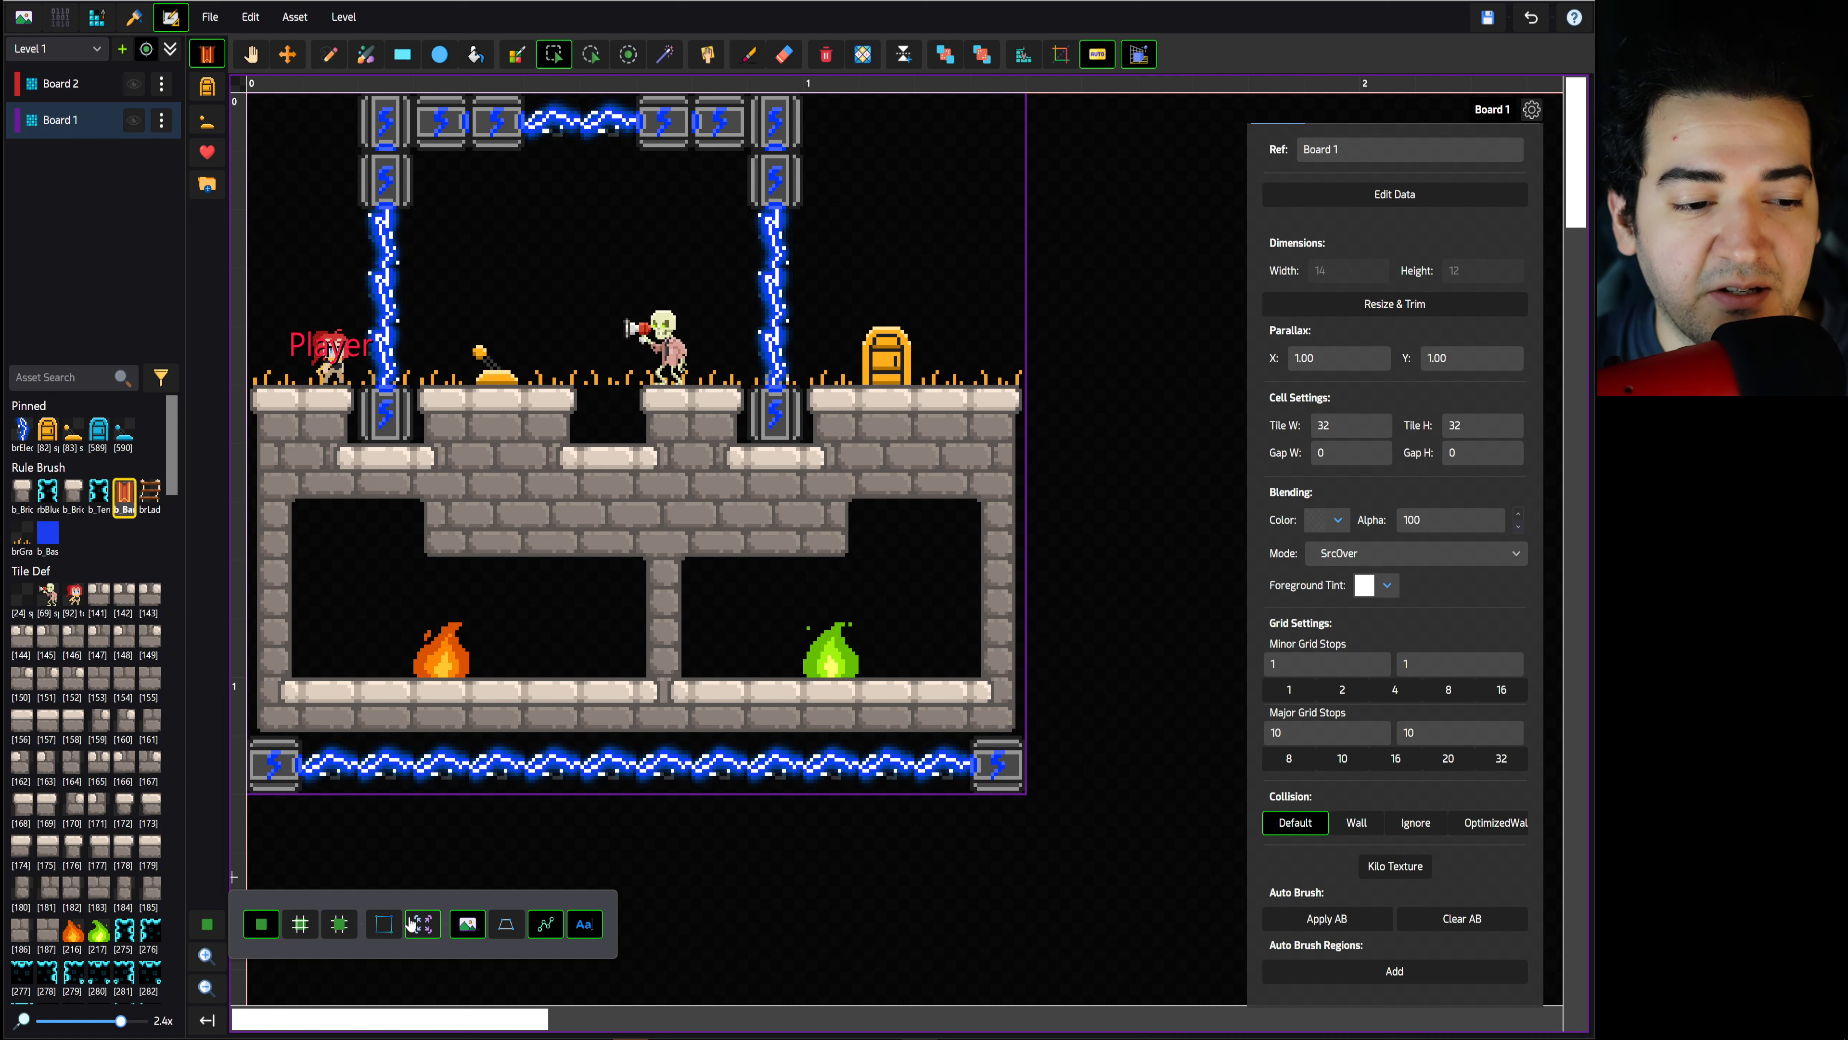
{"action": "left_click", "coordinate": [333, 926]}
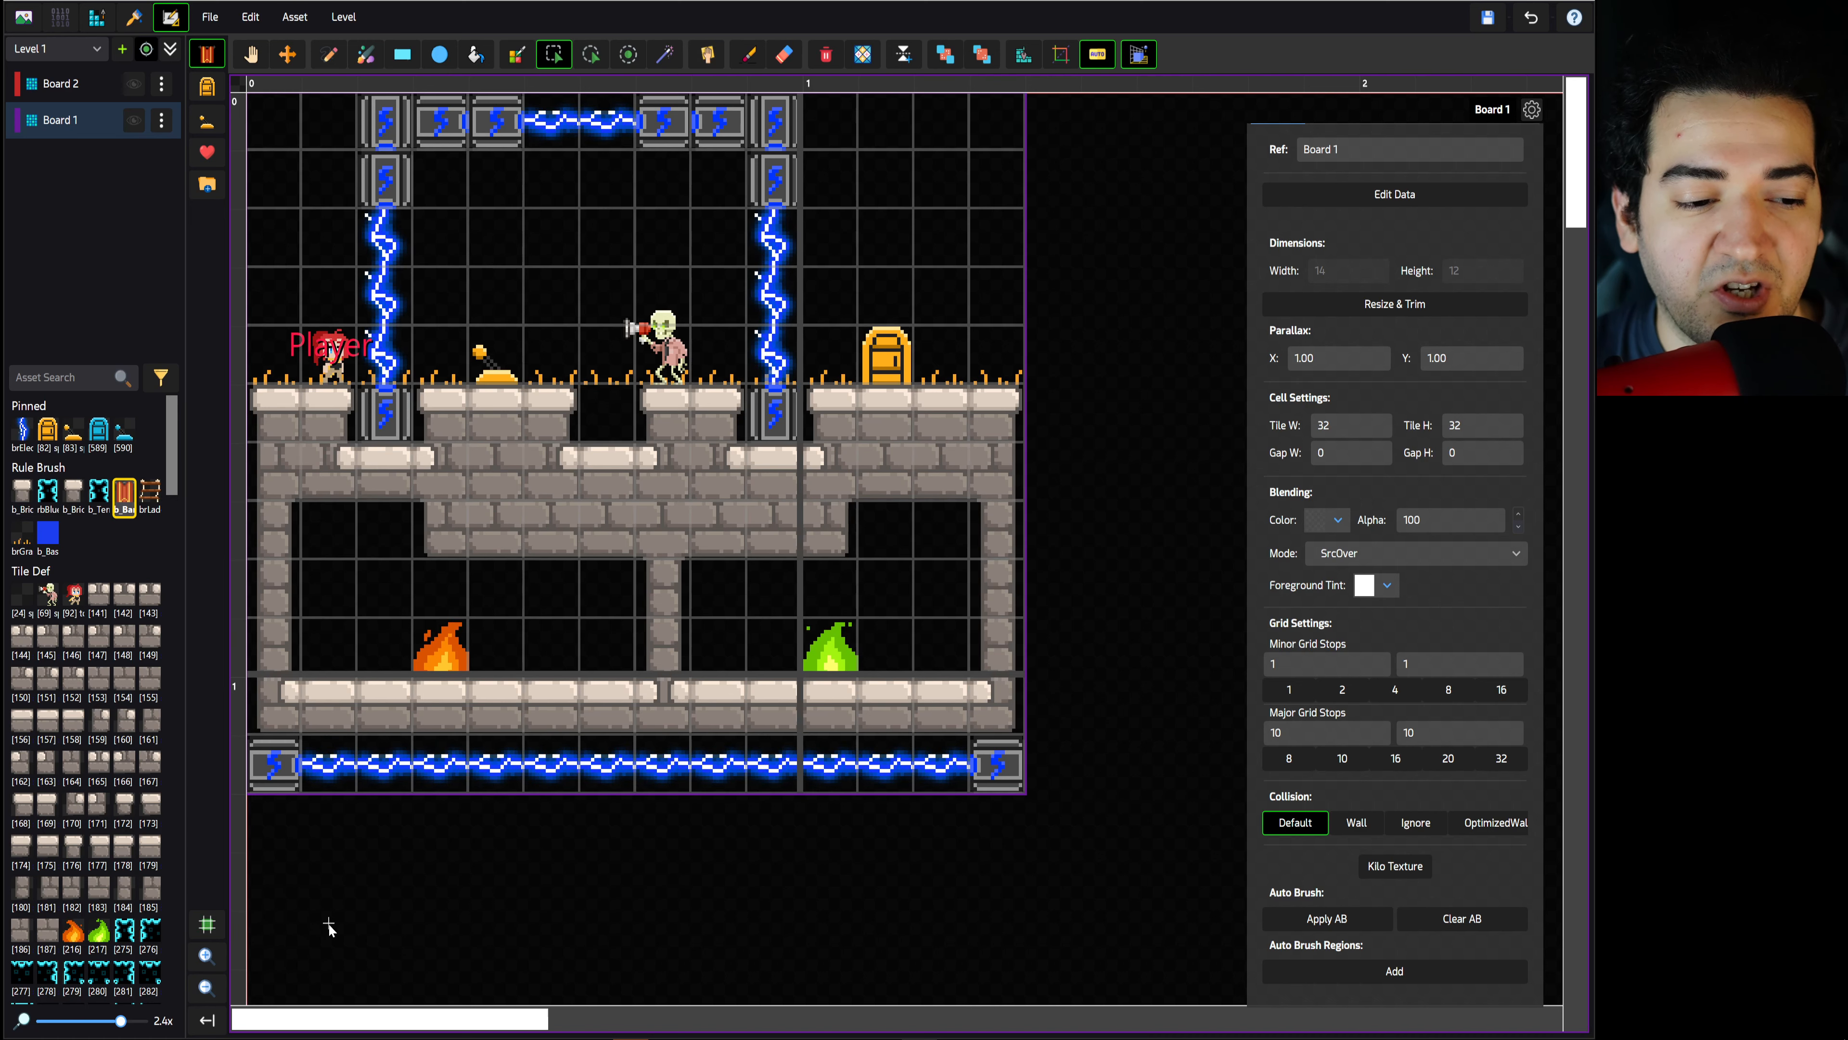
{"action": "left_click", "coordinate": [204, 926]}
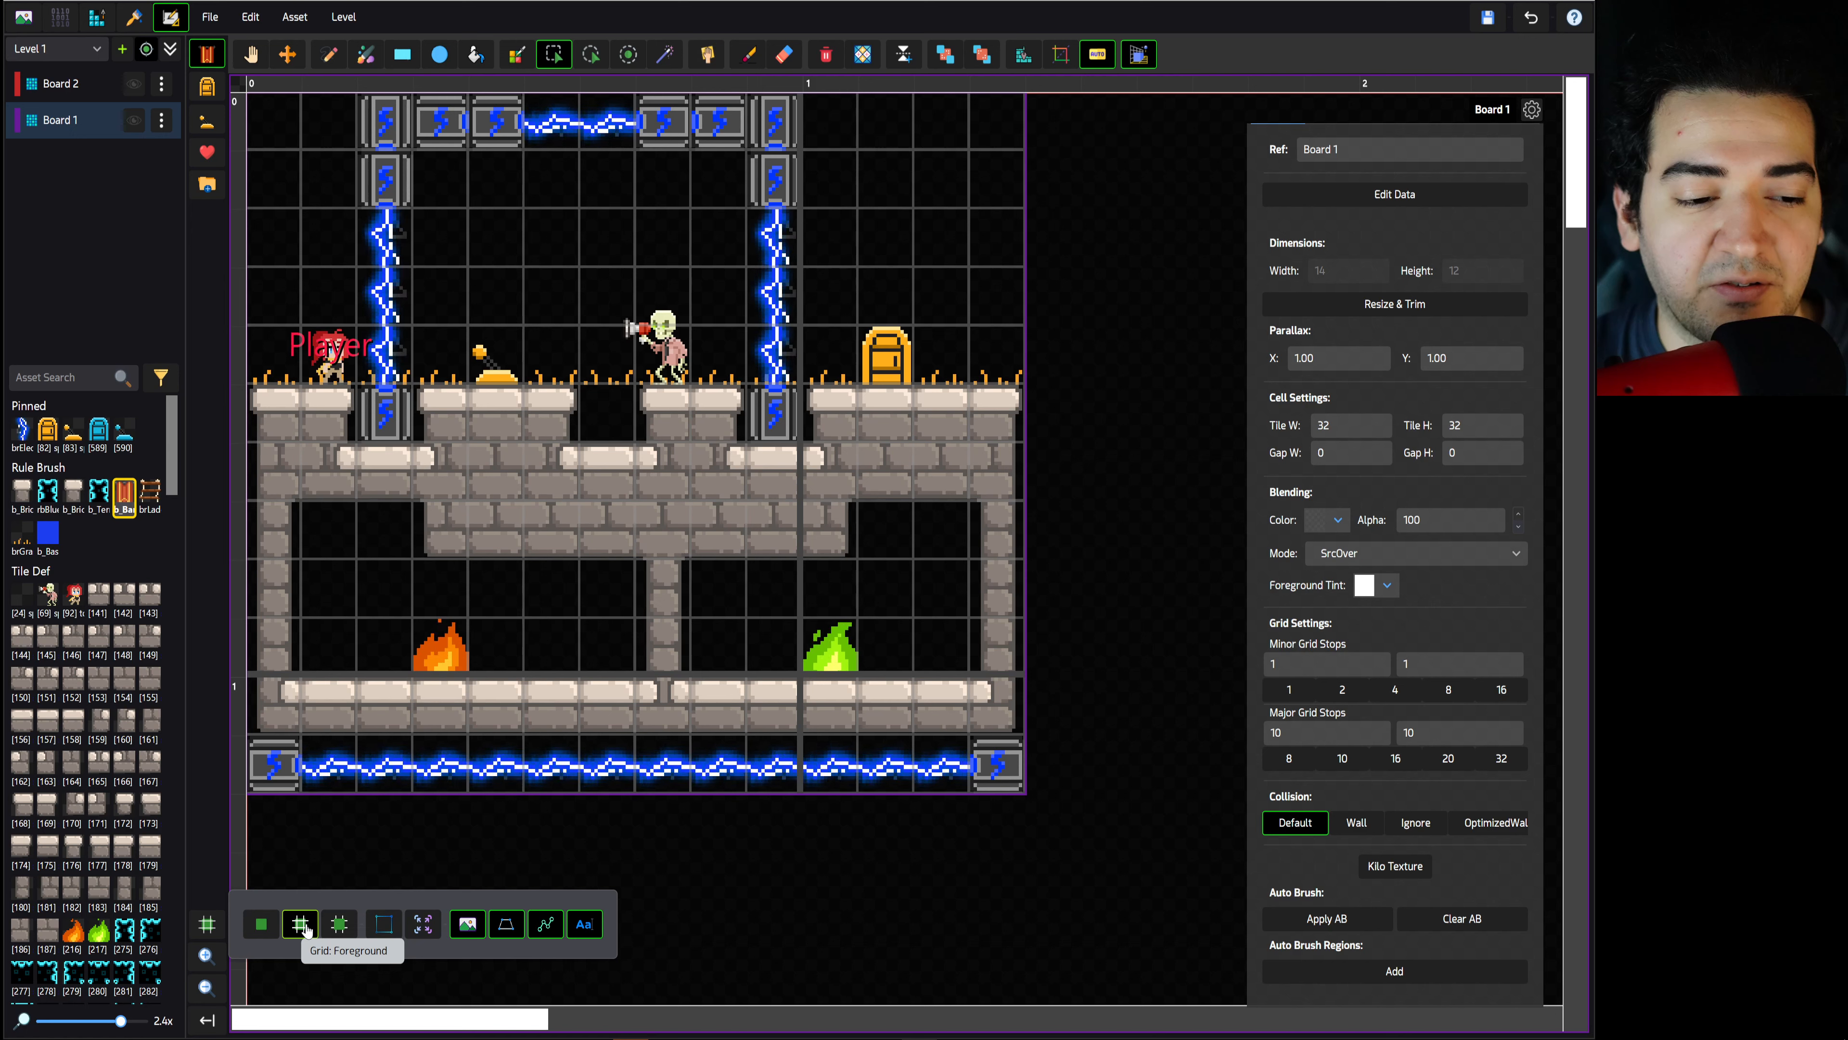
{"action": "left_click", "coordinate": [339, 925]}
{"action": "left_click", "coordinate": [215, 927]}
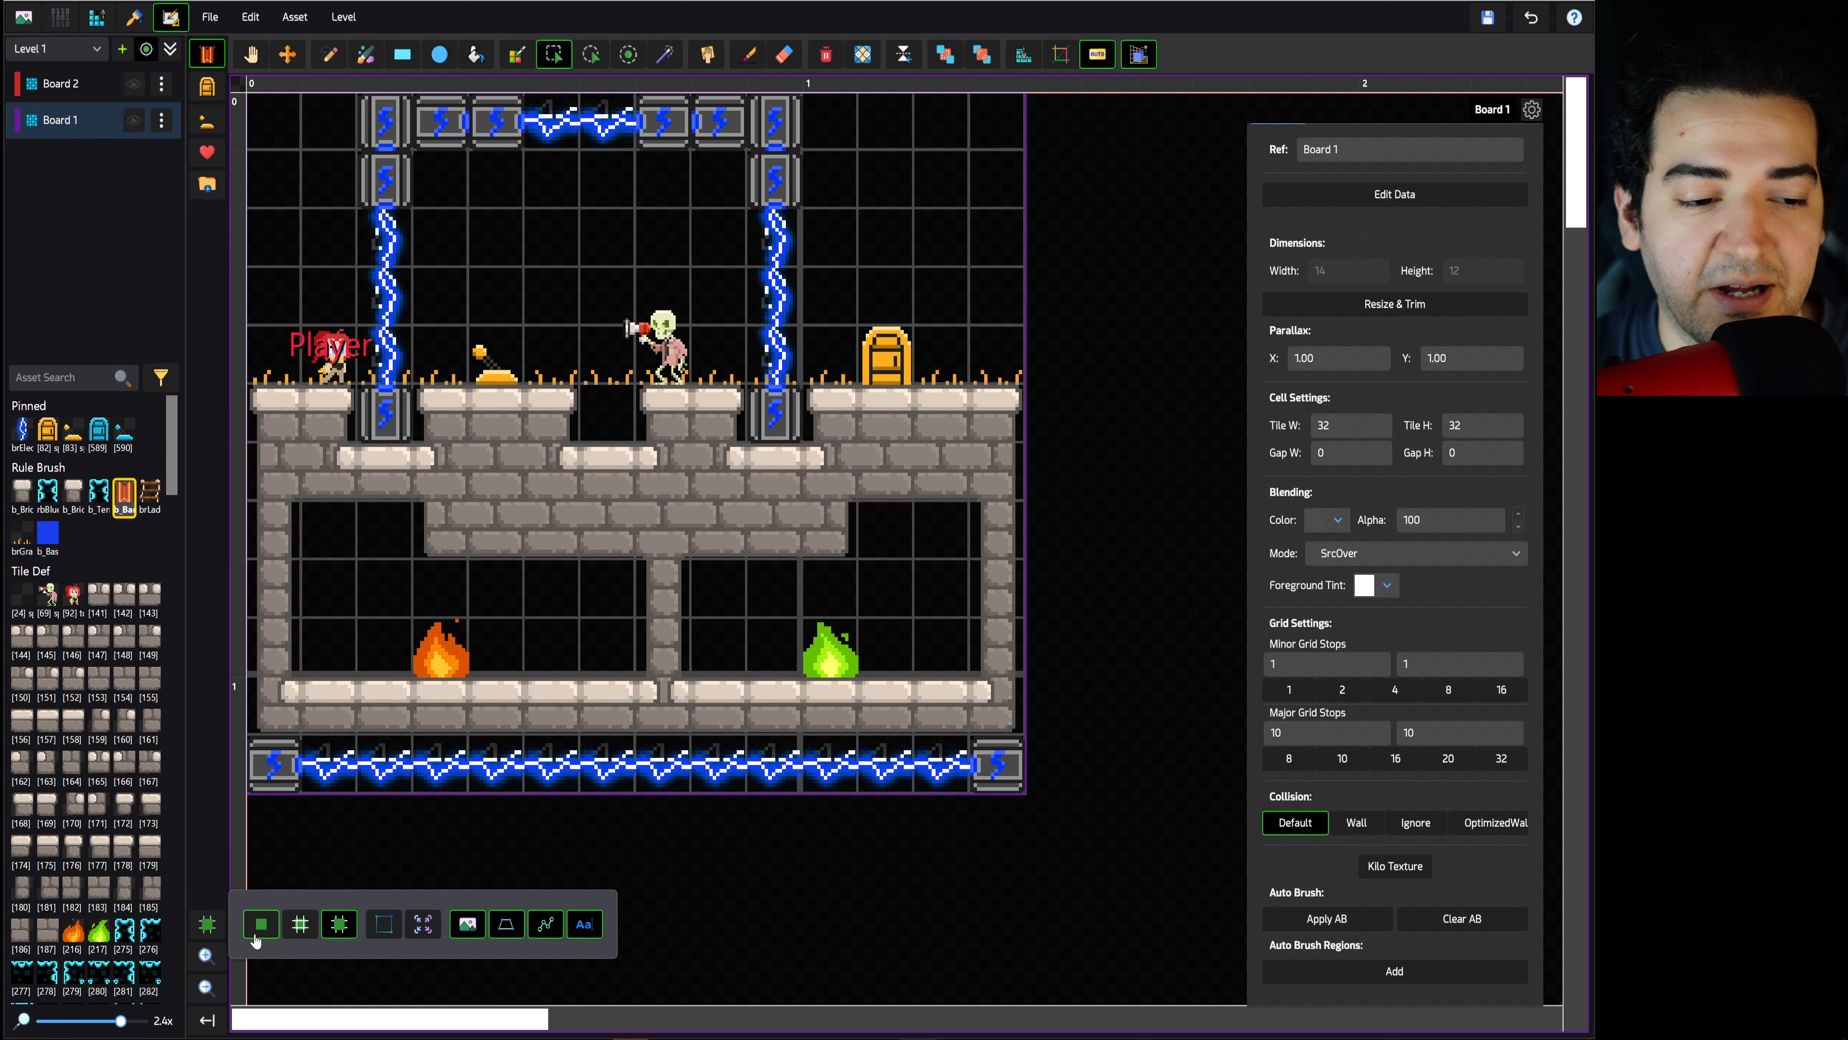
{"action": "left_click", "coordinate": [256, 925]}
Turn on the outlines around every tile on the board
{"action": "left_click", "coordinate": [201, 927]}
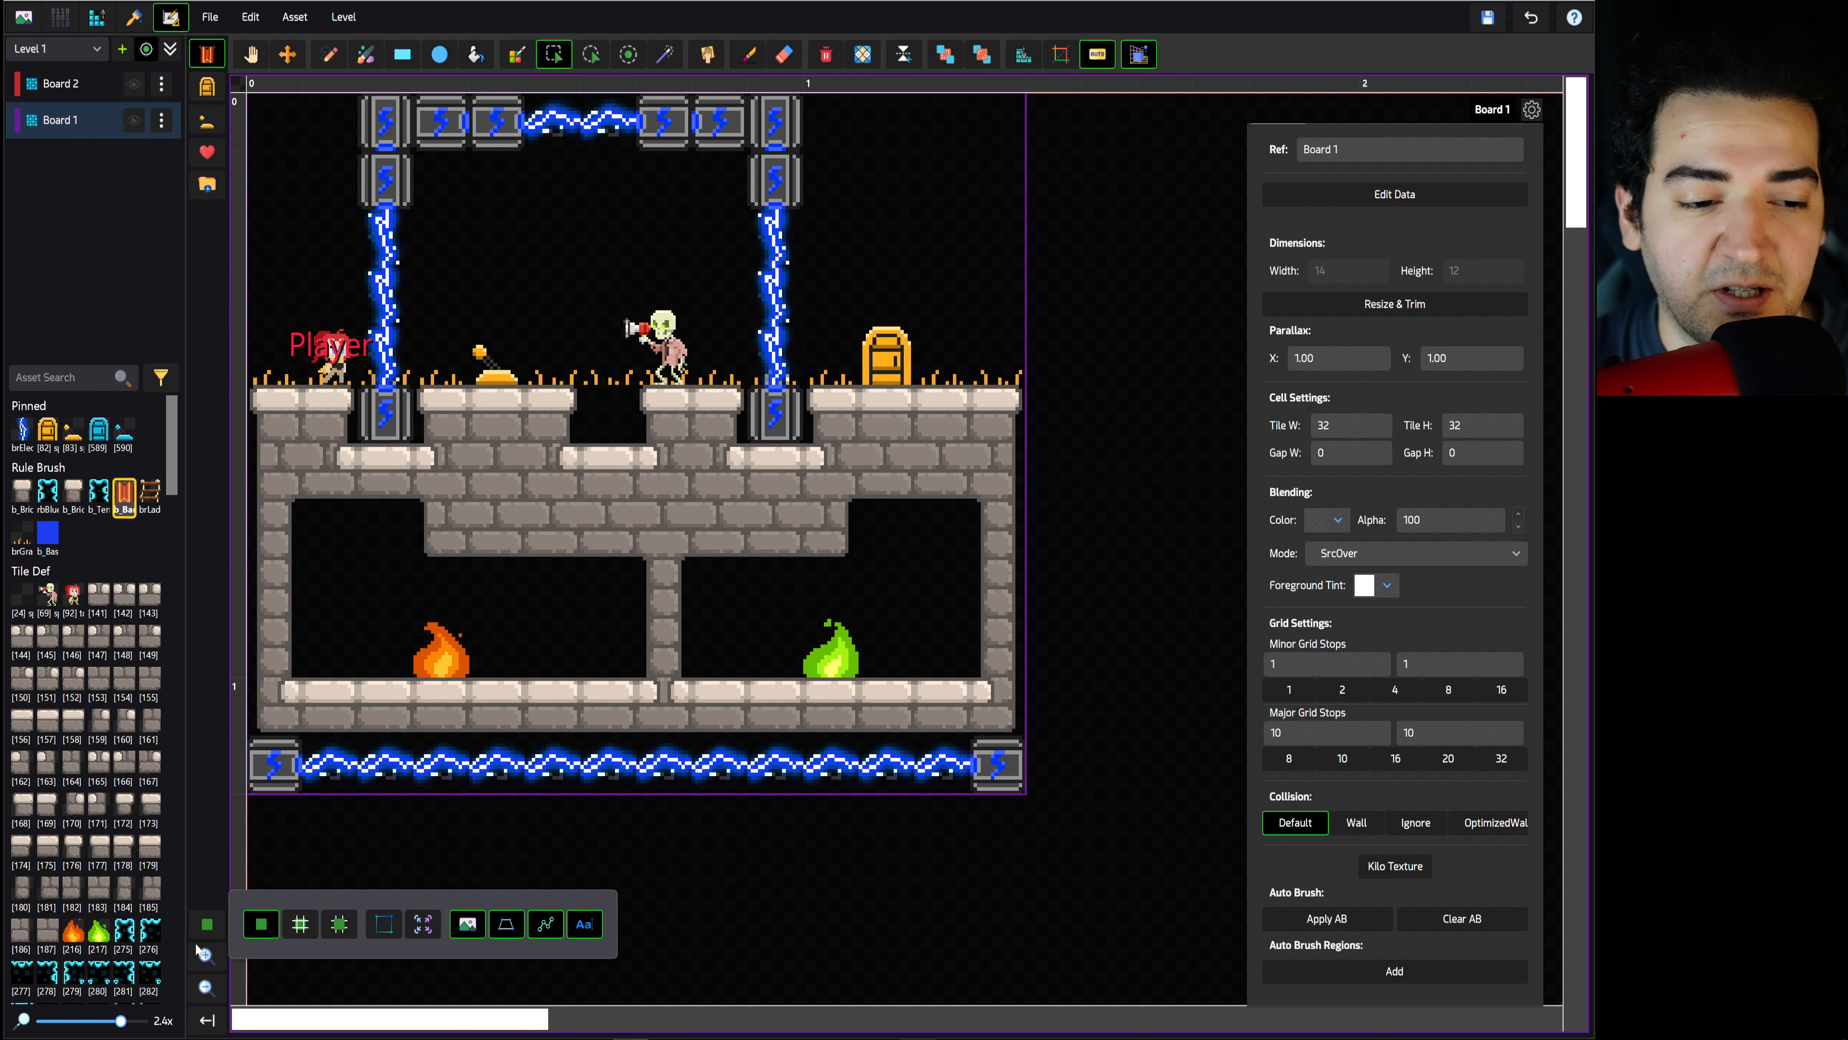
{"action": "left_click", "coordinate": [384, 925]}
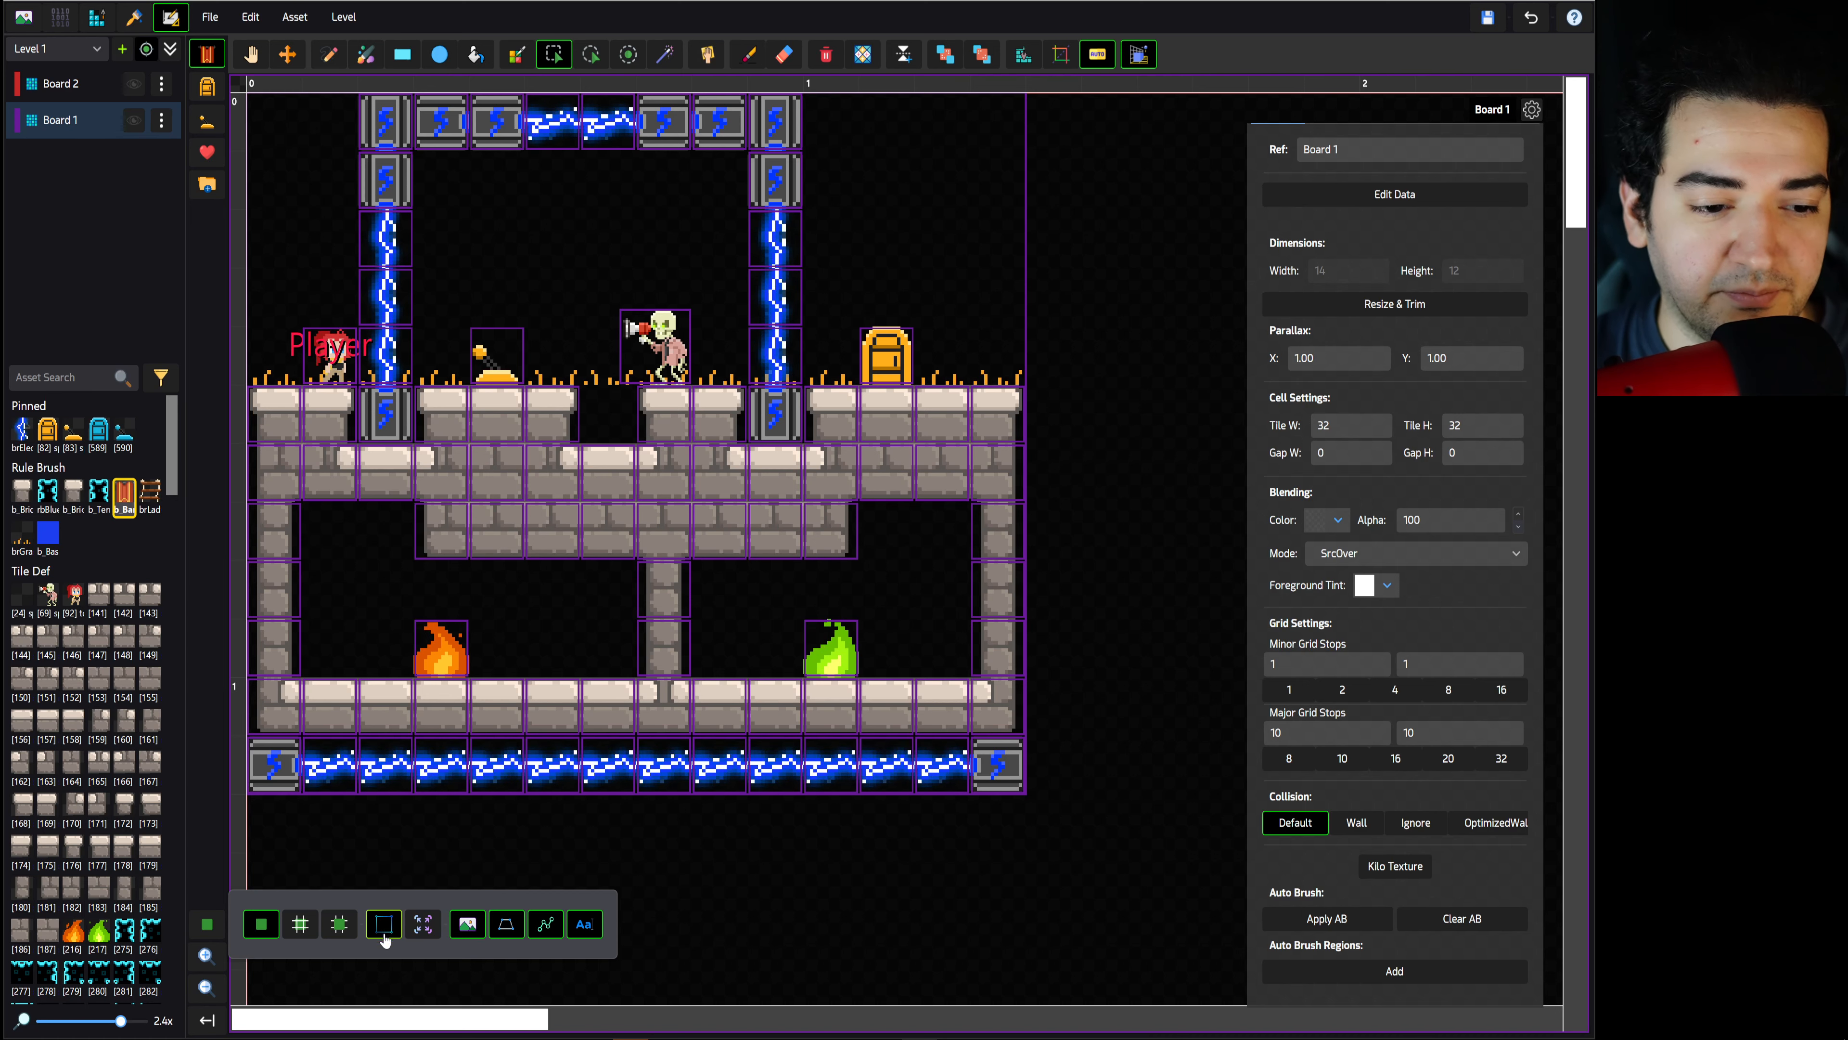
{"action": "left_click", "coordinate": [419, 926]}
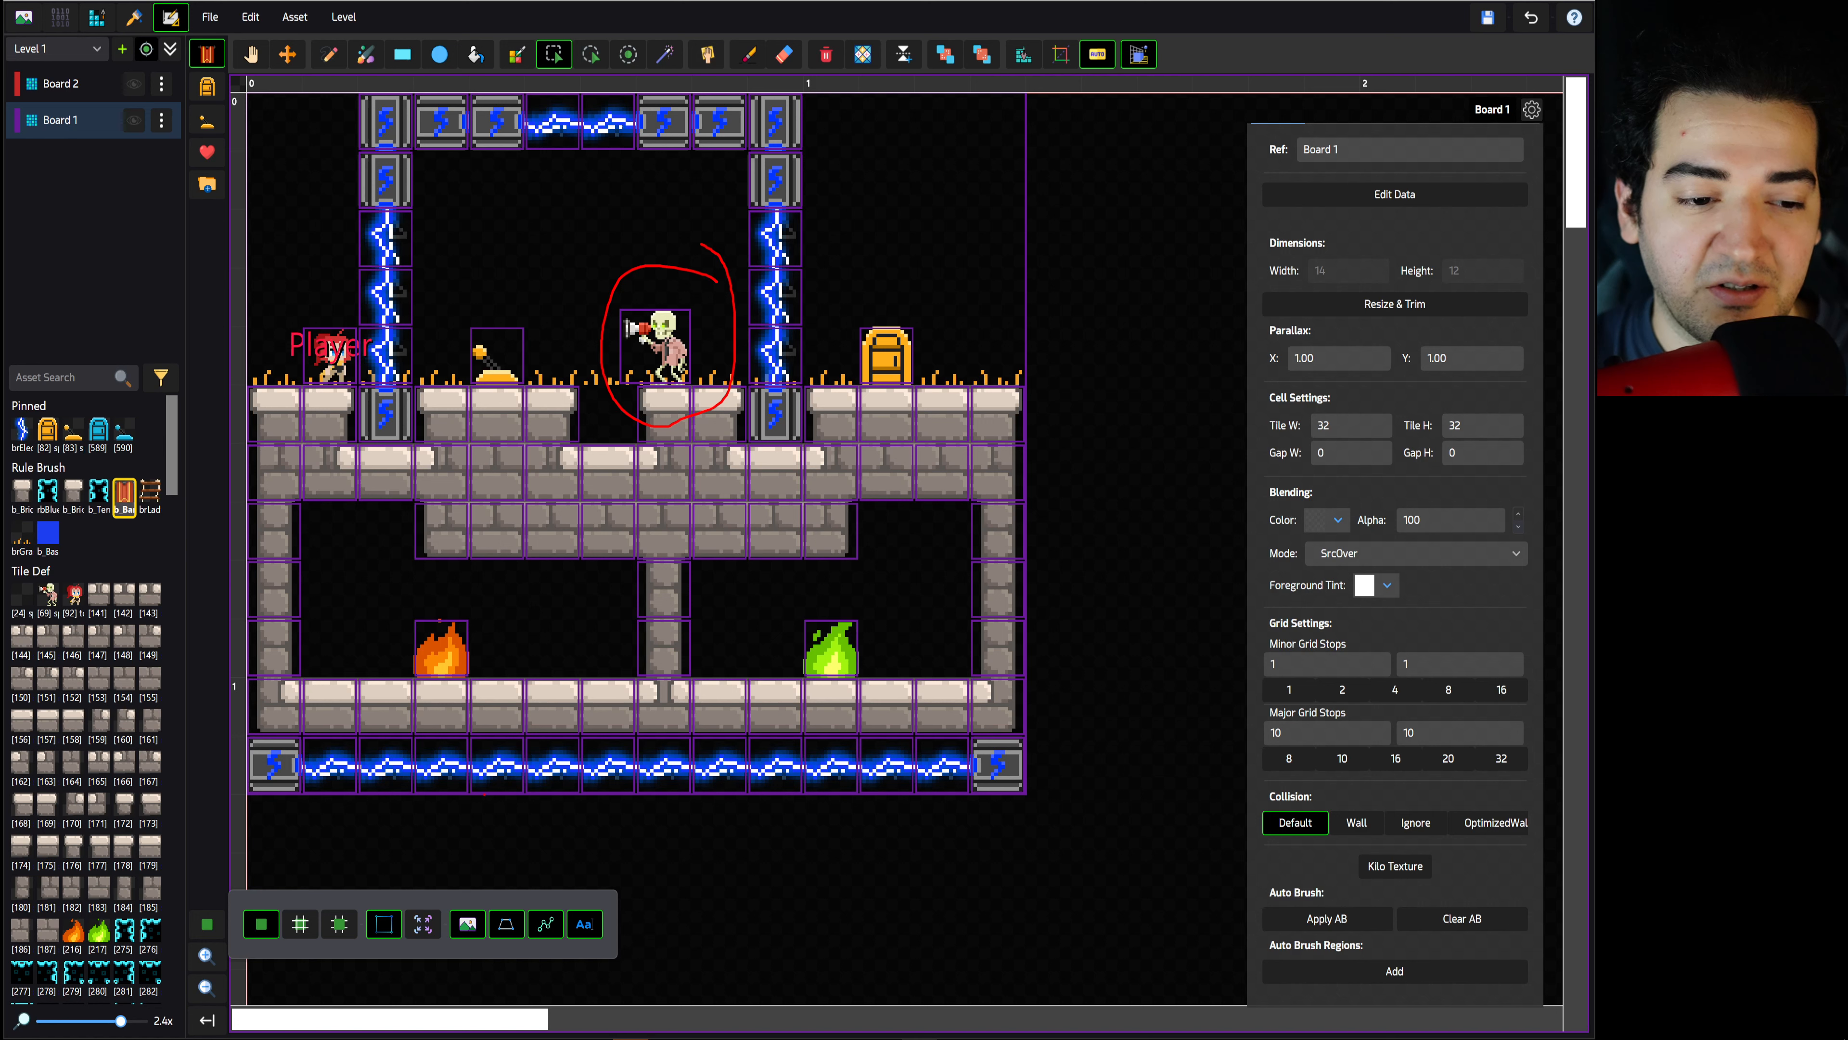
{"action": "key", "text": "Escape"}
{"action": "left_click", "coordinate": [206, 924]}
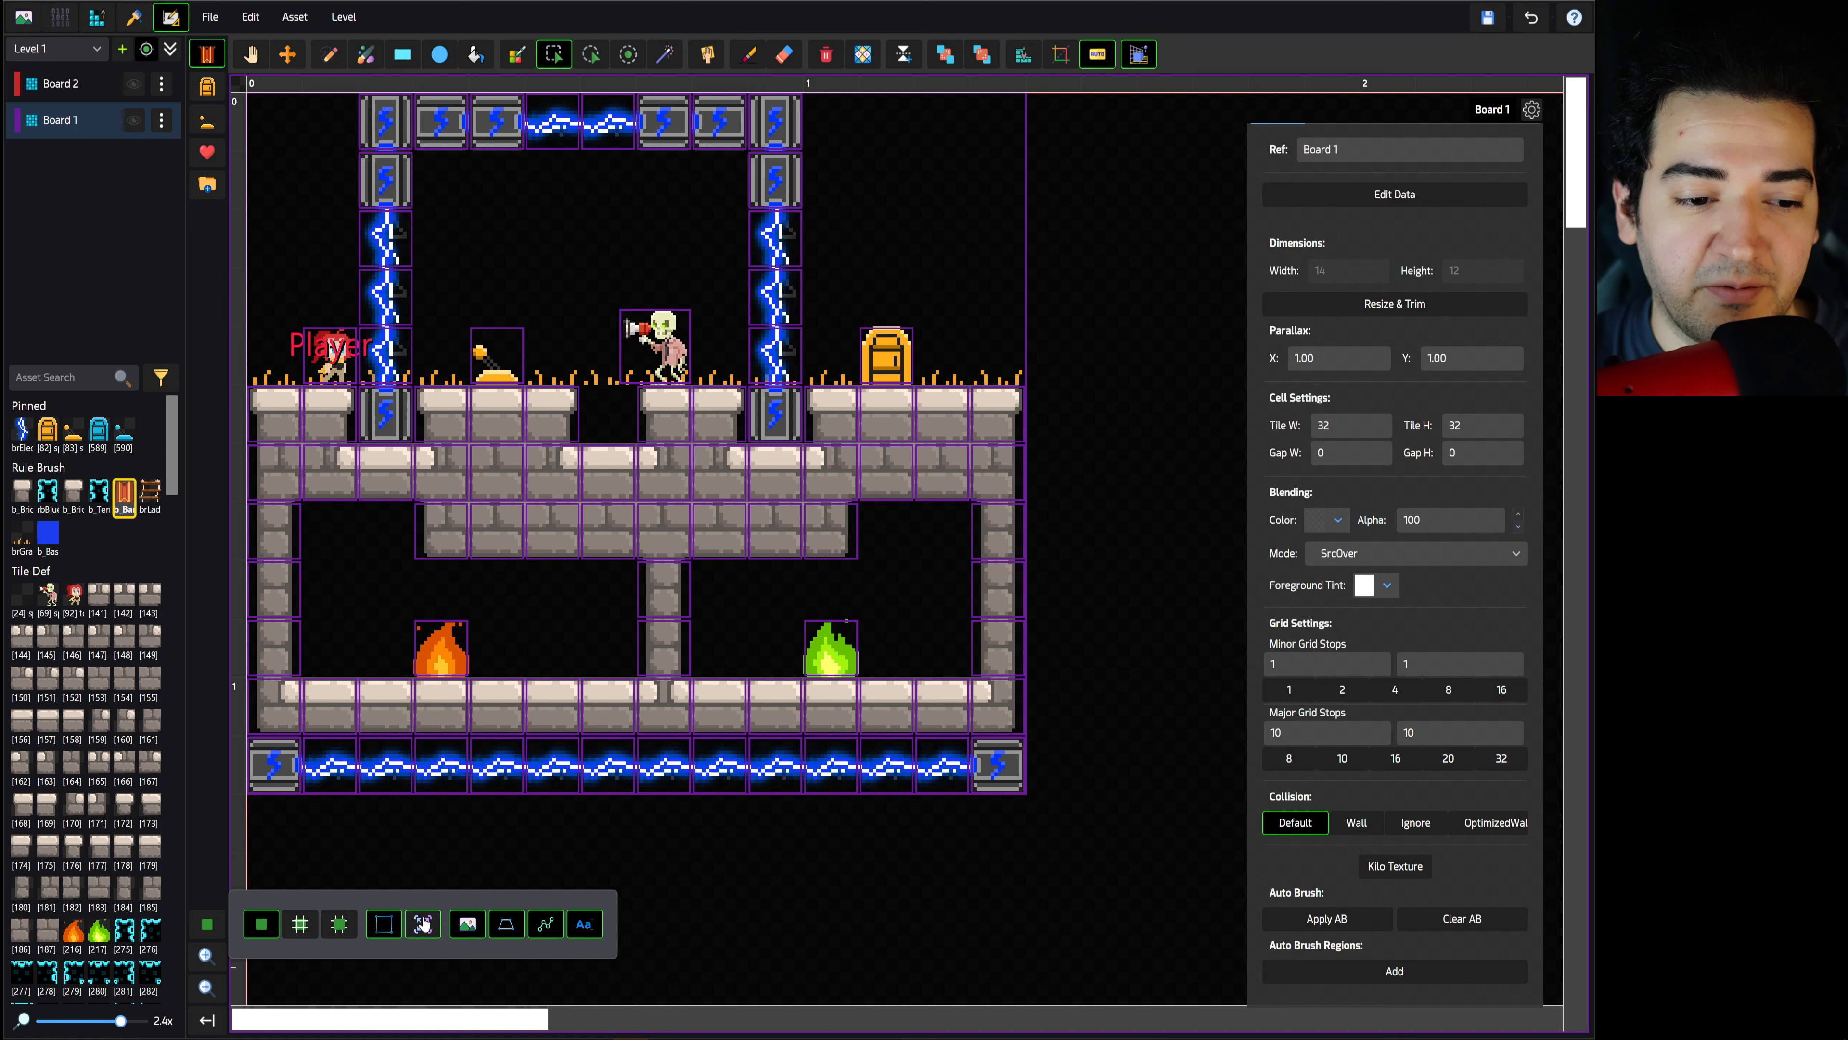
Hide the tile graphics so only outlines and text are drawn, and show the graphics again
{"action": "left_click", "coordinate": [465, 924]}
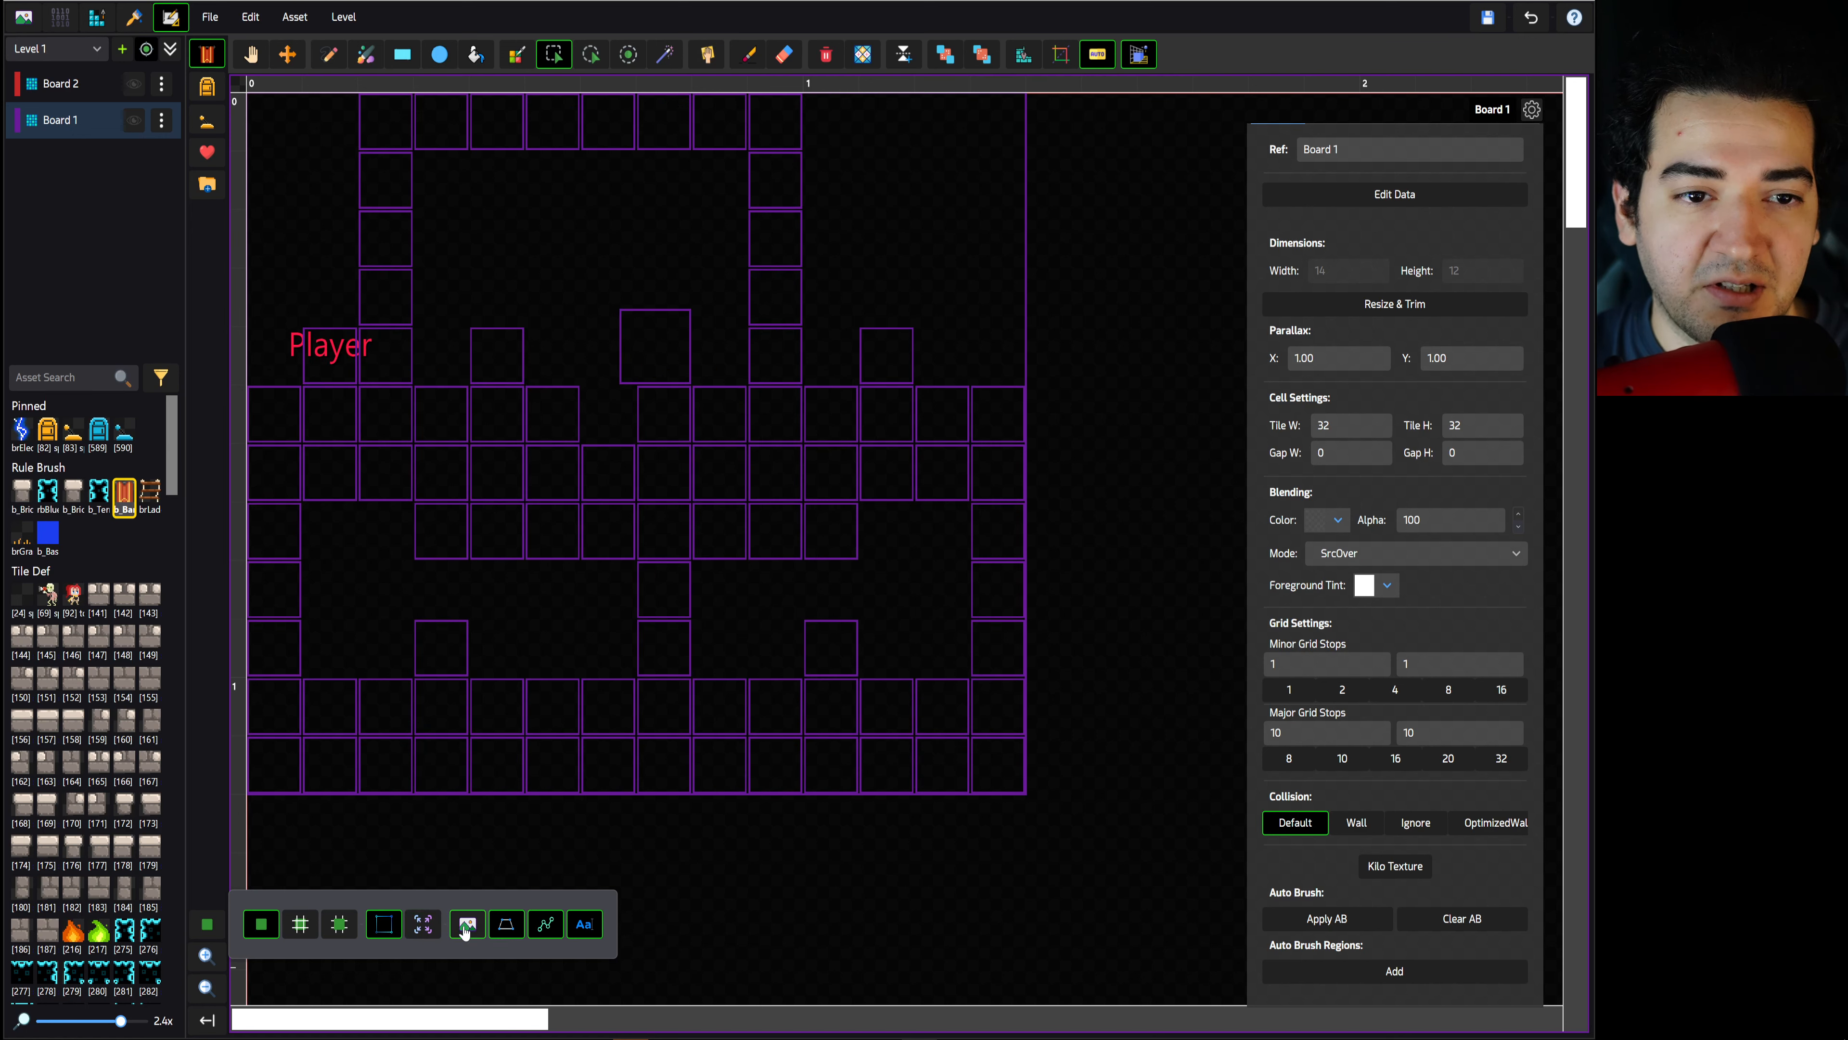
{"action": "left_click", "coordinate": [466, 924]}
{"action": "left_click", "coordinate": [466, 924]}
{"action": "left_click", "coordinate": [466, 924]}
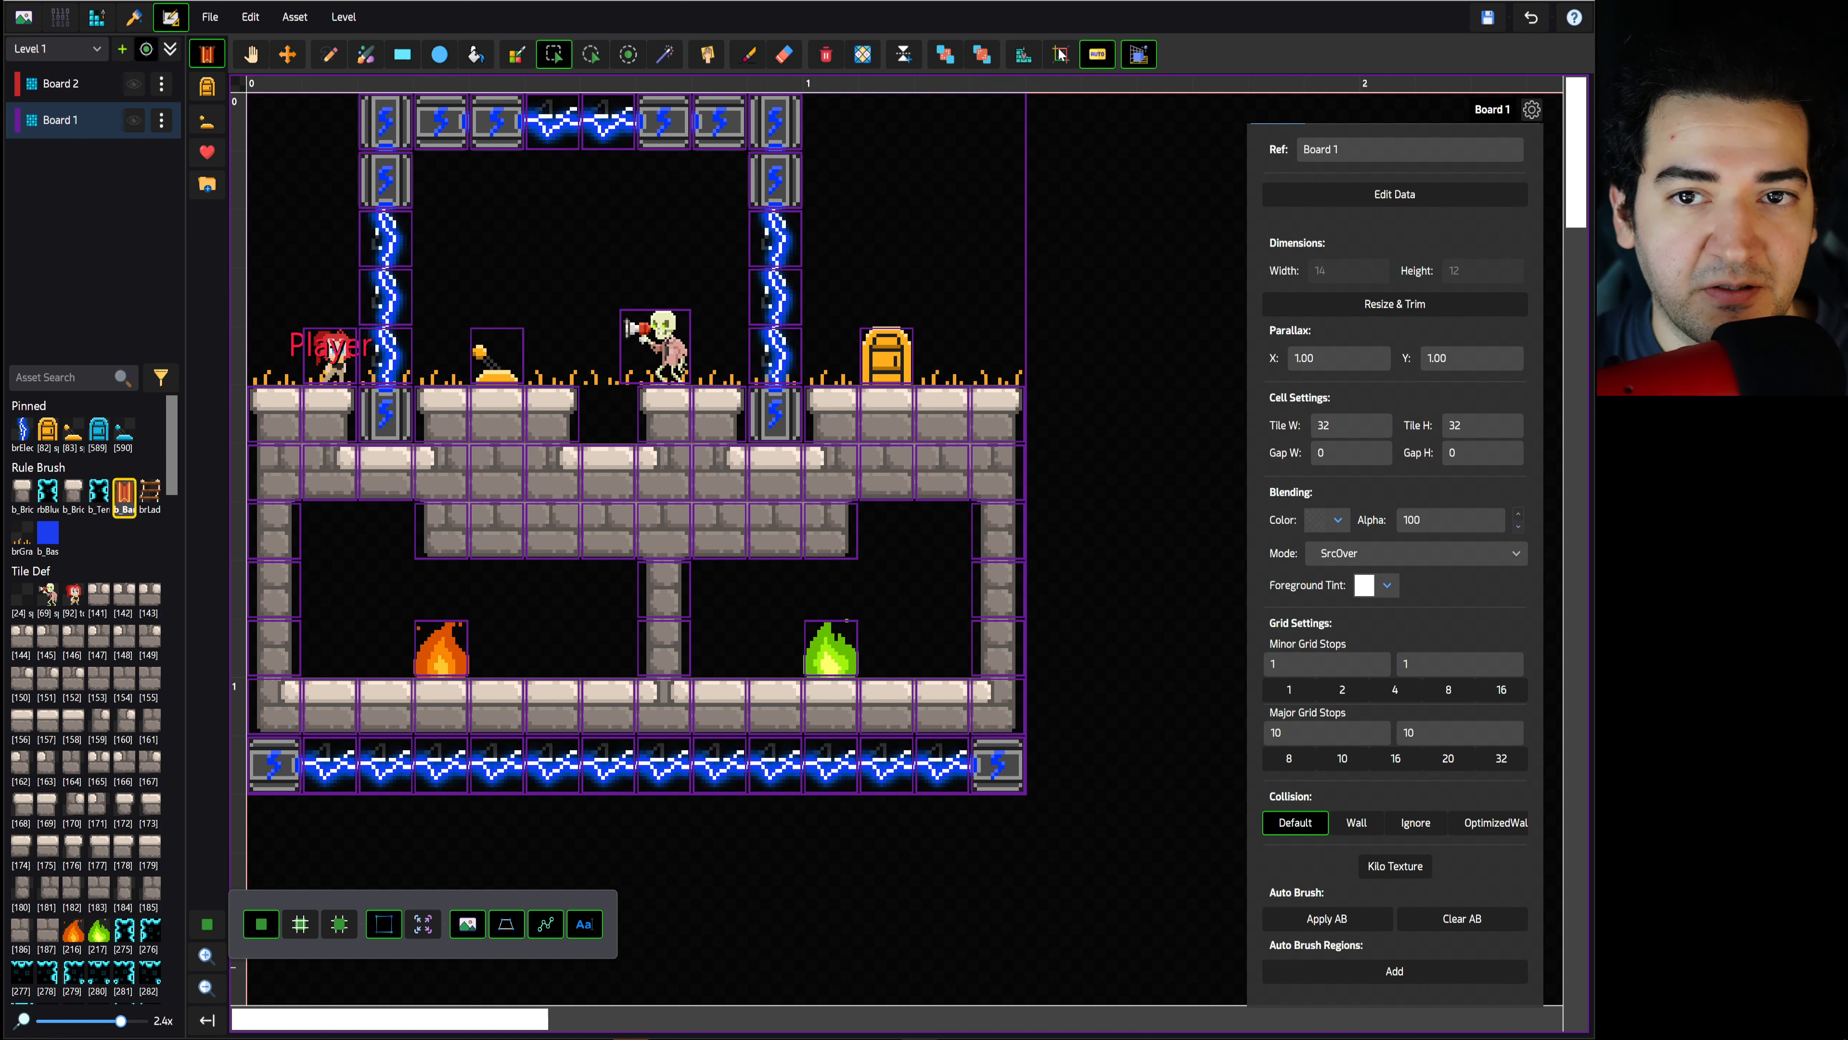
Paint the OptimizedWall collision override over the grey brick platforms with the square collision brush at size 2
{"action": "left_click", "coordinate": [1023, 54]}
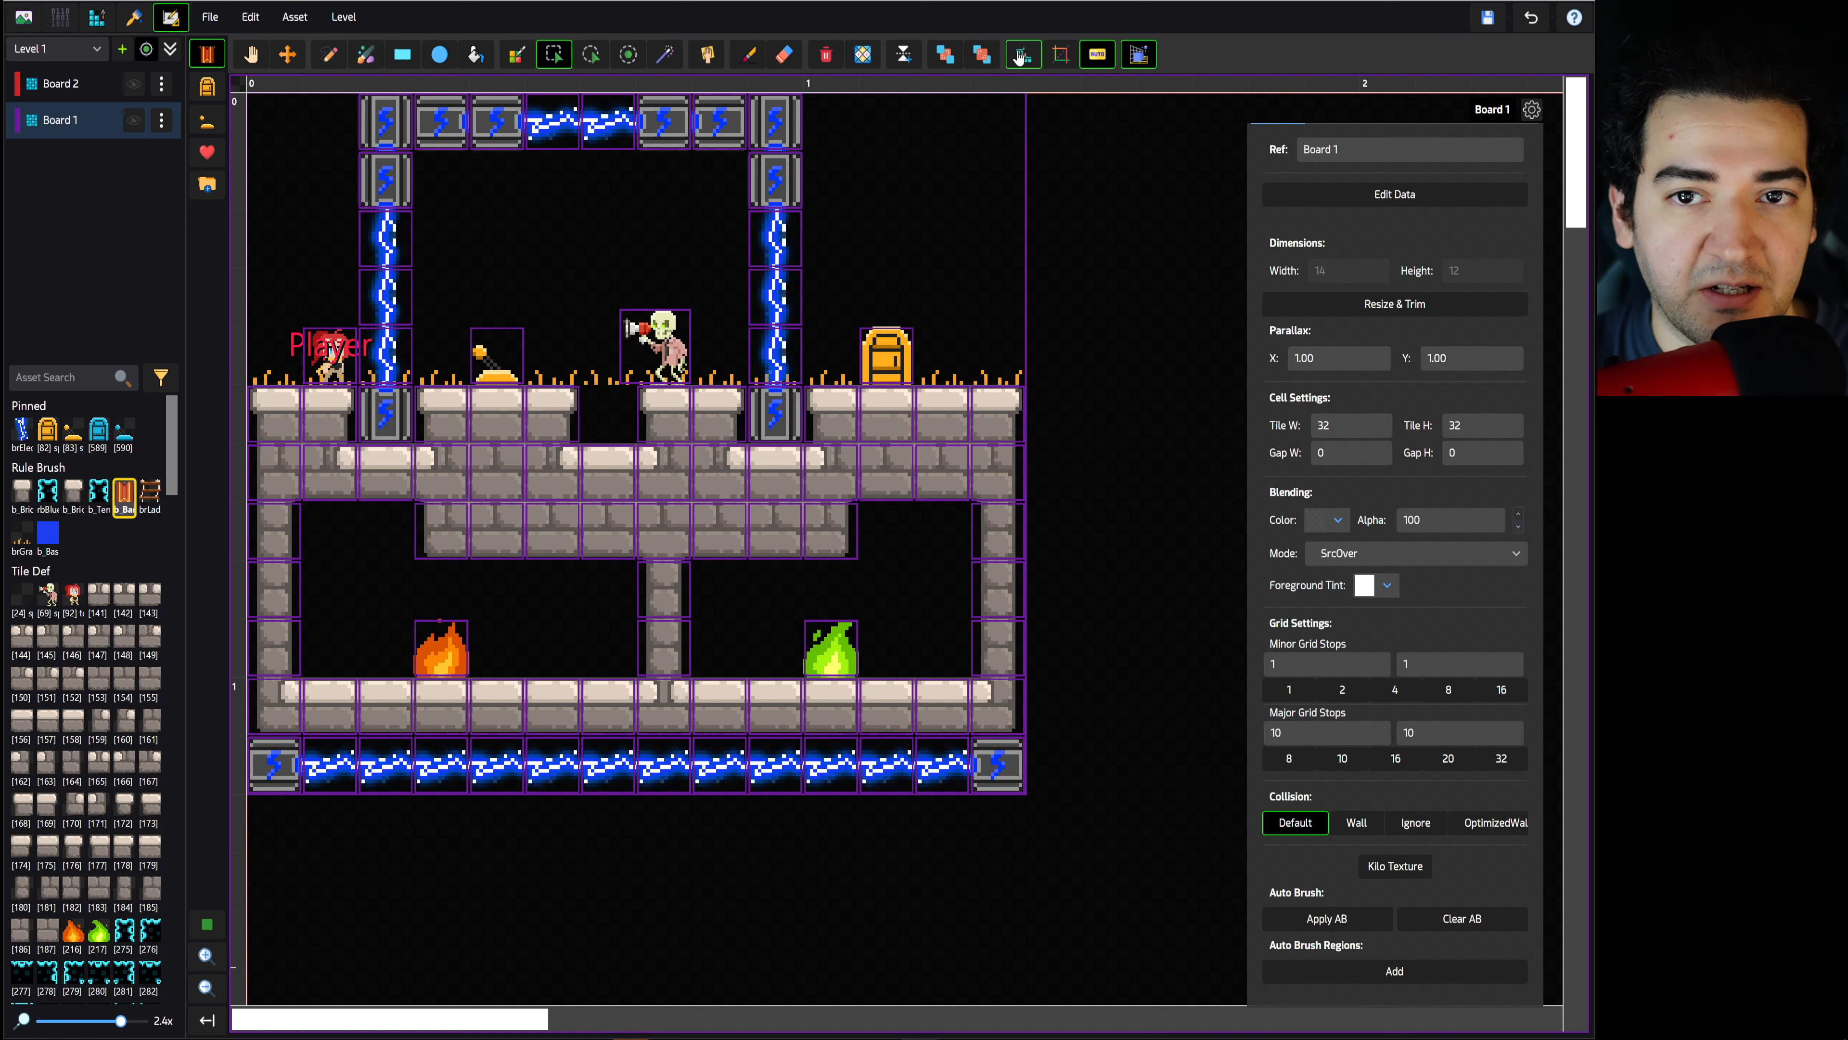
{"action": "left_click", "coordinate": [290, 145]}
{"action": "left_click", "coordinate": [1026, 54]}
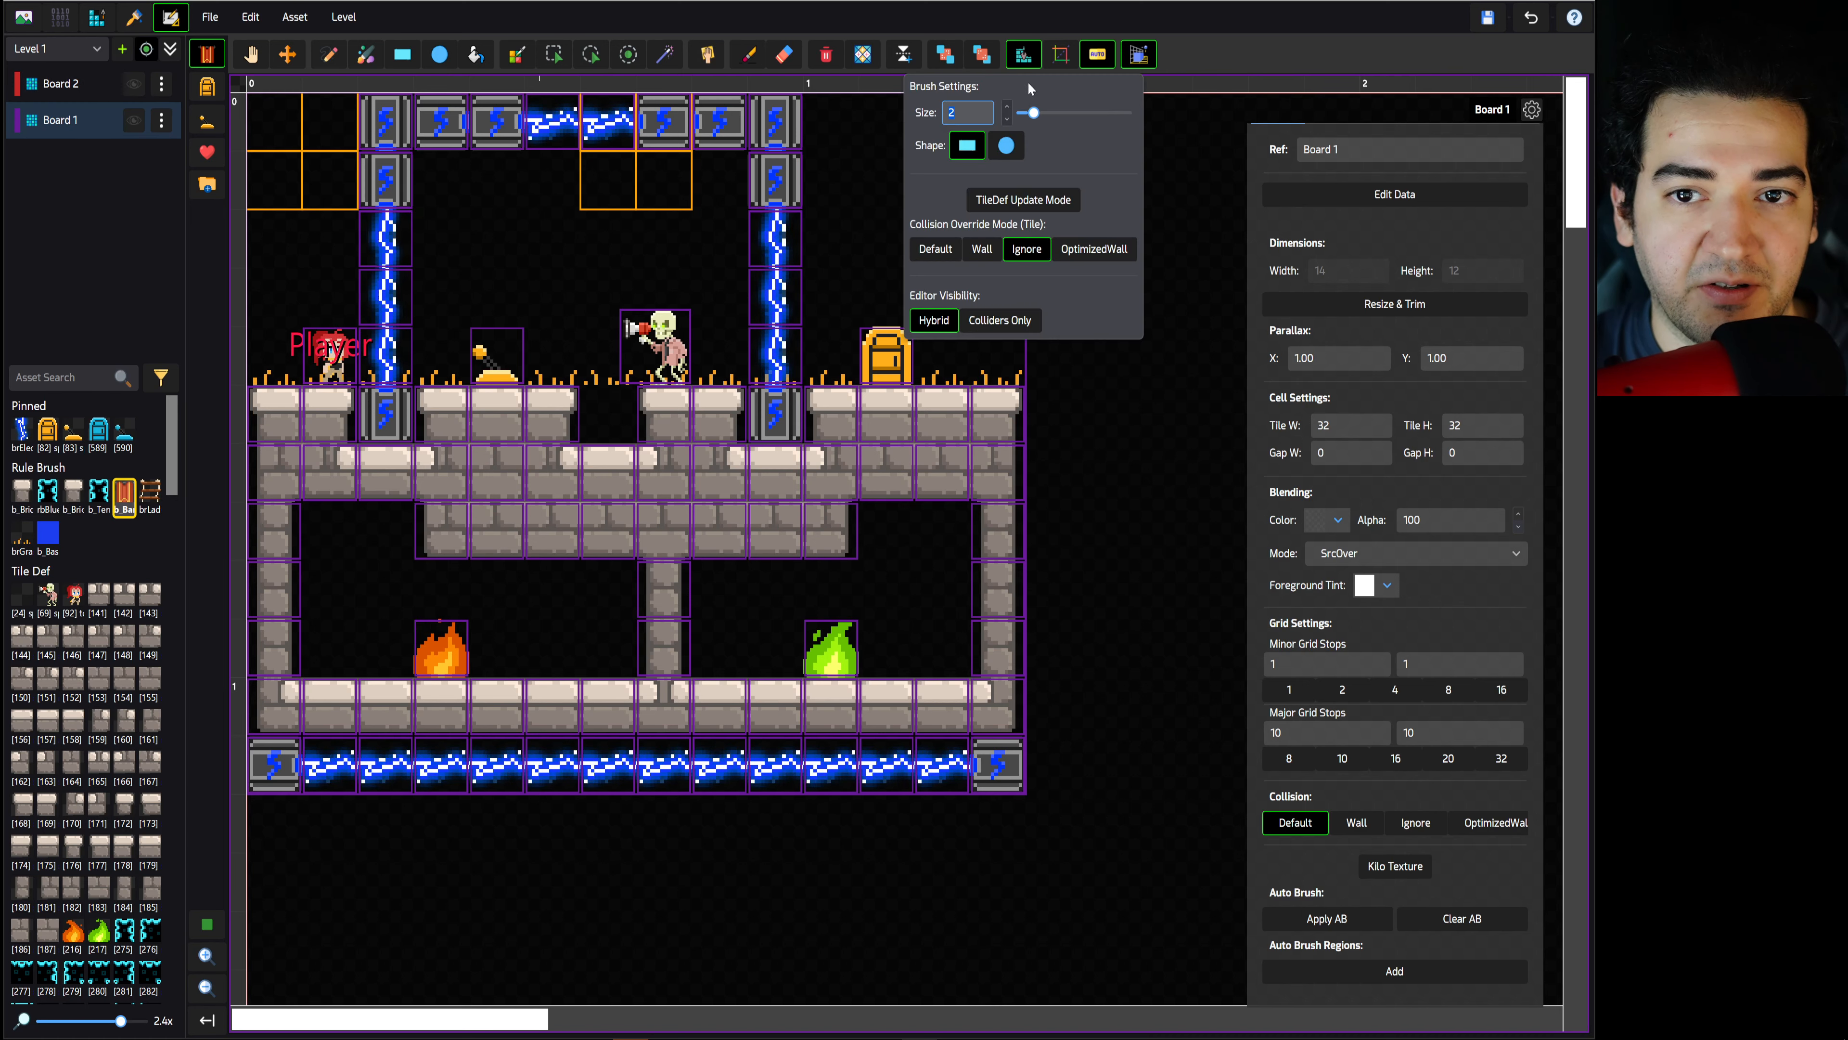
{"action": "left_click", "coordinate": [1096, 248]}
{"action": "mouse_move", "coordinate": [540, 469]}
{"action": "left_mouse_down"}
{"action": "mouse_move", "coordinate": [476, 473]}
{"action": "mouse_move", "coordinate": [444, 524]}
{"action": "mouse_move", "coordinate": [786, 508]}
{"action": "mouse_move", "coordinate": [723, 441]}
{"action": "mouse_move", "coordinate": [915, 437]}
{"action": "left_mouse_up"}
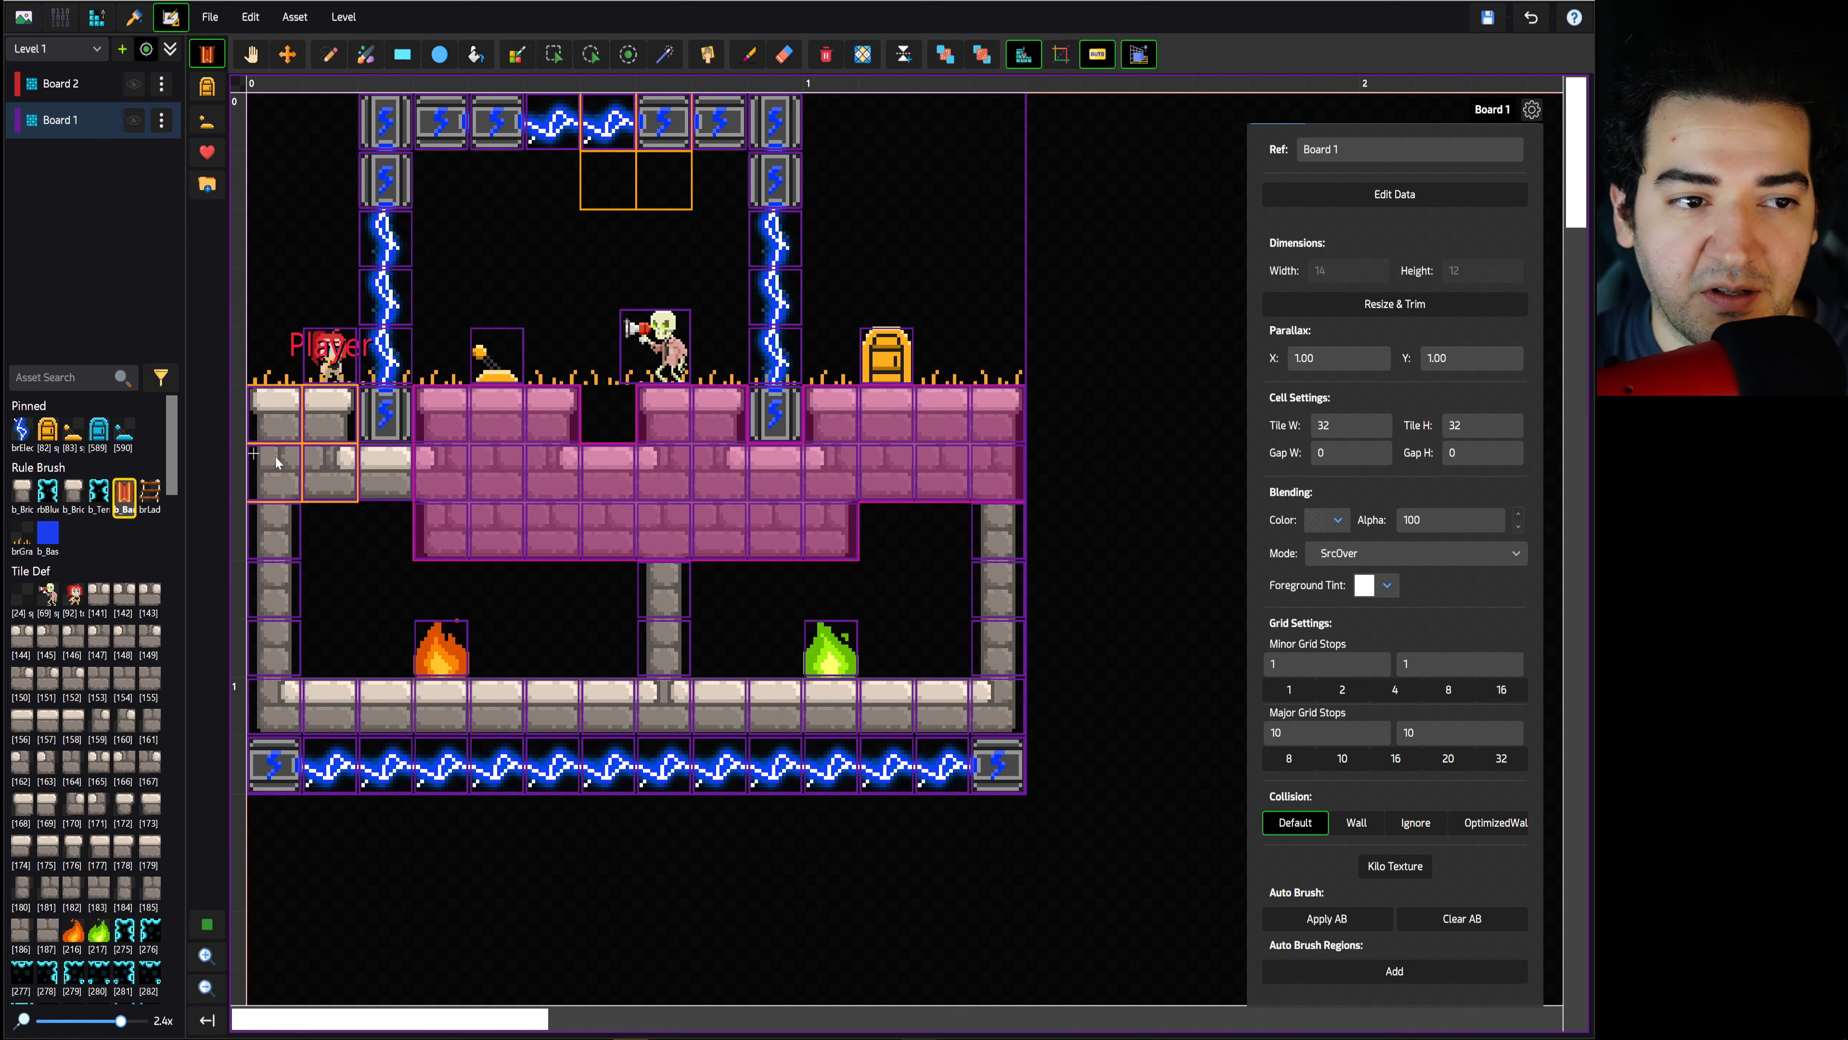
{"action": "left_click_drag", "start_coordinate": [277, 463], "coordinate": [364, 473]}
Hide the tile graphics to view the painted colliders, toggle the collider display, and show everything again
{"action": "left_click", "coordinate": [219, 922]}
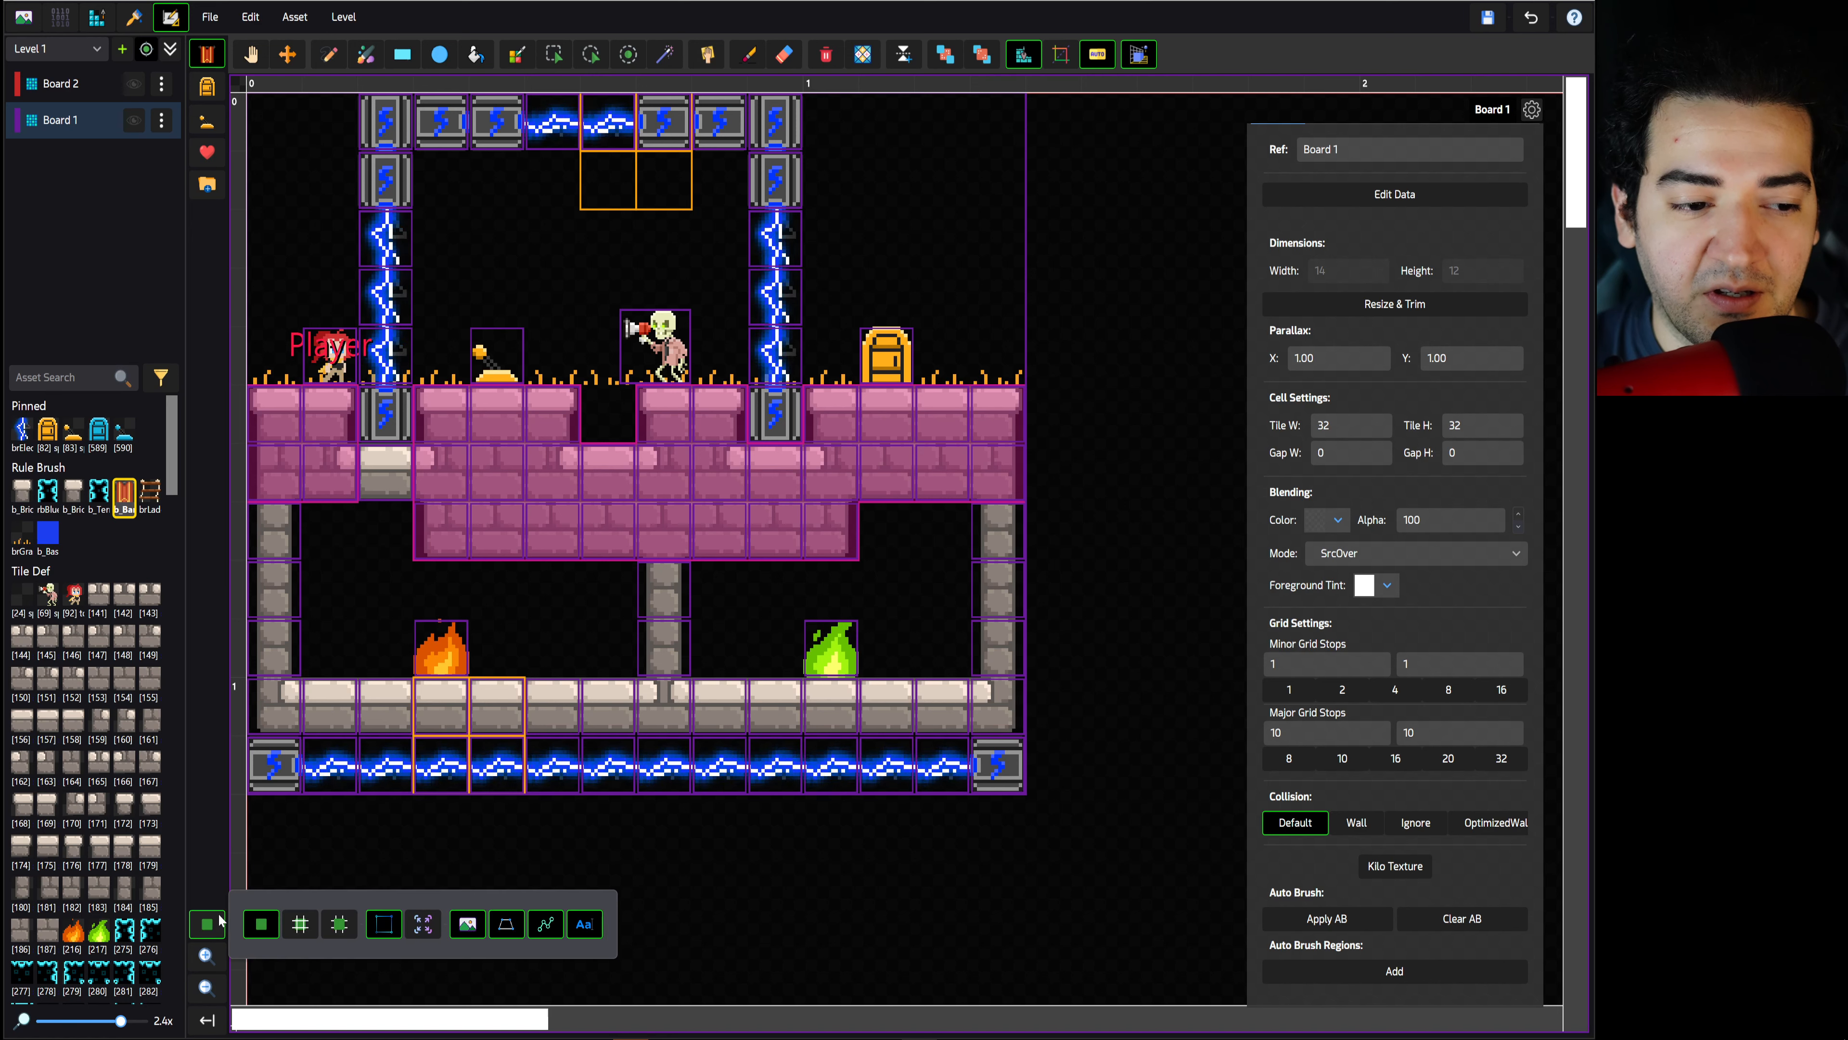
{"action": "left_click", "coordinate": [469, 926]}
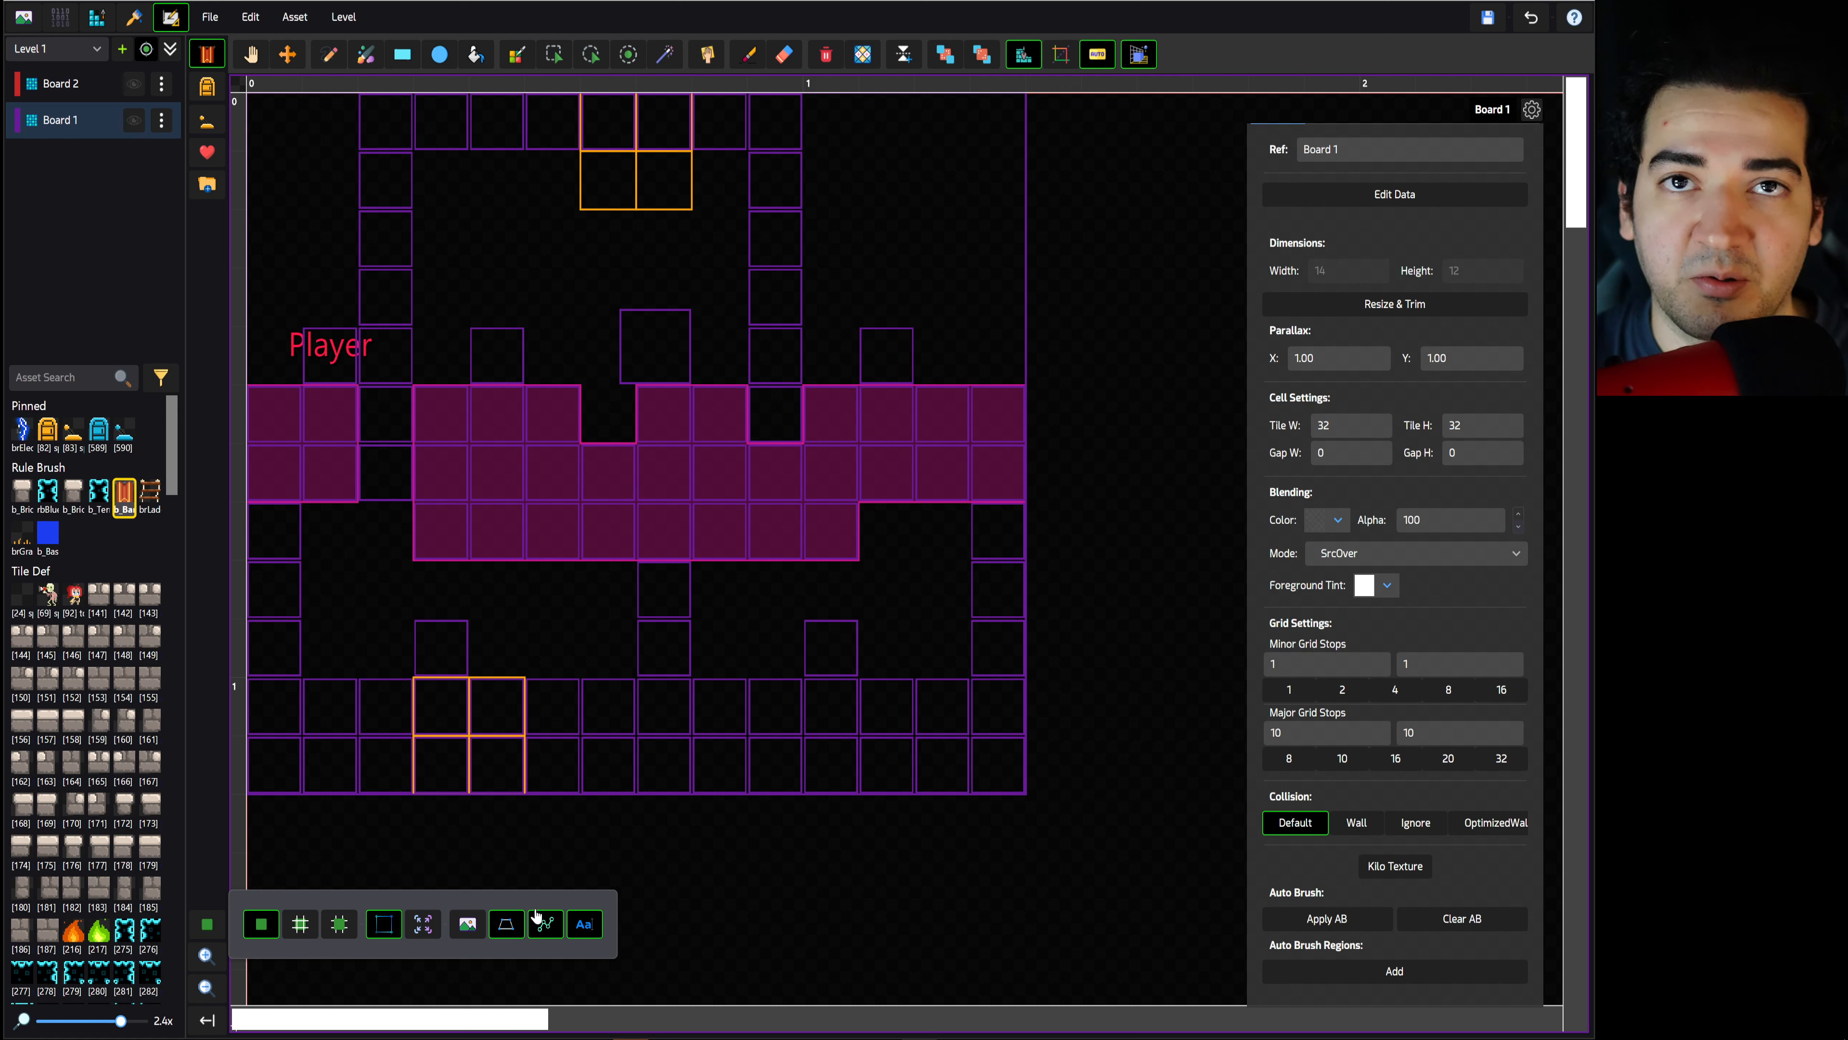
{"action": "left_click", "coordinate": [503, 931]}
{"action": "left_click", "coordinate": [503, 925]}
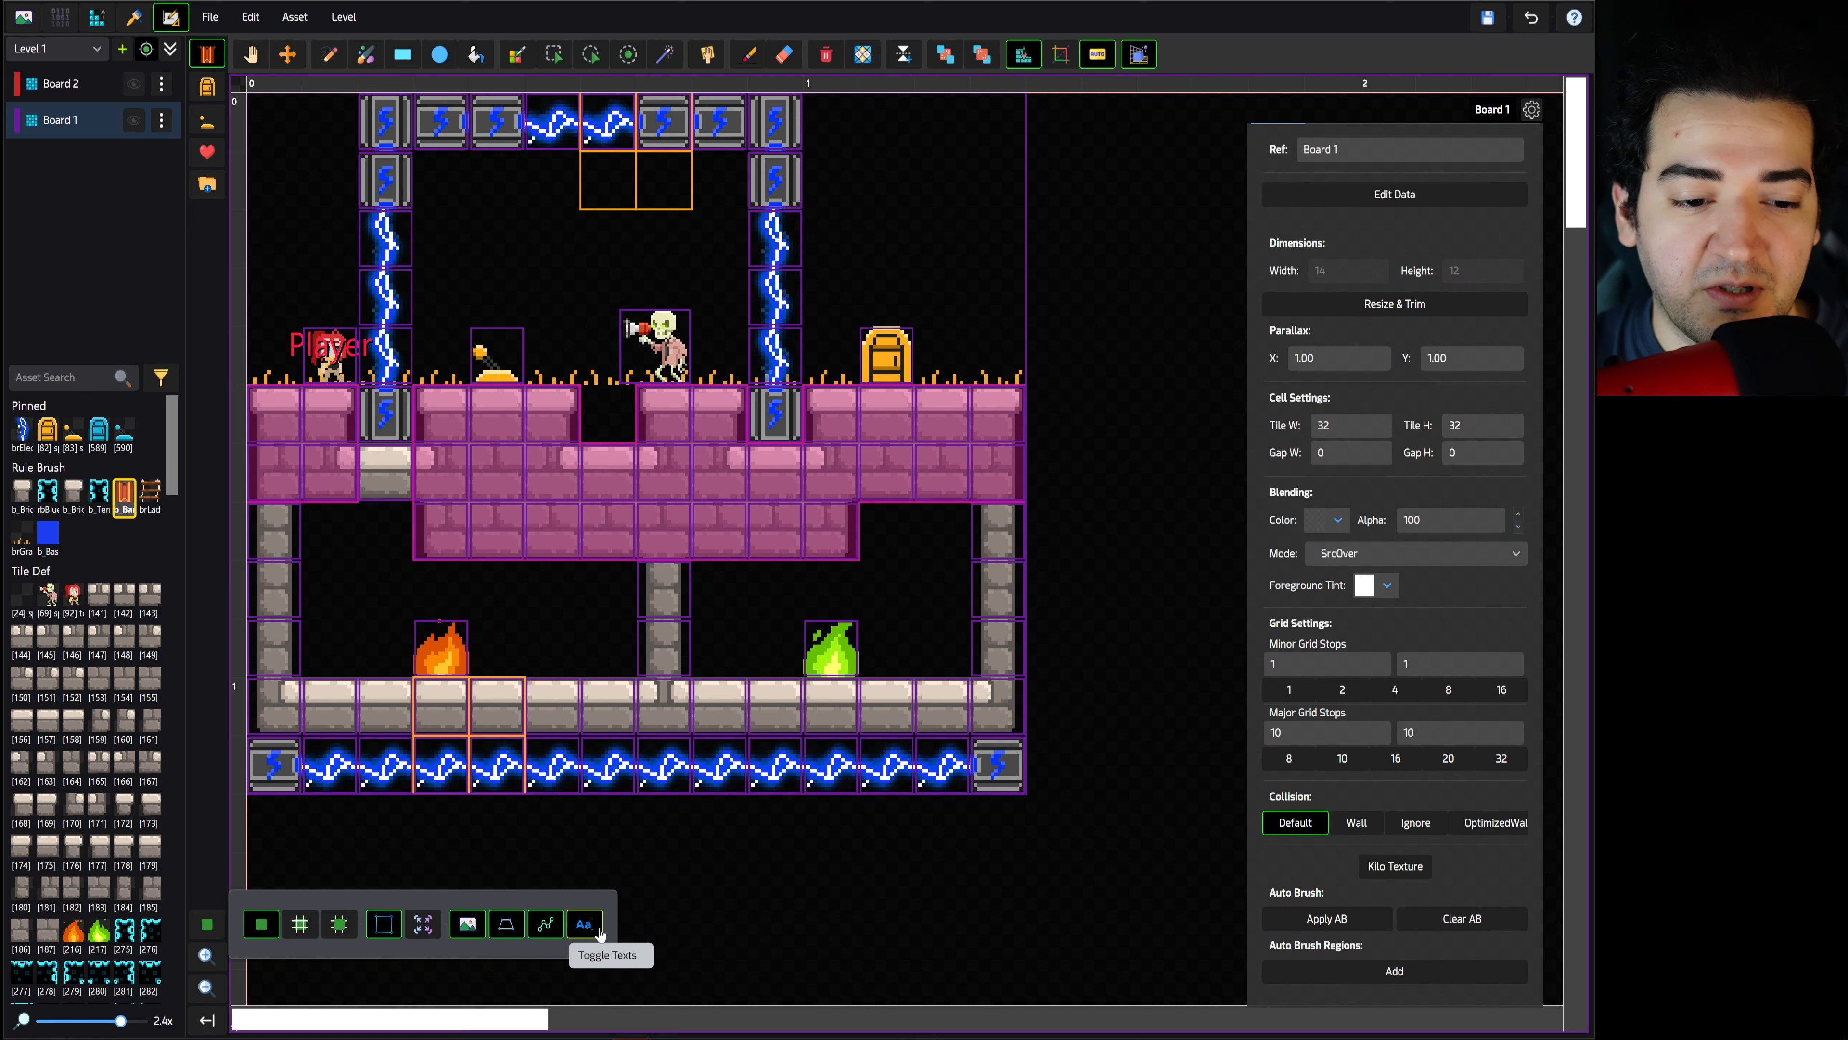
Toggle the level's text labels off and on repeatedly, leaving them shown
{"action": "left_click", "coordinate": [583, 931]}
{"action": "left_click", "coordinate": [583, 925]}
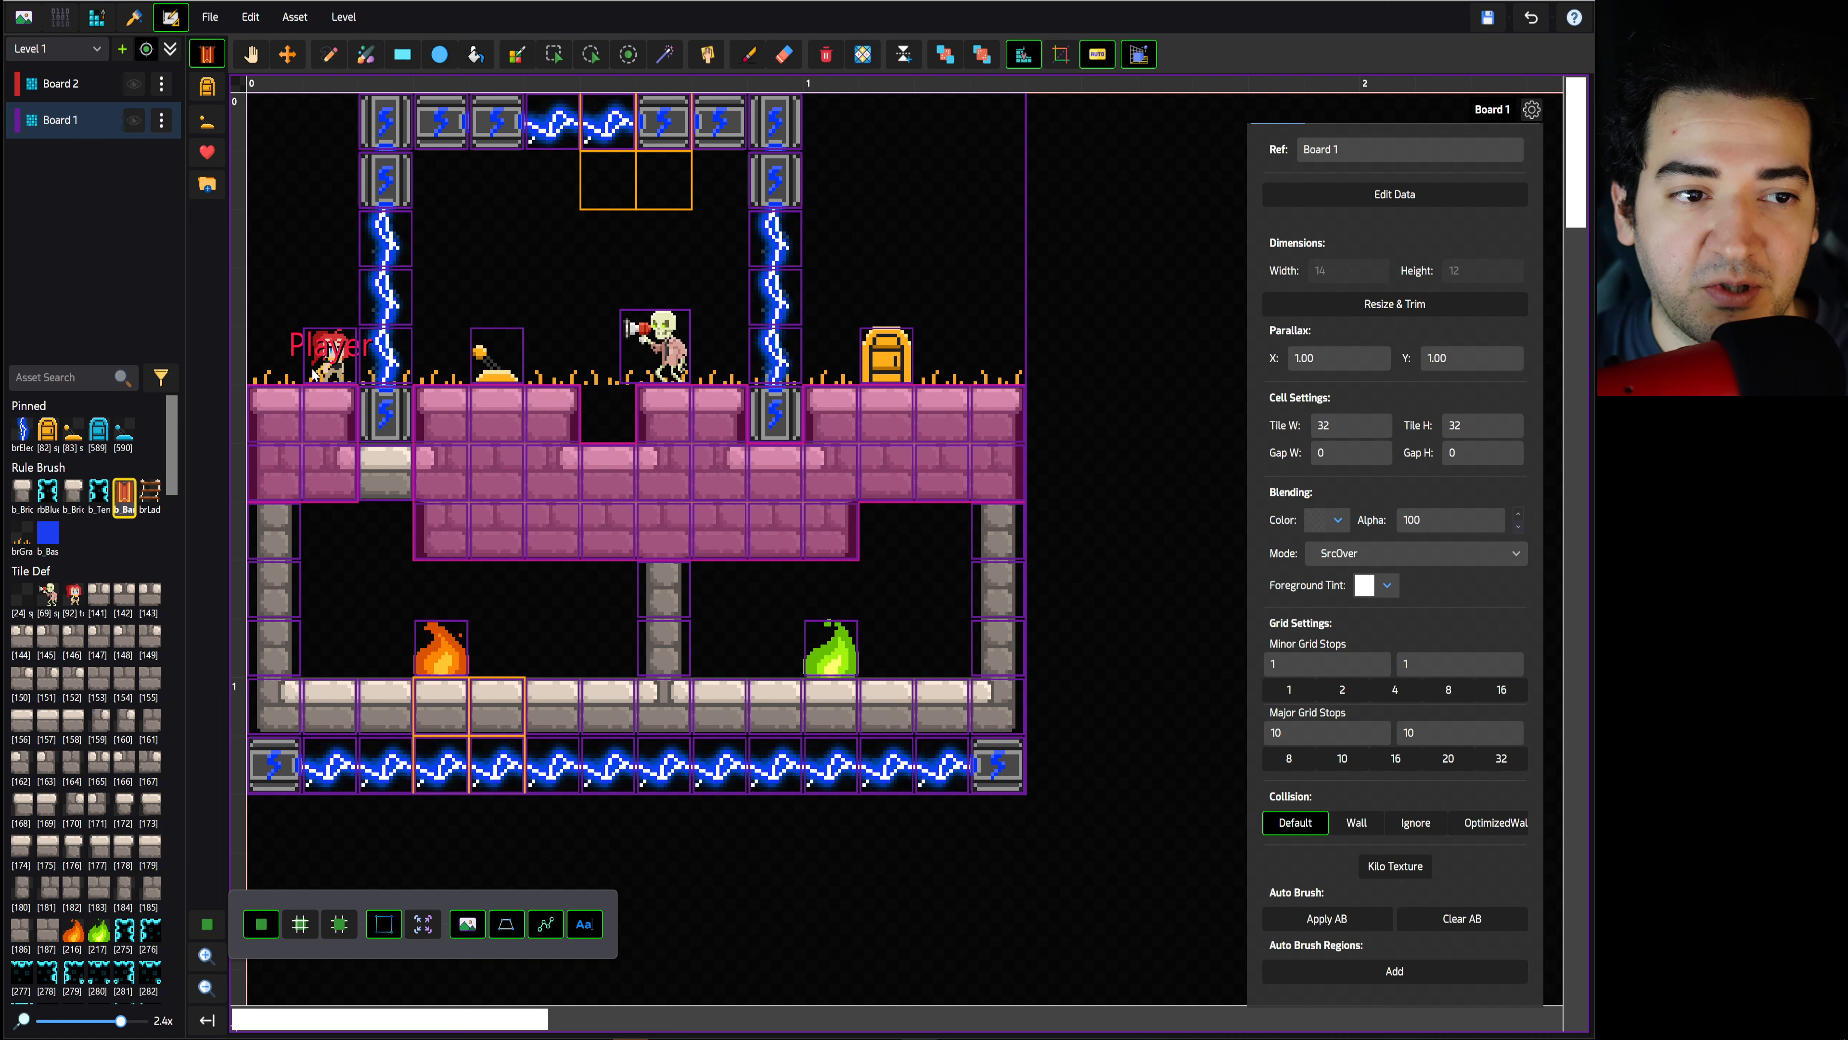
{"action": "left_click", "coordinate": [582, 924]}
{"action": "left_click", "coordinate": [581, 925]}
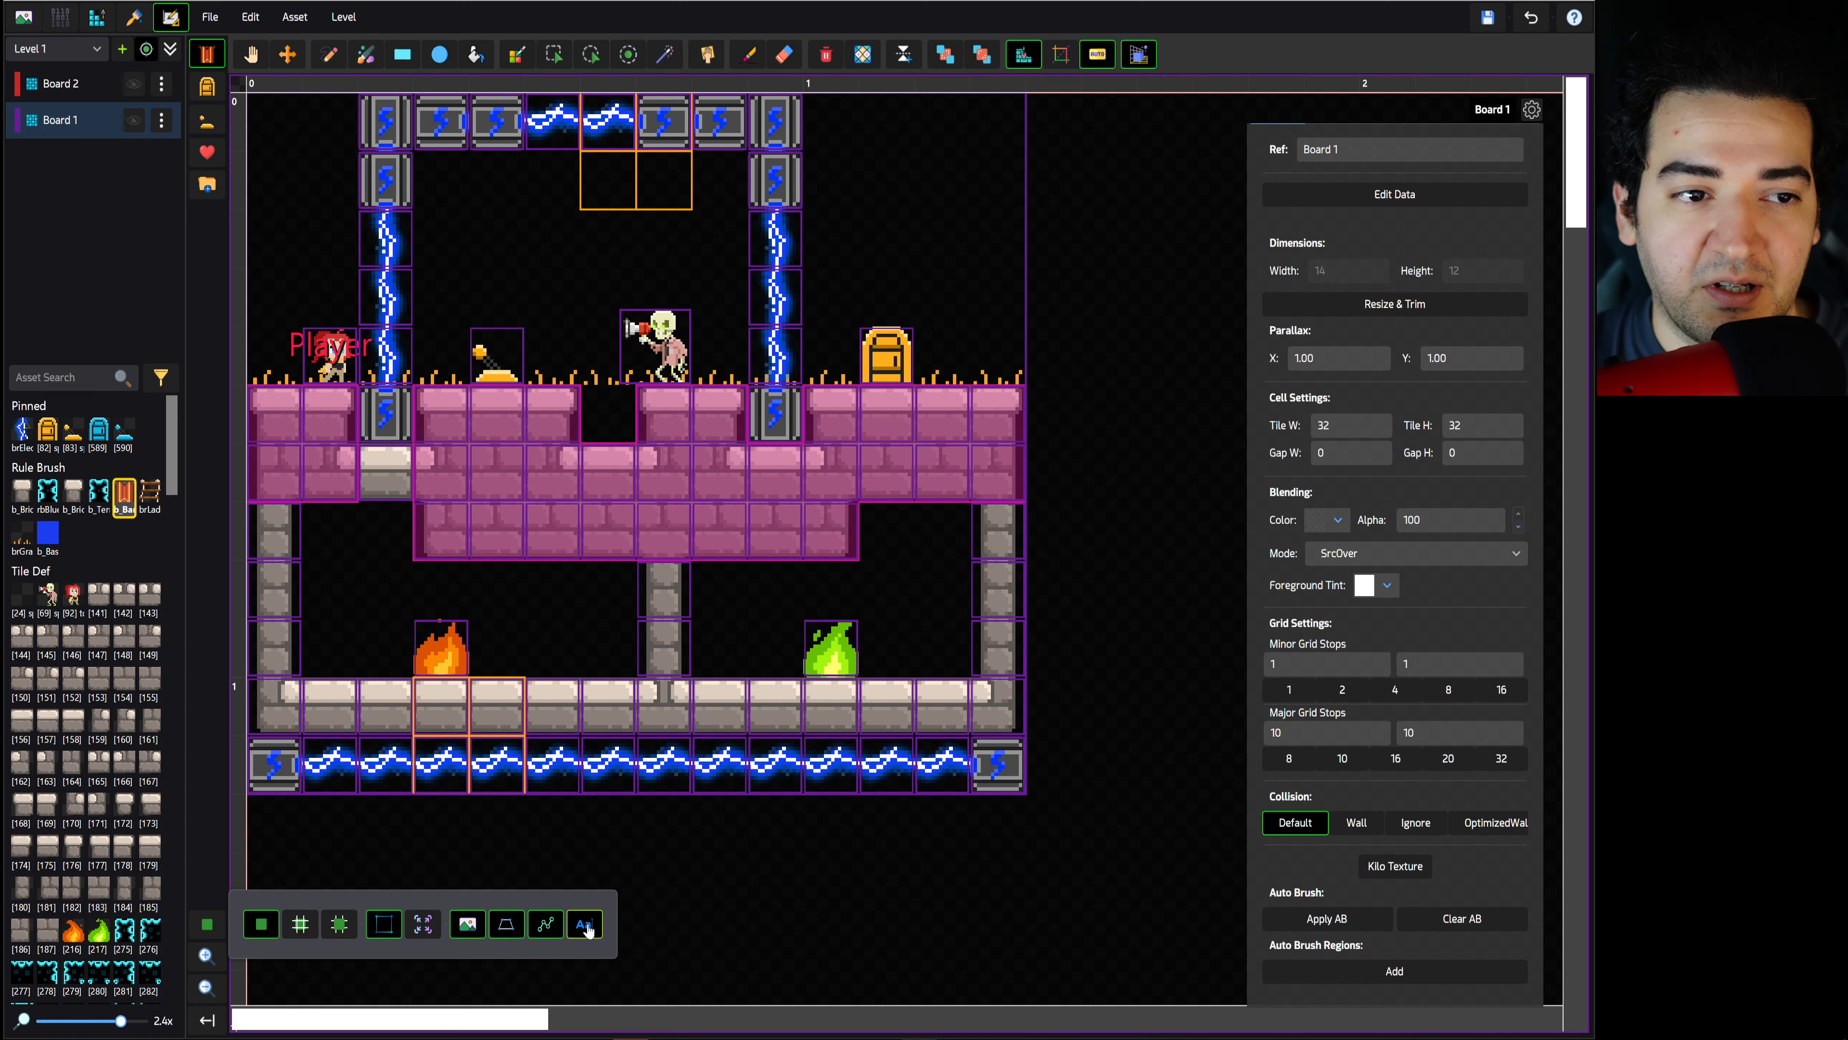
{"action": "left_click", "coordinate": [593, 926]}
{"action": "left_click", "coordinate": [590, 925]}
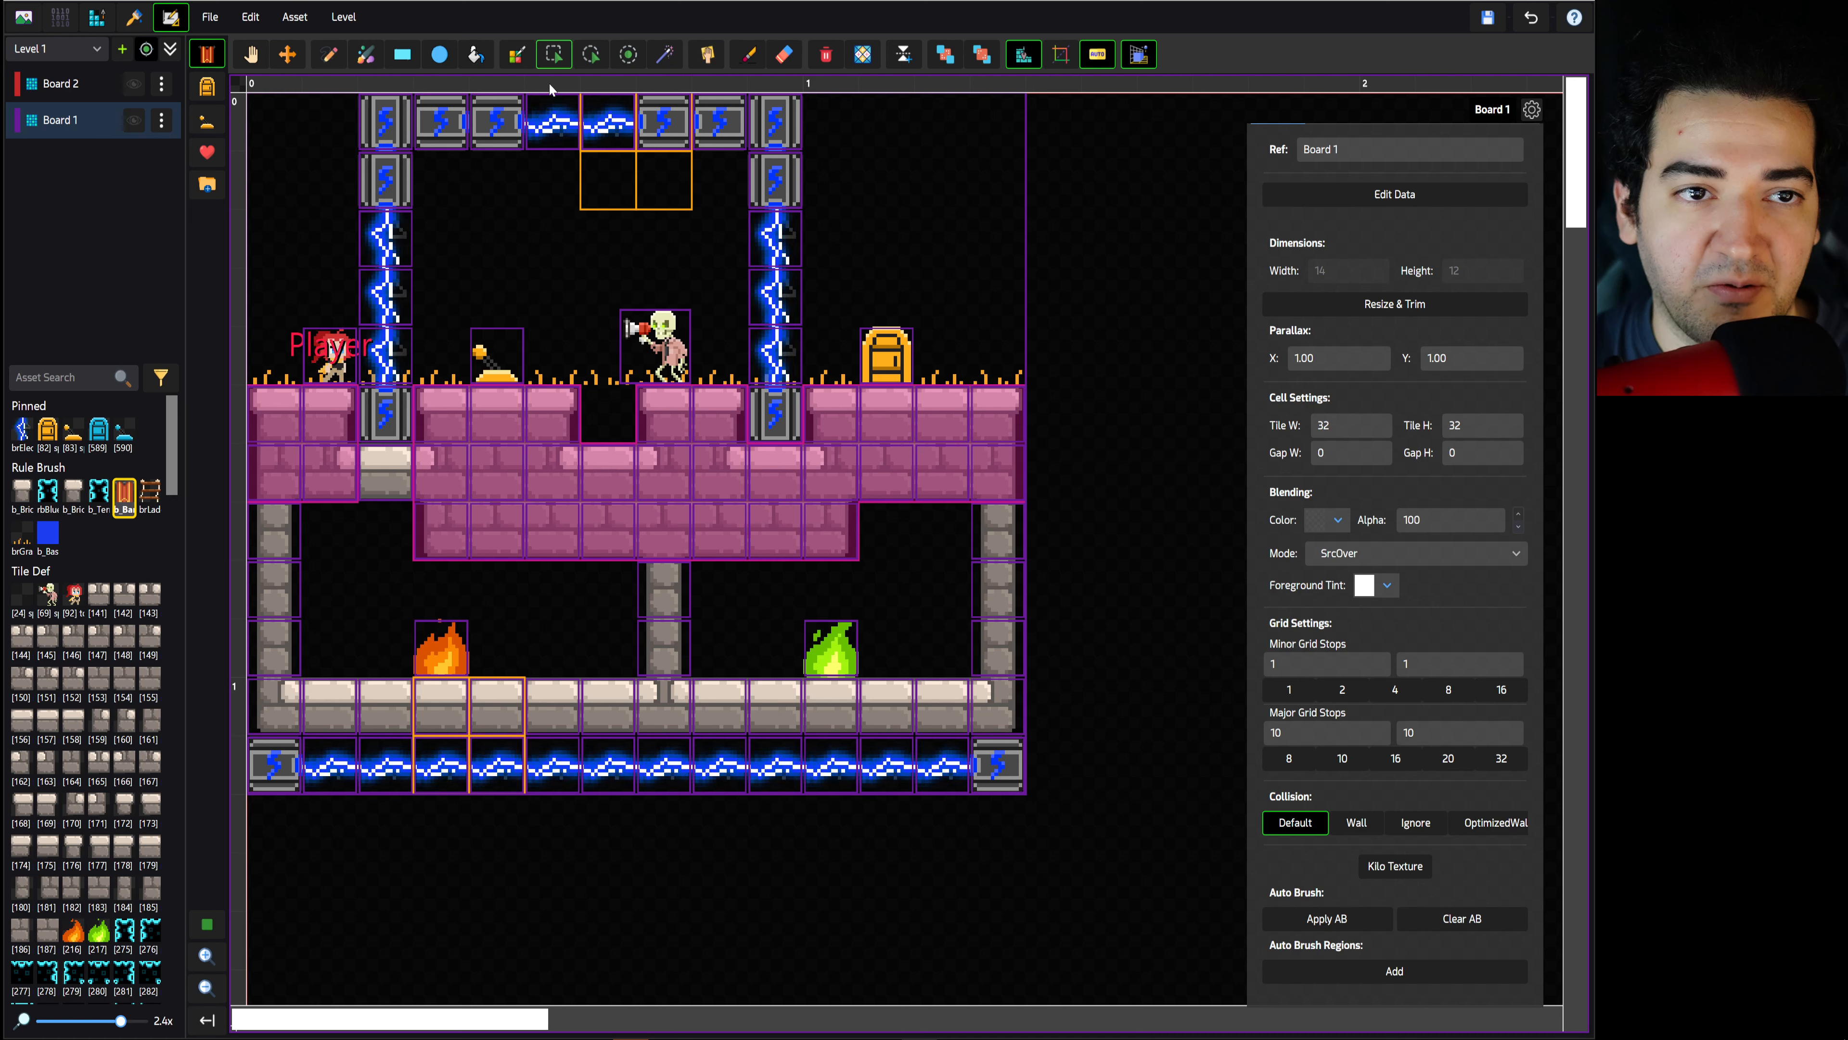
Add the tag 1 to both the lever tile and the golden door tile to link them
{"action": "left_click", "coordinate": [552, 54]}
{"action": "left_click", "coordinate": [496, 355]}
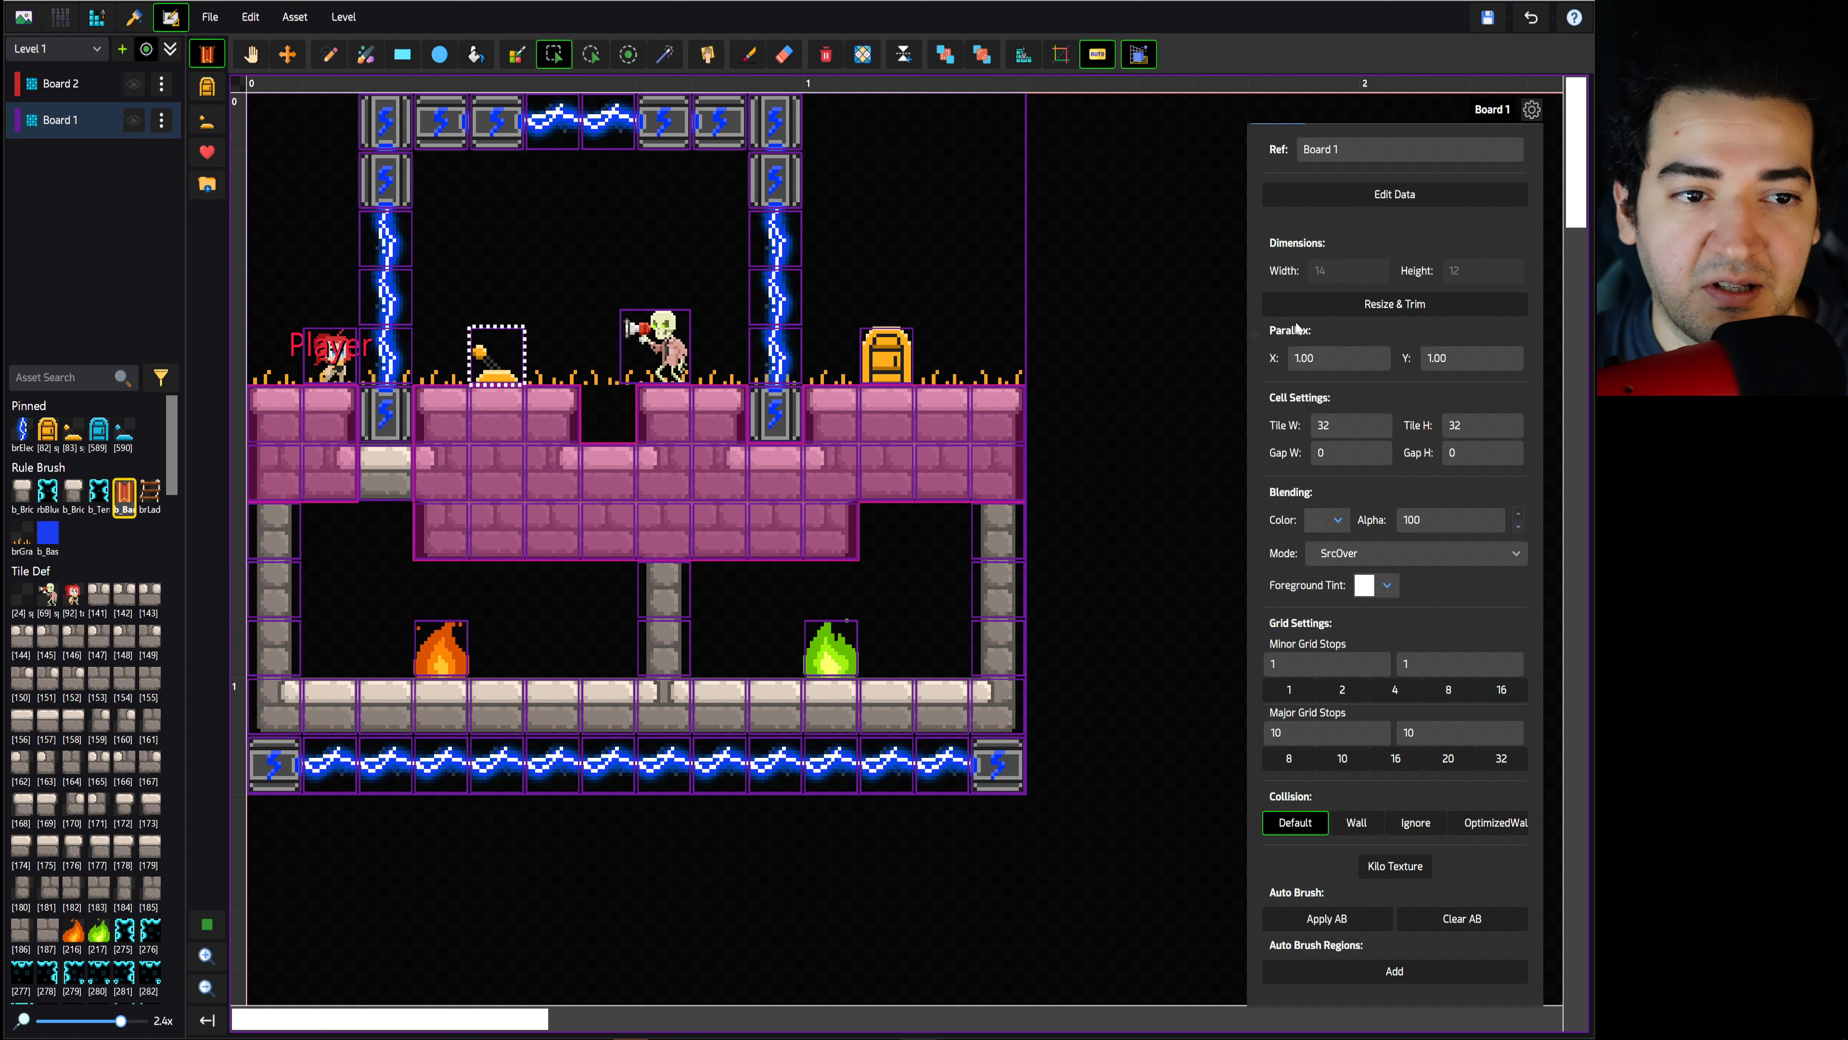
{"action": "left_click", "coordinate": [1348, 138]}
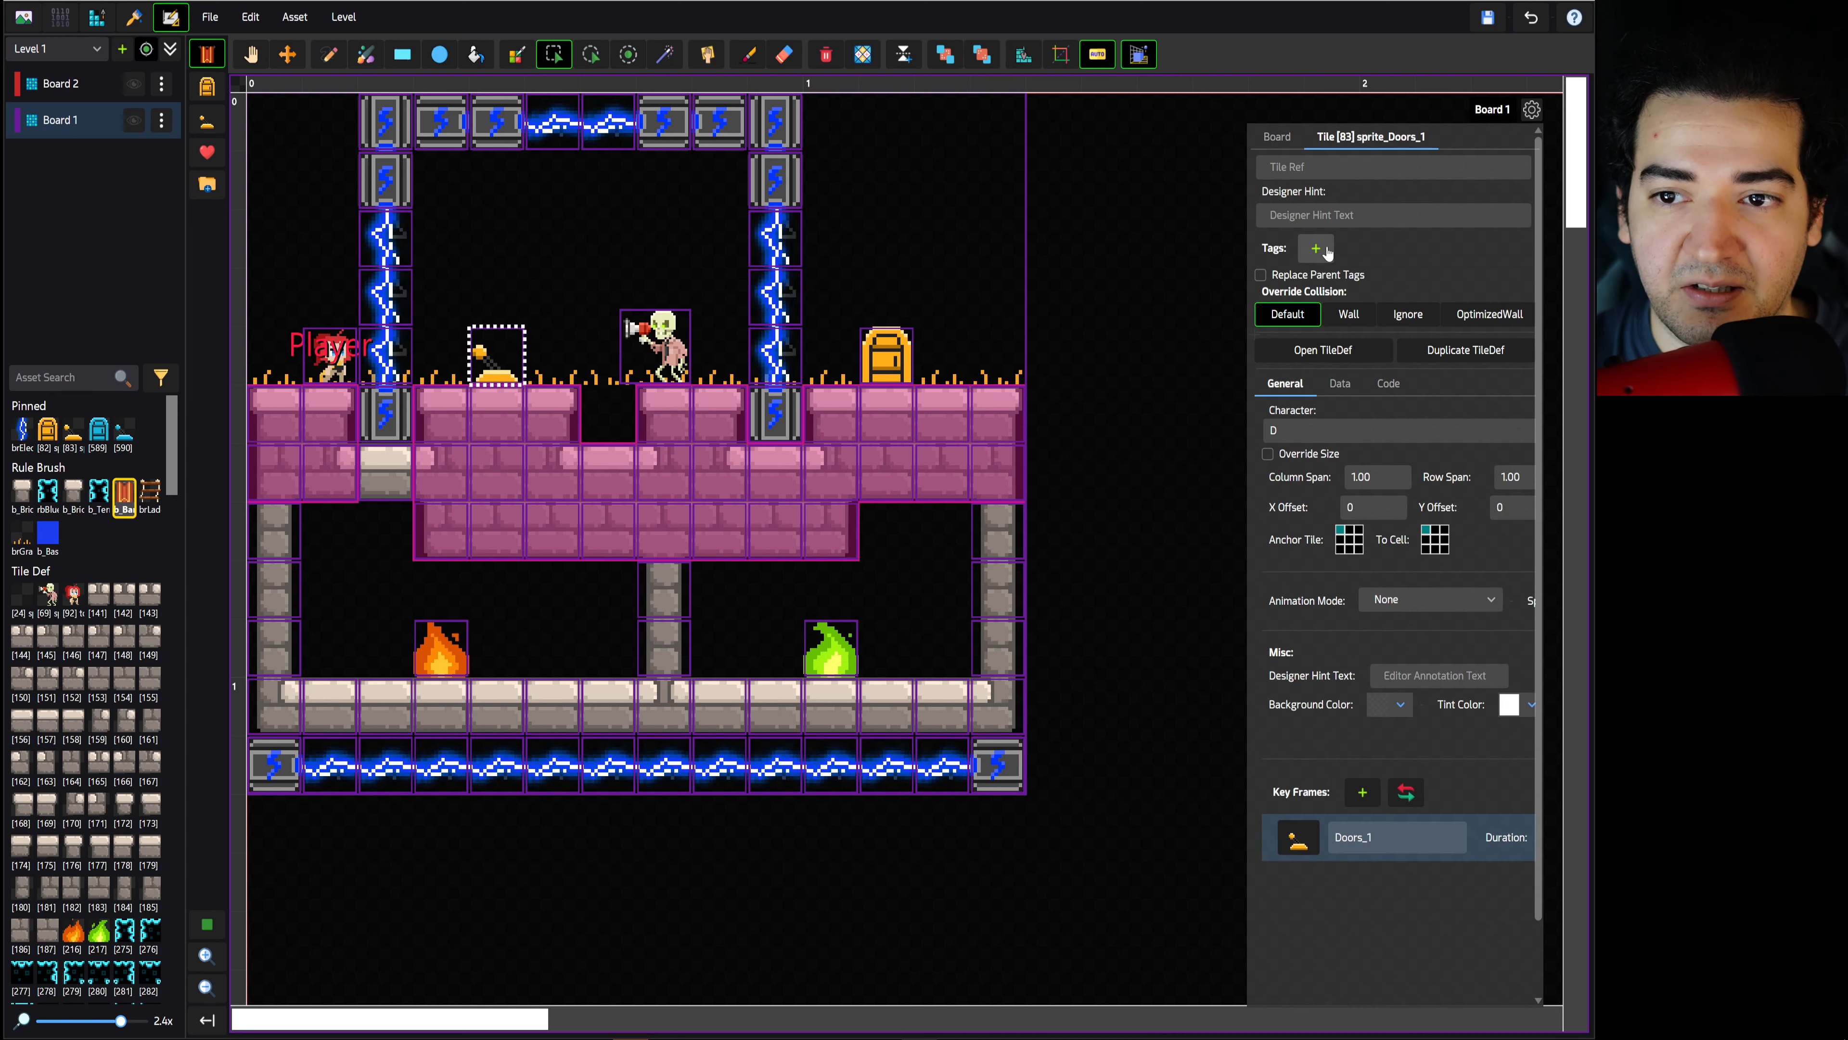
{"action": "left_click", "coordinate": [886, 355]}
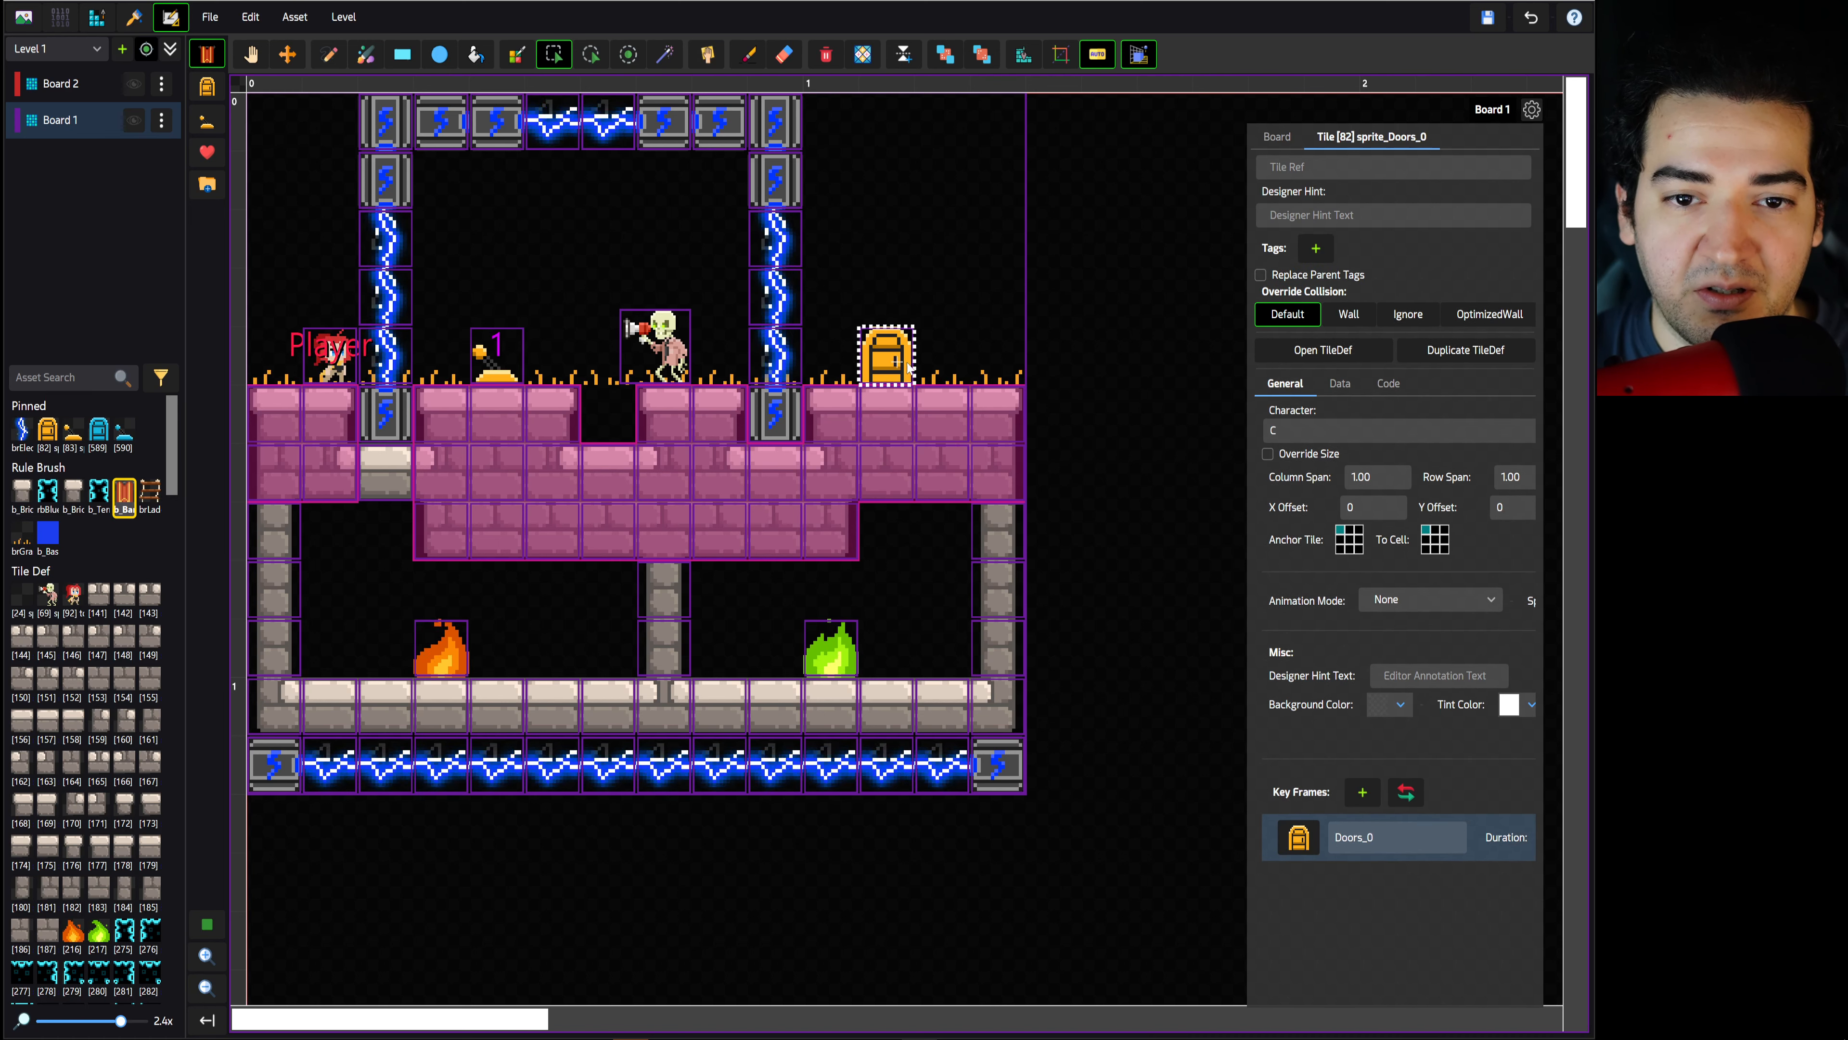
{"action": "left_click", "coordinate": [1315, 248]}
{"action": "type", "text": "1"}
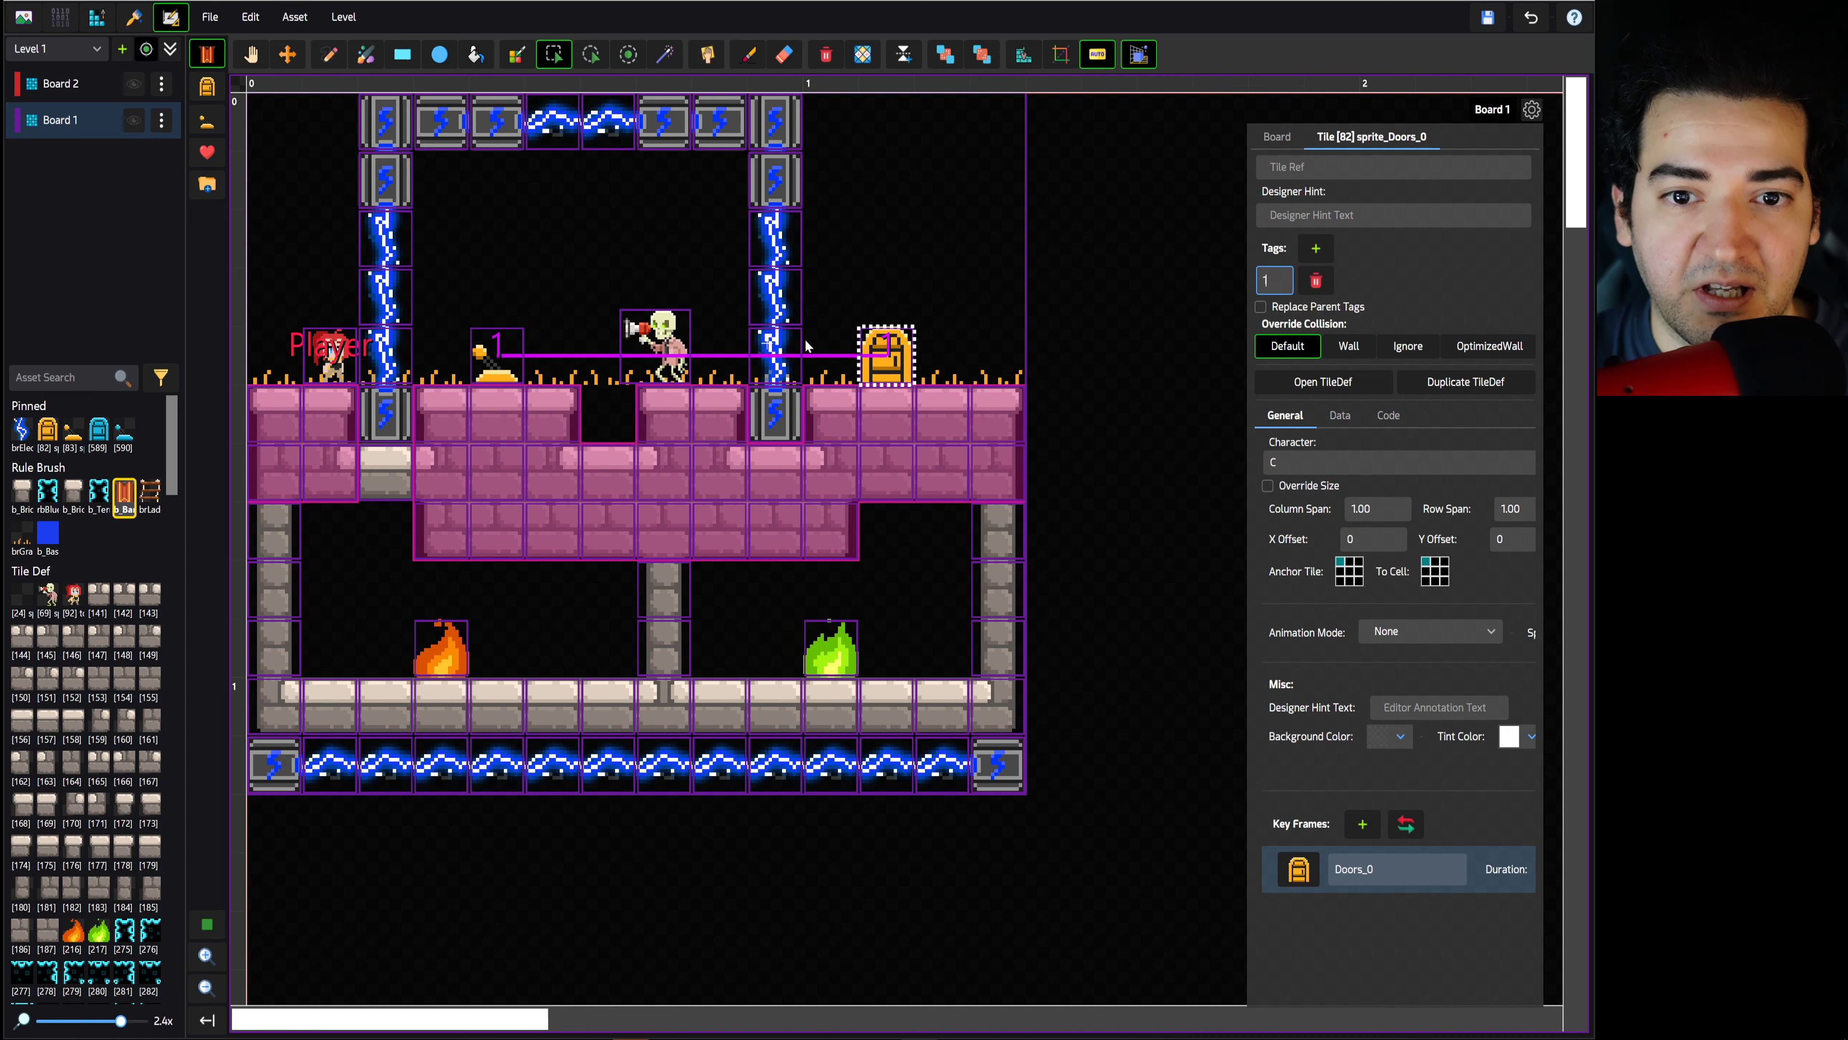
Hide and show the connection line between the tagged lever and door, and do the same for the text labels
{"action": "left_click", "coordinate": [206, 925]}
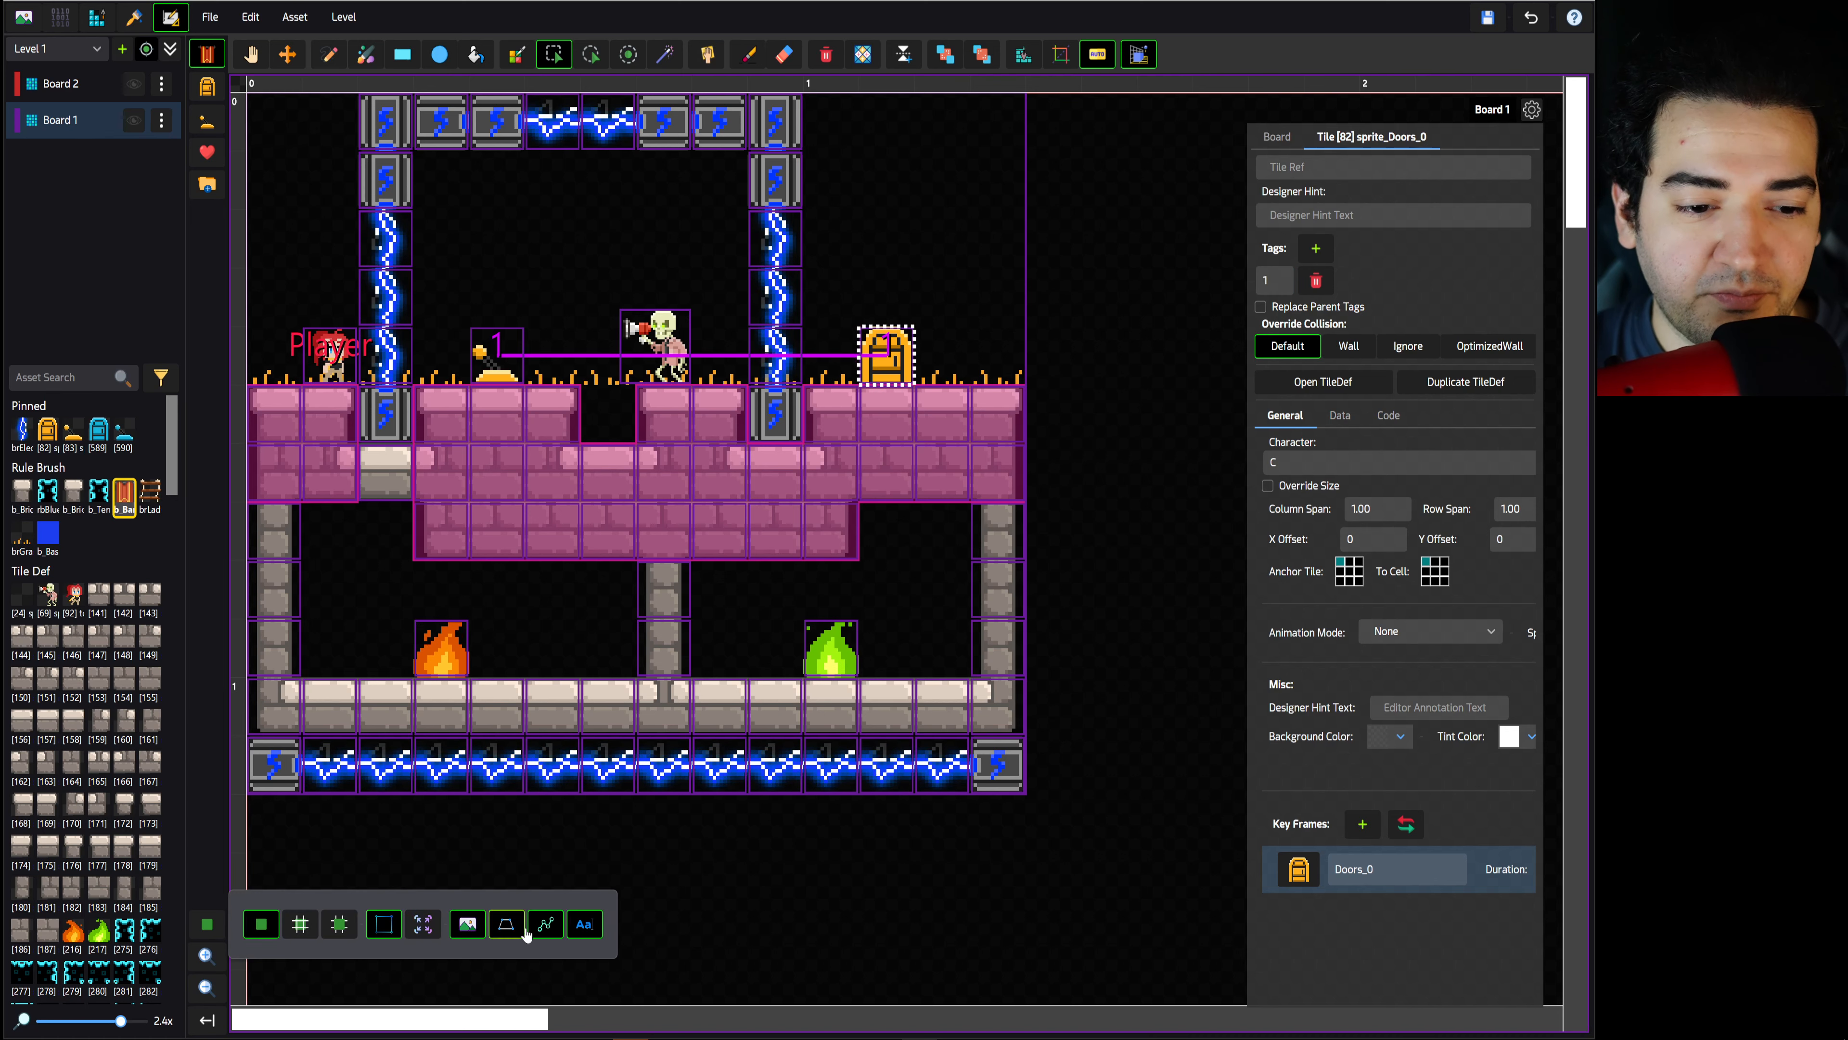
{"action": "left_click", "coordinate": [548, 933]}
{"action": "left_click", "coordinate": [549, 933]}
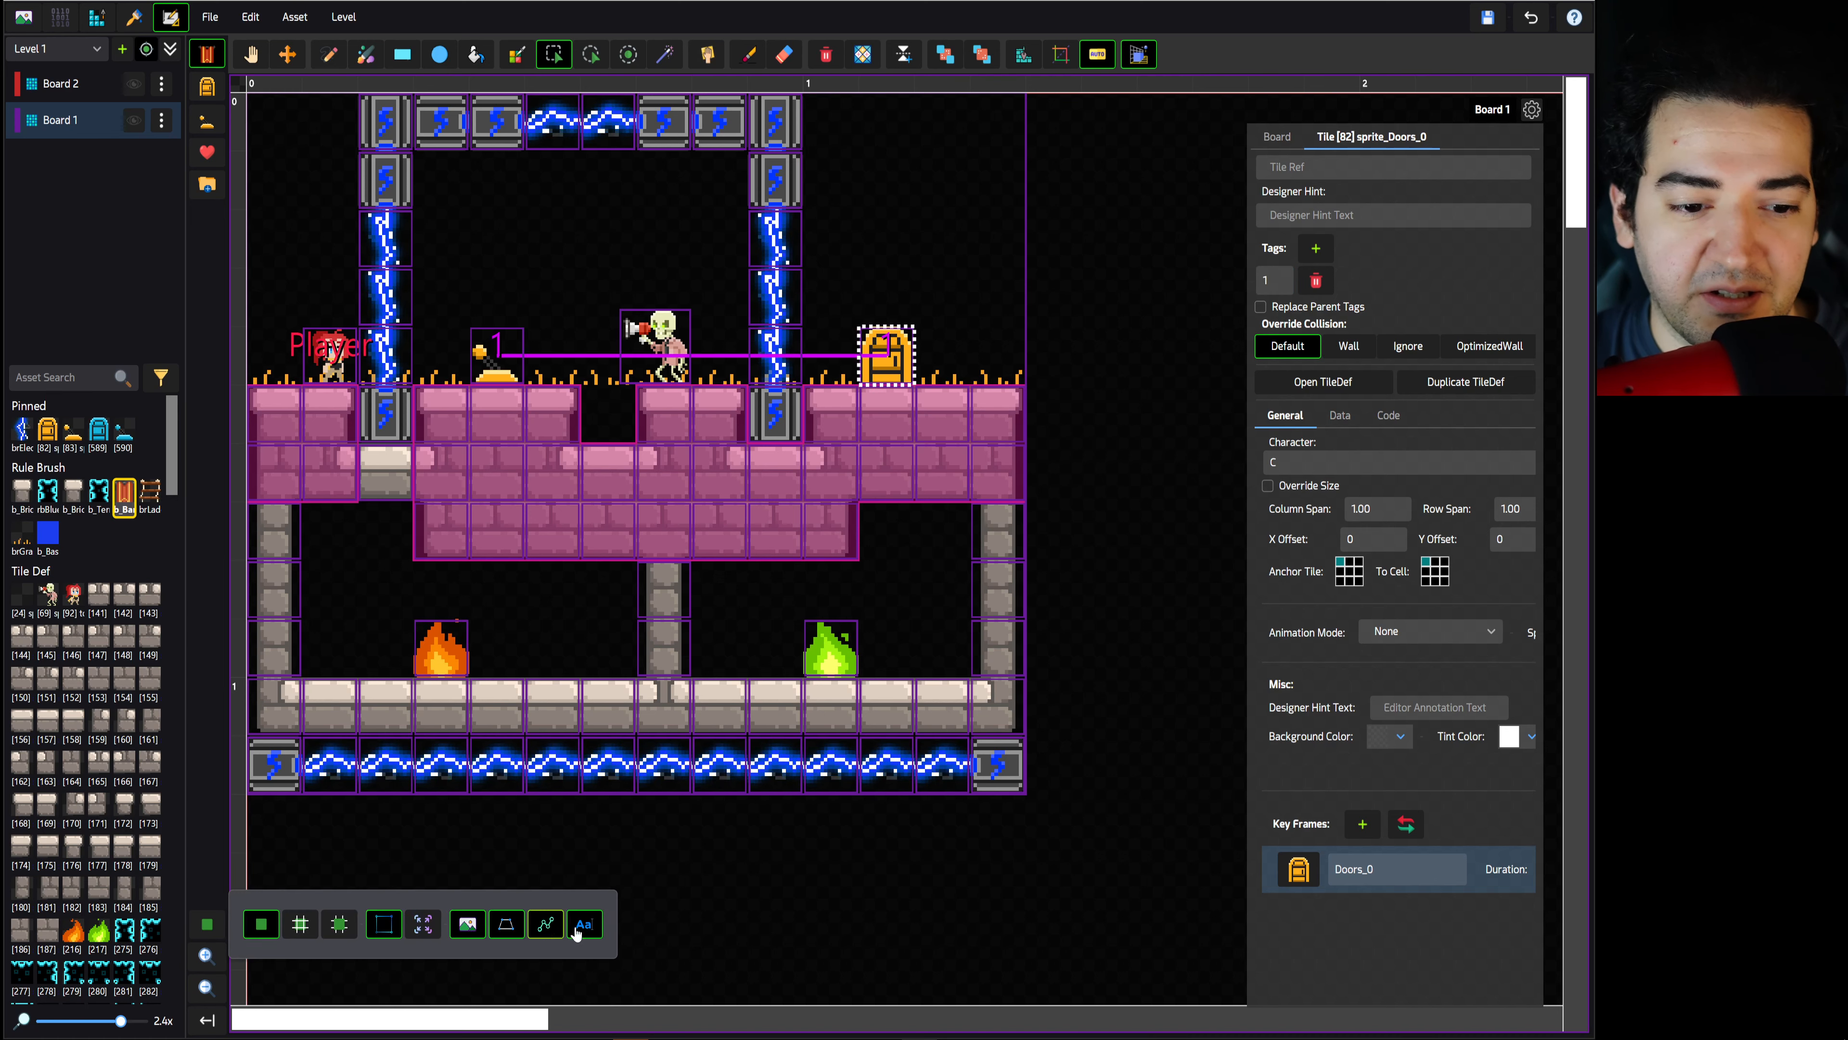
{"action": "left_click", "coordinate": [581, 931]}
{"action": "left_click", "coordinate": [585, 926]}
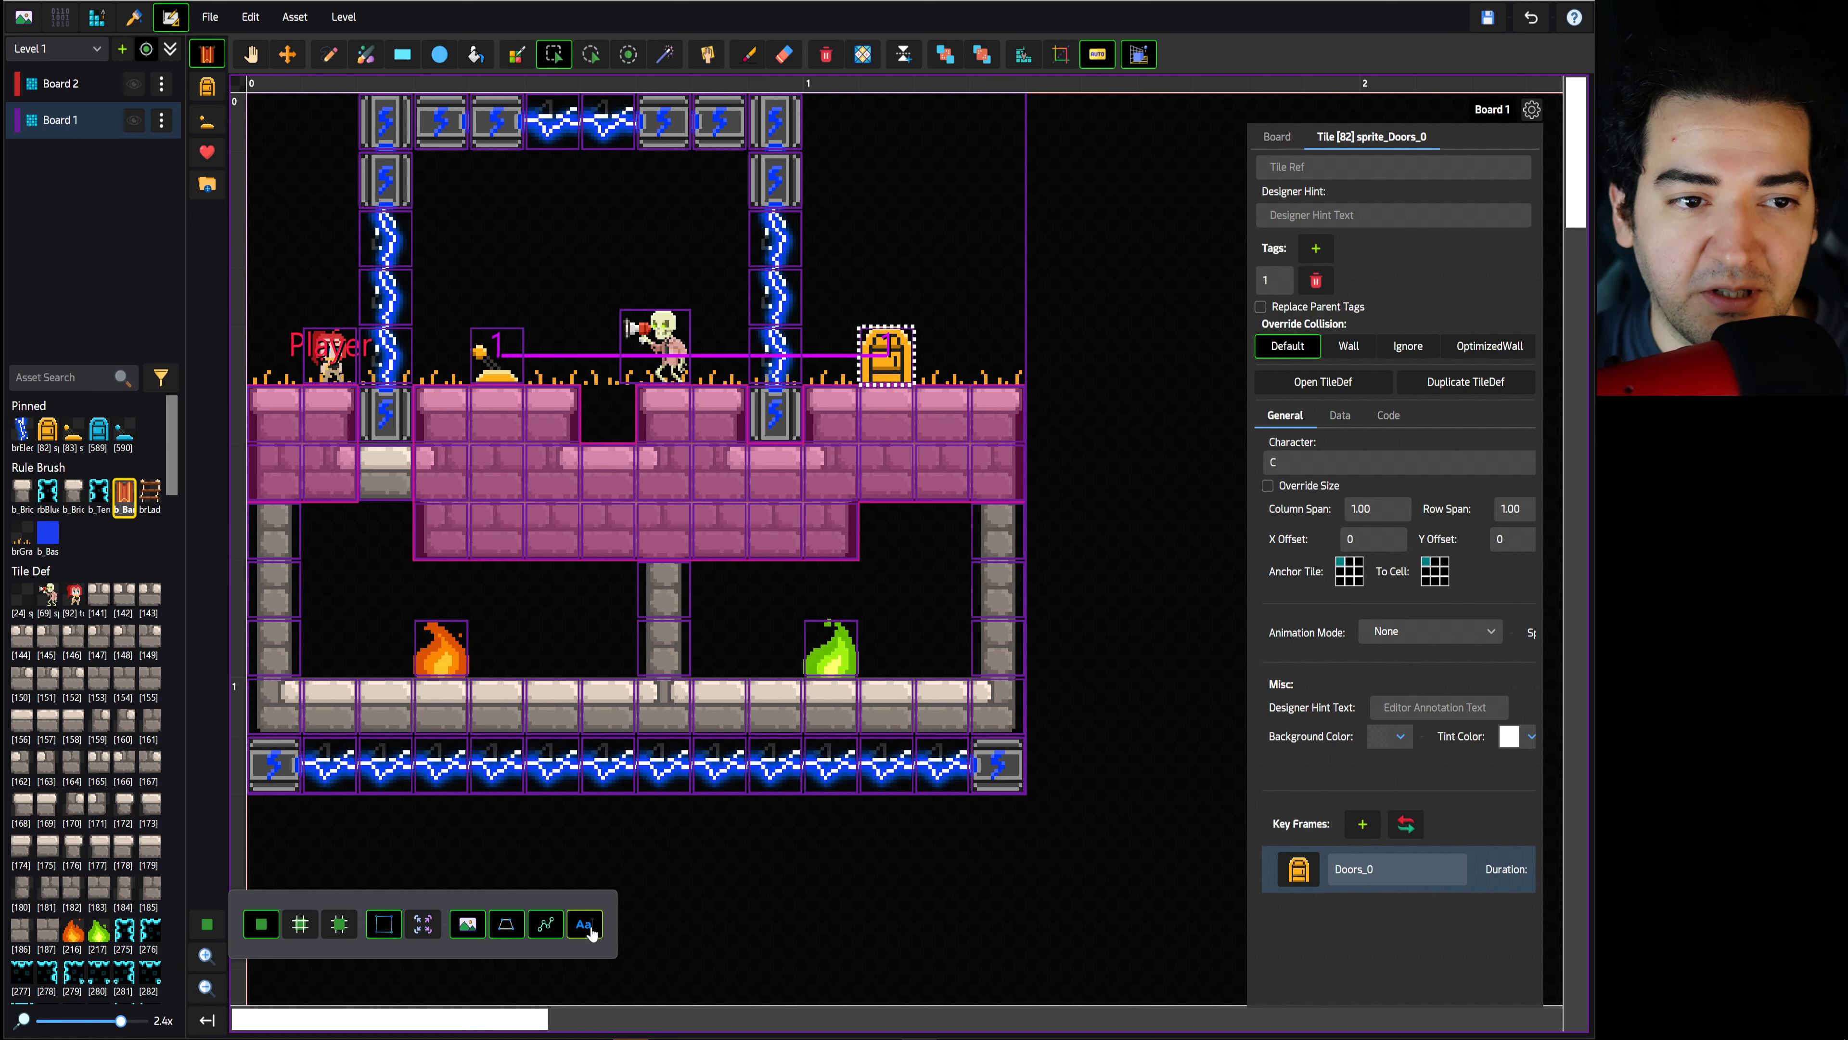